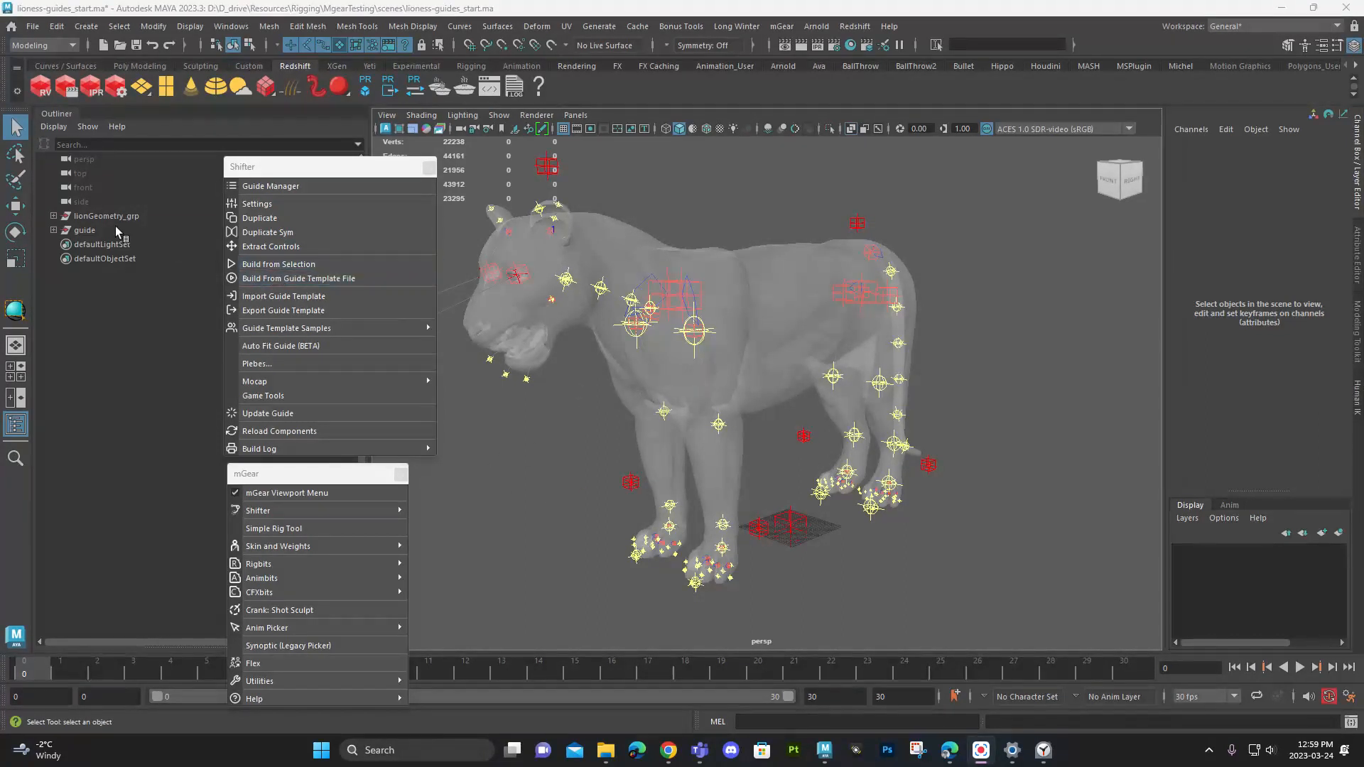
click(137, 229)
click(913, 533)
drag(1025, 605, 382, 146)
click(994, 550)
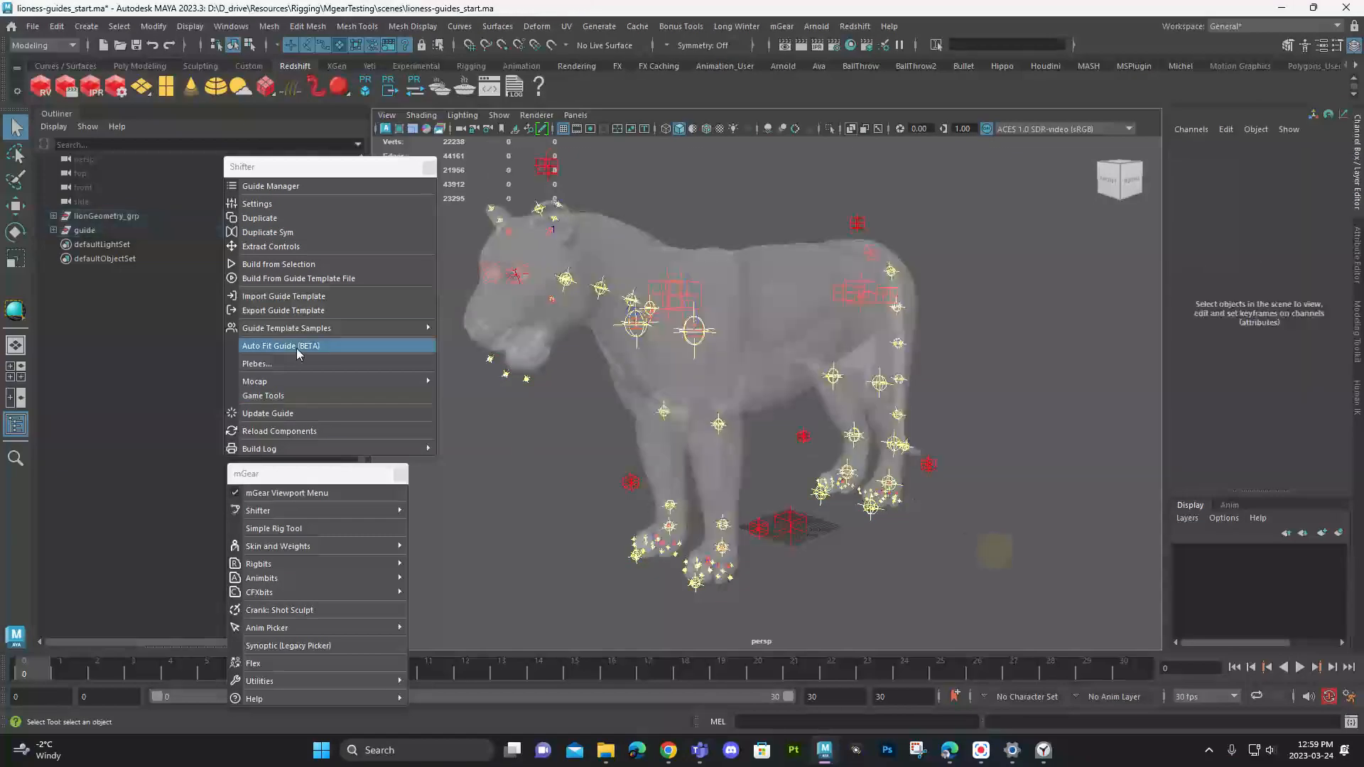
Step: Select the guide root and keep a fresh floating copy of the mGear Shifter commands beside the viewport
click(151, 231)
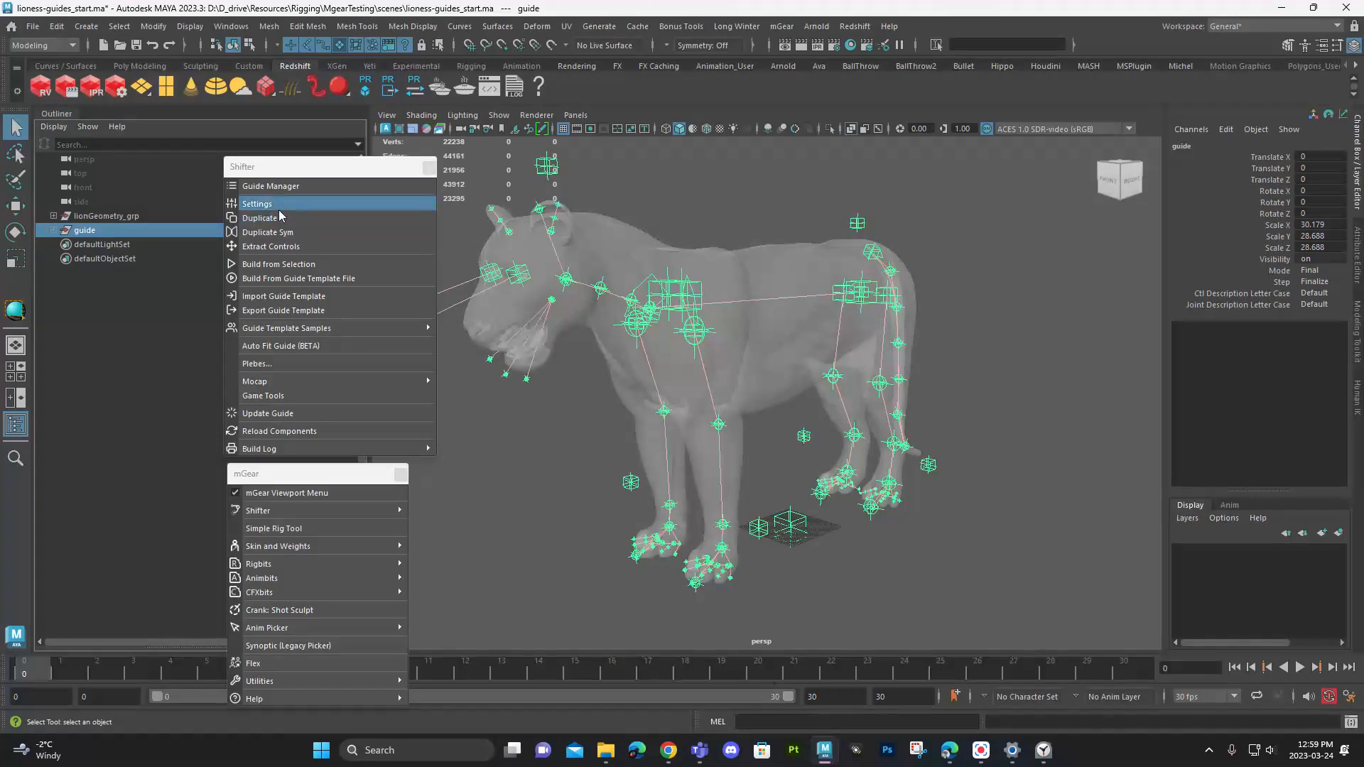
drag(280, 167, 277, 152)
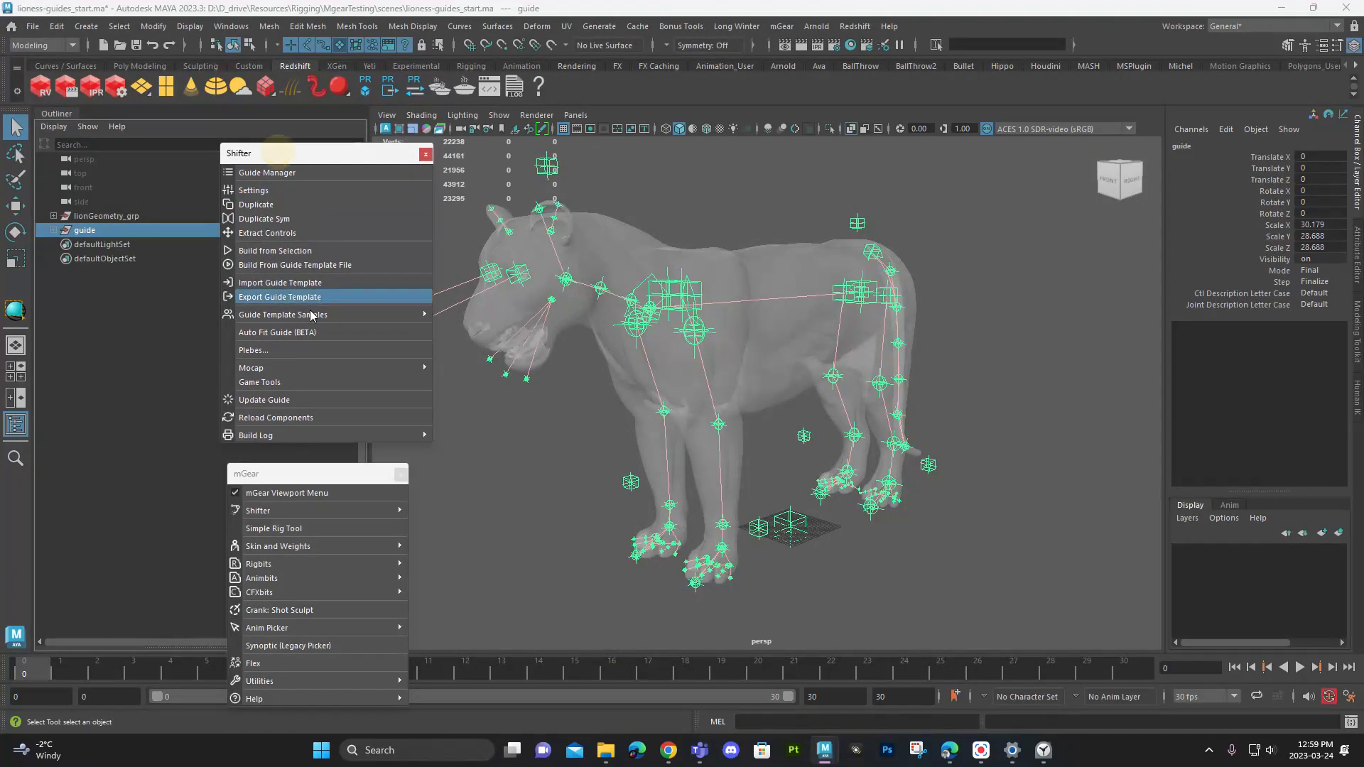
click(781, 27)
mouse_move(838, 71)
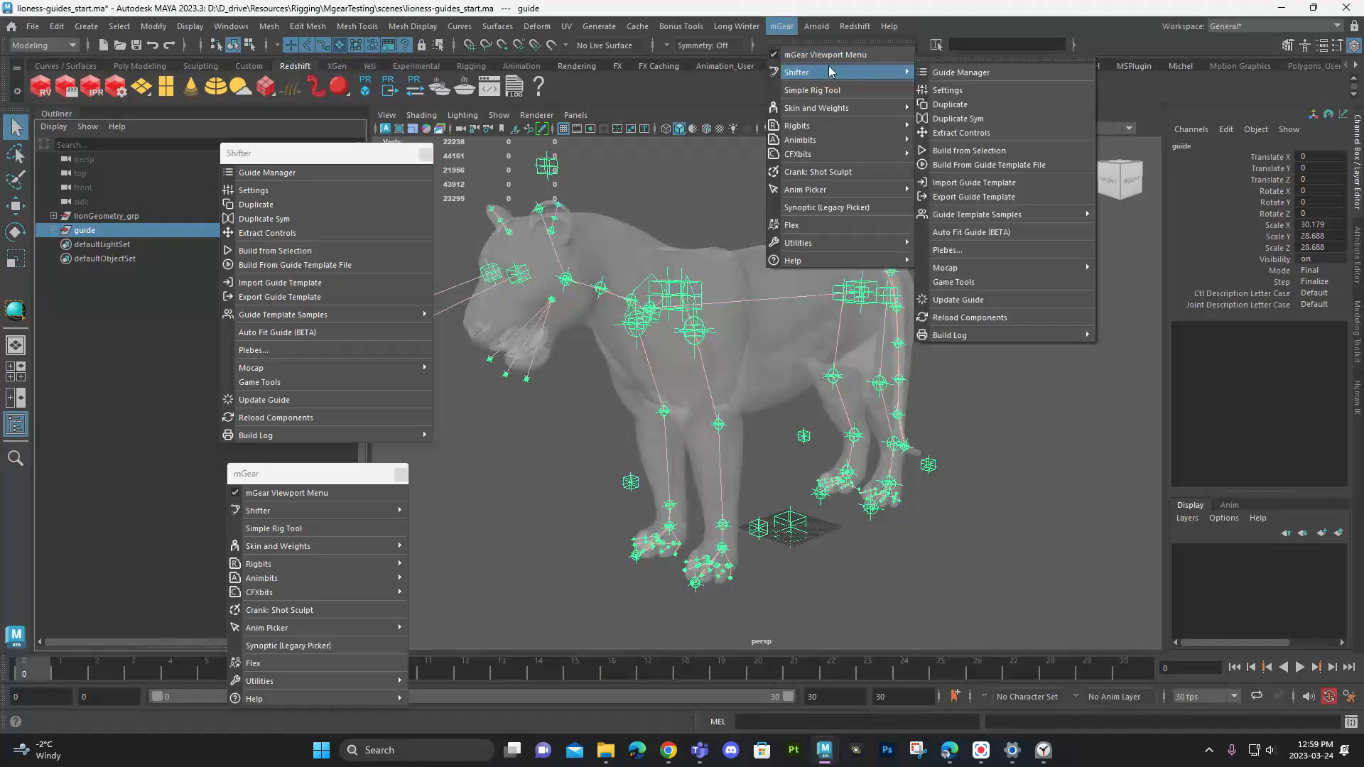
click(944, 62)
drag(949, 42, 248, 174)
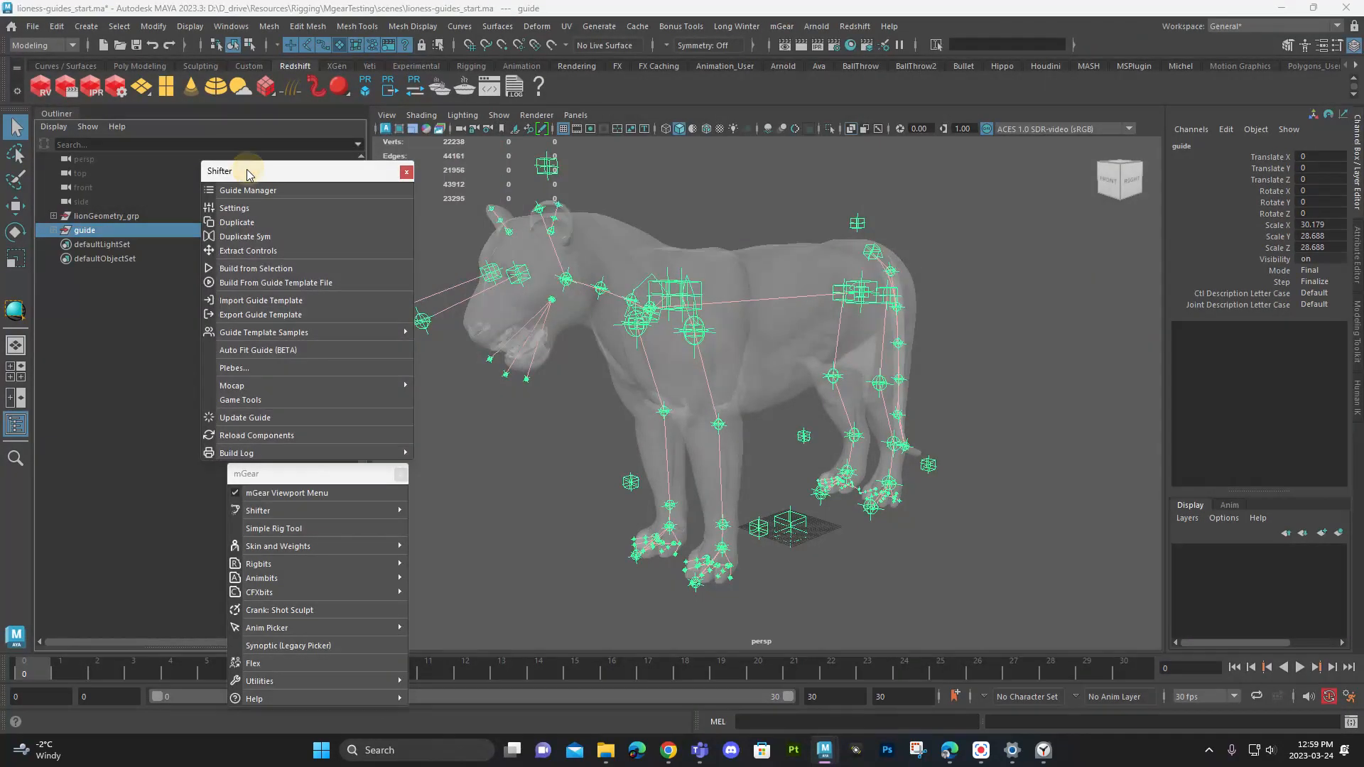
Step: Export the selected guide as a Shifter guide template named quadraped3_start.sgt in the scenes folder
click(260, 315)
click(368, 243)
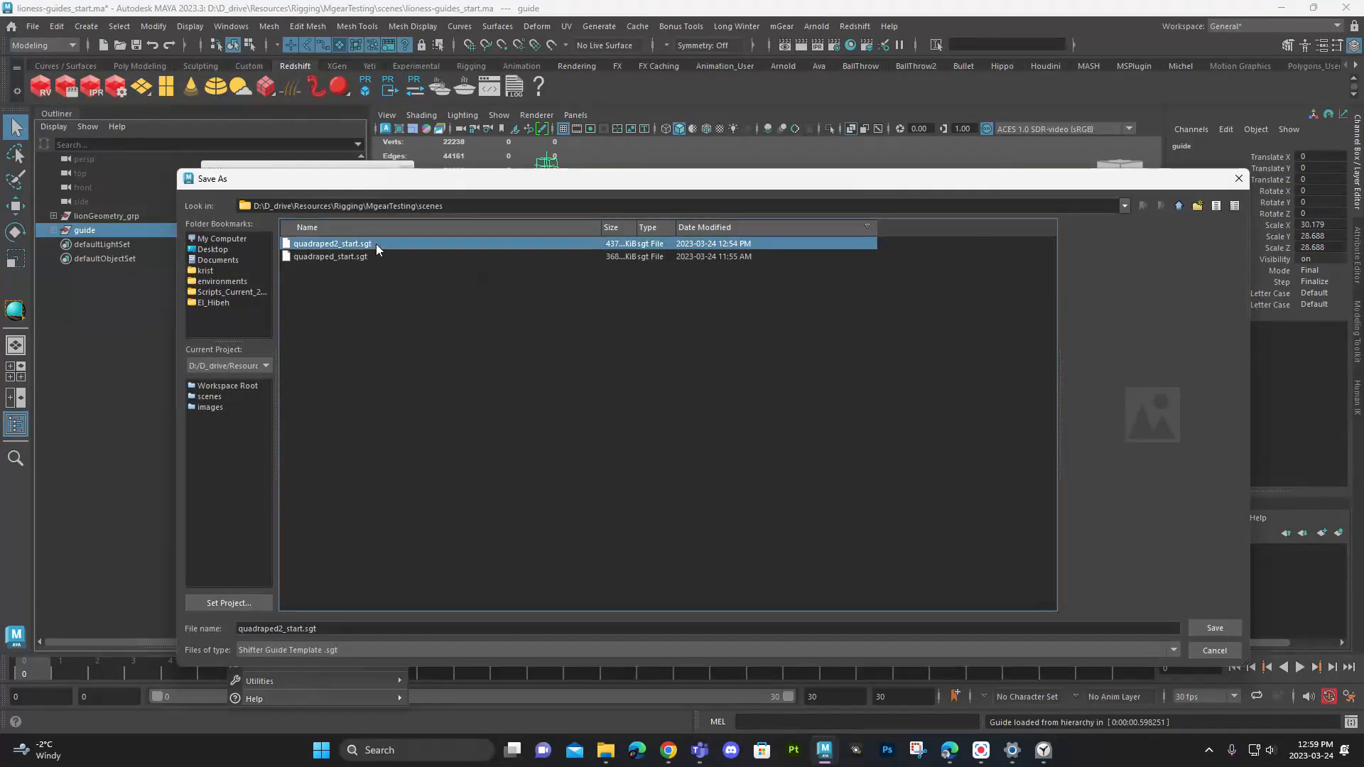
click(284, 629)
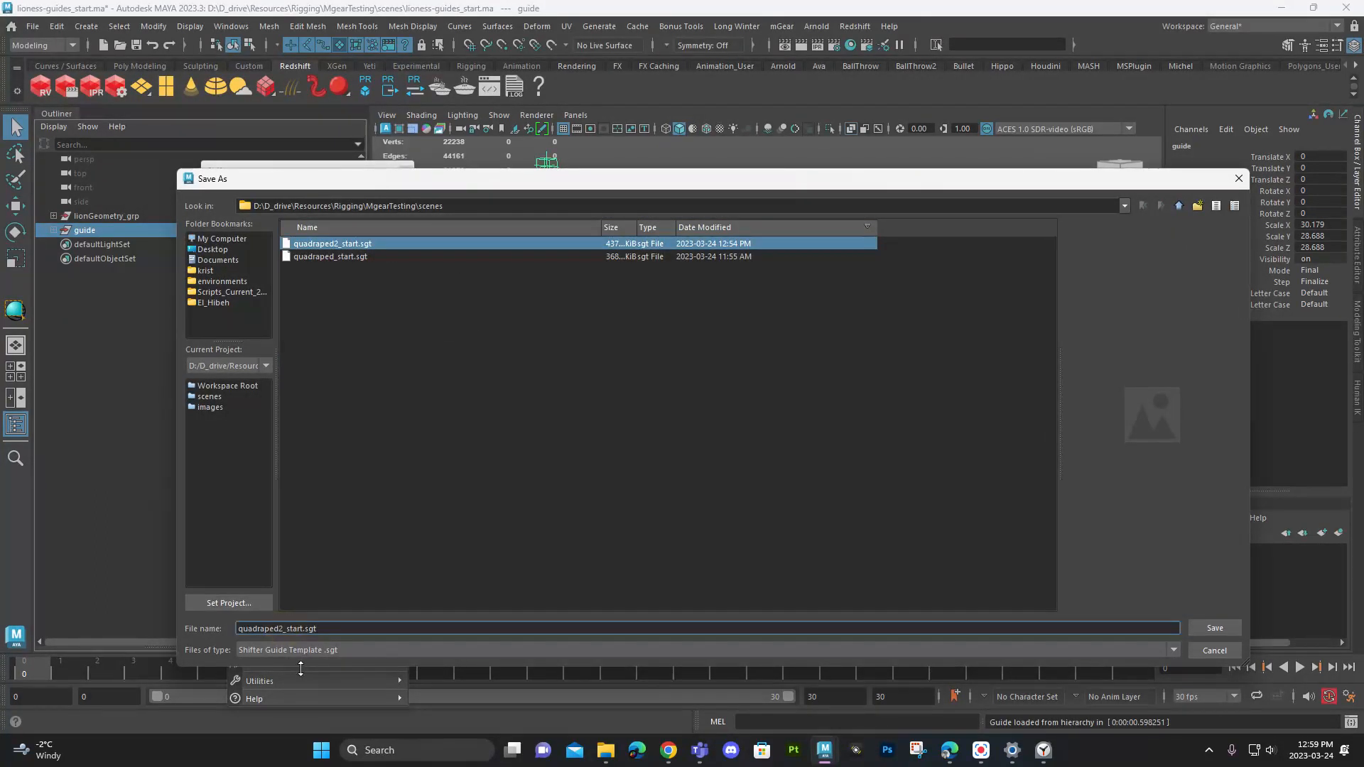
key(BackSpace)
text(3)
key(Return)
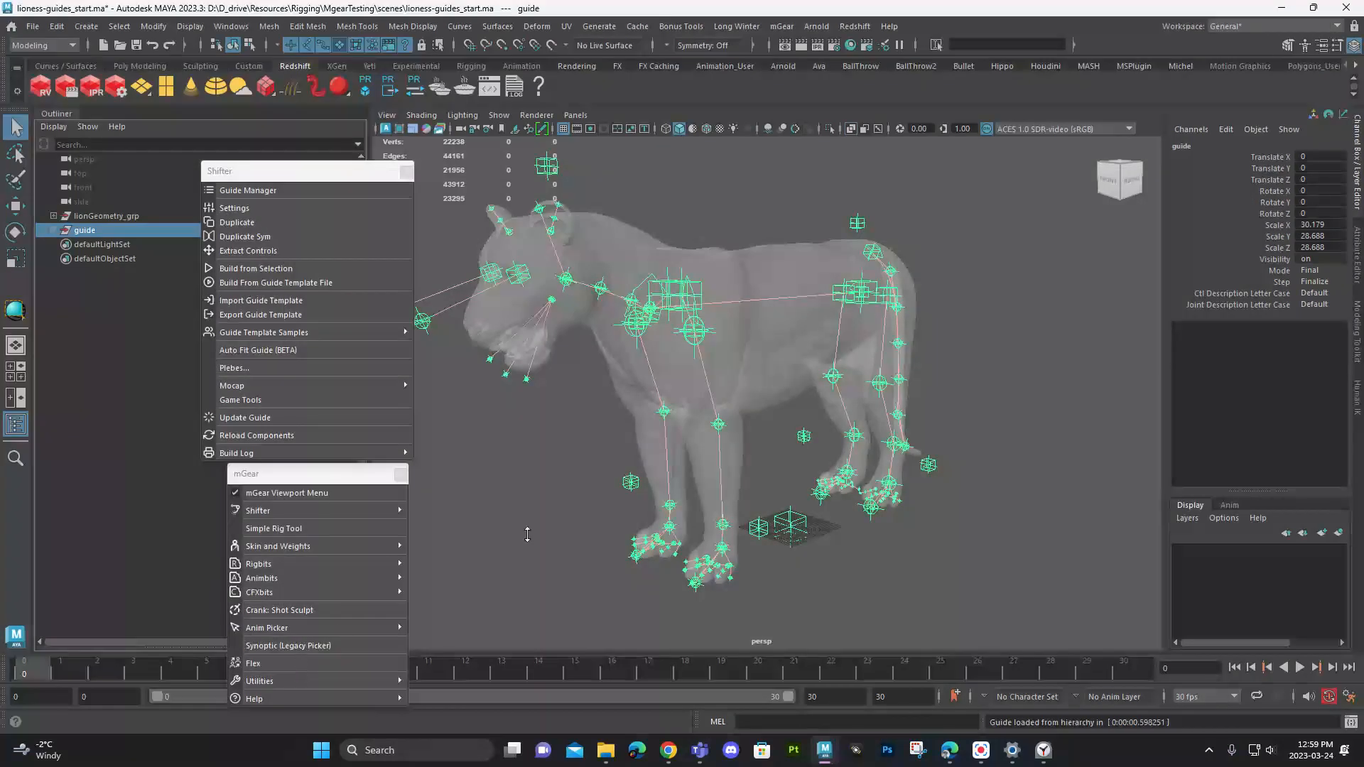
Step: Open the lioness_start.ma scene from the MgearTesting scenes folder
click(552, 398)
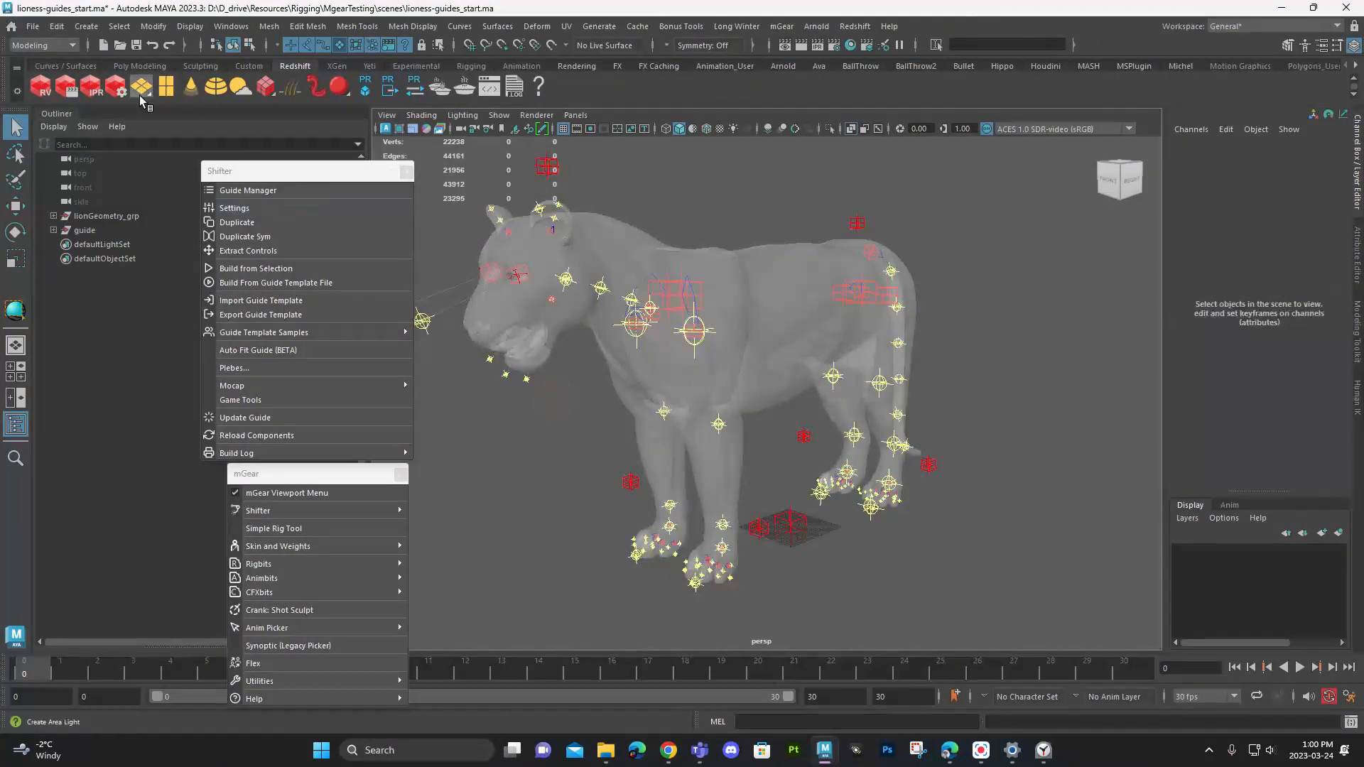
click(33, 27)
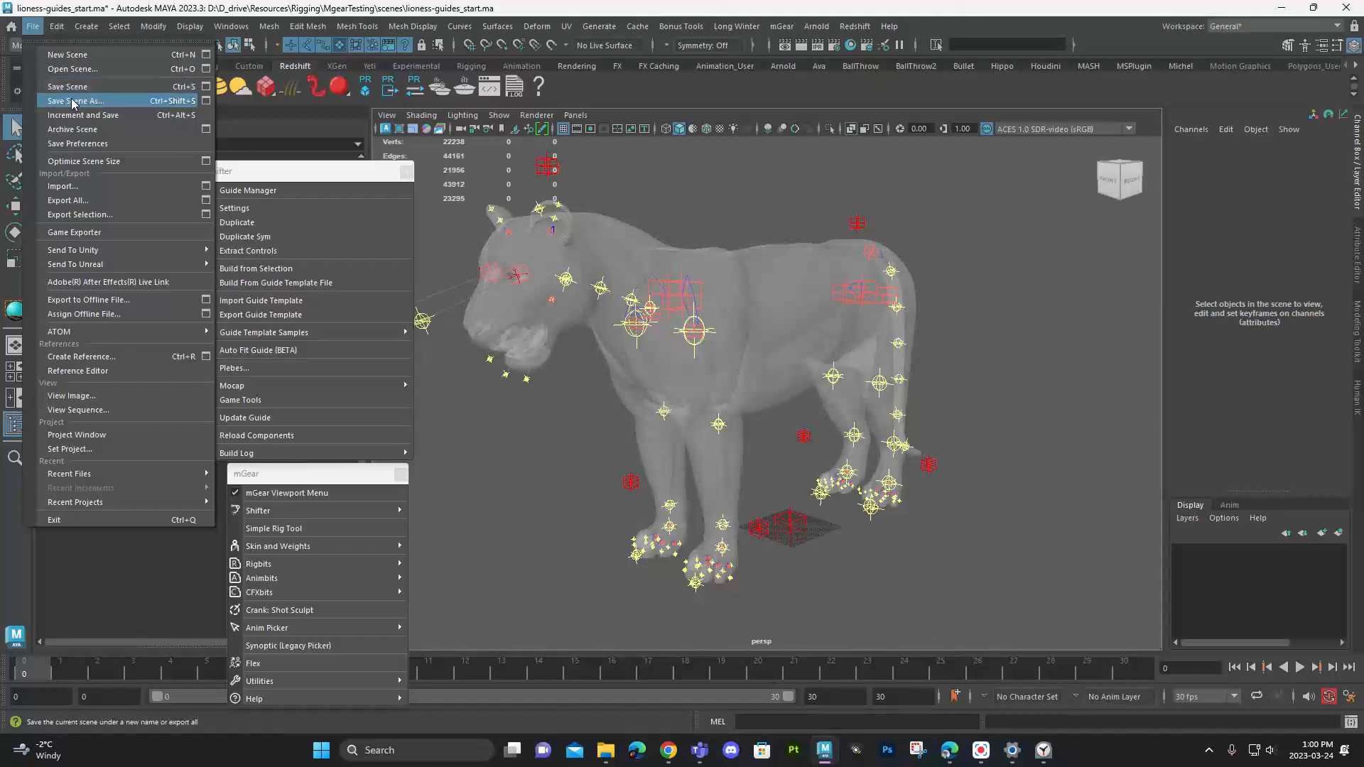
click(100, 68)
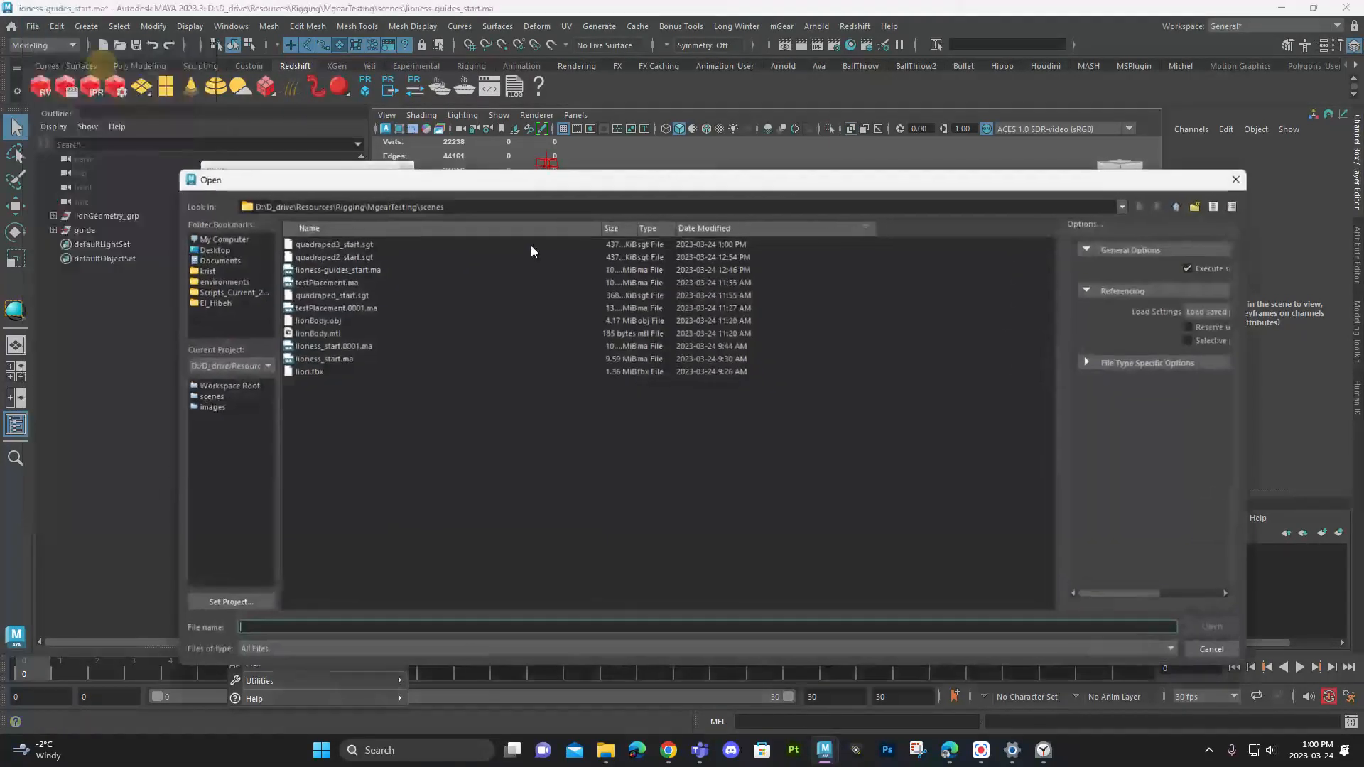
click(369, 359)
double_click(369, 361)
click(678, 384)
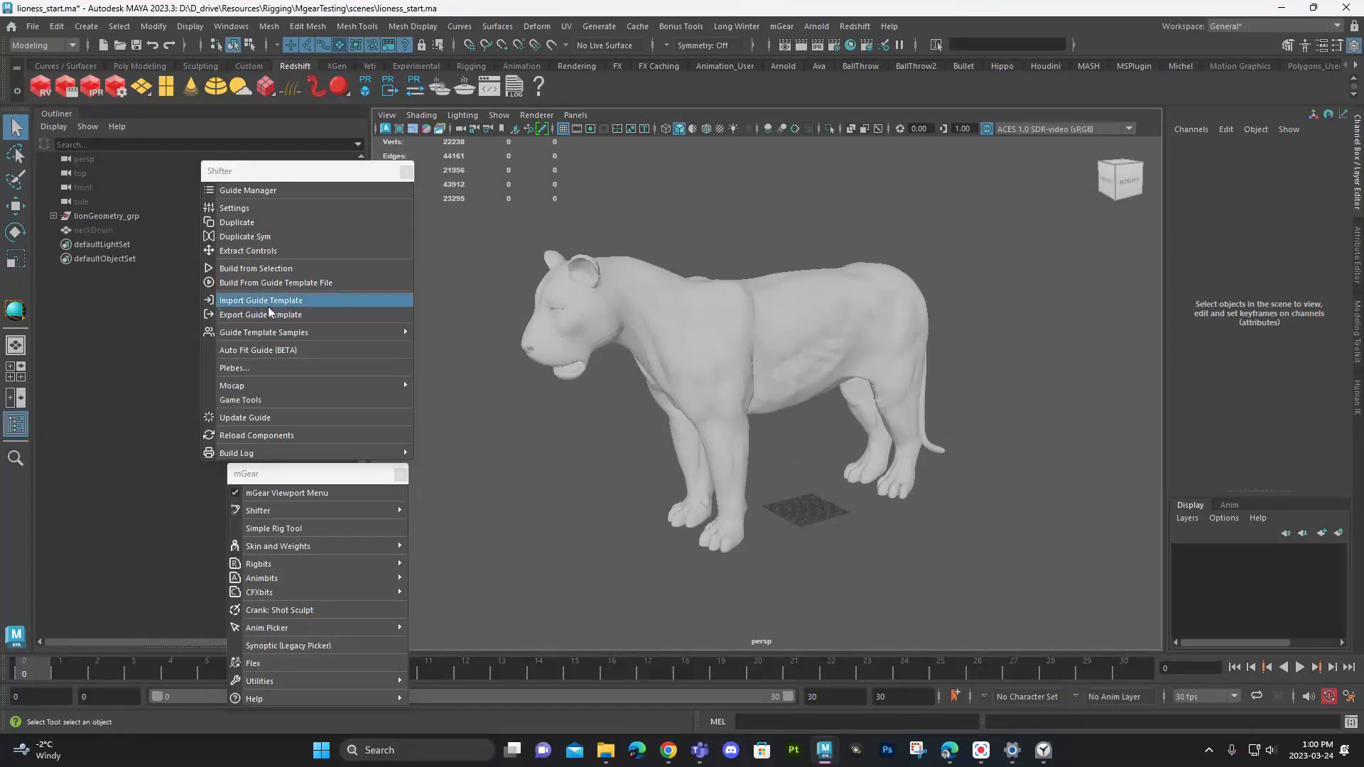
Step: Import the quadraped3_start.sgt guide template and build the rig from the selected guide root
click(267, 302)
double_click(367, 245)
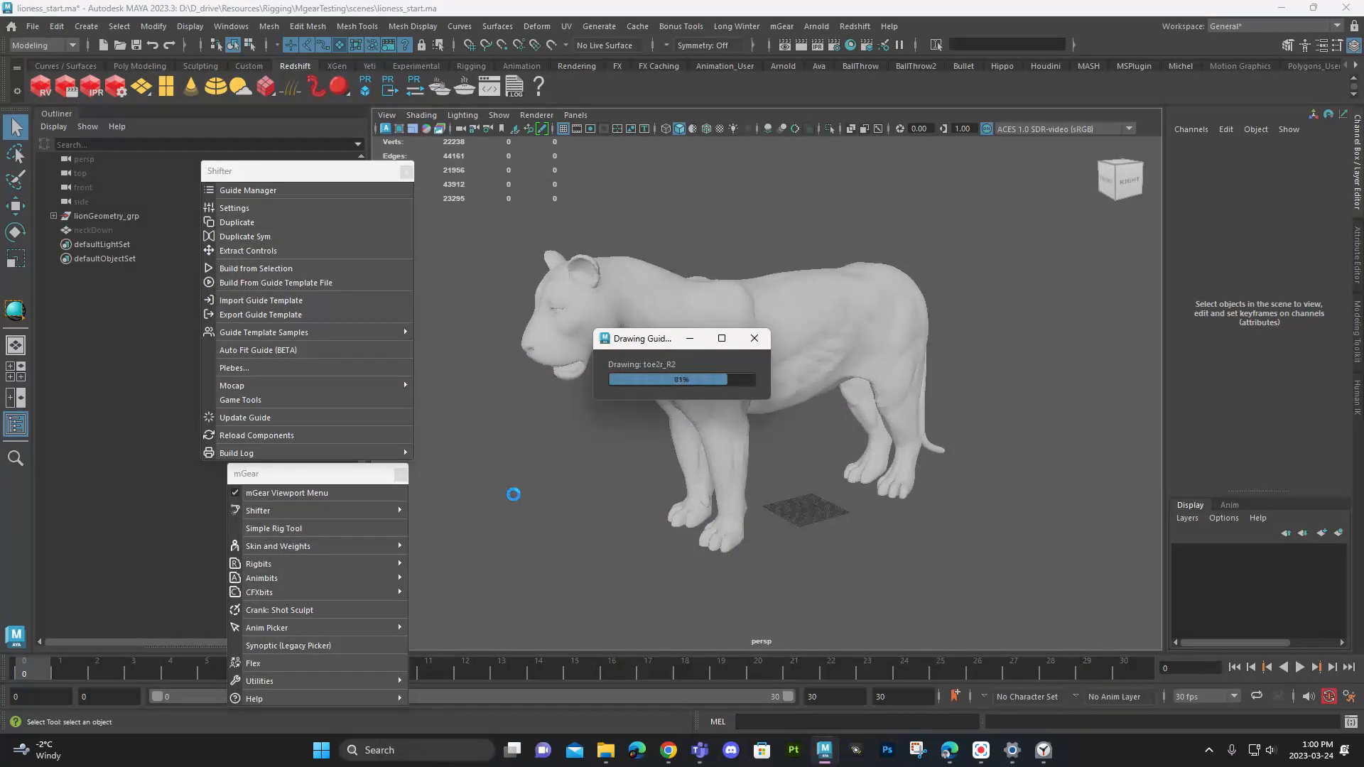
mouse_move(513, 493)
alt+mouse_down()
mouse_move(502, 437)
mouse_move(660, 402)
mouse_move(738, 440)
mouse_move(793, 440)
mouse_move(775, 433)
alt+mouse_up()
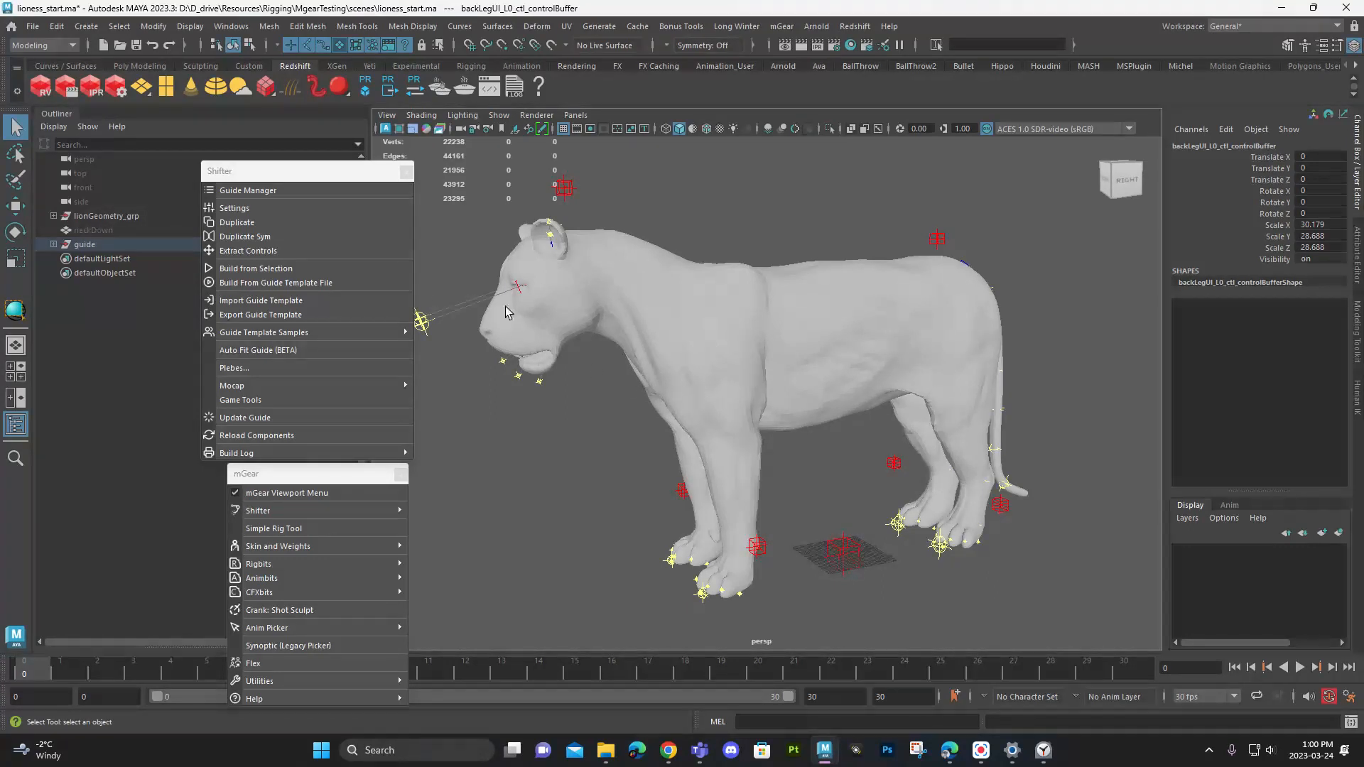
click(136, 241)
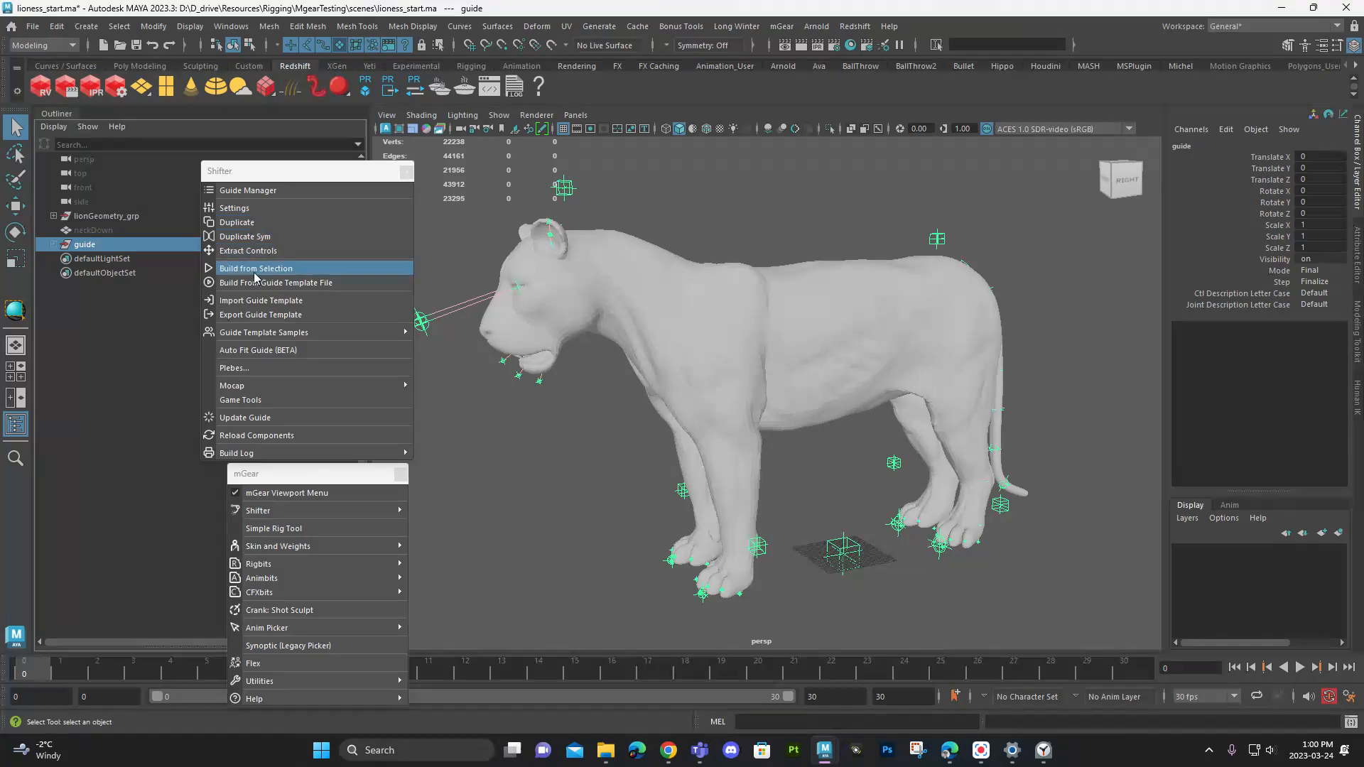
click(279, 271)
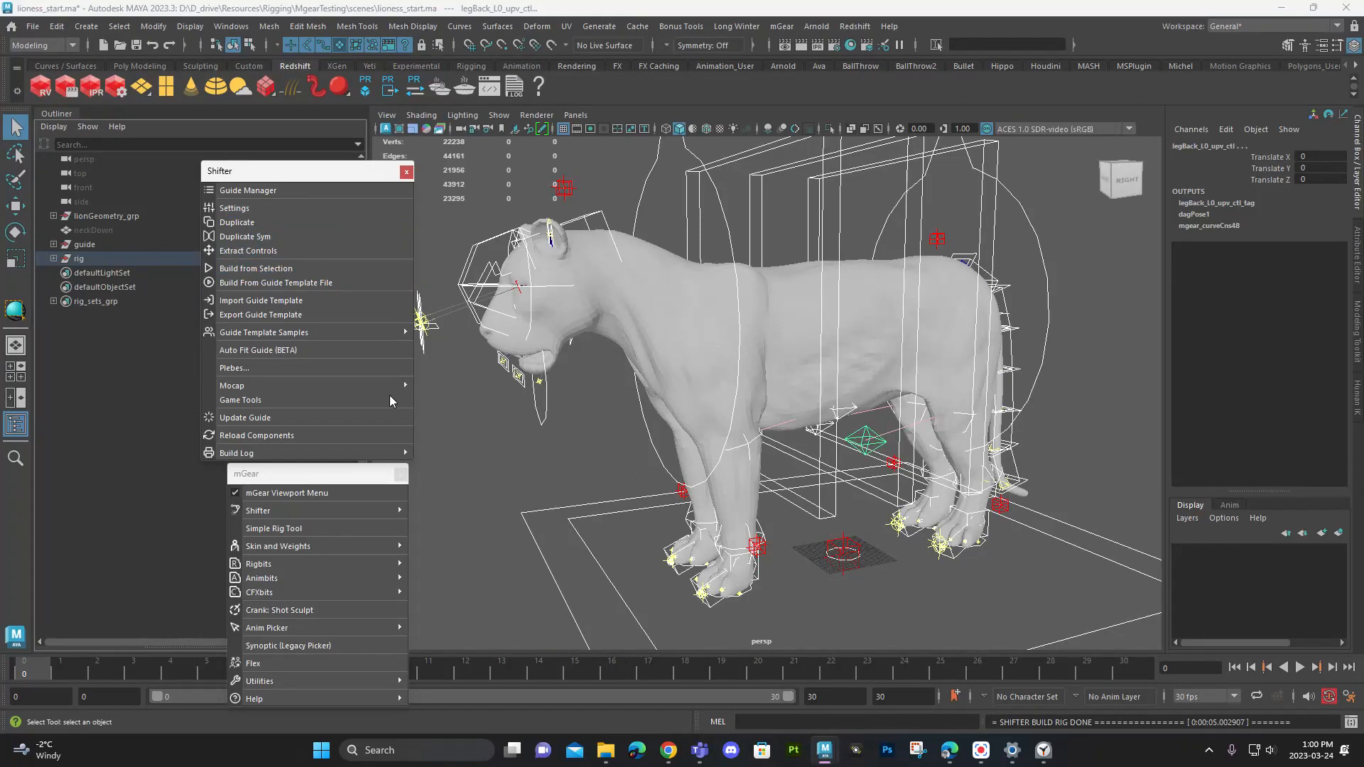
Step: Turn on Ctl X Ray for the rig root so its controls draw through the lioness mesh
click(100, 258)
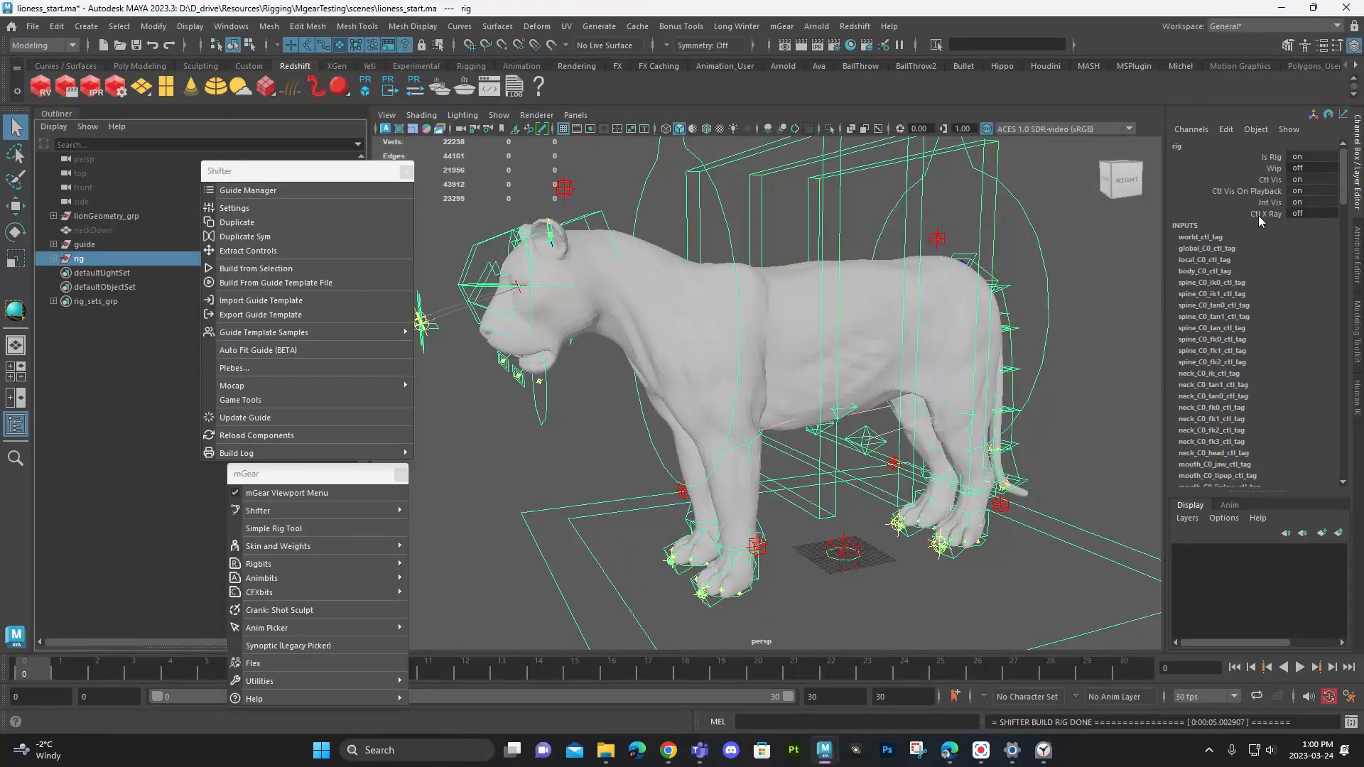
click(1314, 213)
text(1)
key(Return)
click(1344, 650)
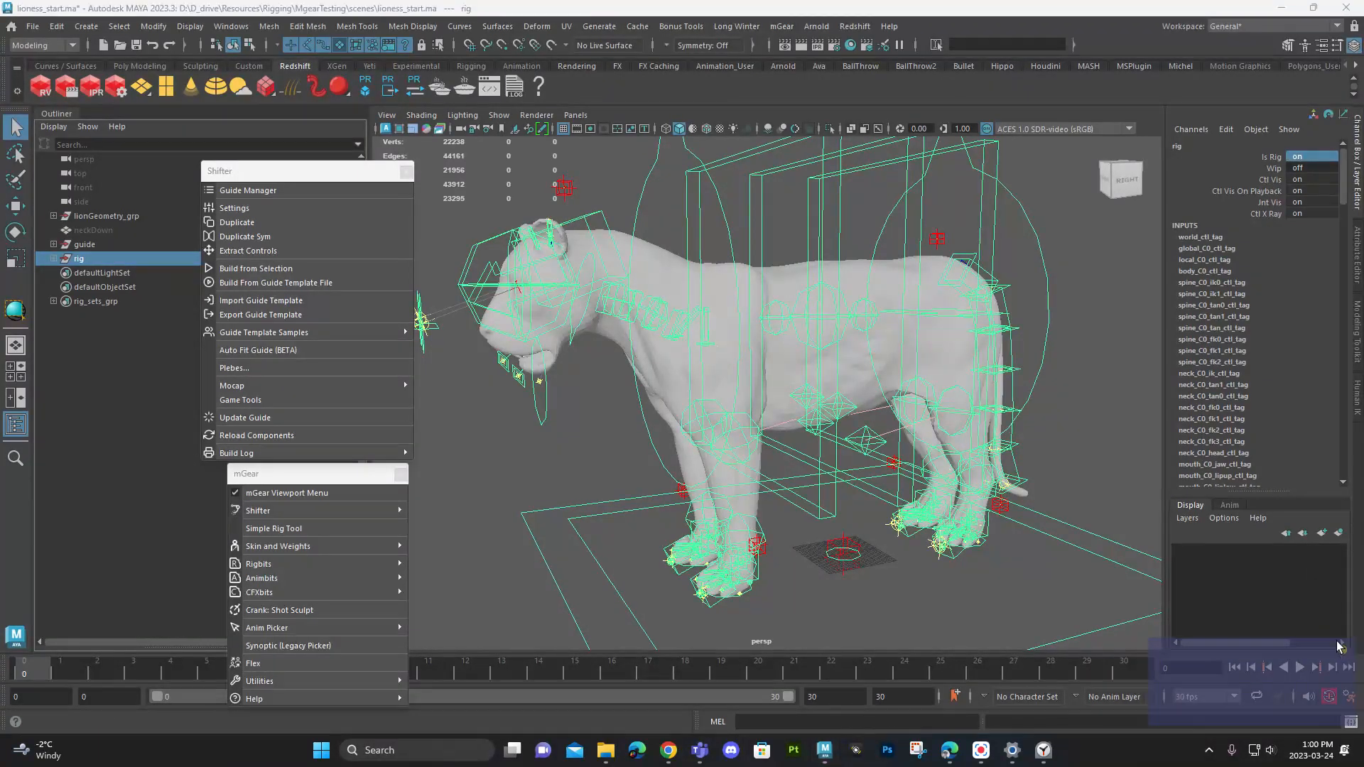
Step: Close the floating Shifter window and float the Rigbits commands next to the mGear window
alt+drag(935, 304, 1028, 311)
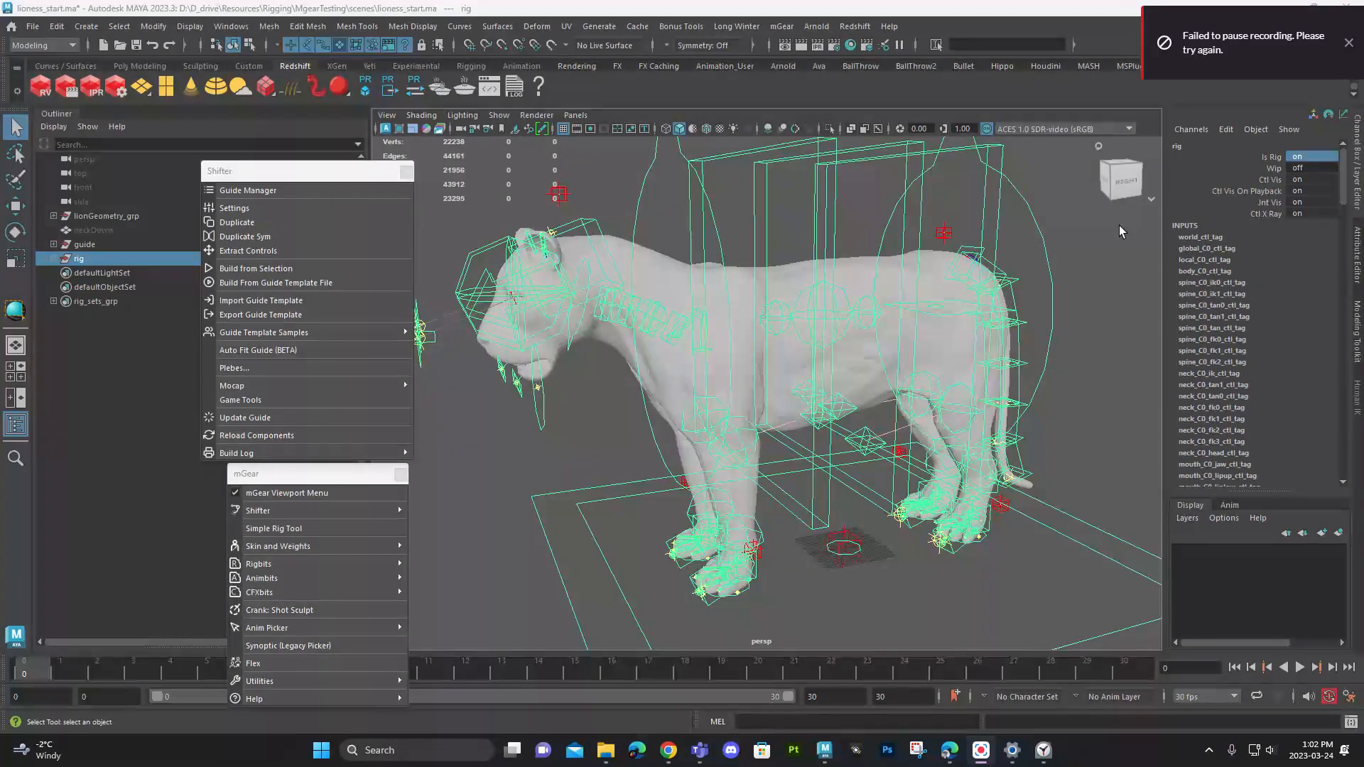
click(1349, 44)
mouse_move(992, 194)
alt+mouse_down()
mouse_move(974, 187)
mouse_move(944, 219)
mouse_move(992, 183)
alt+mouse_up()
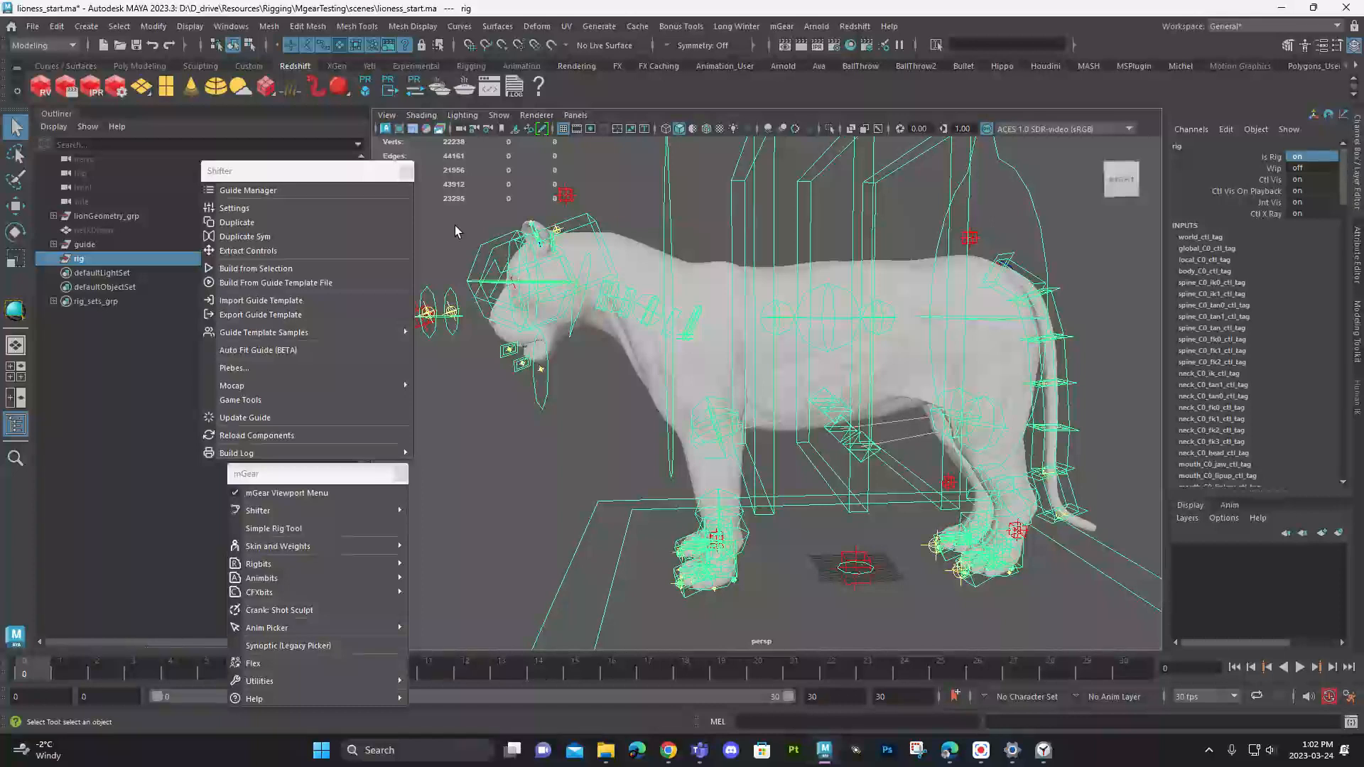
click(405, 171)
drag(298, 480, 201, 337)
mouse_move(282, 420)
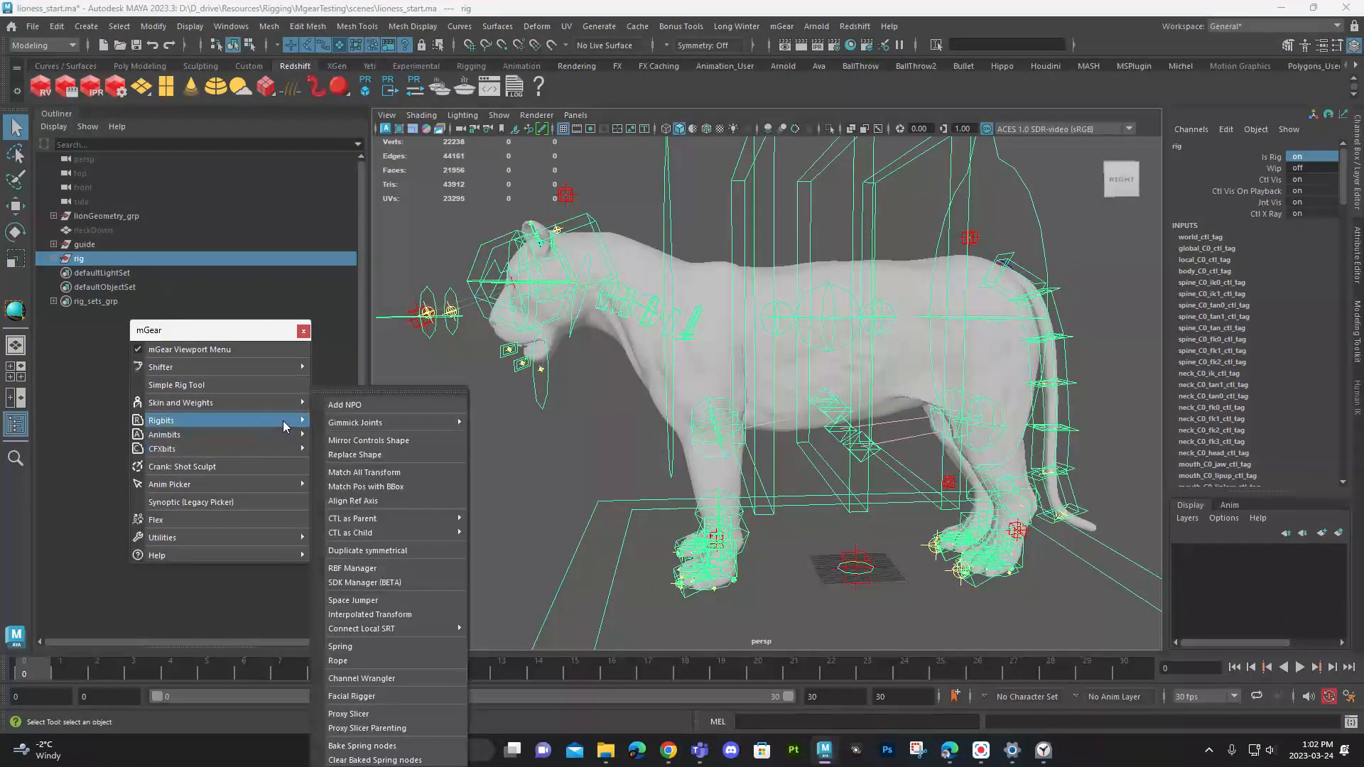
click(348, 389)
drag(375, 374, 268, 298)
Step: Select the tall hip control spine_C0_ik0_ctl and look for component options in its context commands
mouse_move(1003, 329)
alt+mouse_down()
mouse_move(950, 370)
mouse_move(981, 345)
alt+mouse_up()
drag(960, 236, 759, 306)
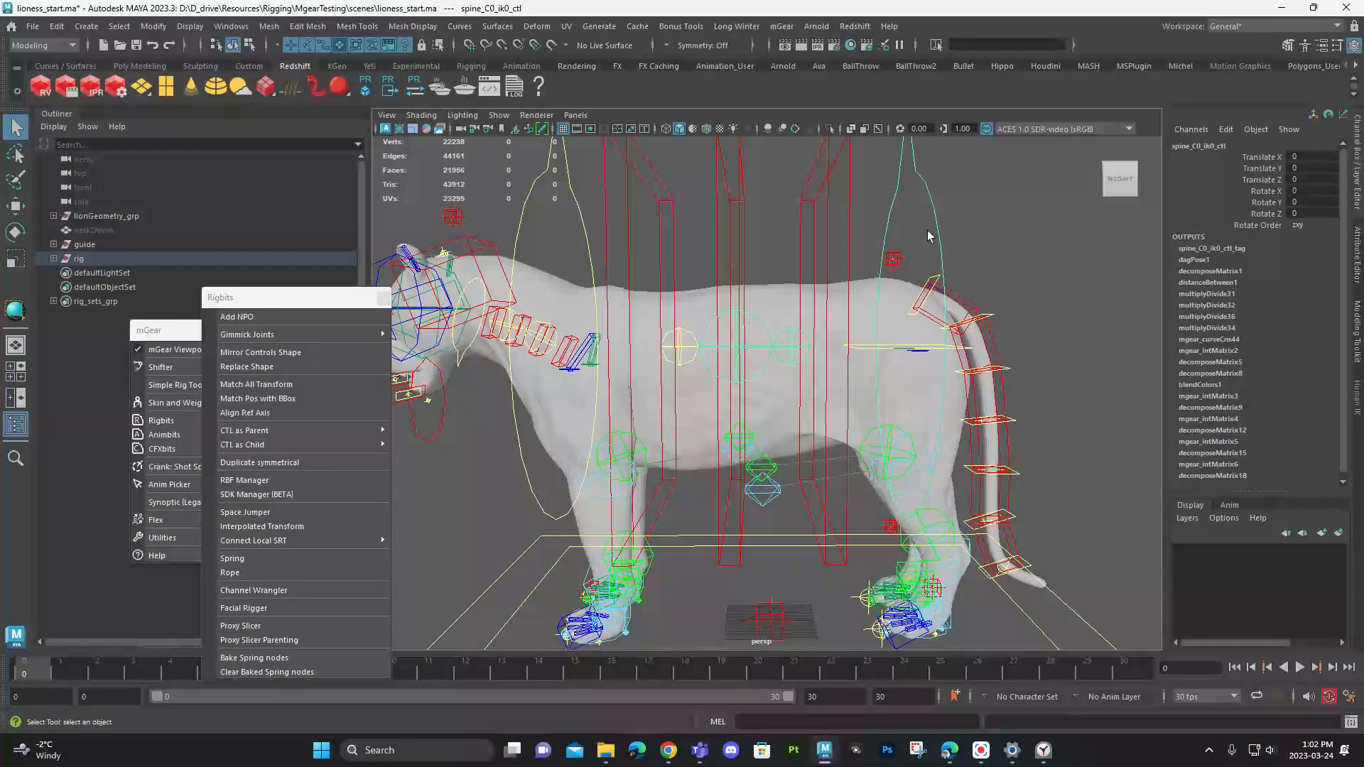
right_click(943, 235)
click(892, 195)
Step: Limit viewport selection to curve objects by turning all object types off and enabling curves only
click(278, 44)
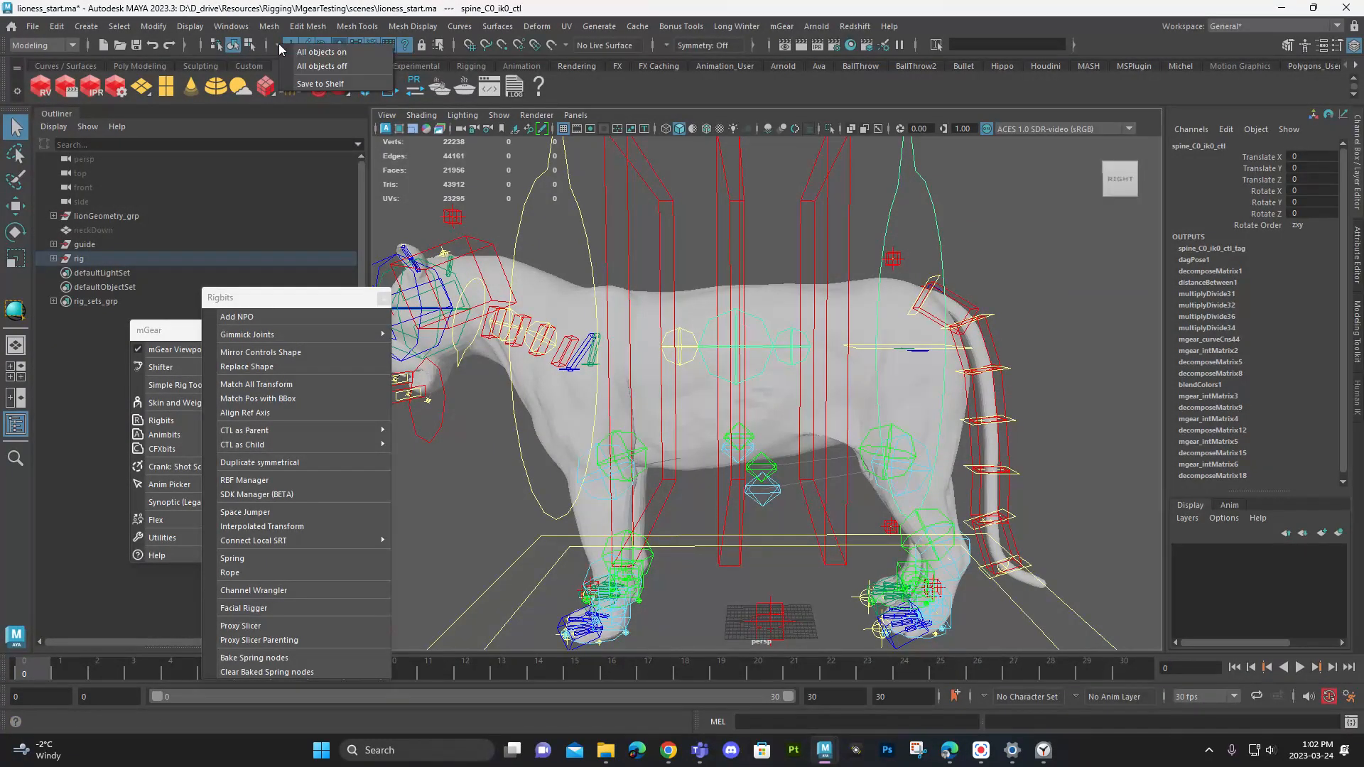
click(322, 67)
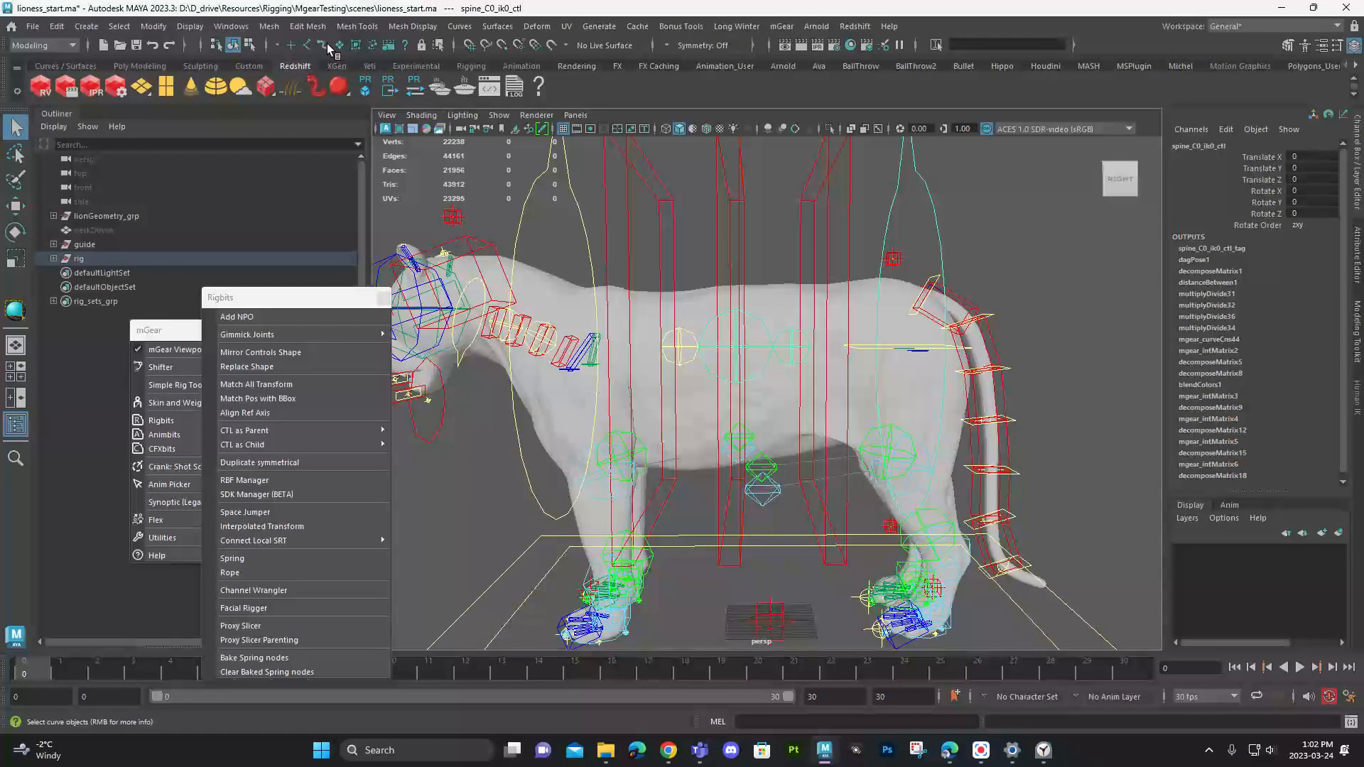
click(323, 47)
Step: Reselect the hip control spine_C0_ik0_ctl and switch to component selection to expose its control vertices
click(1016, 226)
drag(977, 226, 910, 213)
right_click(992, 226)
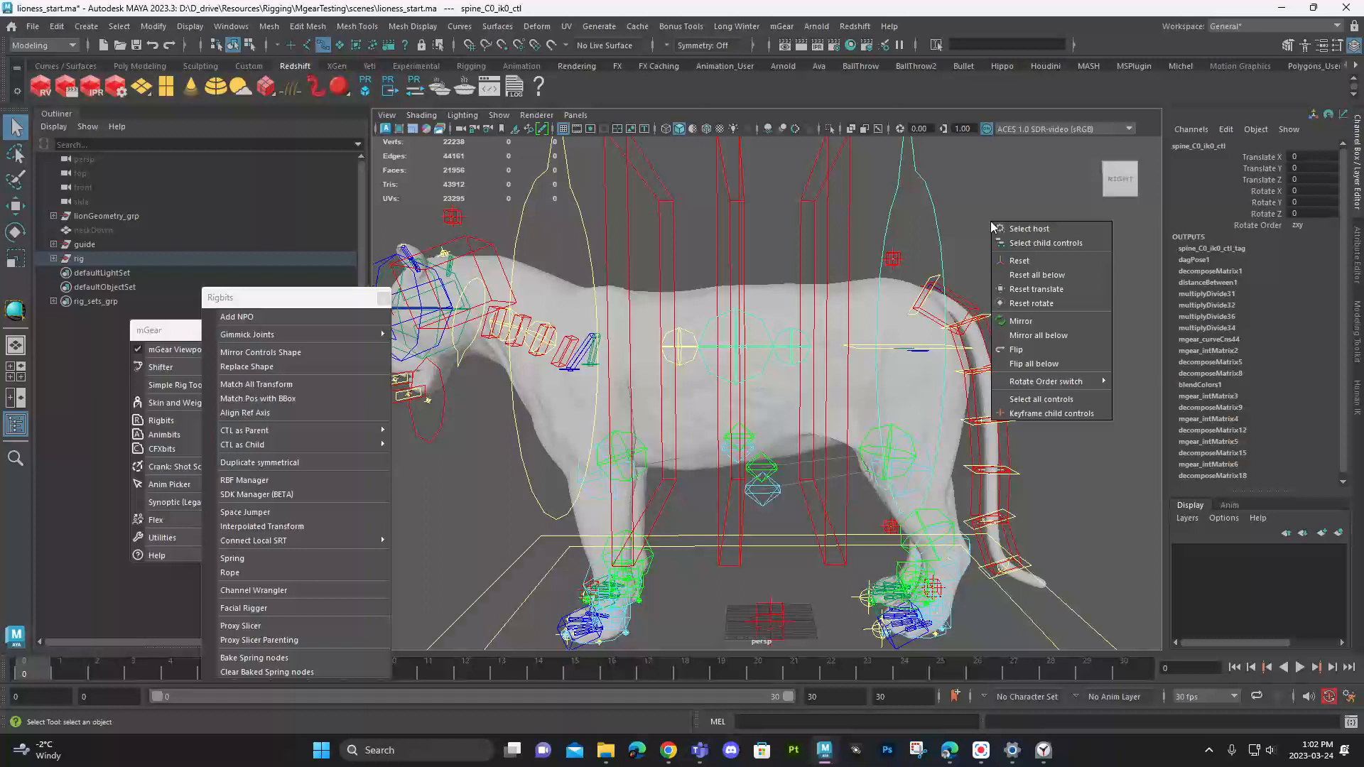
key(F8)
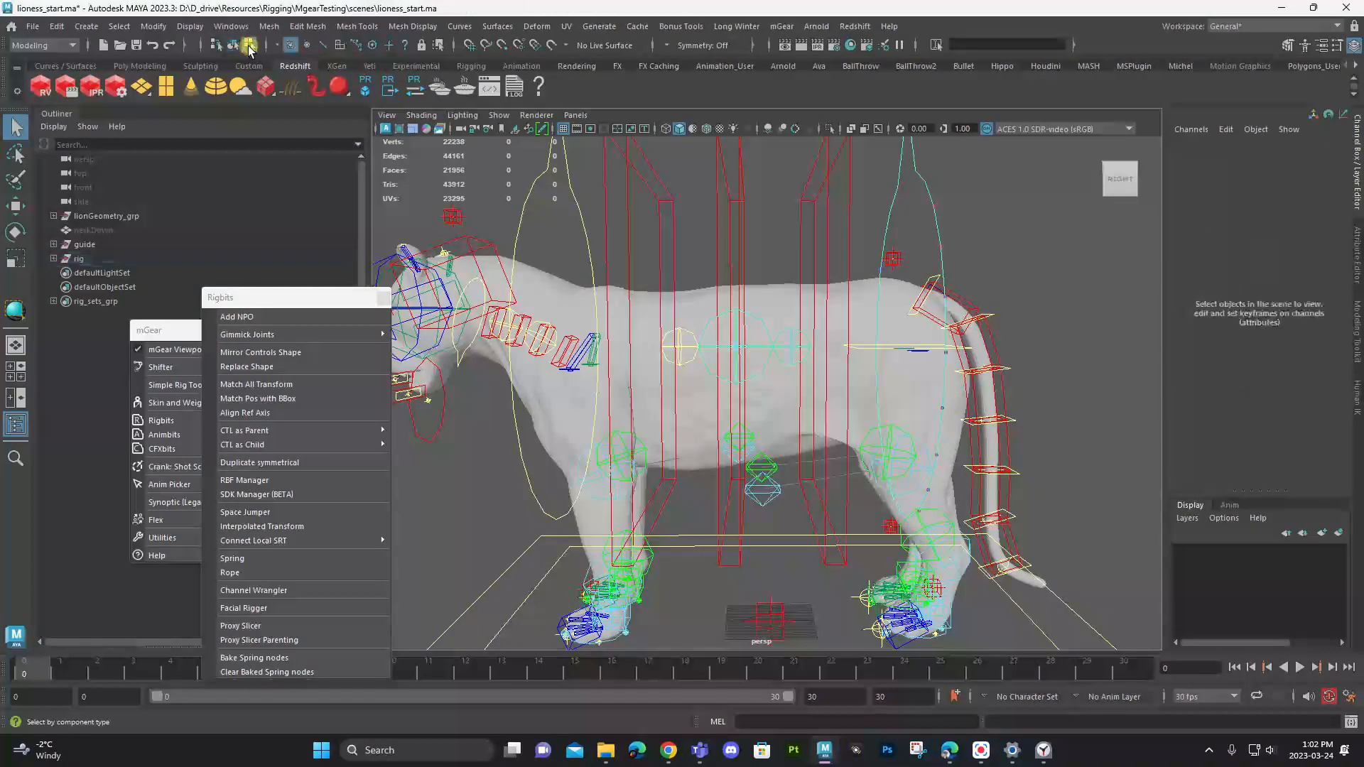
Step: Scale down and reposition the control vertices of spine_C0_ik0_ctl so the curve fits closely around the hips
alt+drag(875, 218, 762, 301)
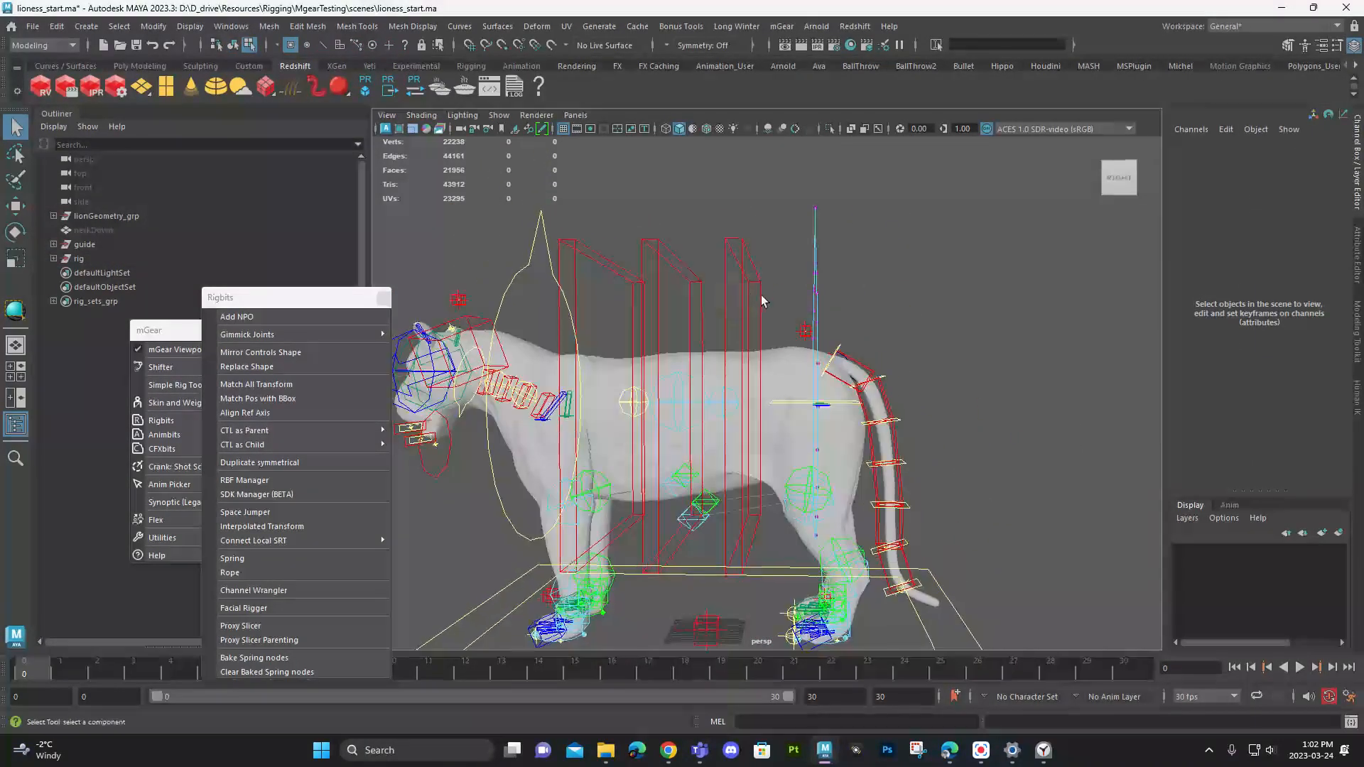
drag(790, 183, 809, 420)
key(r)
key(w)
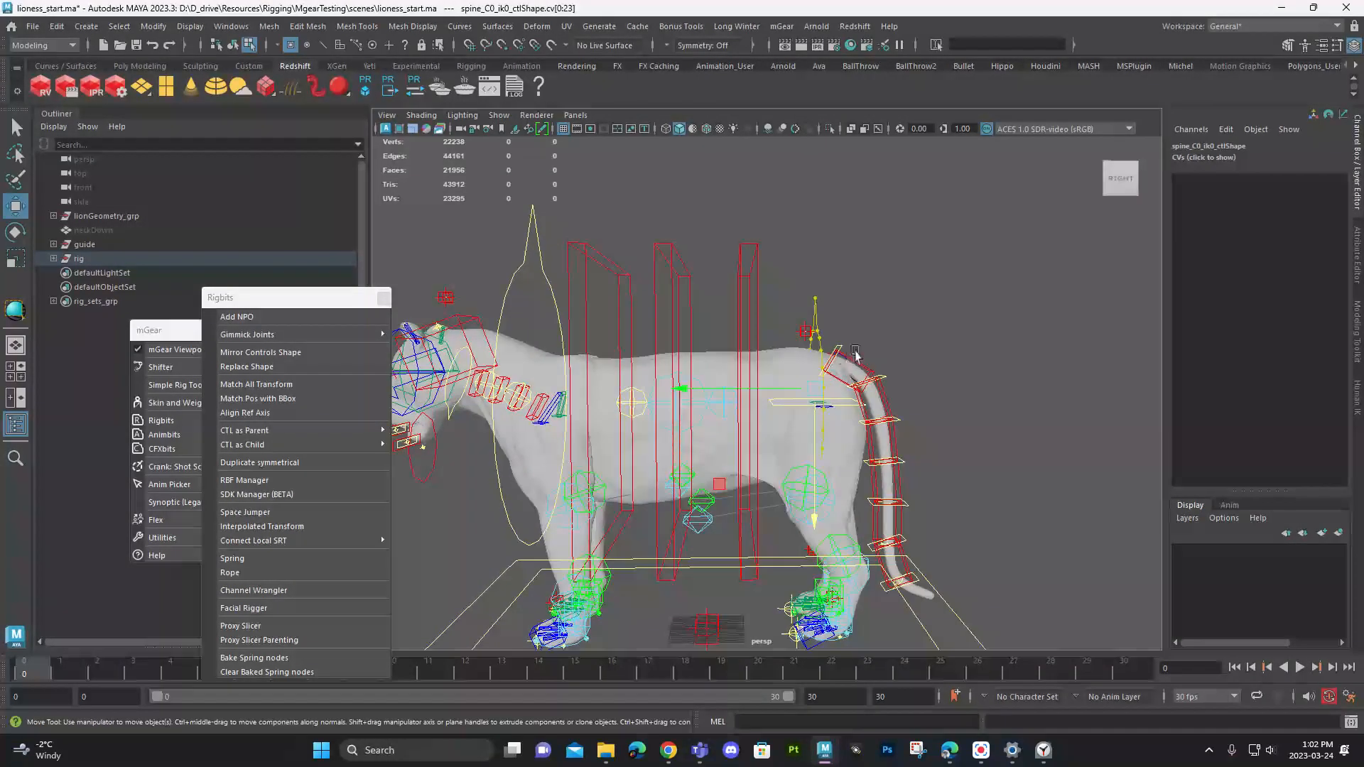
click(890, 283)
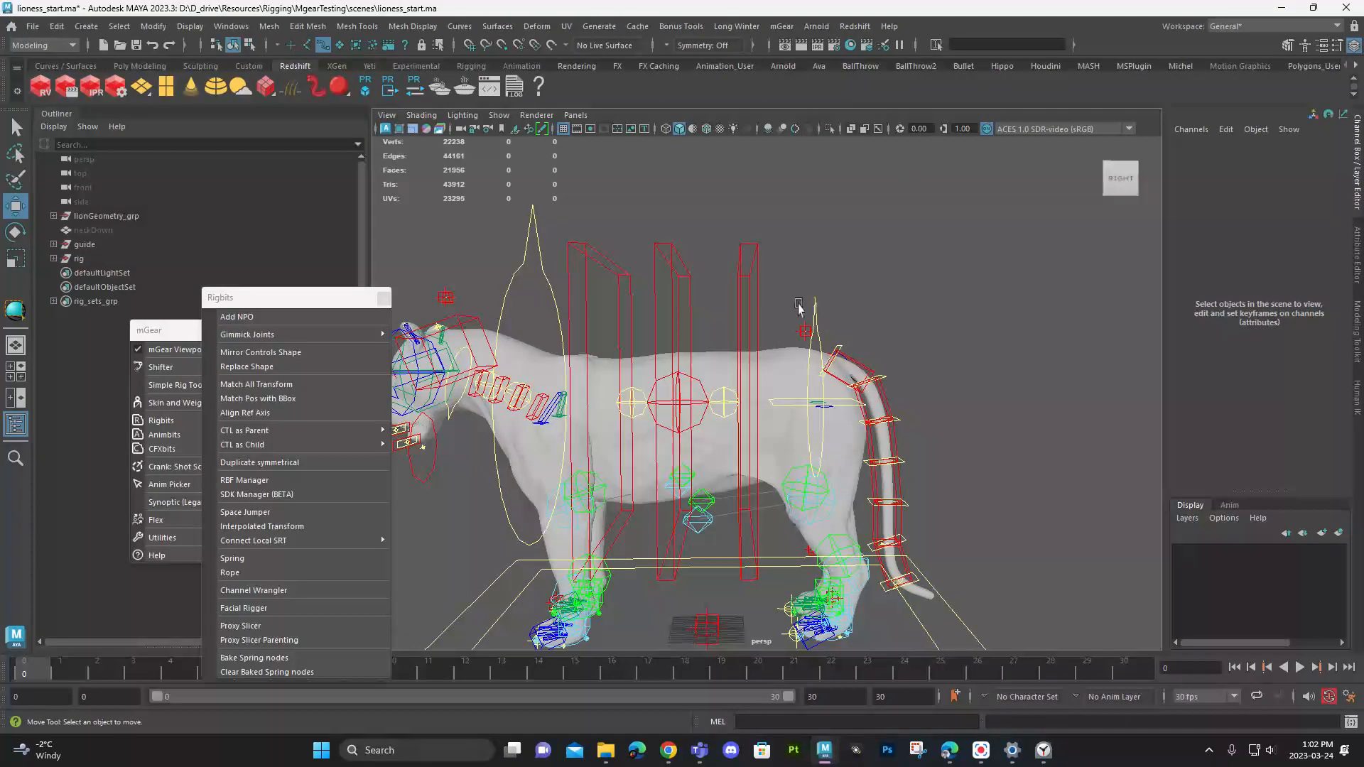
Step: Replace the shape of the chest control spine_C0_ik1_ctl with that of the resized hip control spine_C0_ik0_ctl
alt+drag(518, 324, 645, 312)
click(871, 307)
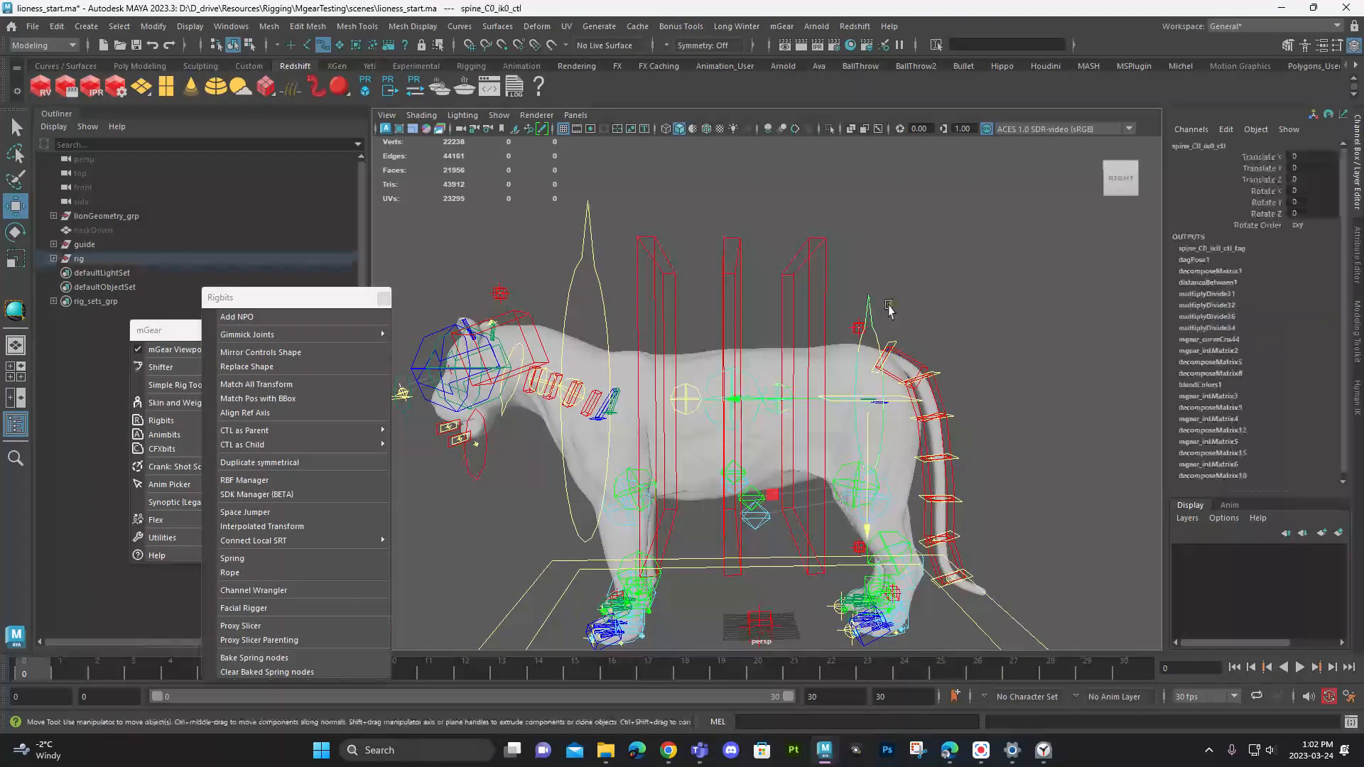
shift+click(585, 256)
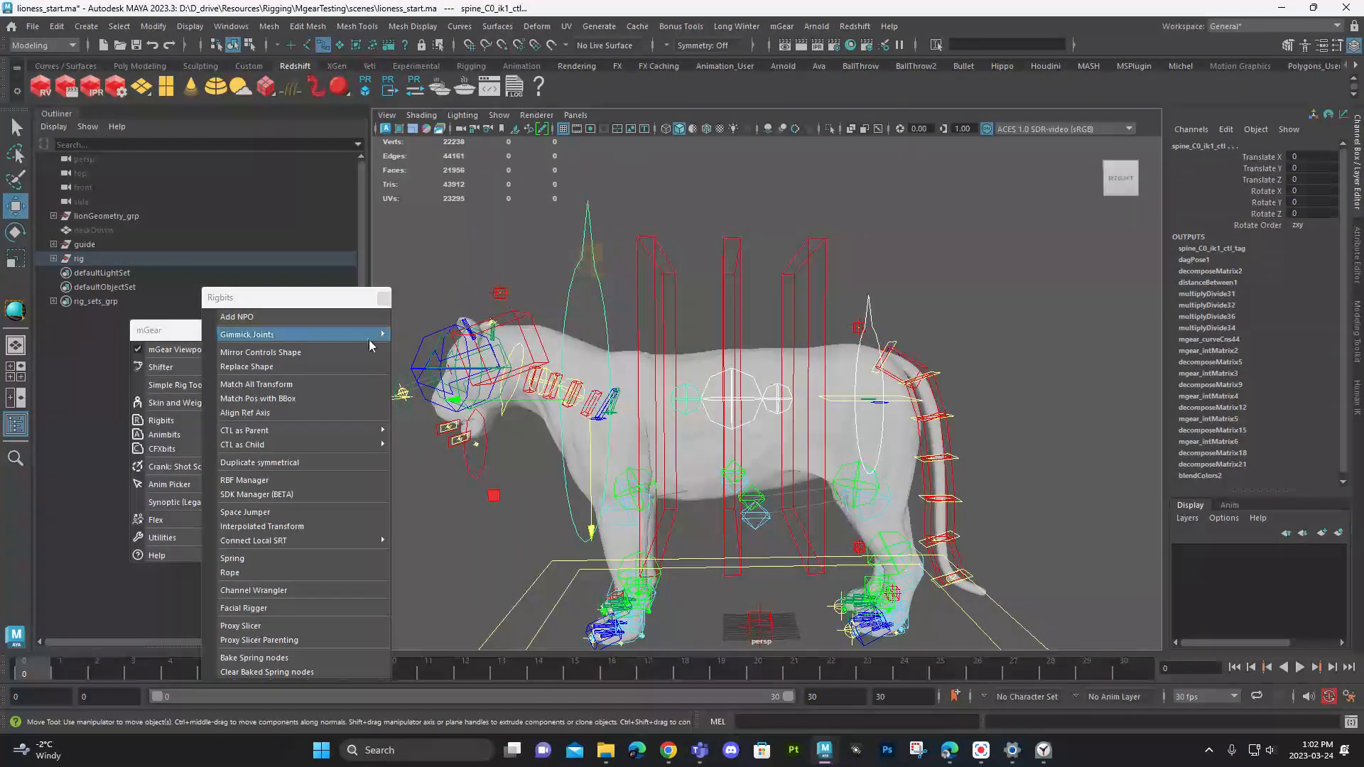
click(271, 368)
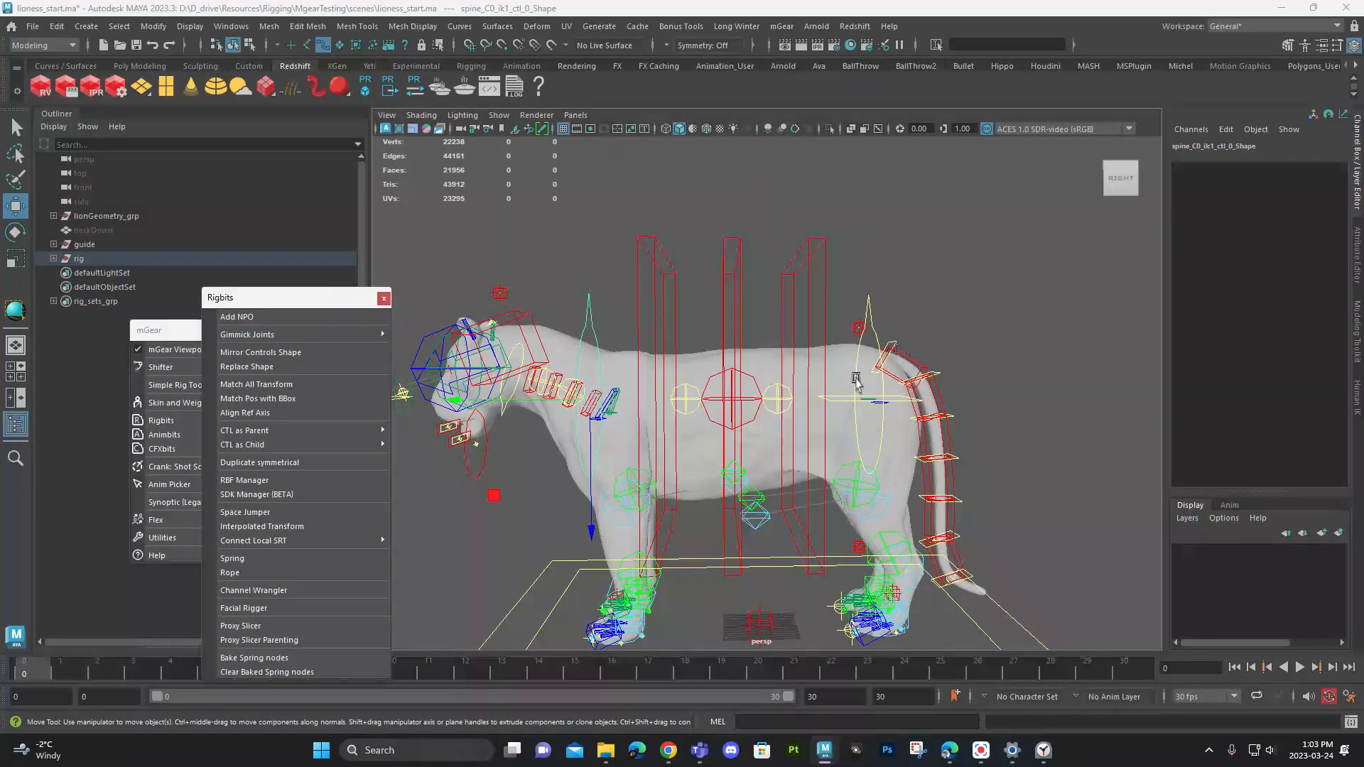
Step: Scale down the rear box's control vertices on spine_C0_fk0_ctl so the shape sits closer to the lioness's body
click(789, 274)
right_click(837, 261)
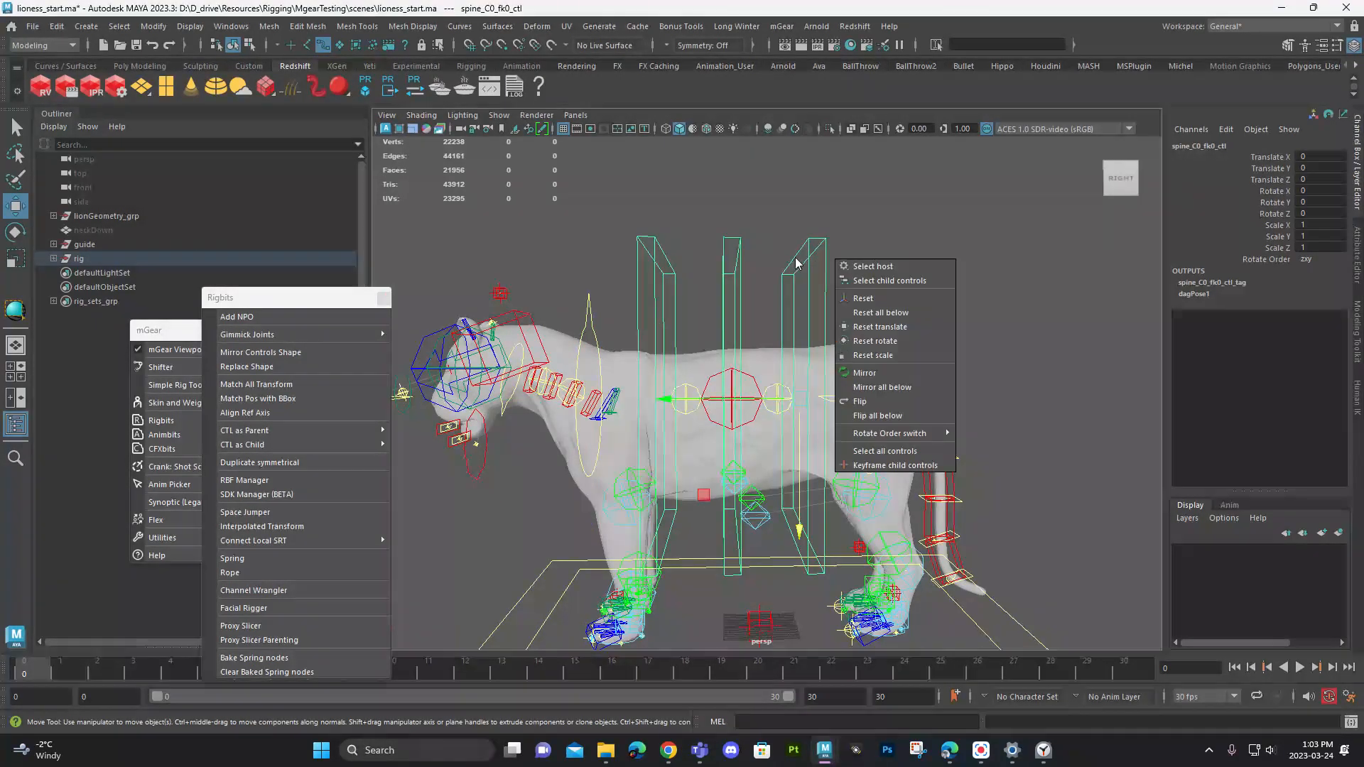
right_click(796, 263)
right_click(799, 261)
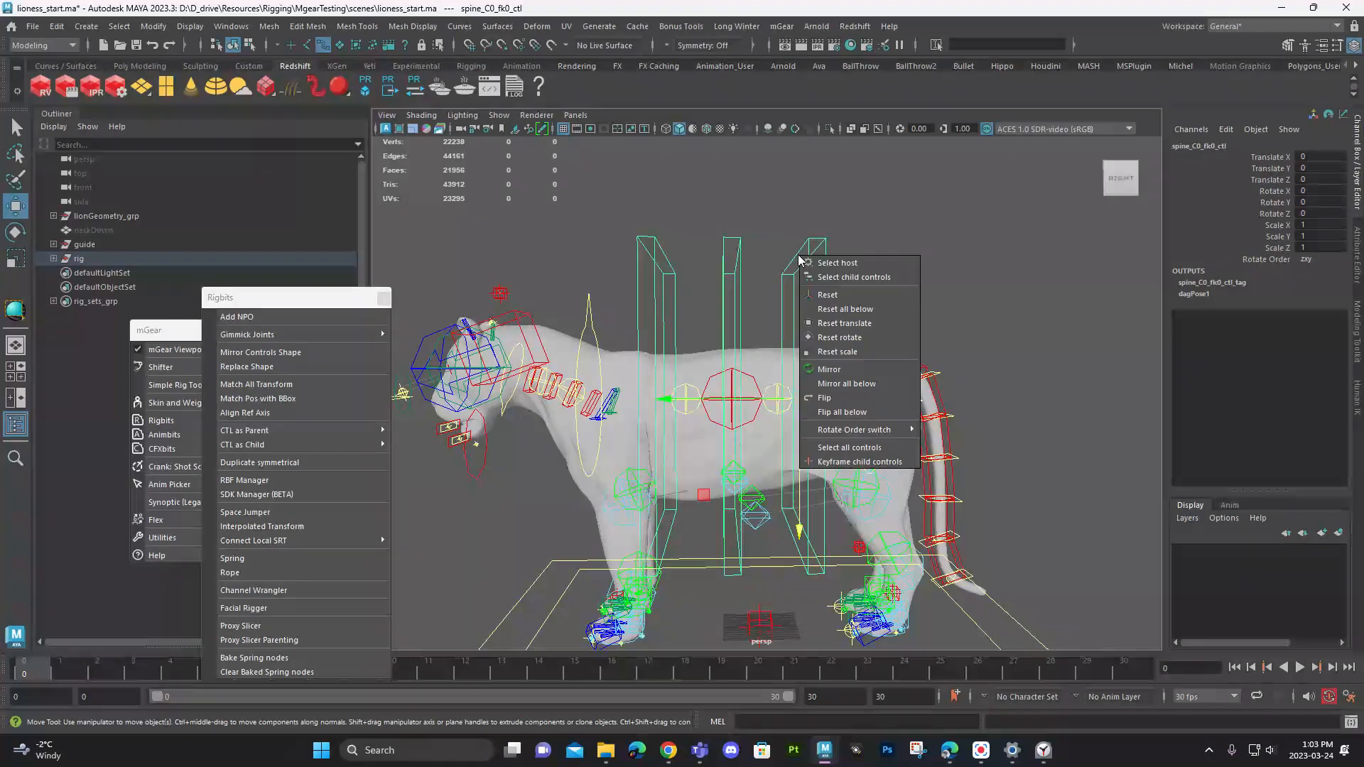
click(755, 248)
click(247, 47)
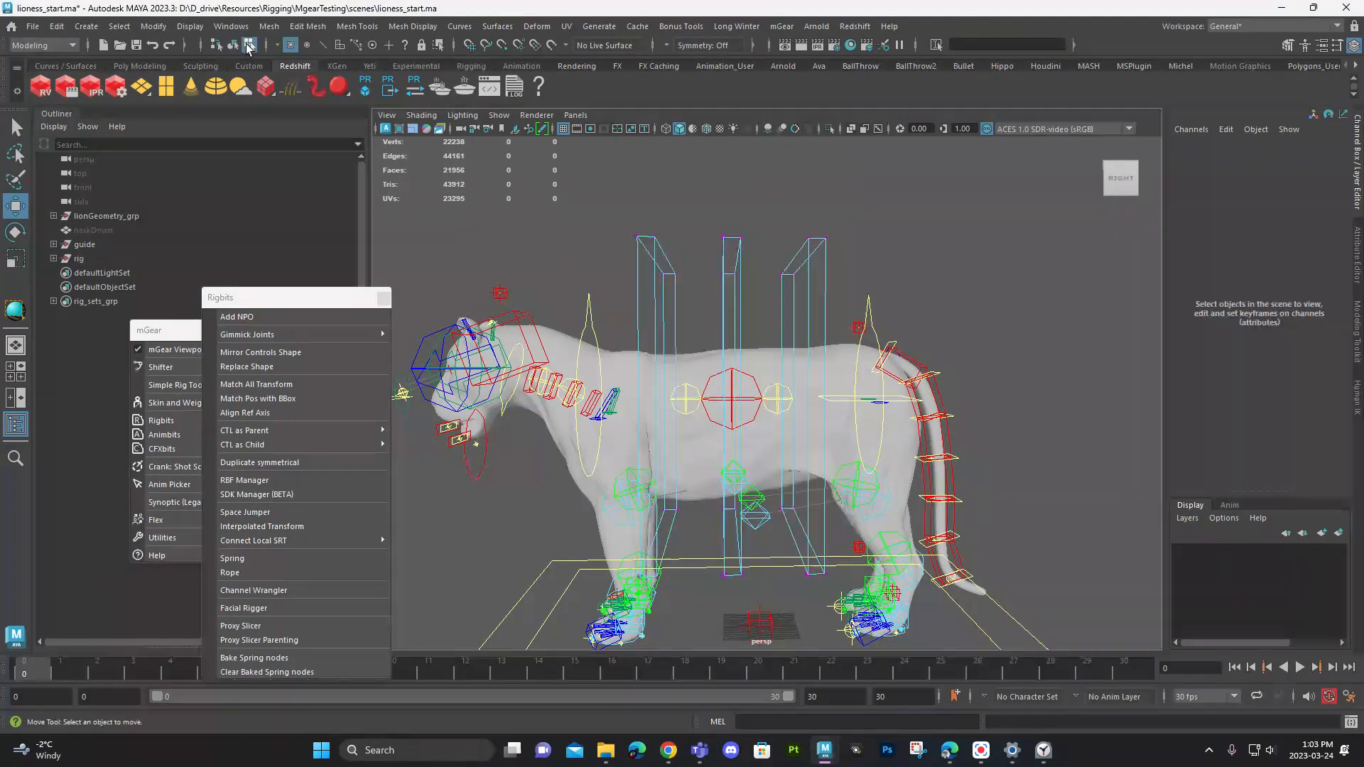
drag(765, 207, 845, 602)
key(r)
drag(799, 399, 800, 478)
key(w)
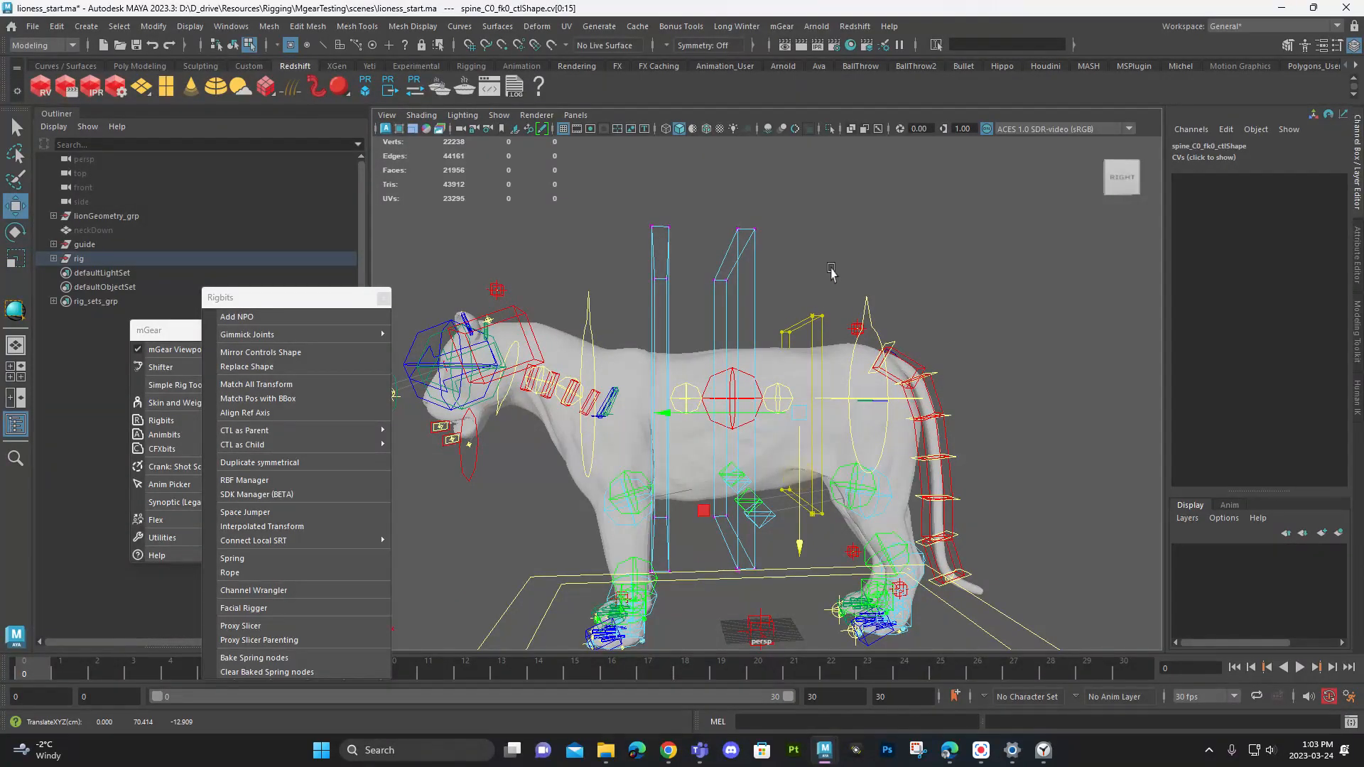
key(F8)
click(875, 234)
Step: Replace the shapes of the middle and front spine FK controls with the resized shape of spine_C0_fk0_ctl
click(813, 329)
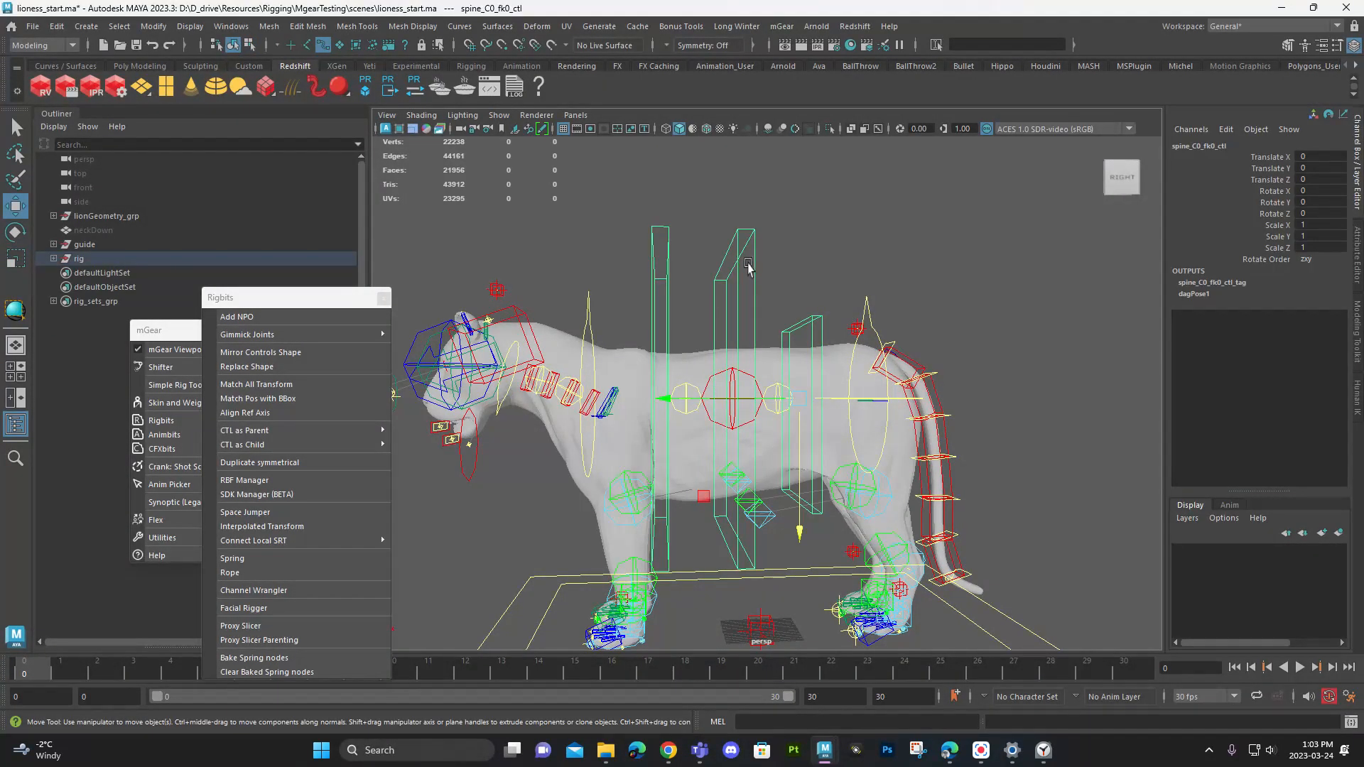
shift+click(753, 276)
click(288, 368)
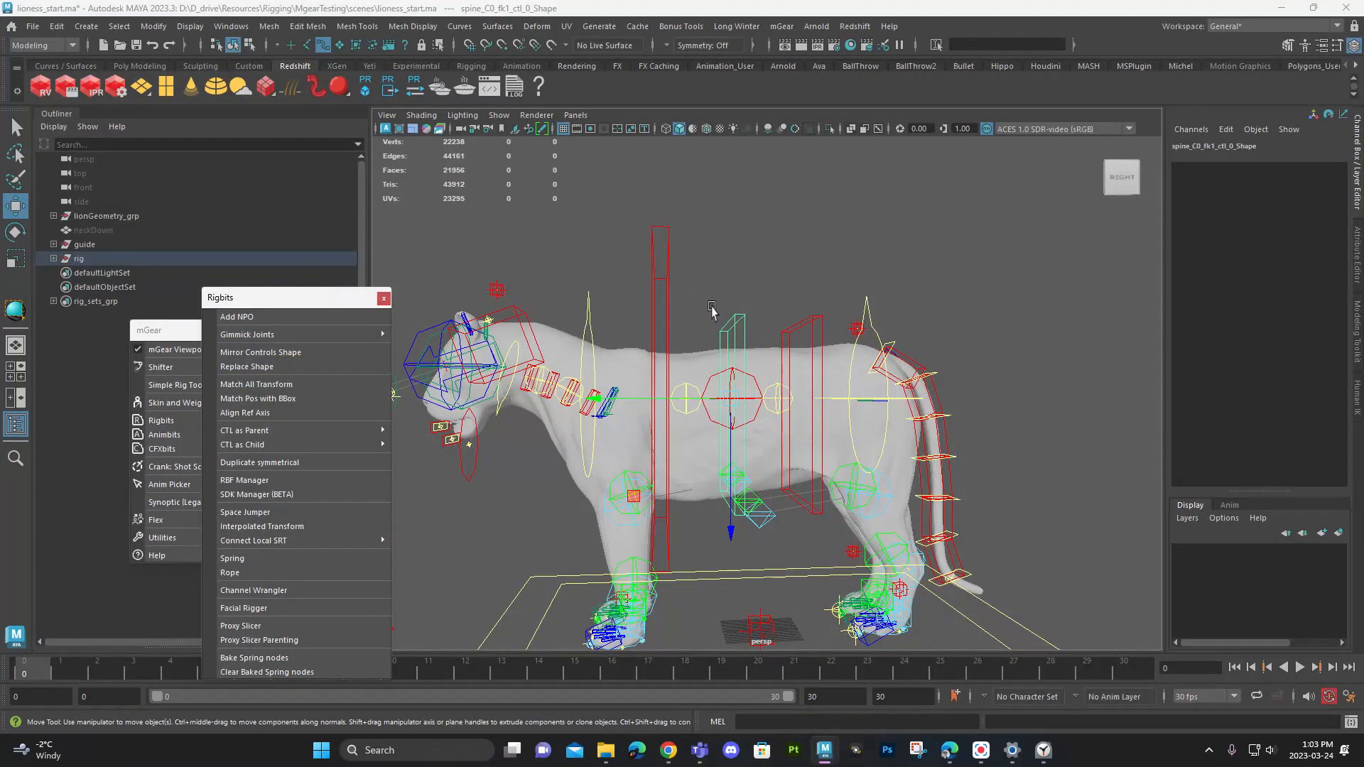
shift+click(669, 286)
key(g)
click(771, 281)
Step: Inspect the resized spine controls and the leg and tail controls from behind and from the side
alt+drag(784, 292, 749, 301)
alt+right_drag(748, 301, 848, 337)
alt+middle_drag(788, 314, 633, 78)
alt+right_drag(781, 354, 840, 380)
alt+middle_drag(849, 326, 858, 458)
alt+drag(858, 458, 694, 442)
alt+middle_drag(695, 469, 694, 436)
alt+drag(693, 436, 714, 460)
mouse_move(845, 574)
alt+mouse_down()
mouse_move(844, 552)
mouse_move(842, 570)
alt+mouse_up()
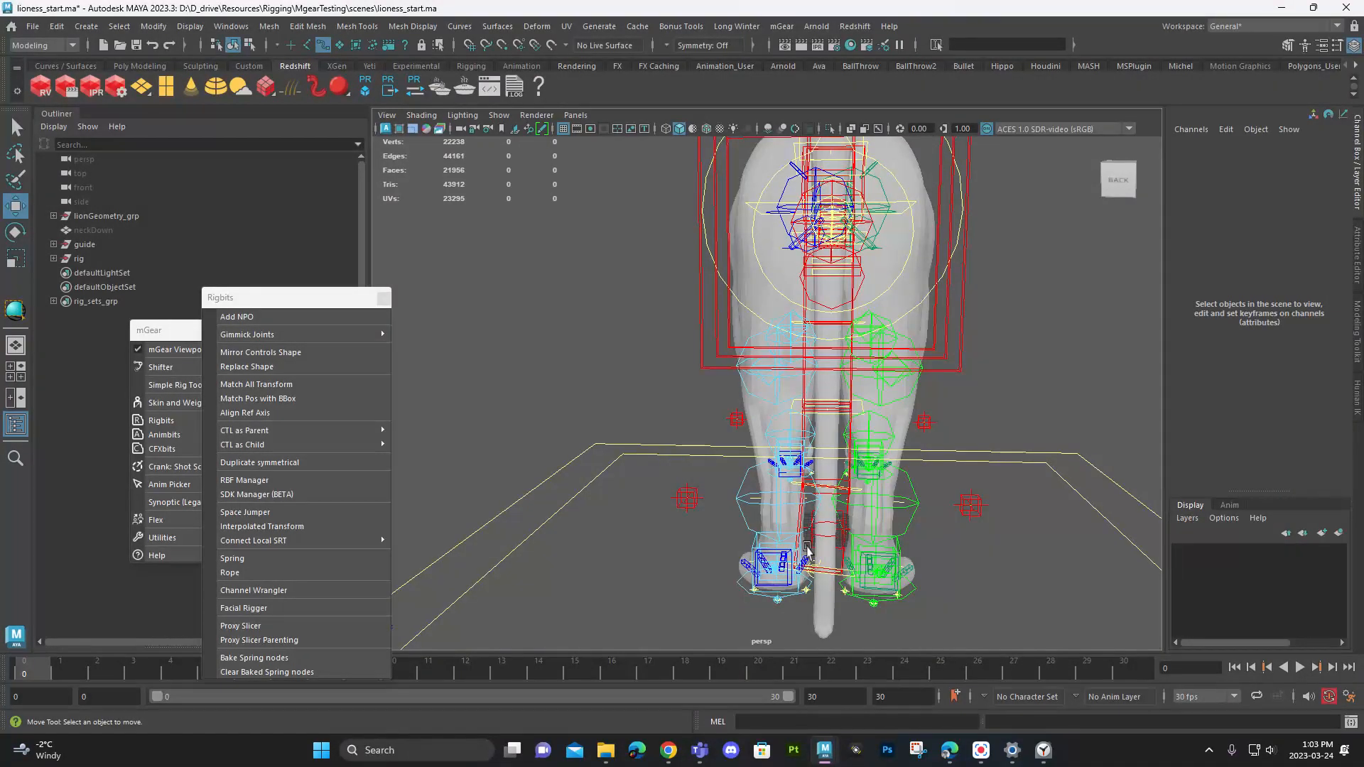
alt+drag(683, 365, 474, 250)
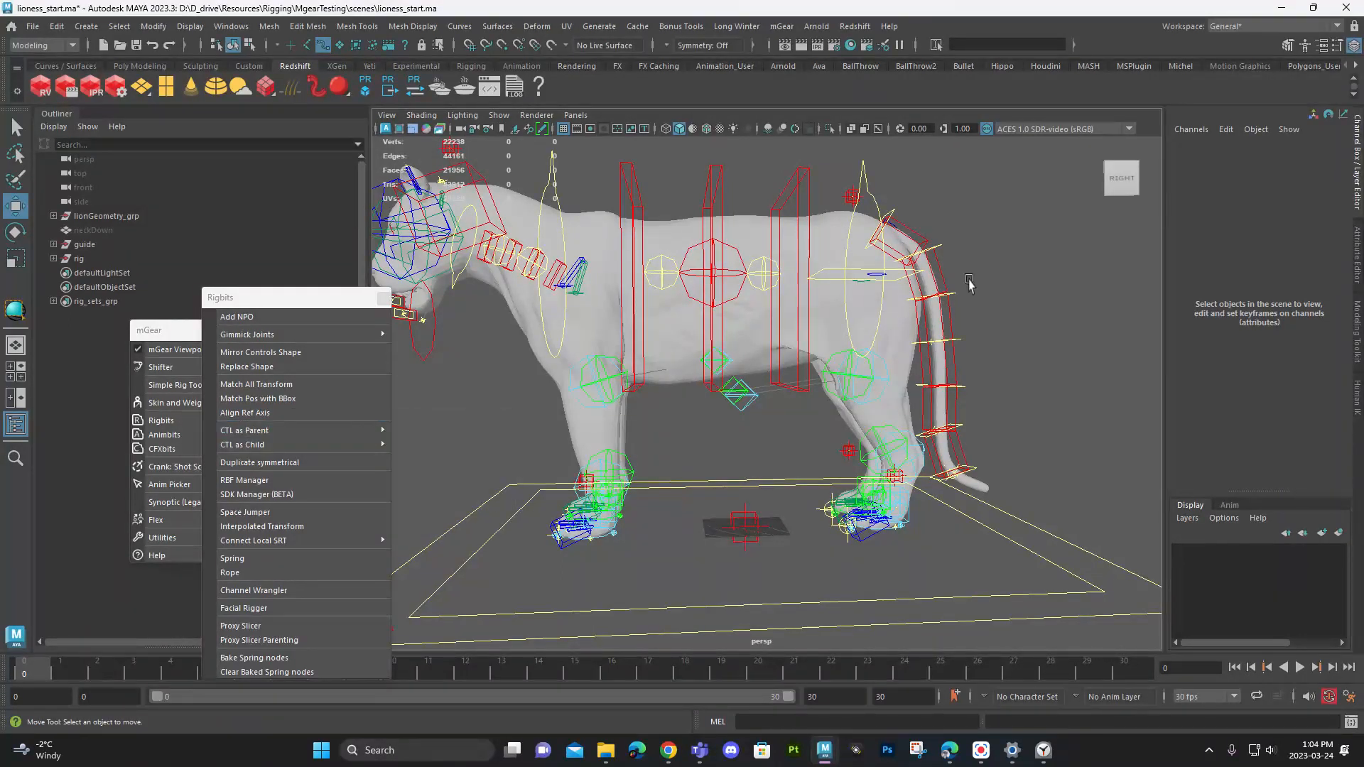
Step: Select tail_C0_fk5_ctl and walk up the tail hierarchy to tail_C0_fk0_ctl to check the FK chain
alt+drag(1018, 273, 902, 317)
scroll(810, 341, up, 3)
click(924, 483)
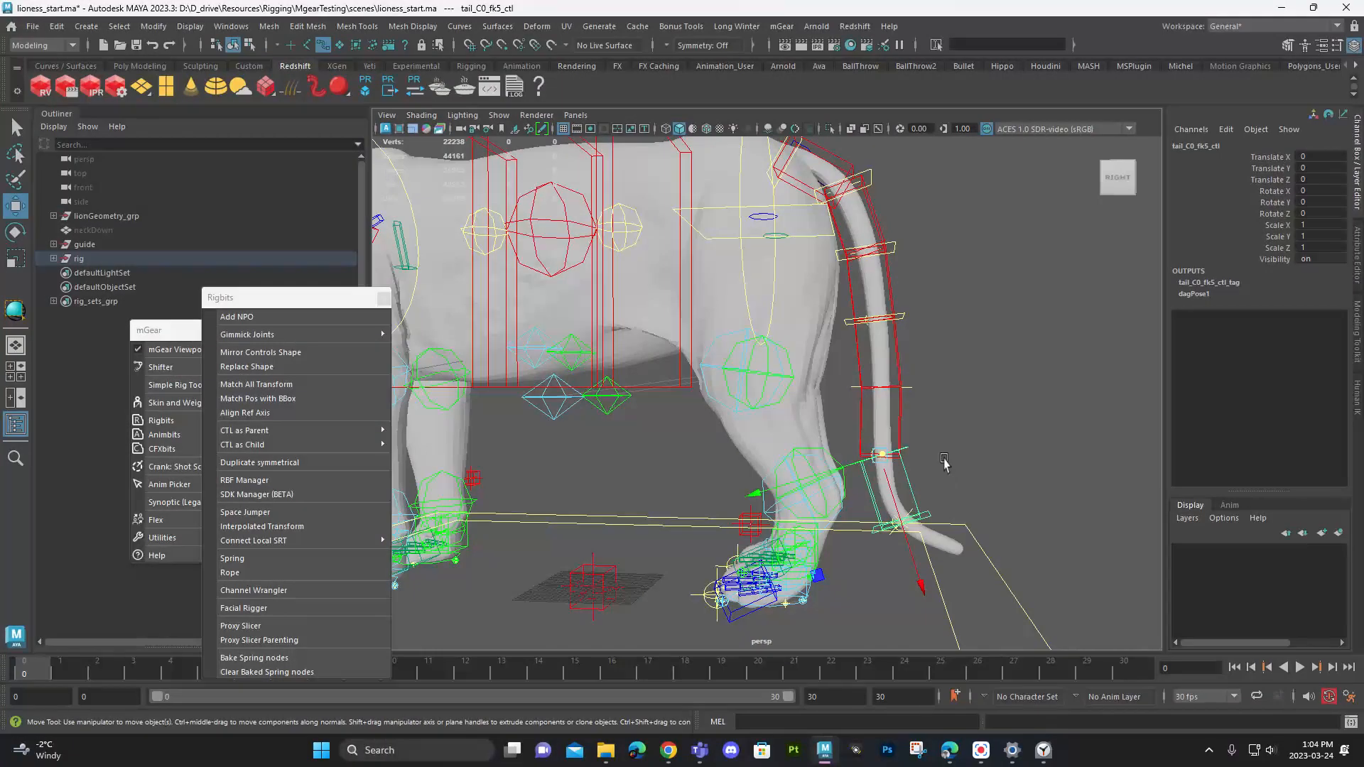
key(Up)
key(Up)
key(Up)
key(Up)
key(Up)
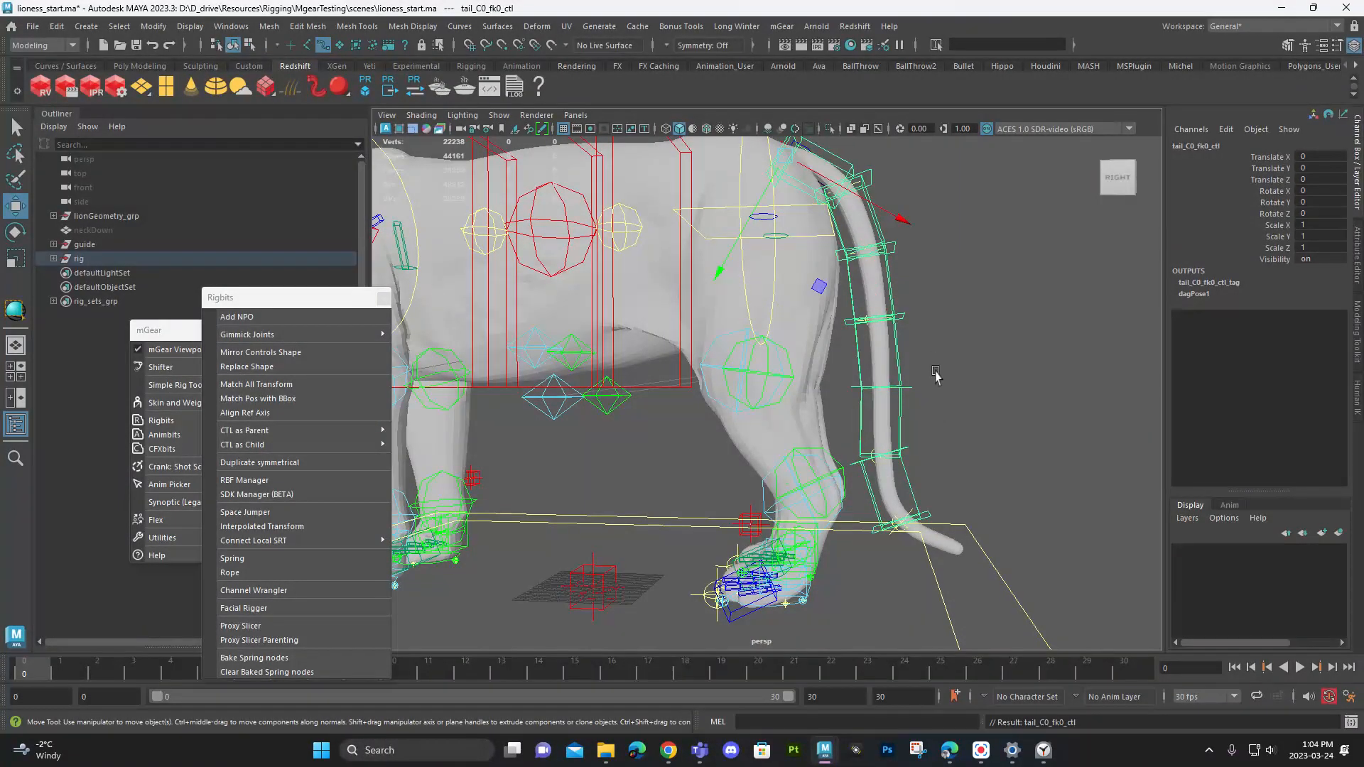
Step: Examine the tail controls from behind and from the side, selecting the tweak control tail_C0_tweak5_ctl
scroll(947, 341, down, 3)
alt+drag(946, 341, 814, 345)
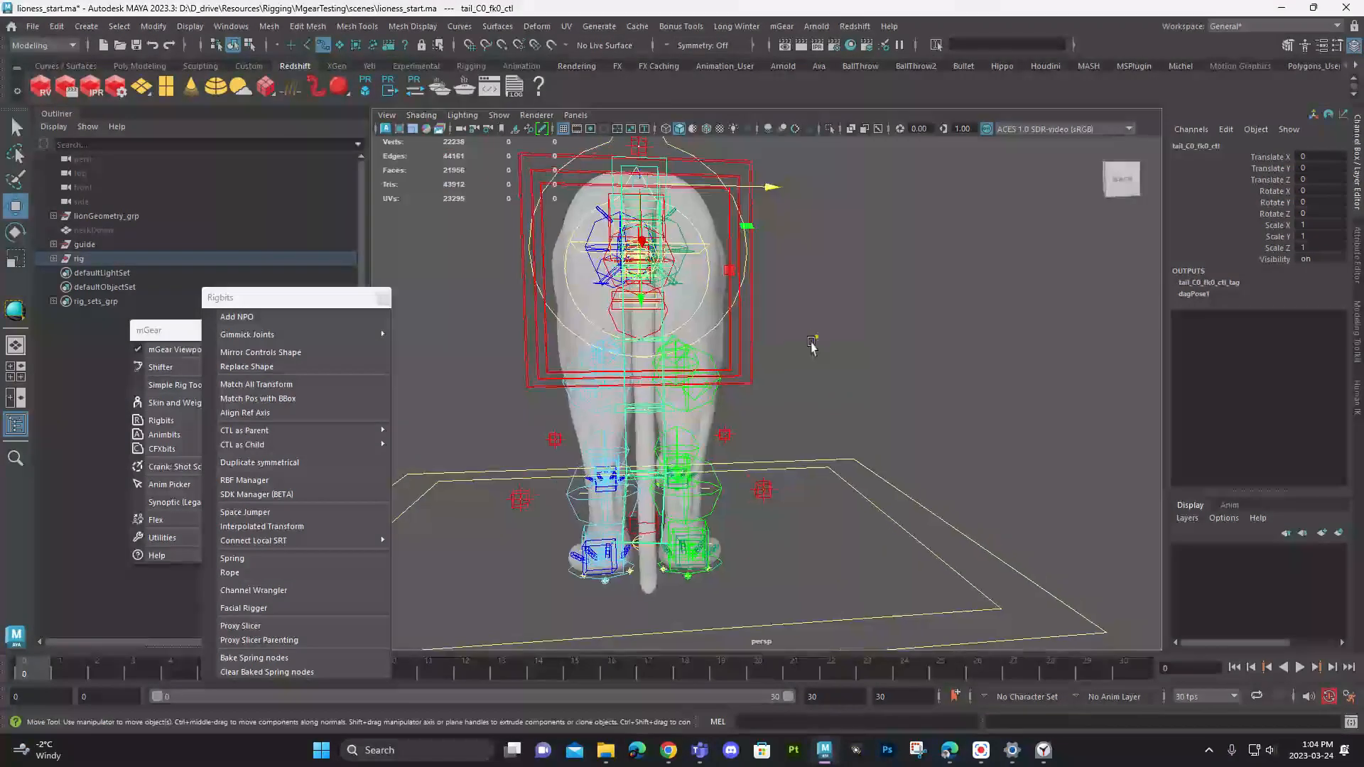
alt+right_drag(815, 345, 1005, 392)
alt+drag(1005, 391, 948, 361)
alt+drag(806, 506, 907, 272)
click(953, 471)
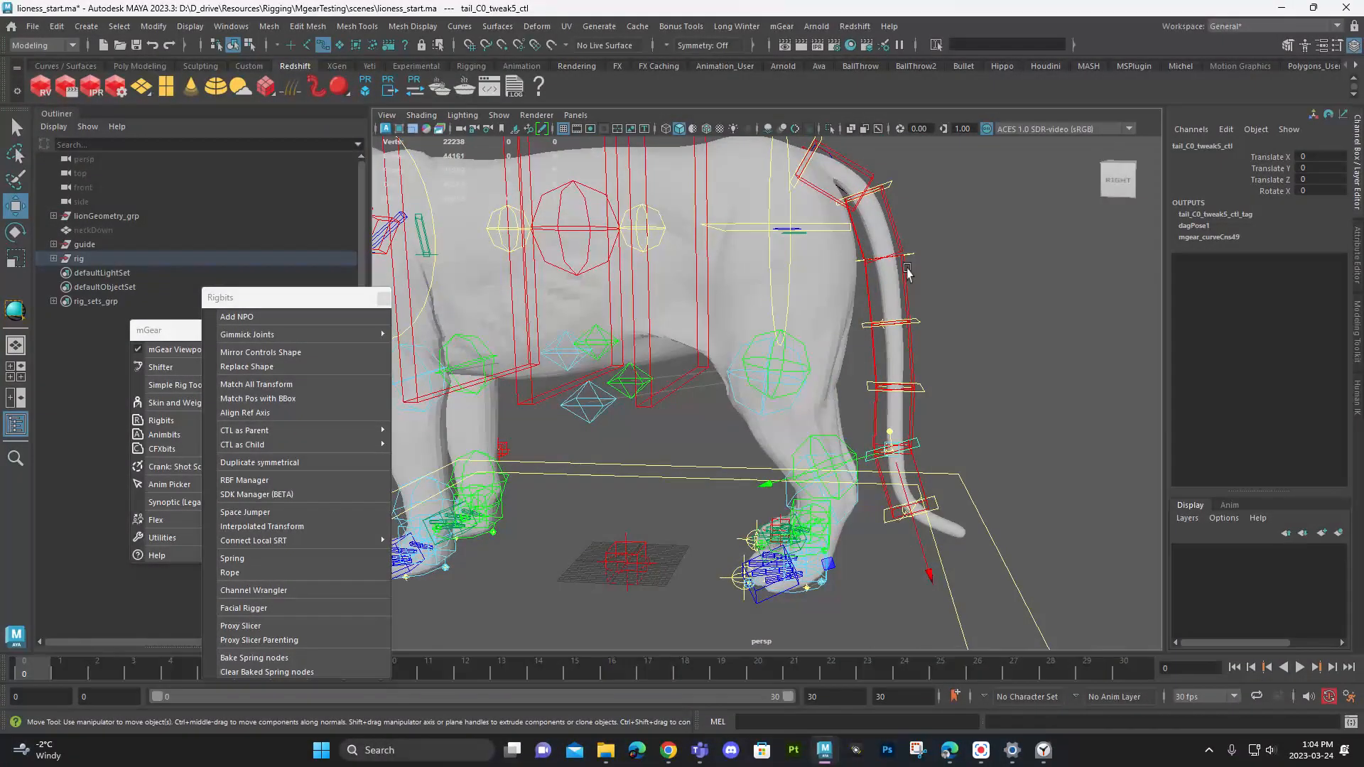
alt+right_drag(899, 270, 686, 339)
alt+drag(712, 340, 762, 340)
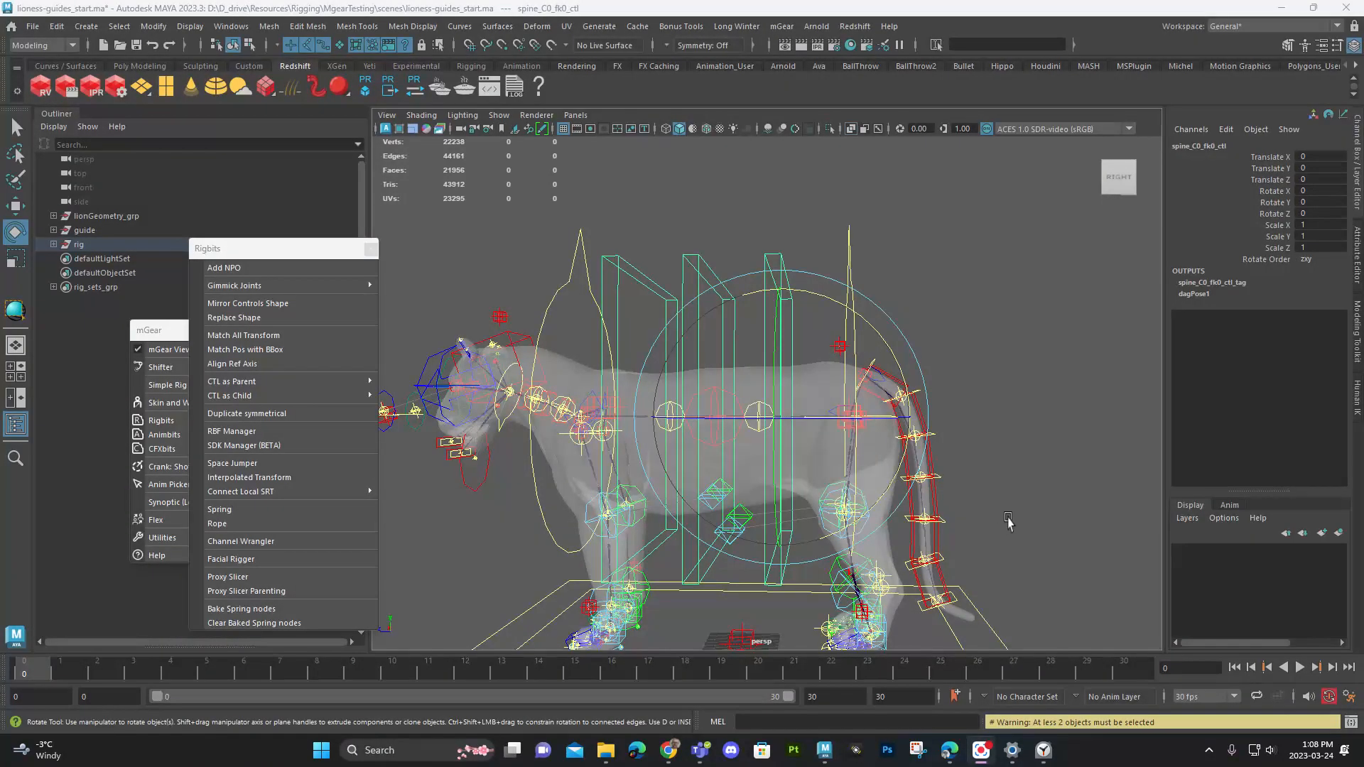
Step: Scale down the control vertices of the hip control spine_C0_ik0_ctl and shift the curve slightly to fit the hips
click(880, 259)
alt+drag(881, 277, 977, 334)
click(907, 225)
alt+drag(952, 223, 900, 193)
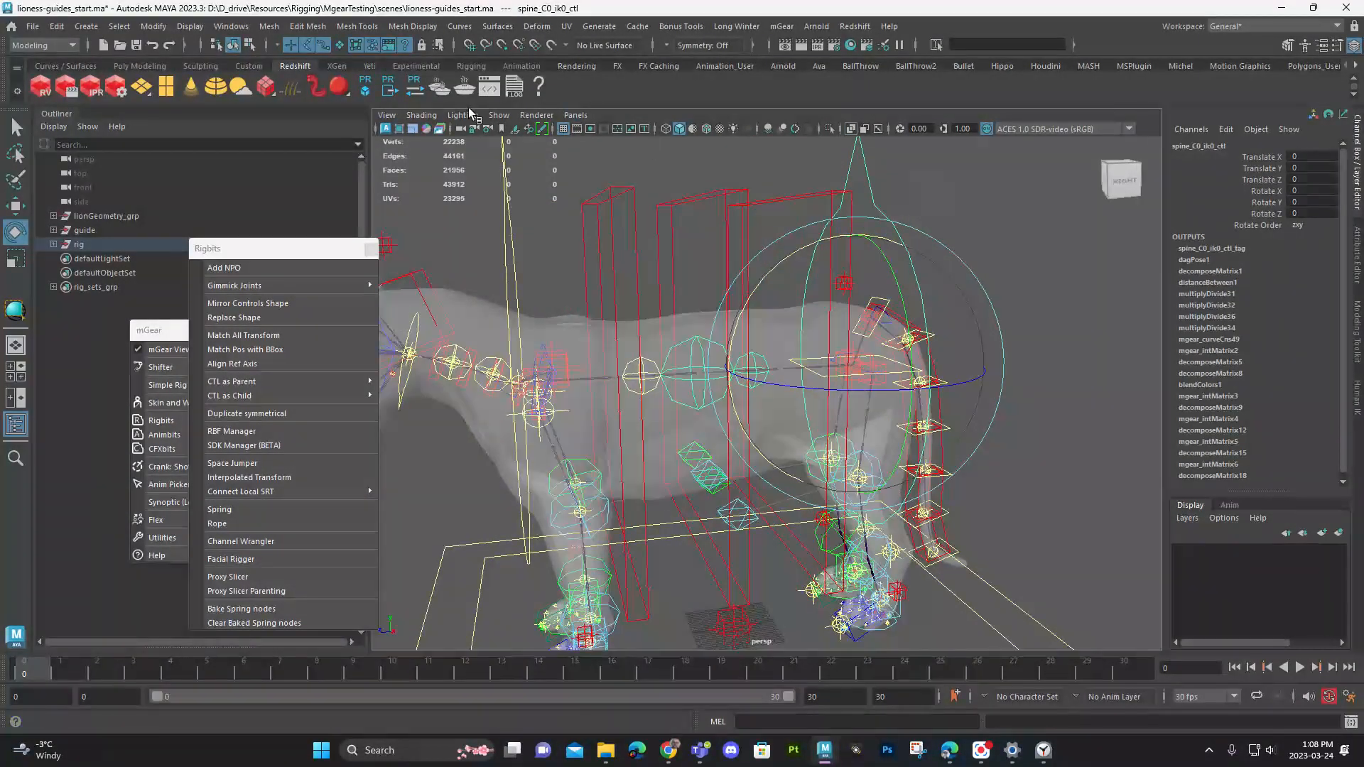
click(249, 46)
alt+drag(916, 249, 820, 220)
alt+middle_drag(821, 245, 841, 280)
alt+right_drag(840, 280, 799, 277)
drag(797, 197, 914, 570)
key(r)
mouse_move(819, 377)
mouse_down()
mouse_move(779, 378)
mouse_move(832, 387)
mouse_move(844, 369)
mouse_up()
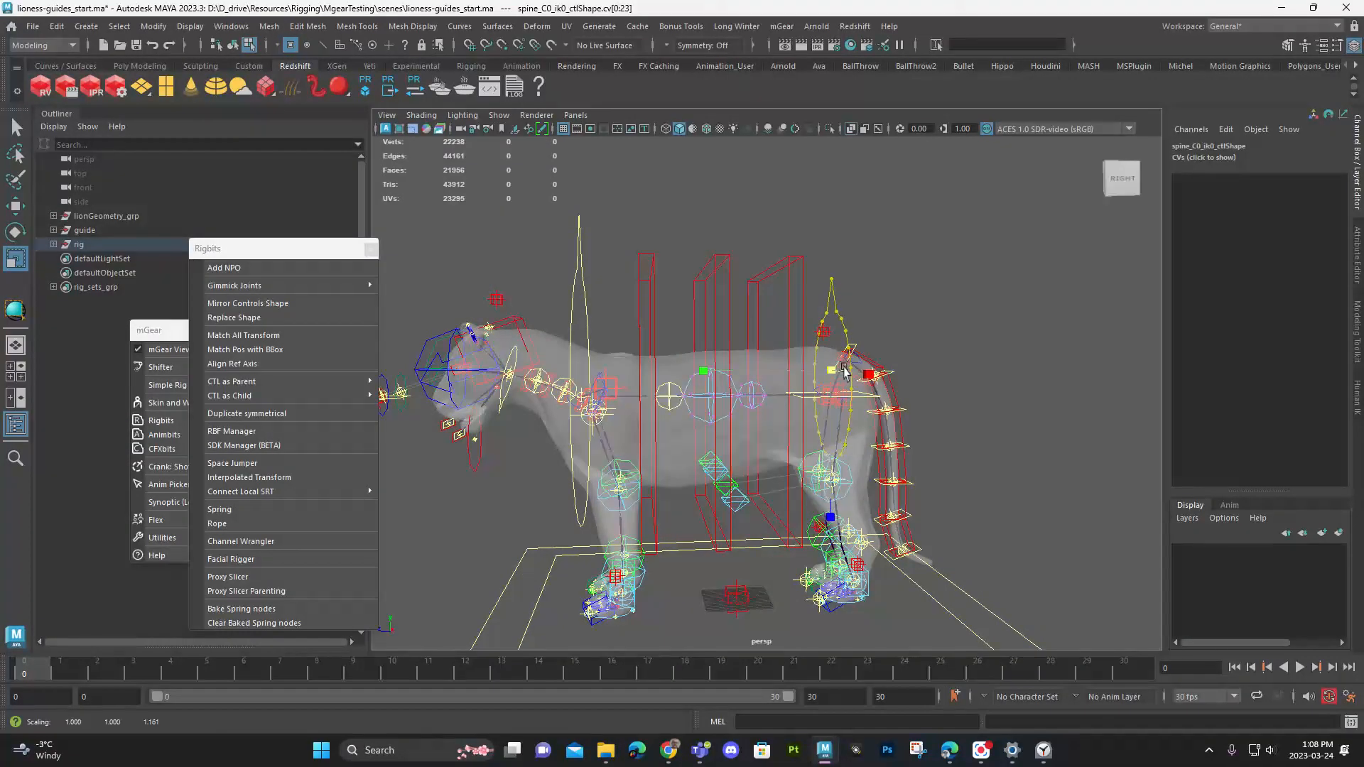
key(w)
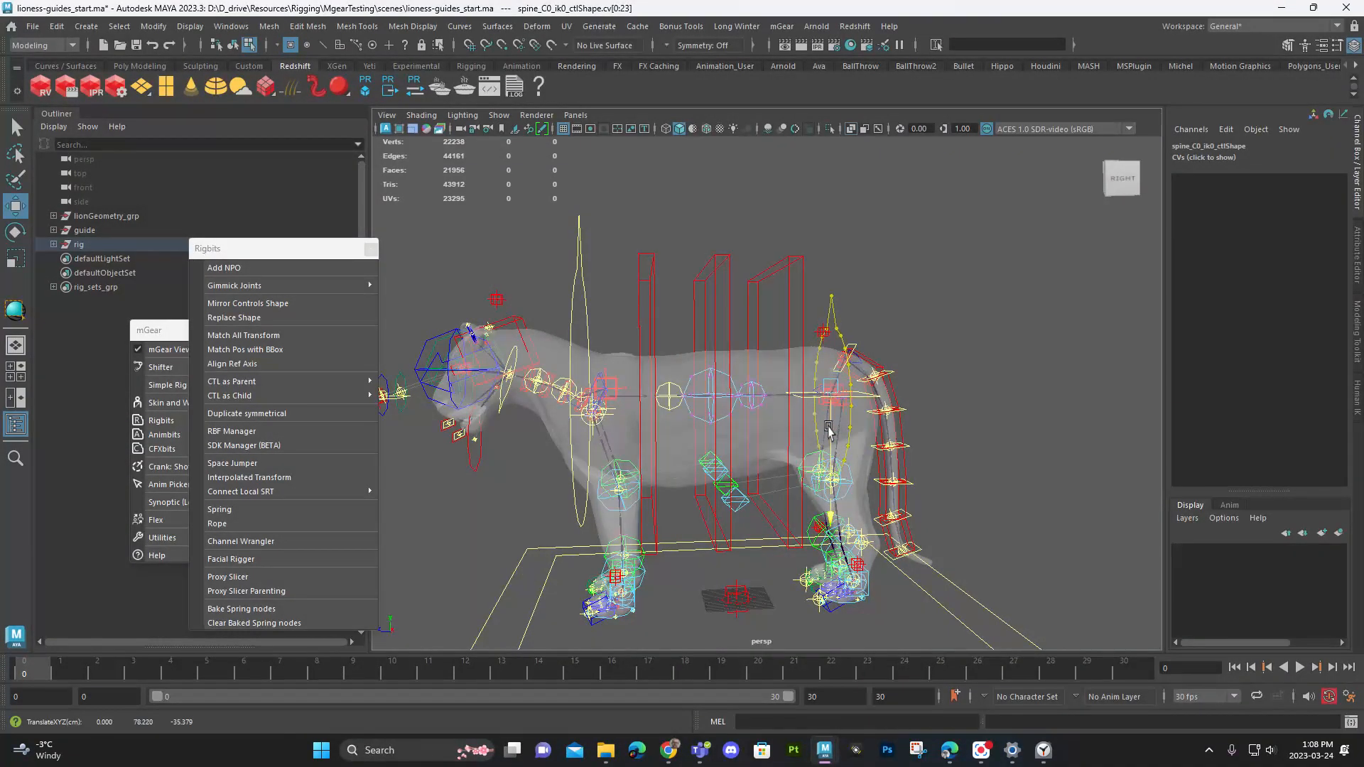
Step: Isolate the hip control curve and pull its lowest control vertex up with soft selection, folding the circle into an arch
key(ctrl+1)
alt+drag(829, 429, 941, 493)
scroll(886, 518, up, 5)
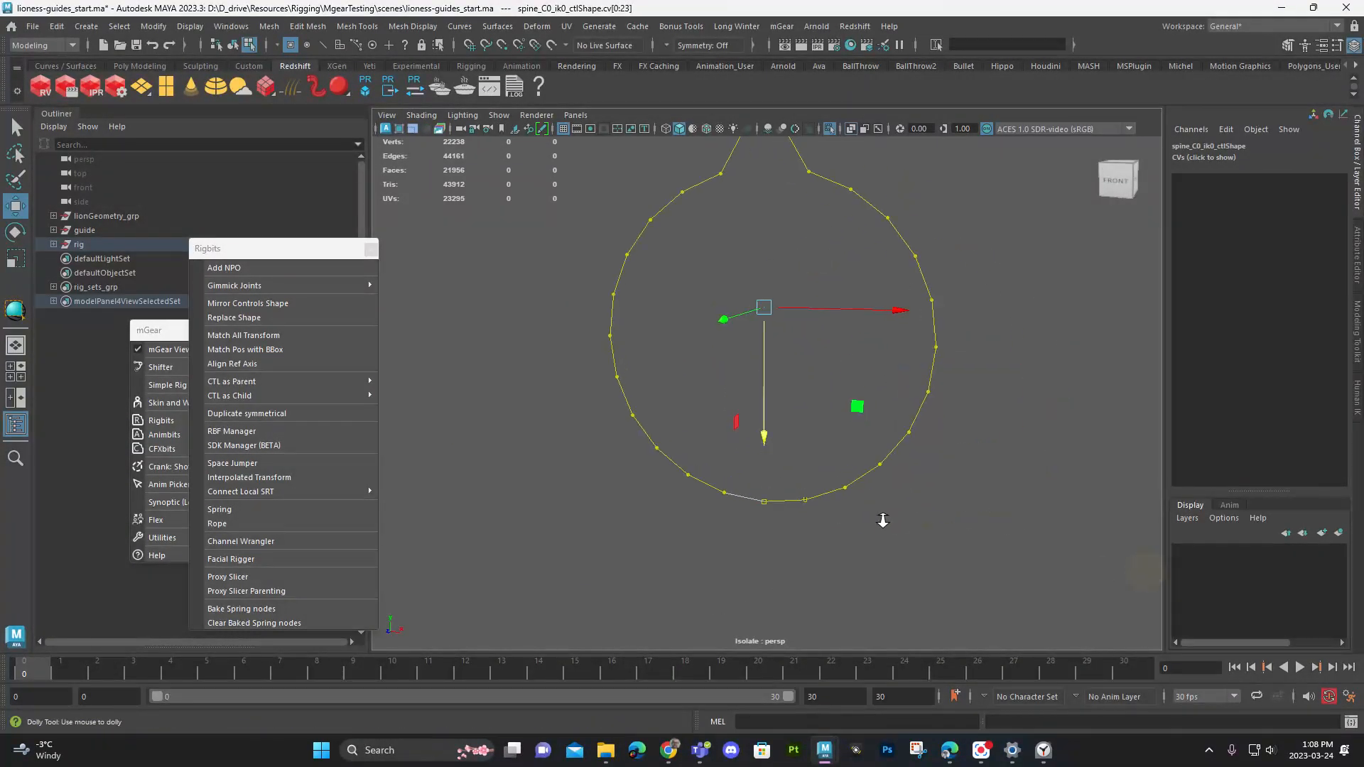
key(q)
click(746, 537)
key(w)
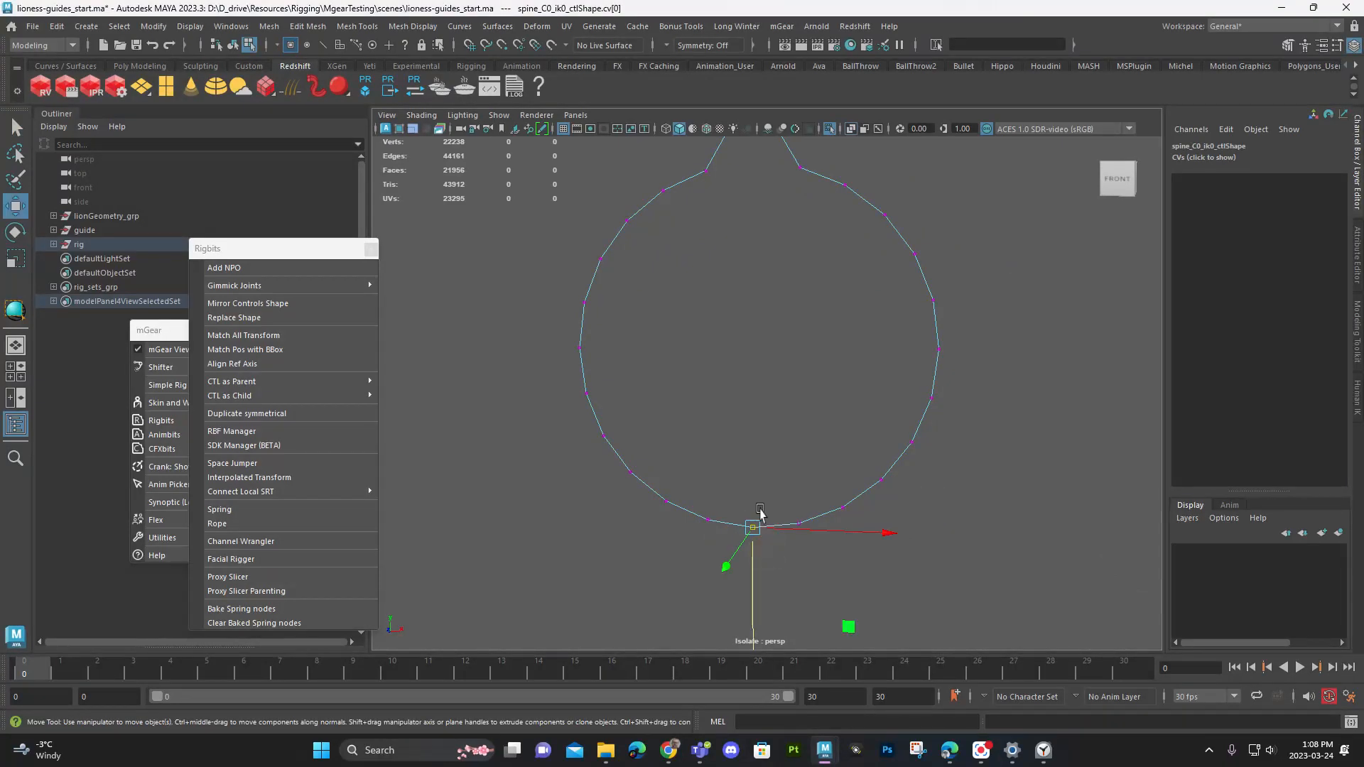
drag(767, 572, 1101, 577)
drag(752, 593, 667, 331)
scroll(645, 353, up, 3)
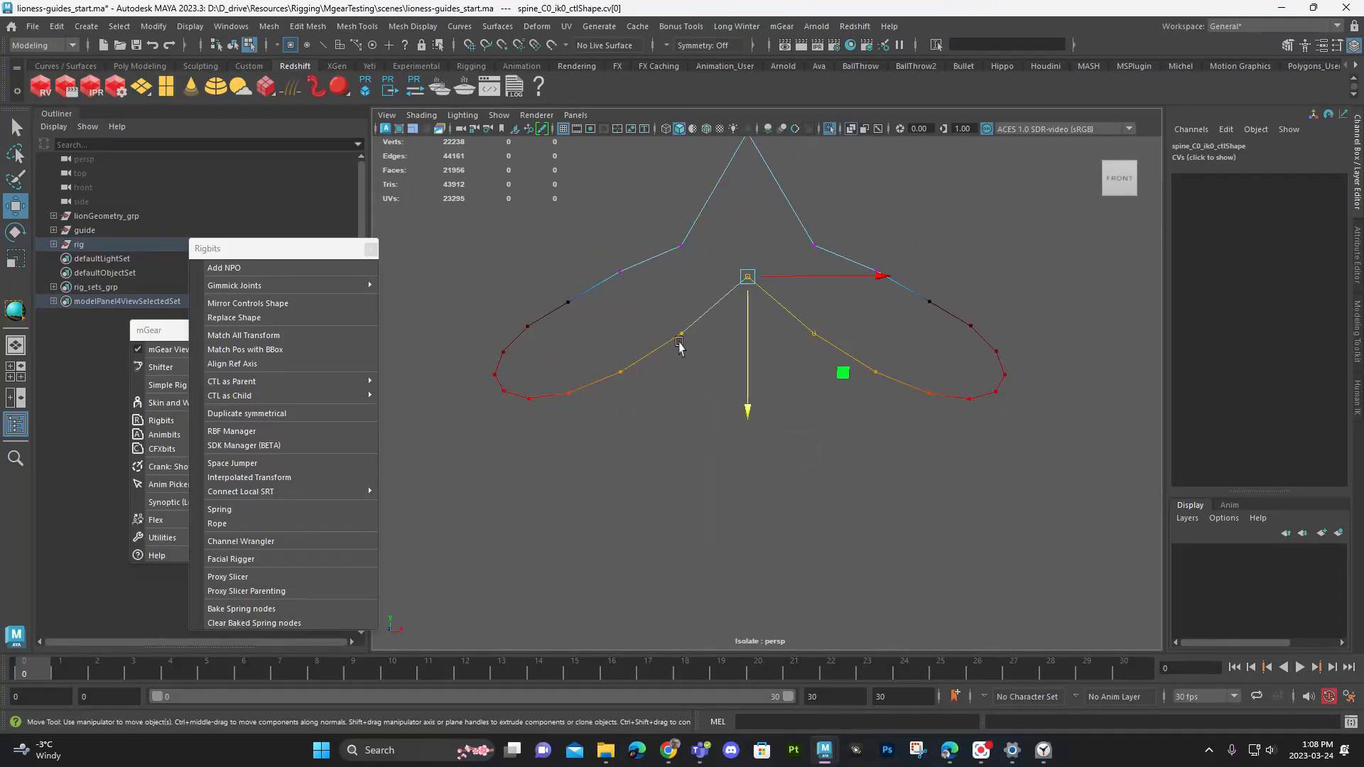
Step: With soft selection off and World X symmetry on, move the arch's lower control vertices outward and snap the overlapping tip vertices together
drag(666, 330, 750, 375)
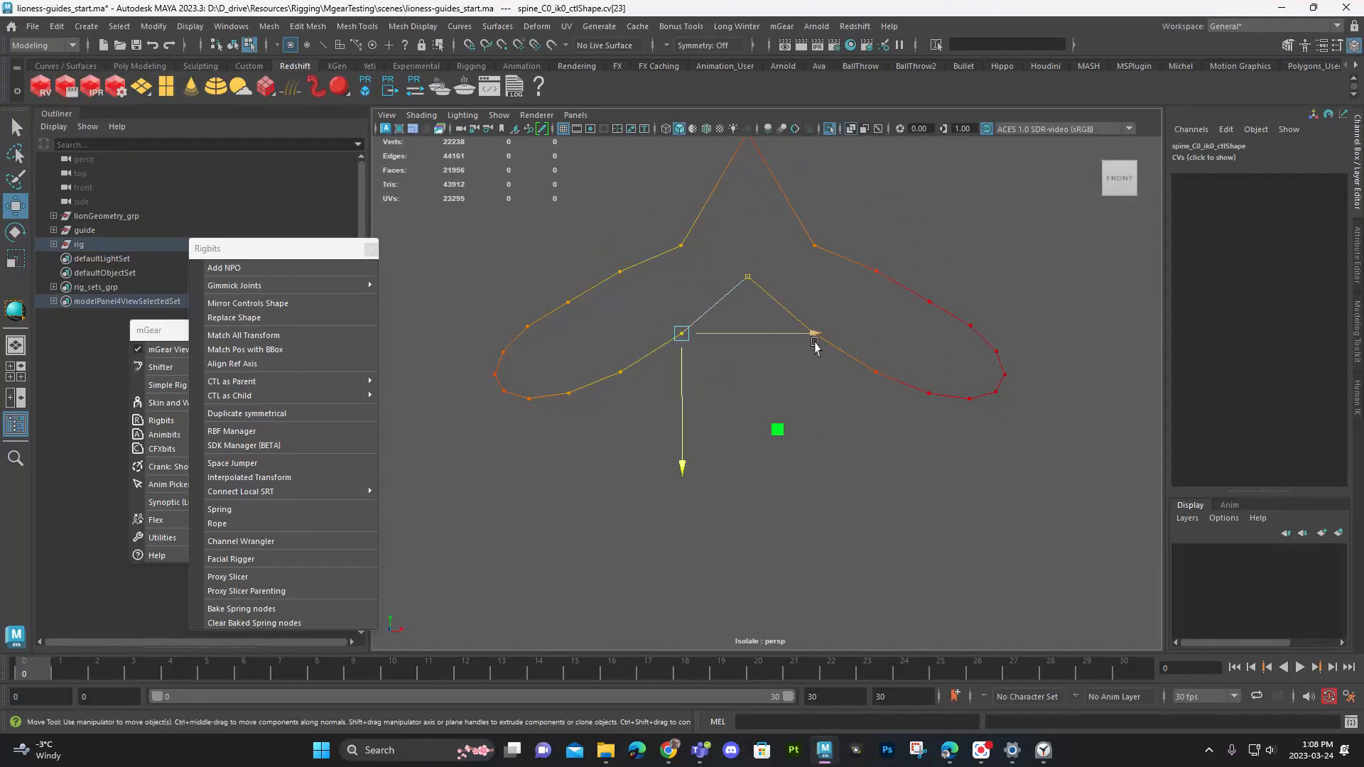
key(q)
click(862, 318)
click(827, 339)
key(w)
click(883, 314)
drag(874, 249, 849, 224)
drag(852, 334, 908, 330)
drag(887, 391, 1005, 357)
key(q)
key(w)
key(v)
key(v)
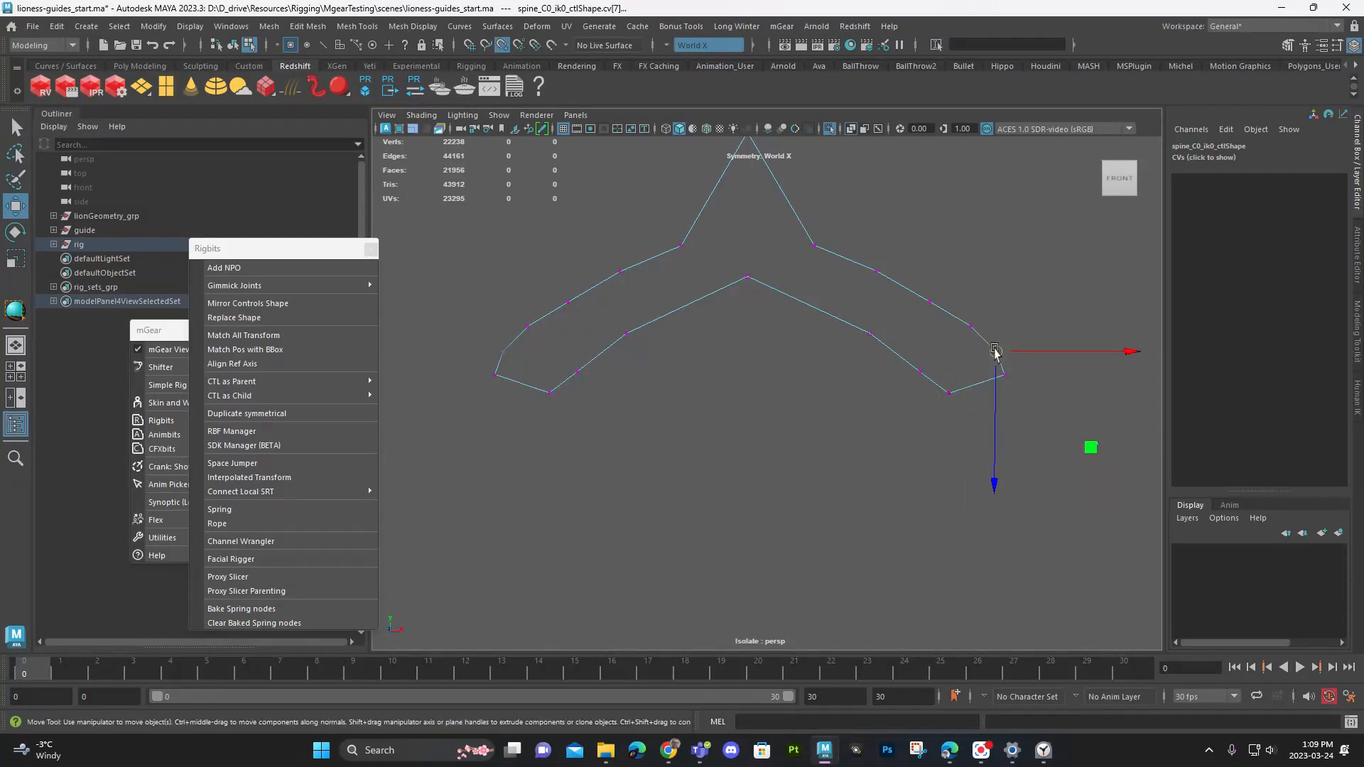
middle_drag(976, 336, 979, 359)
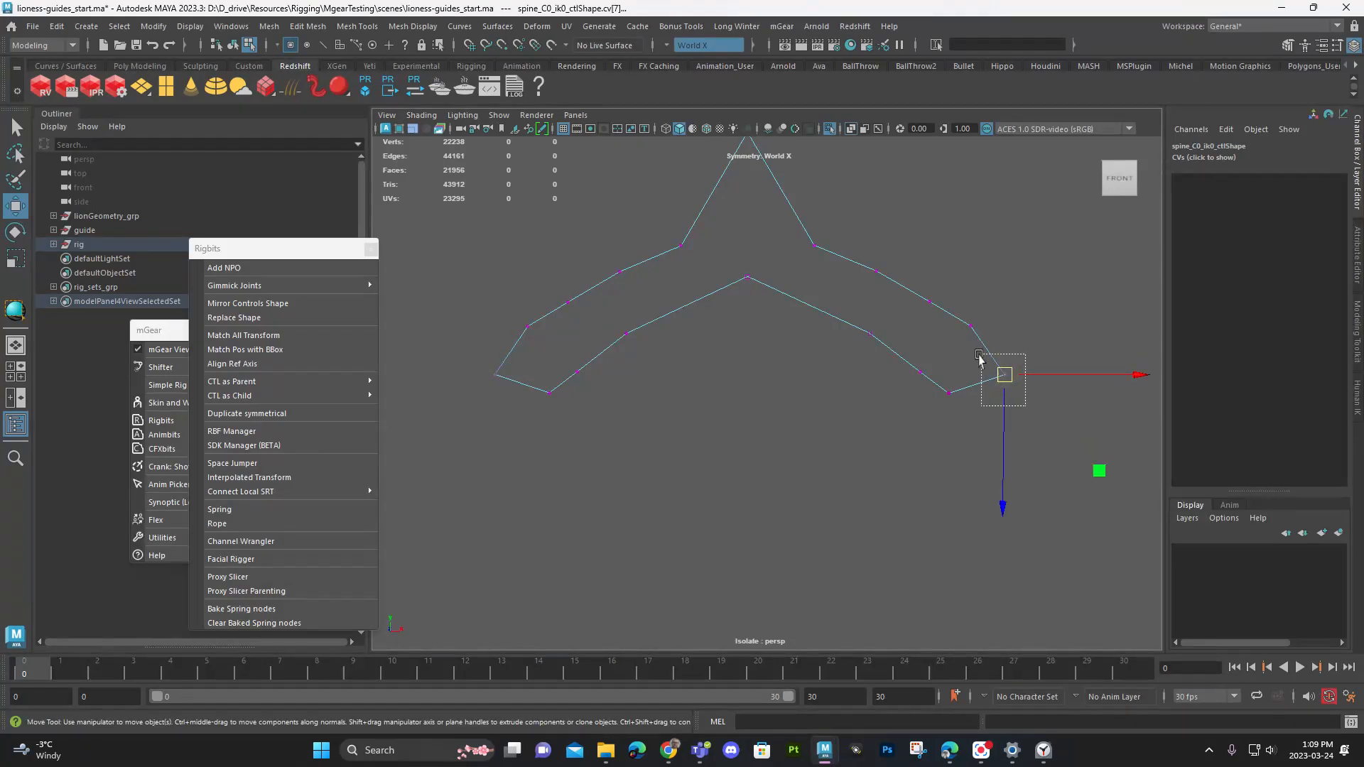
drag(1009, 386, 998, 375)
key(ctrl+z)
drag(477, 363, 494, 408)
key(ctrl+z)
Step: Move the symmetric pair of upper control vertices near the arch's tips outward and down to smooth the outer edge
click(717, 459)
drag(510, 313, 520, 384)
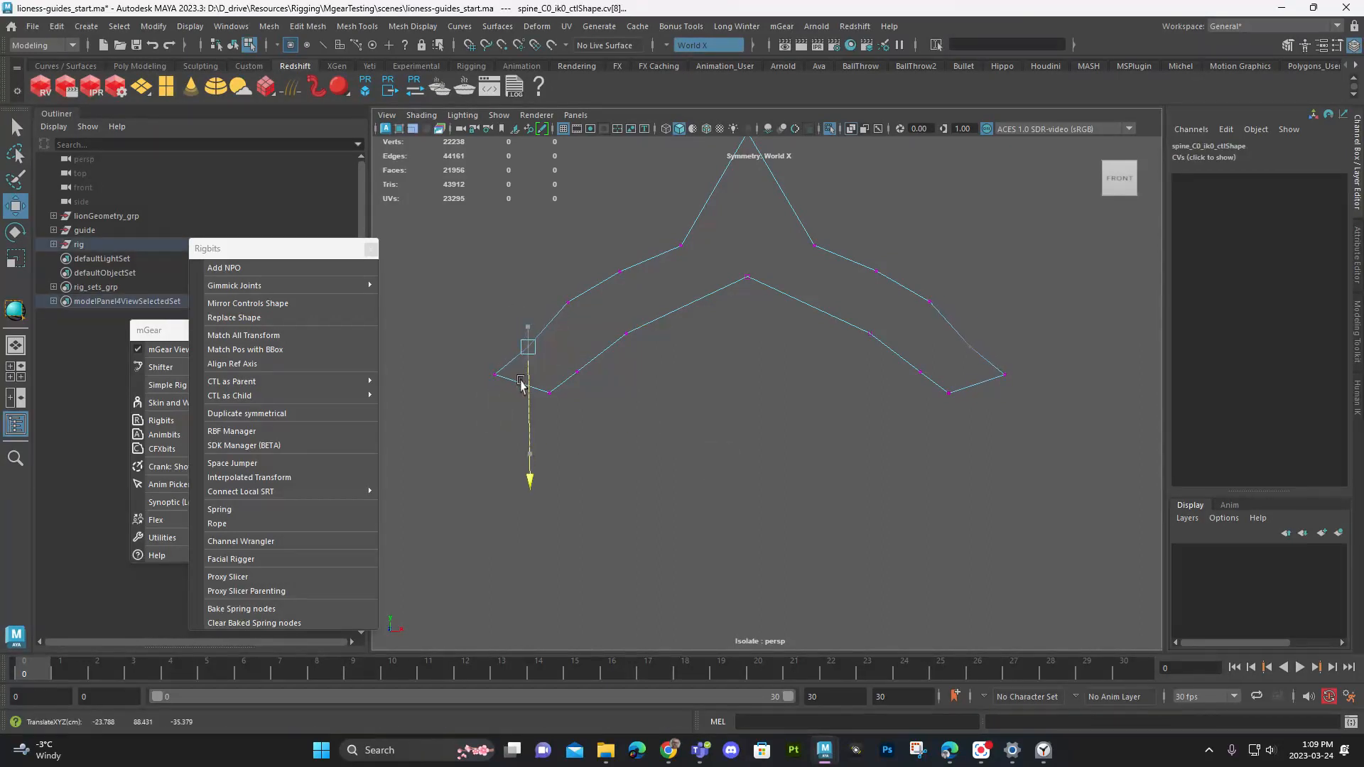
key(ctrl+z)
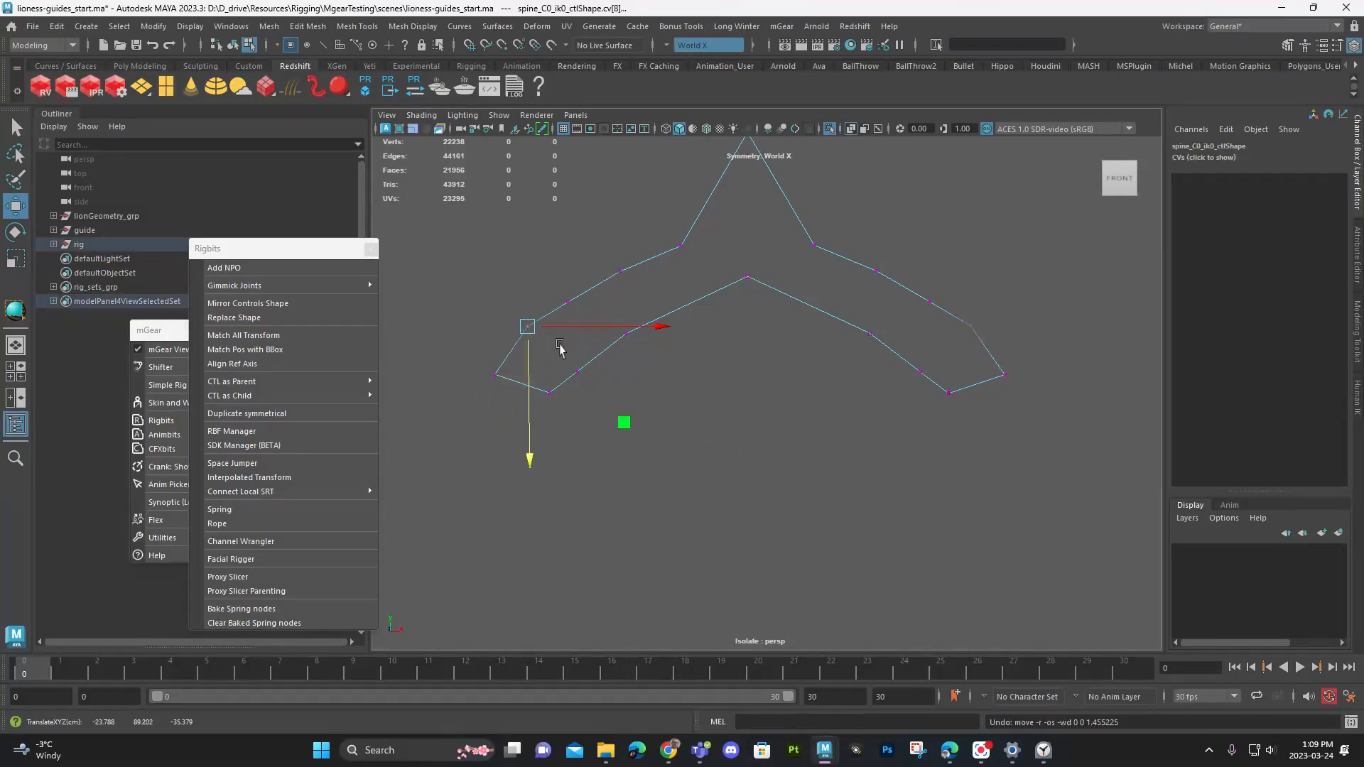
drag(584, 331, 576, 335)
drag(514, 367, 510, 395)
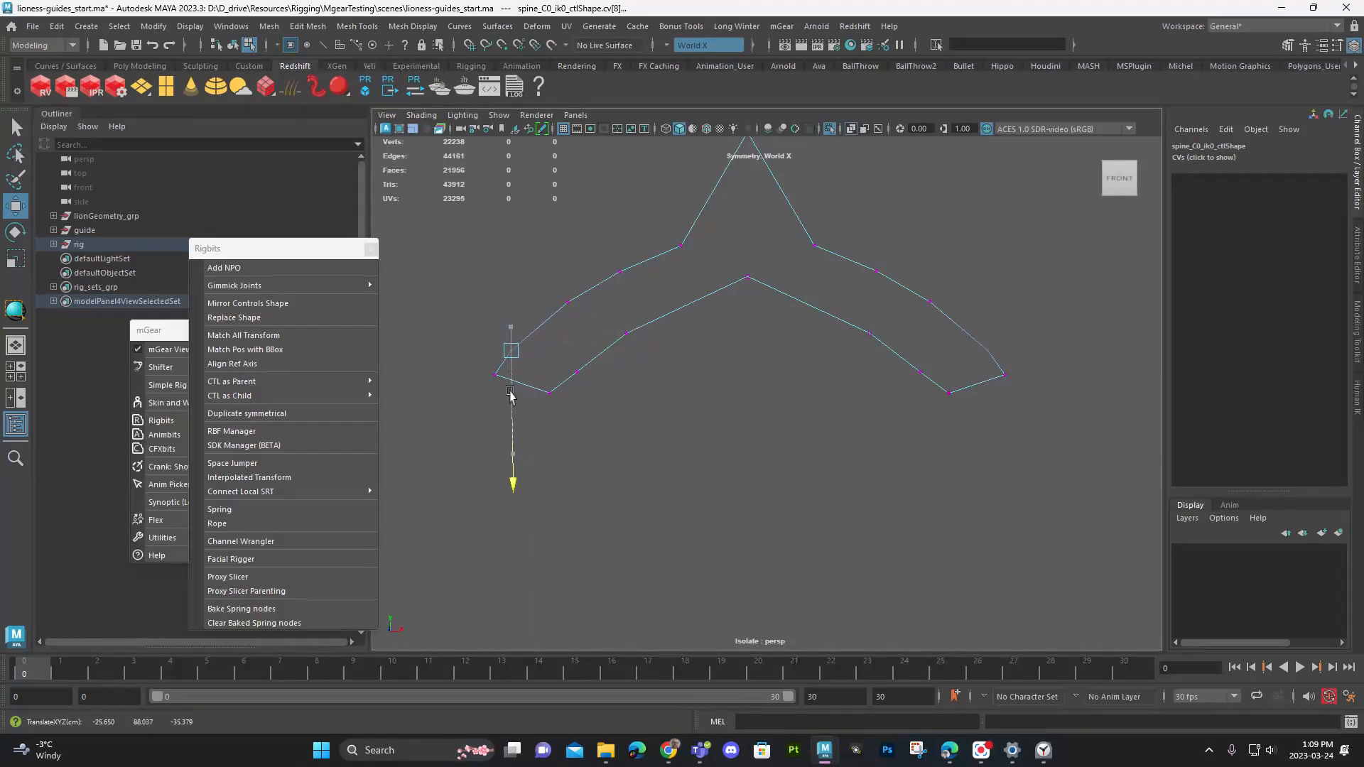
Step: Raise and adjust the arch's lower control vertices symmetrically so the hip control becomes a thinner, more even band
click(626, 333)
drag(628, 375, 631, 345)
drag(682, 304, 716, 302)
drag(662, 342, 664, 330)
mouse_move(590, 397)
mouse_down()
mouse_move(554, 355)
mouse_move(590, 369)
mouse_move(645, 324)
mouse_move(594, 371)
mouse_up()
mouse_move(577, 419)
mouse_down()
mouse_move(524, 378)
mouse_move(578, 395)
mouse_up()
drag(536, 449, 539, 437)
drag(952, 413, 966, 389)
key(v)
key(q)
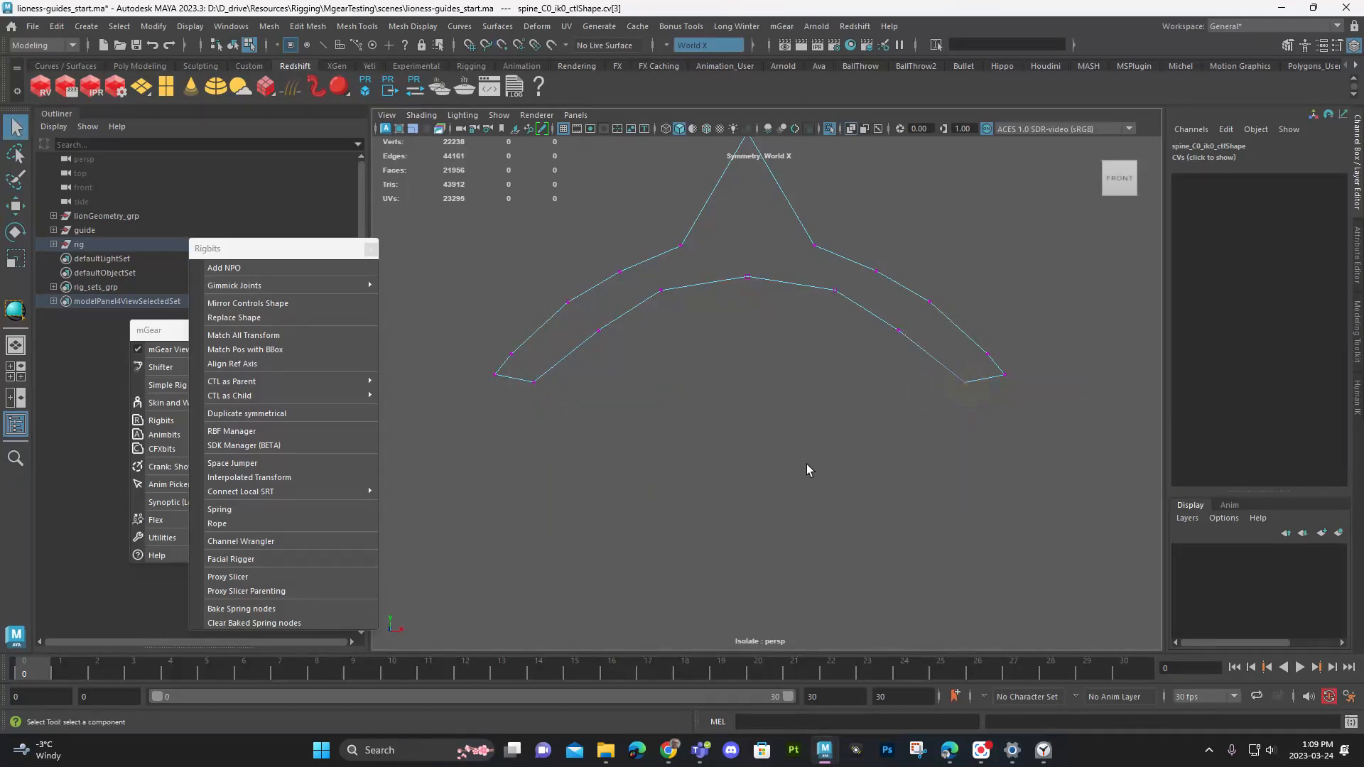
click(807, 463)
Step: Leave isolation and replace the shape of the chest control spine_C0_ik1_ctl with the arch shape of spine_C0_ik0_ctl
alt+right_drag(919, 375, 751, 416)
alt+middle_drag(751, 417, 746, 472)
key(F8)
click(989, 289)
key(ctrl+1)
alt+drag(953, 347, 815, 357)
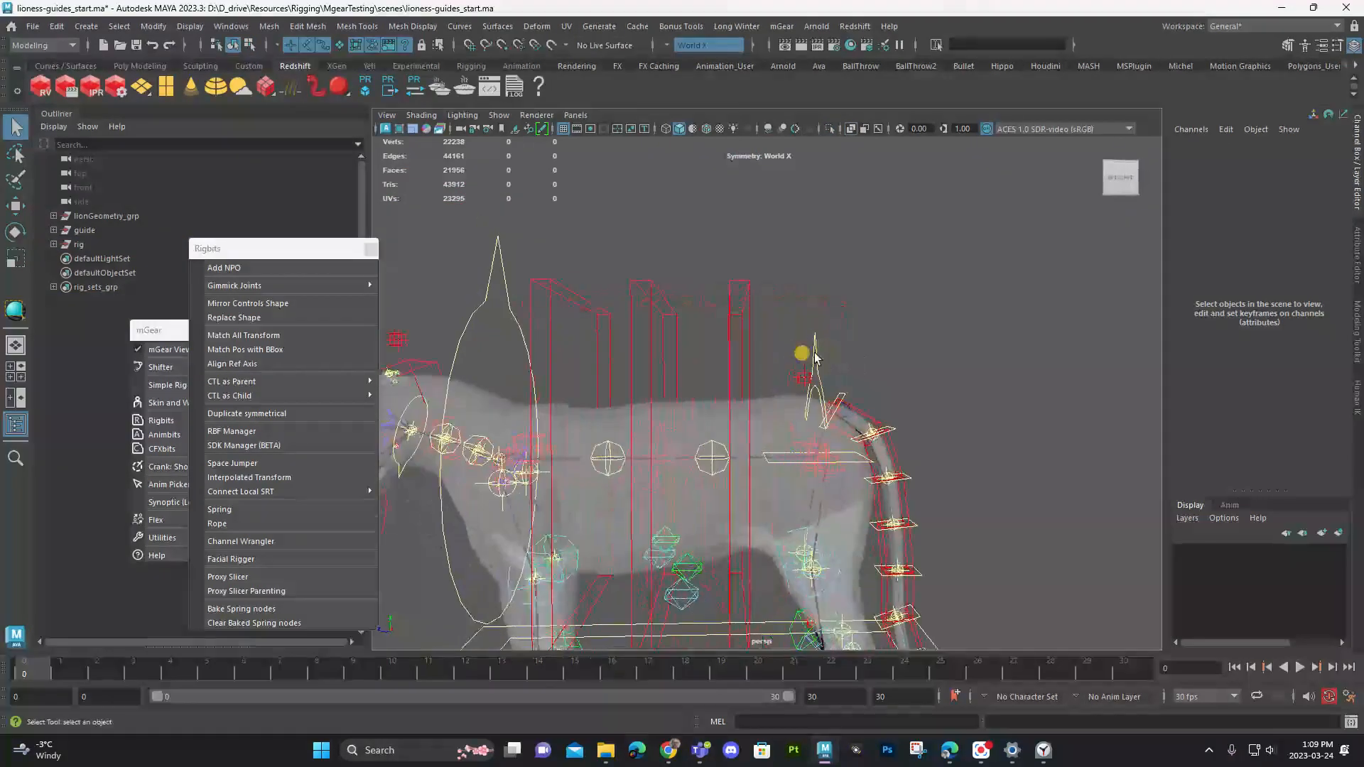
click(815, 355)
shift+click(502, 253)
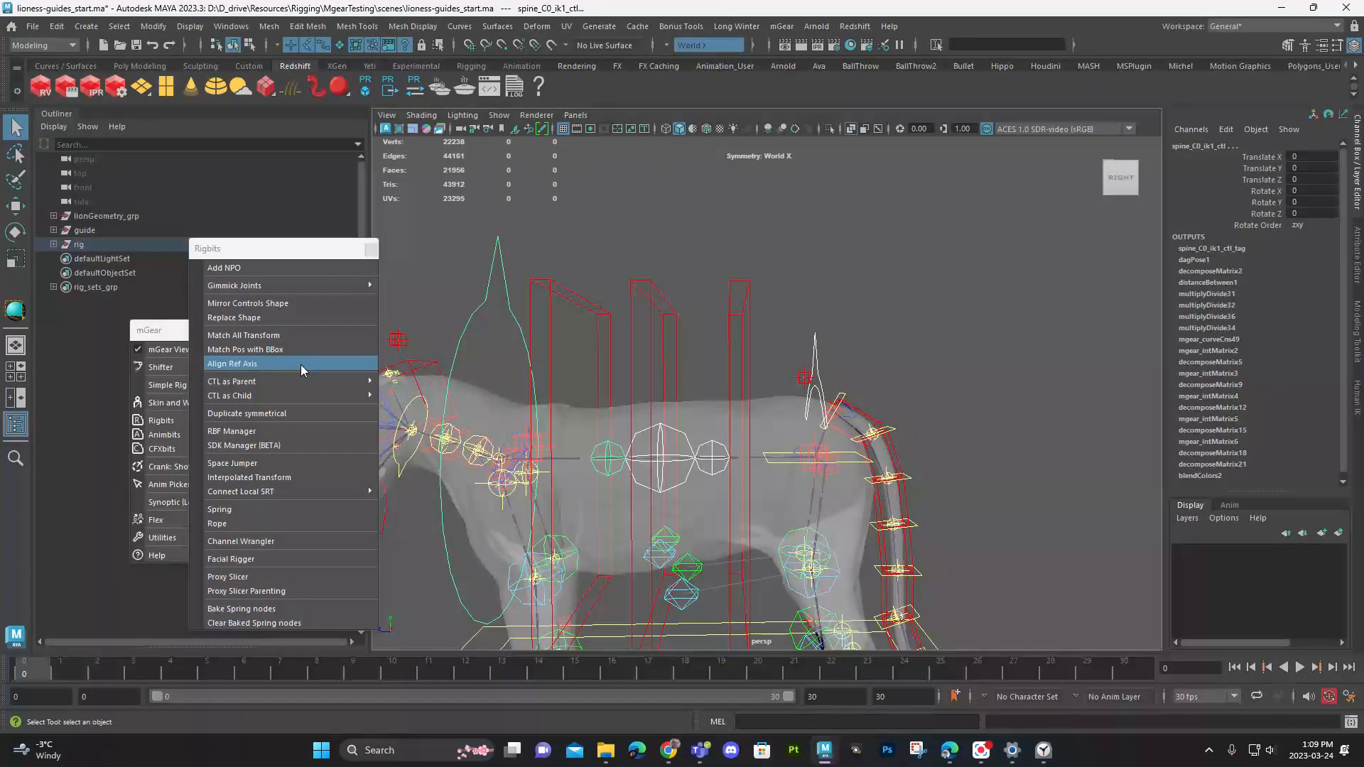
click(285, 318)
alt+drag(850, 240, 904, 237)
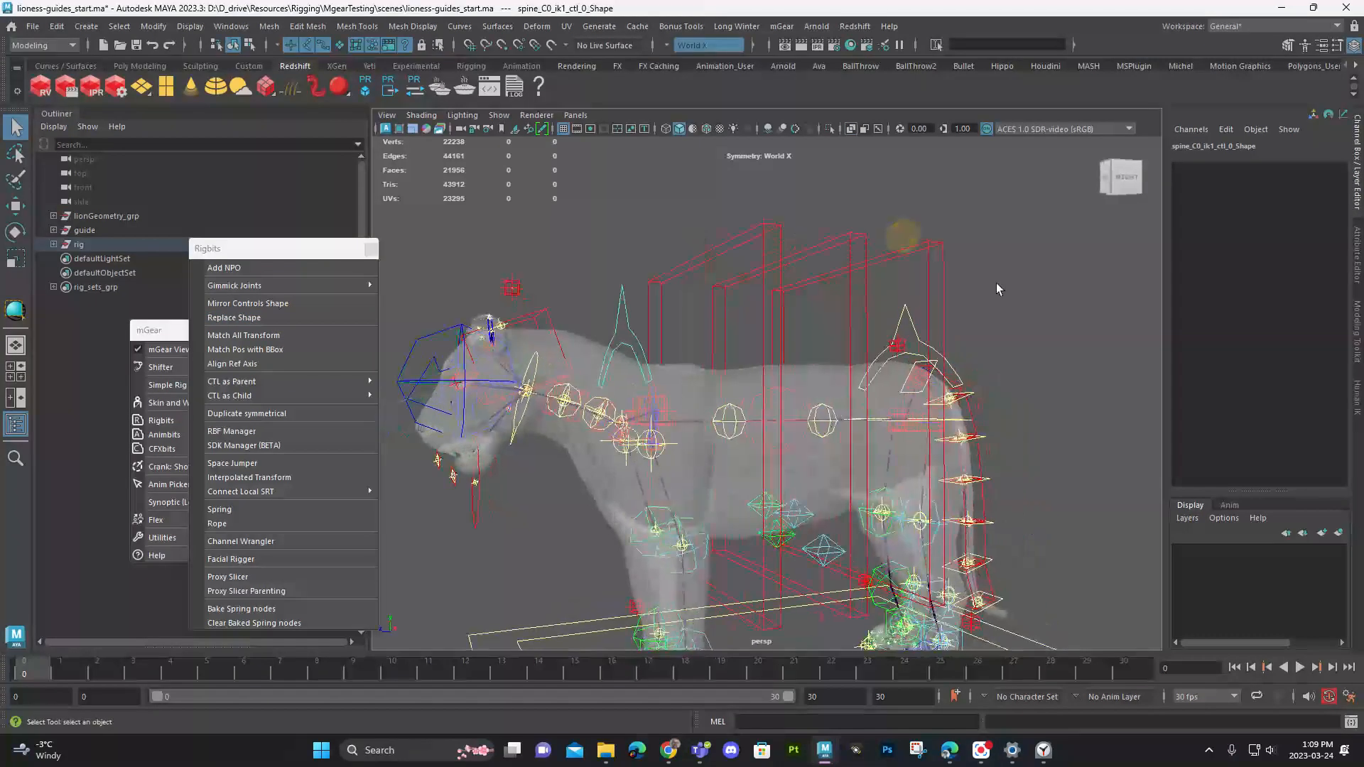
Step: Replace the shape of the neck control neck_C0_ik_ctl with the arch shape of the chest control
click(995, 283)
click(644, 308)
alt+drag(643, 309, 766, 363)
shift+click(591, 418)
key(g)
alt+drag(625, 457, 625, 454)
Step: Switch neck_C0_ik_ctl to component selection and select the control vertices of its arch curve below the head
click(620, 452)
right_click(620, 453)
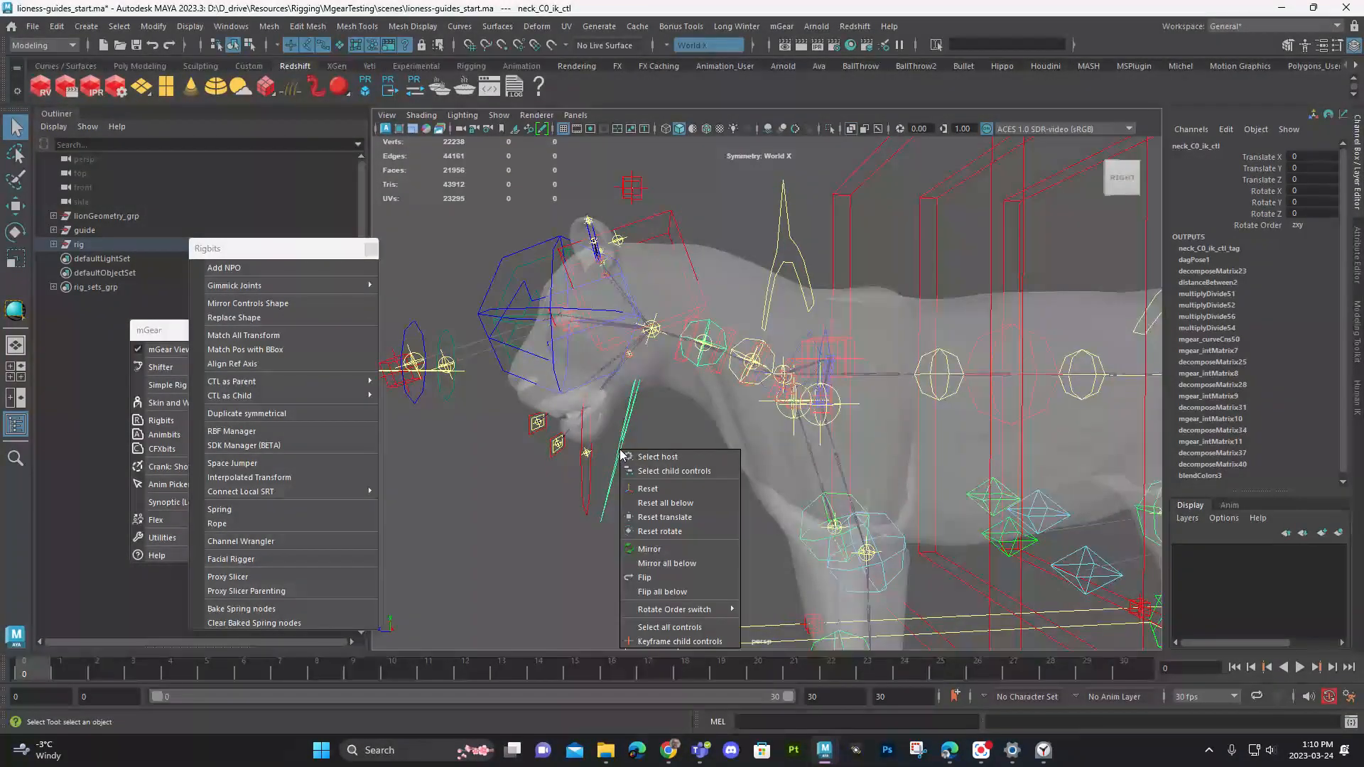
click(618, 438)
click(250, 46)
alt+drag(637, 400, 673, 407)
alt+drag(686, 453, 643, 441)
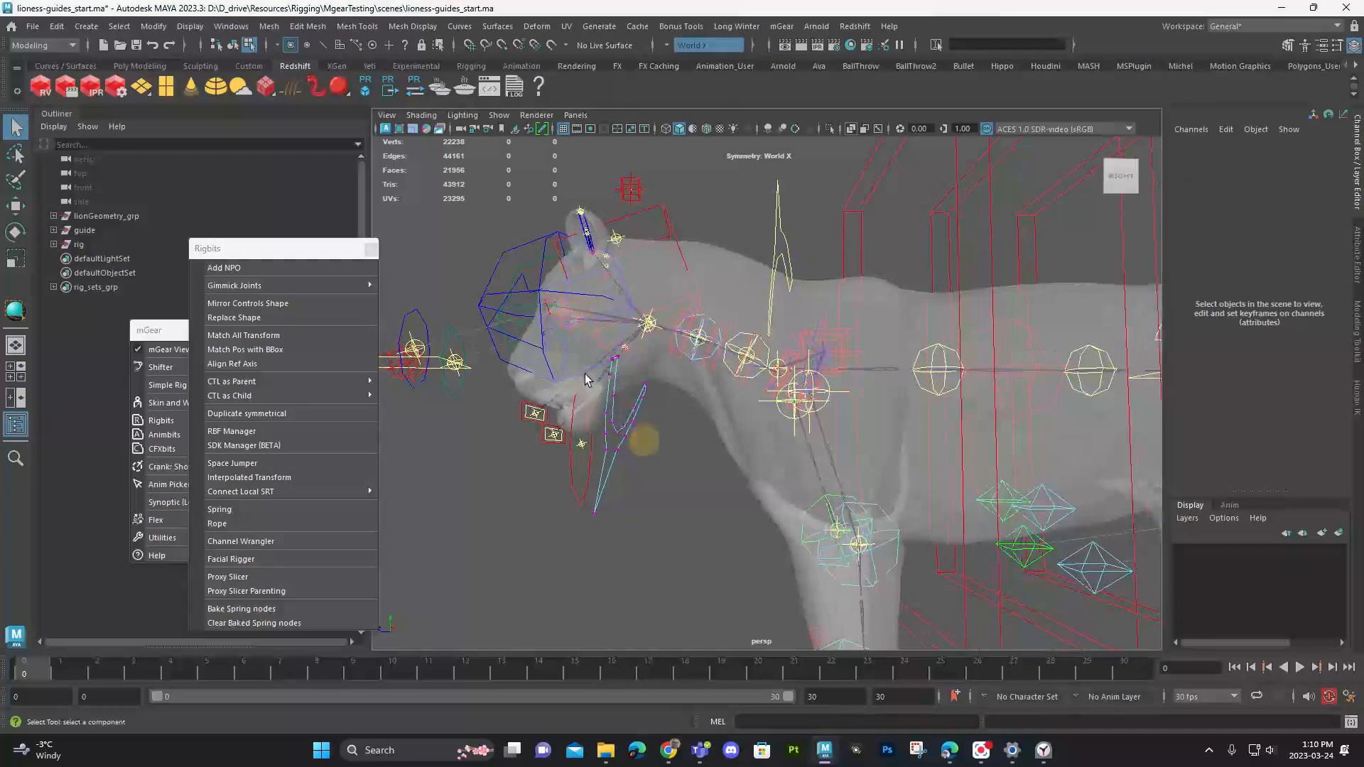
drag(584, 365, 668, 534)
key(e)
alt+drag(649, 459, 567, 227)
key(w)
click(528, 213)
key(e)
drag(696, 410, 699, 513)
key(ctrl+z)
key(e)
drag(535, 191, 513, 86)
drag(696, 398, 694, 499)
key(ctrl+z)
Step: Add the missing control vertices of neck_C0_ik_ctl to the selection, rotate the arch upright and place it above the neck
key(q)
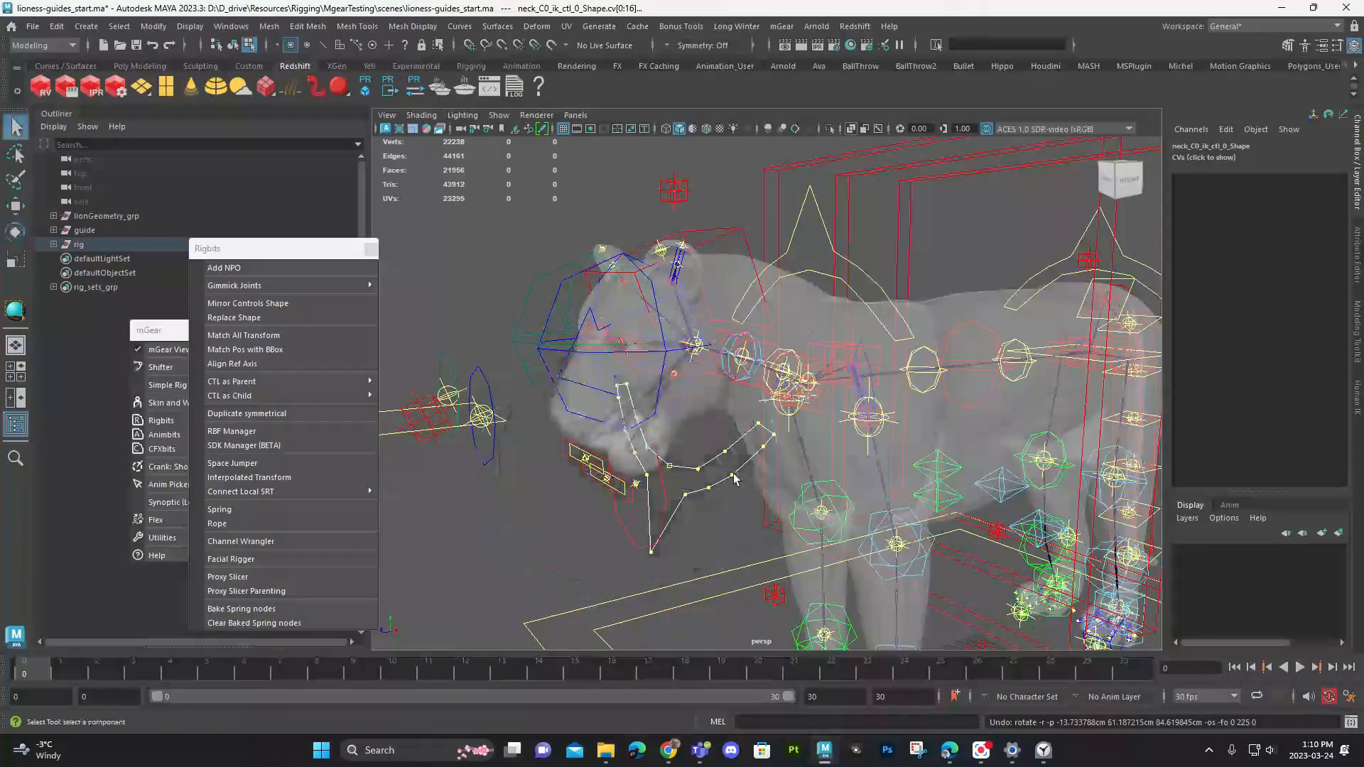
shift+drag(739, 412, 785, 456)
key(e)
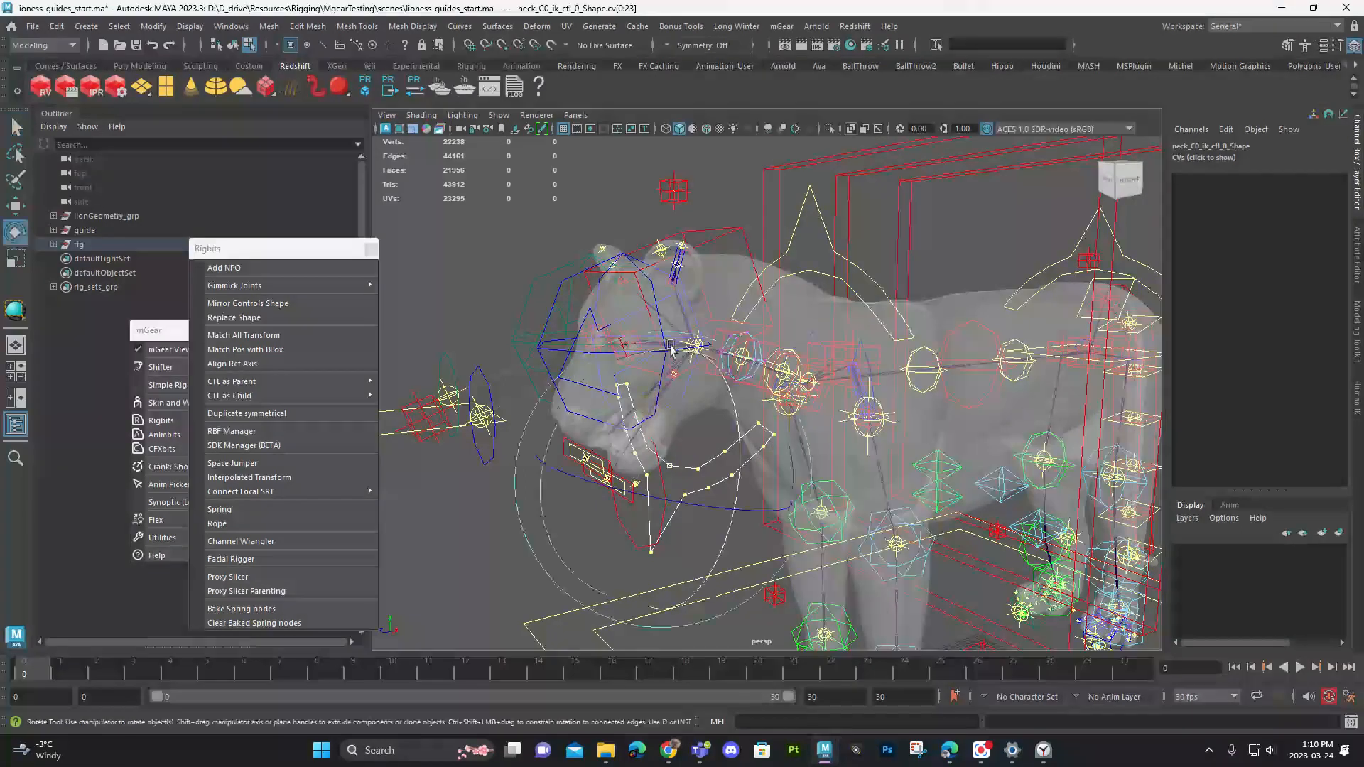
drag(700, 358, 647, 595)
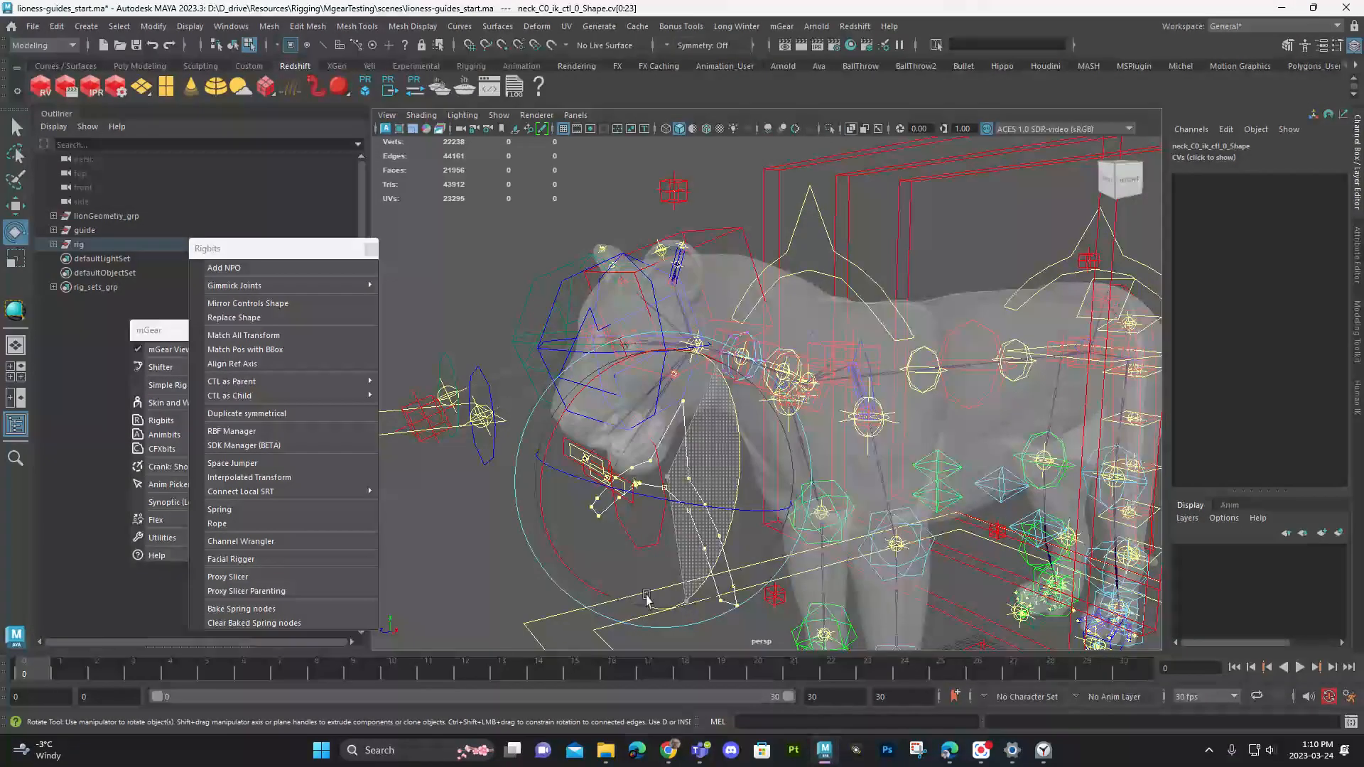
key(w)
drag(679, 421, 714, 185)
key(r)
mouse_move(677, 232)
mouse_down()
mouse_move(631, 235)
mouse_move(718, 262)
mouse_move(662, 266)
mouse_move(675, 234)
mouse_move(645, 226)
mouse_move(718, 292)
mouse_move(685, 270)
mouse_move(680, 239)
mouse_up()
key(q)
click(705, 245)
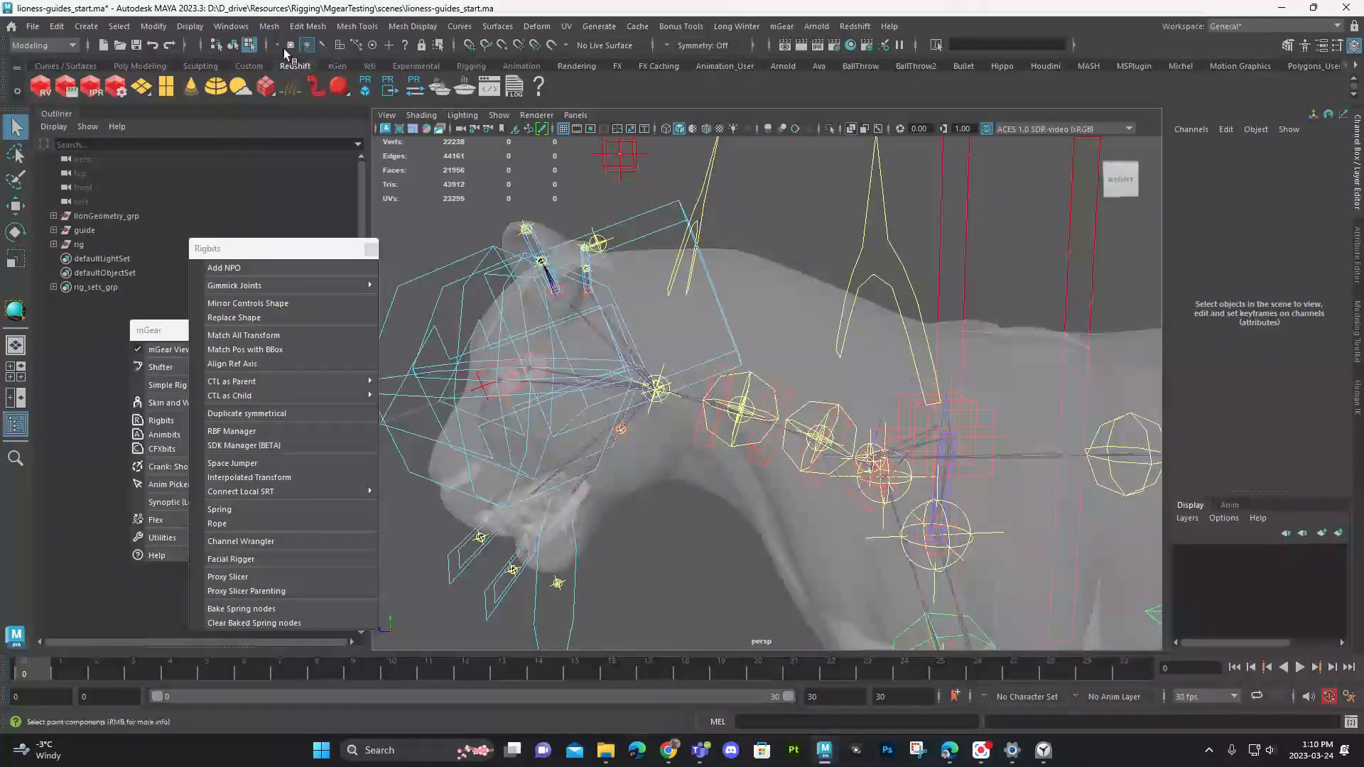
Step: Hide the guide group, leaving the rig and the lioness geometry displayed
click(706, 229)
alt+drag(657, 207, 713, 297)
key(w)
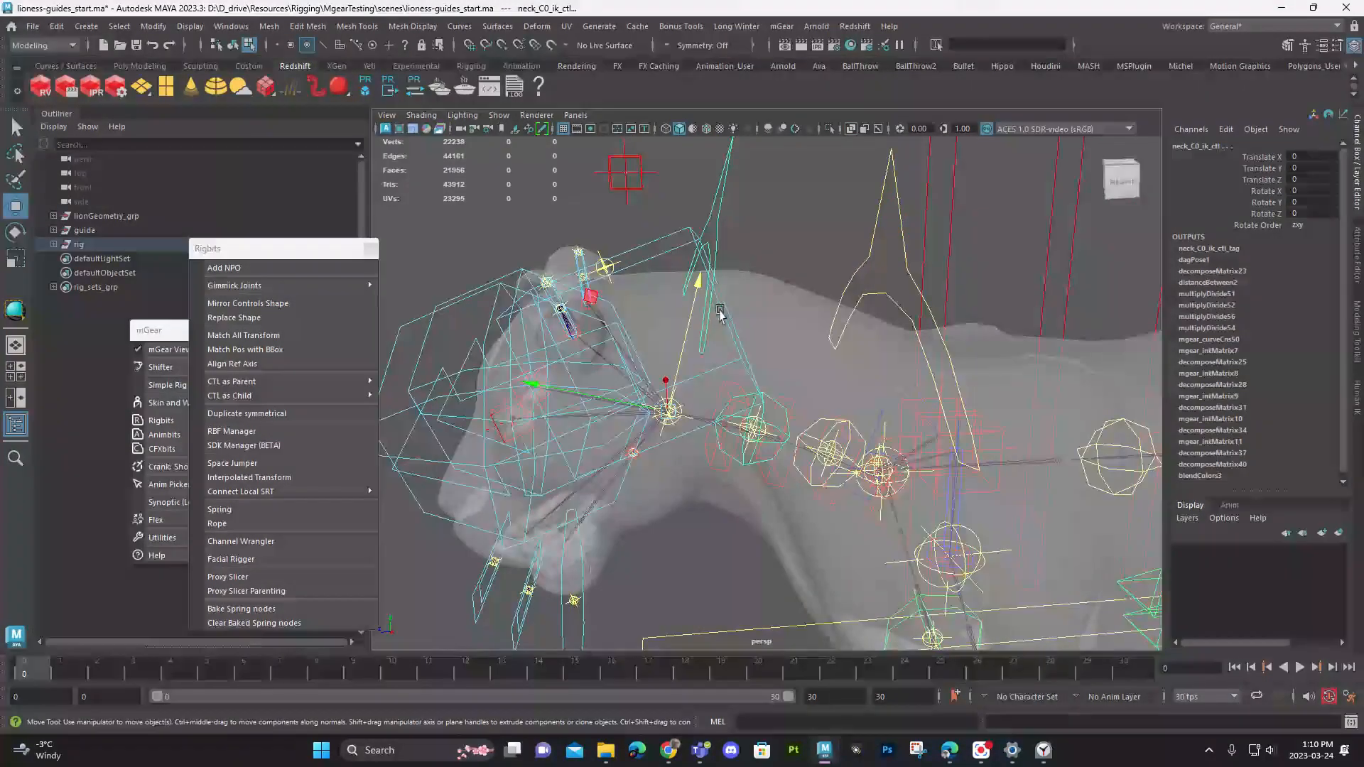
click(640, 235)
click(655, 237)
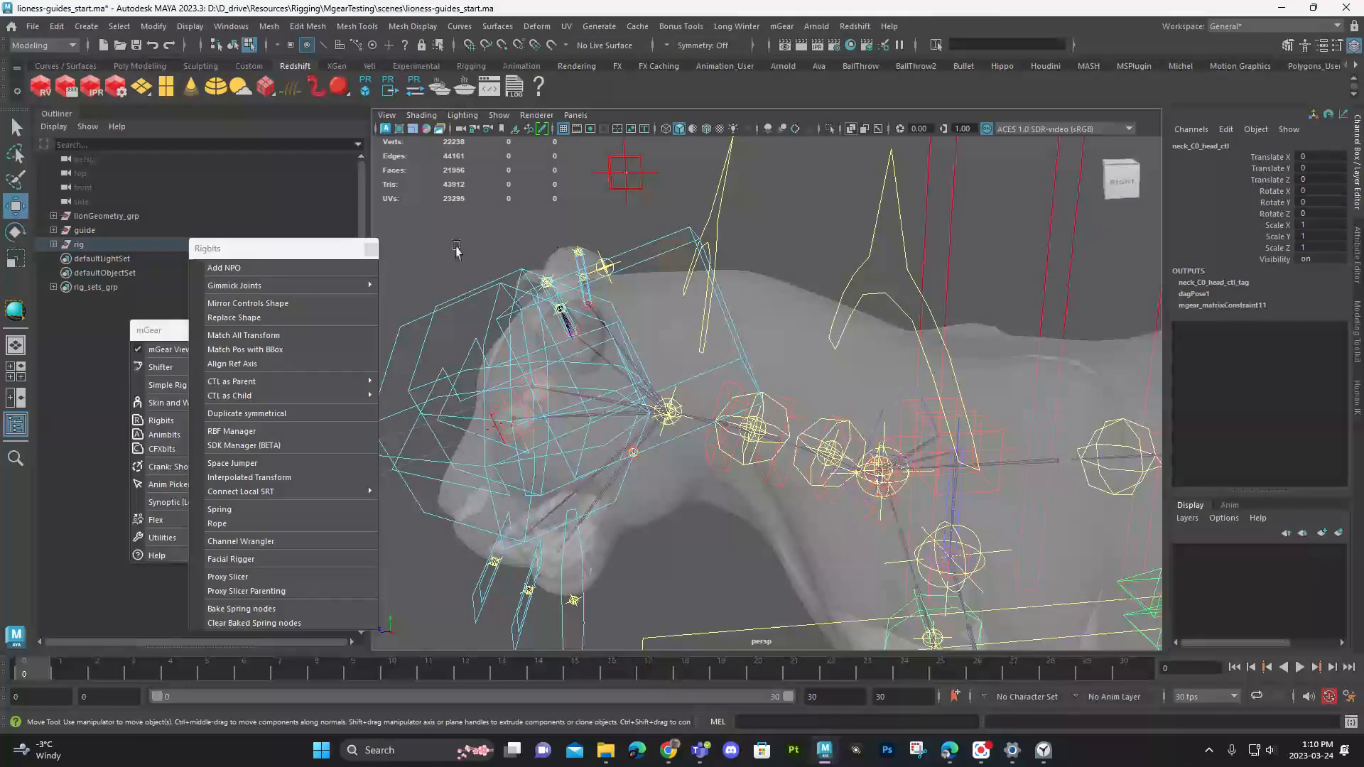
click(99, 216)
click(109, 228)
key(h)
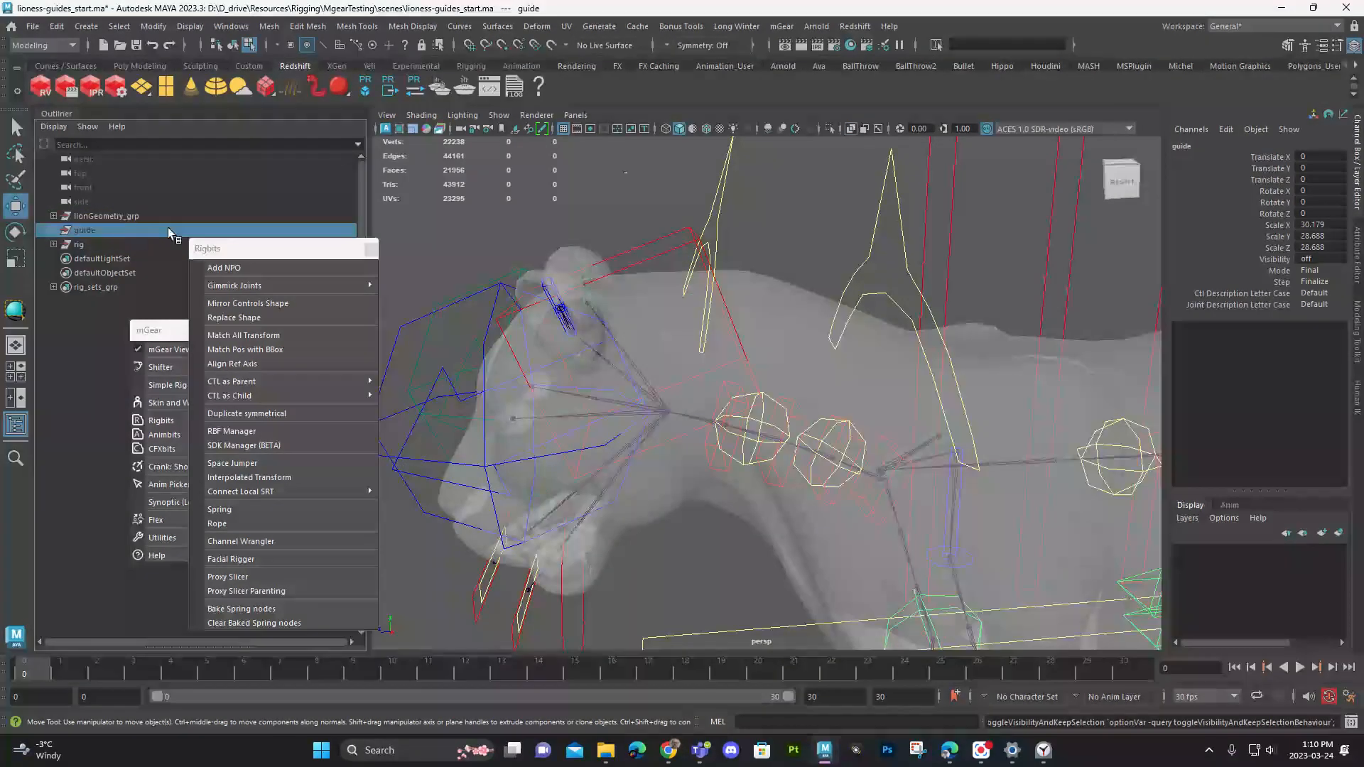
Step: Switch to component selection and try to pick points on the left ear control curve ear_L0_fk0_ctl
click(248, 45)
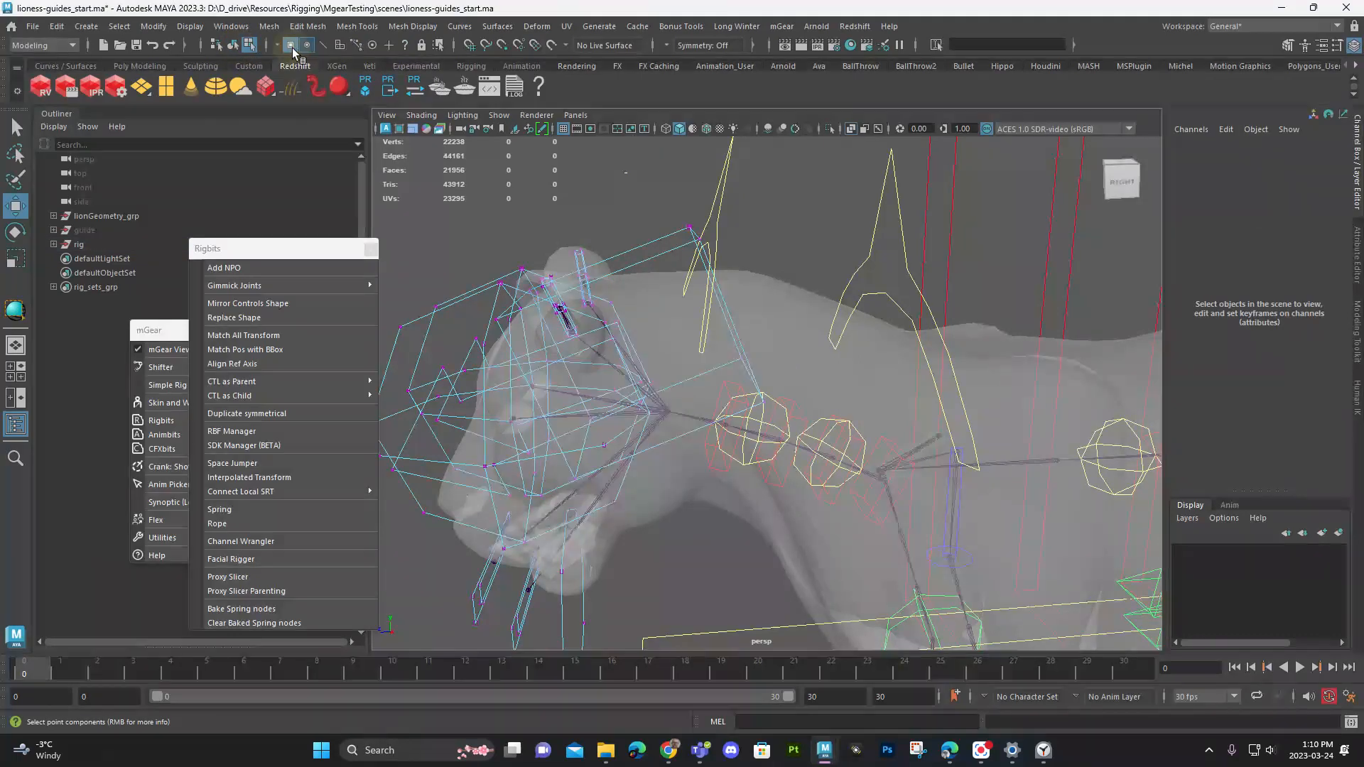
alt+drag(662, 235, 648, 234)
click(691, 244)
alt+drag(721, 359, 732, 350)
alt+drag(714, 251, 776, 242)
key(q)
right_drag(713, 231, 714, 184)
click(751, 206)
alt+drag(750, 206, 645, 271)
scroll(682, 269, up, 3)
alt+middle_drag(701, 265, 759, 398)
scroll(759, 399, up, 4)
click(668, 319)
alt+drag(665, 312, 741, 455)
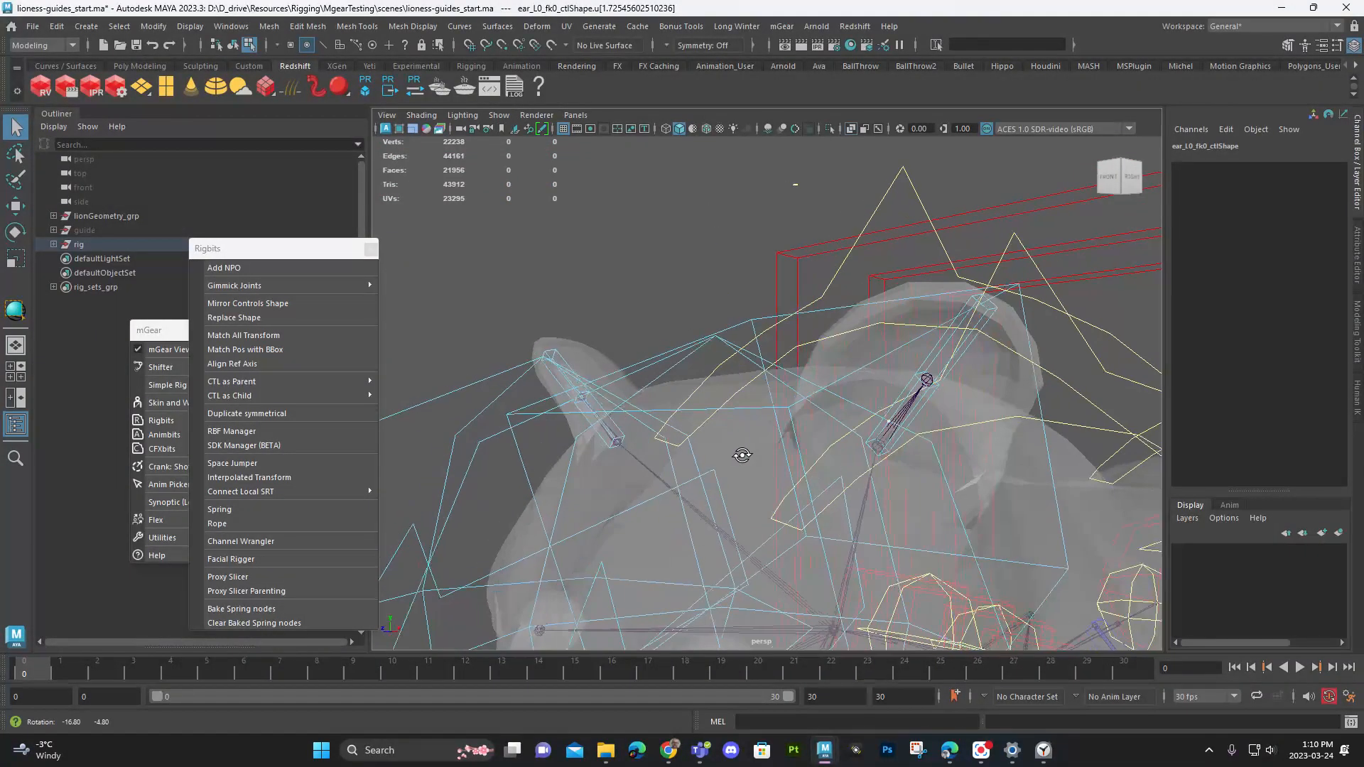
alt+drag(832, 428, 771, 415)
Step: Return to object selection, reveal ear_L0_fk1_ctl in the Outliner and move the floating mGear menus off the hierarchy
click(142, 243)
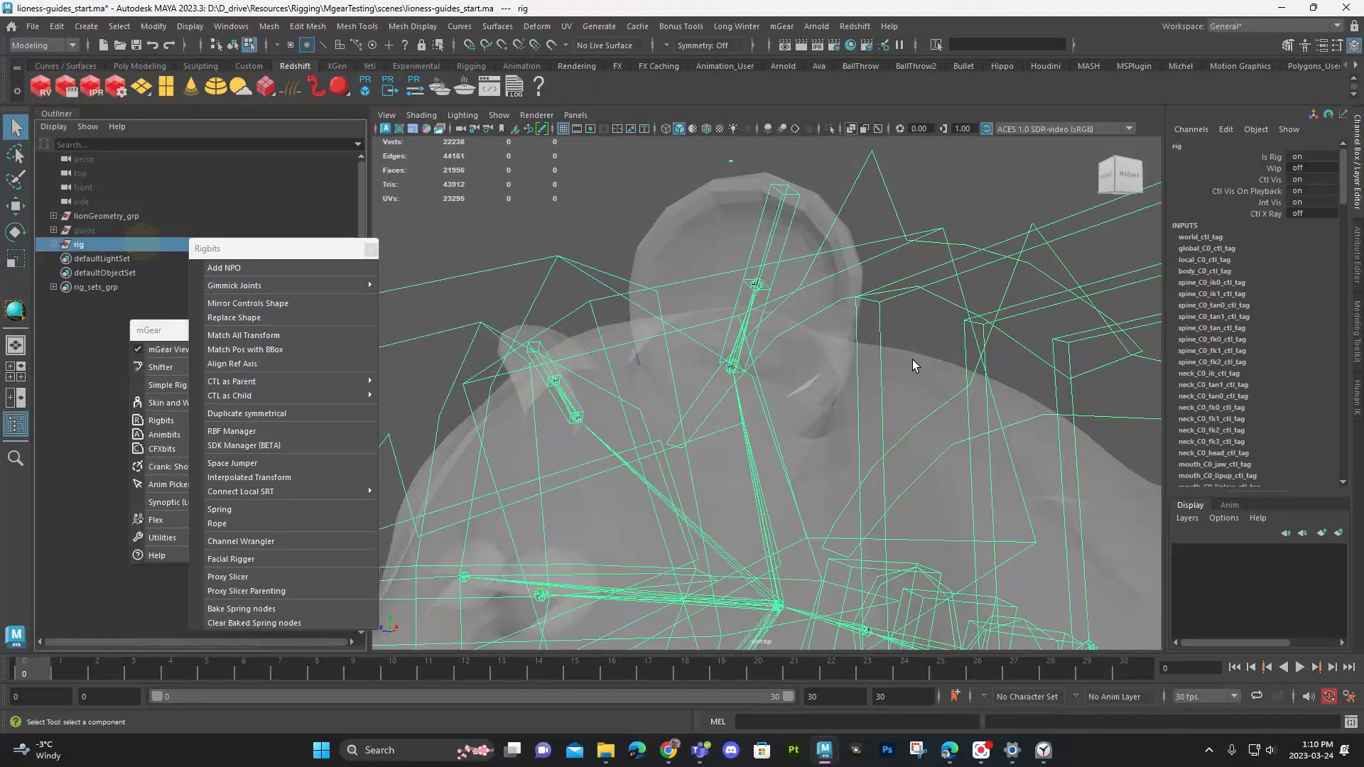
click(232, 46)
key(f)
drag(273, 248, 280, 419)
drag(259, 334, 218, 486)
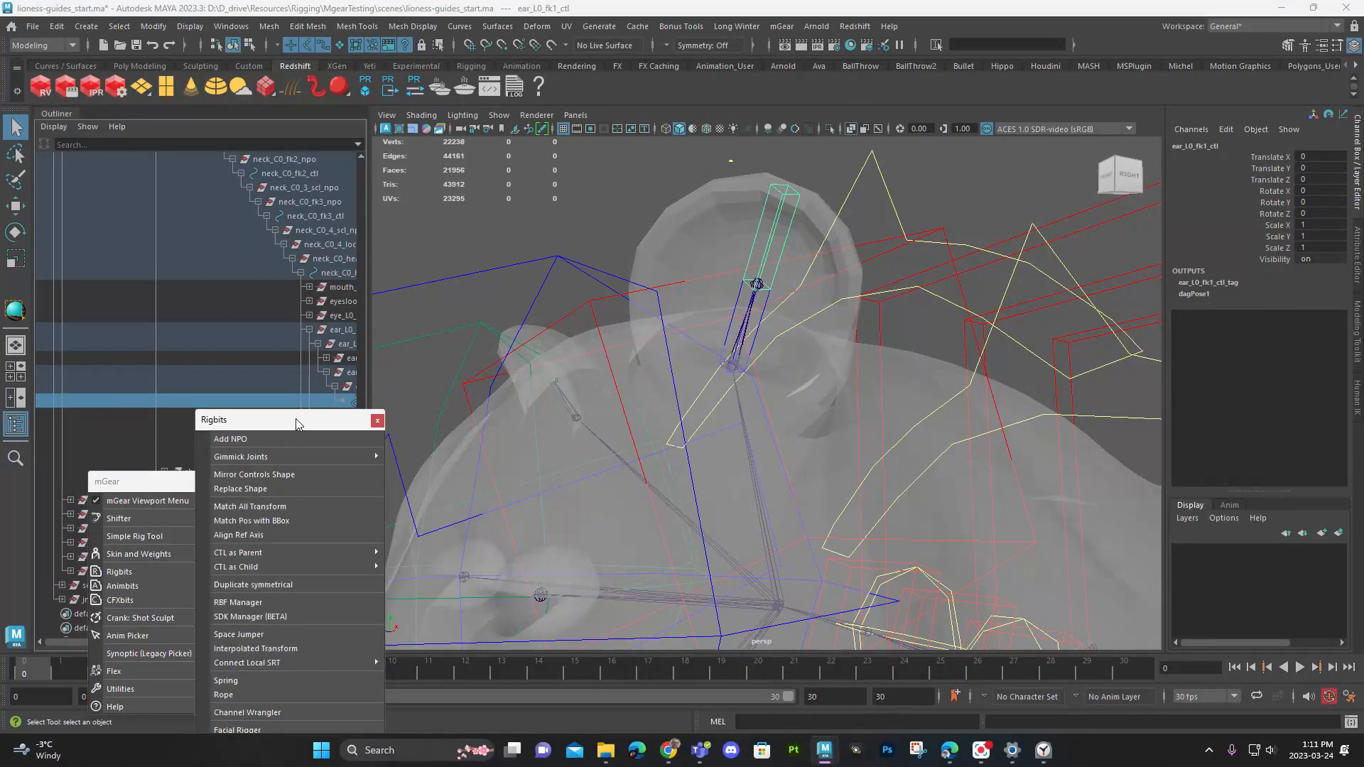
drag(292, 421, 384, 500)
alt+middle_drag(319, 415, 170, 387)
Step: Go up the parents of ear_L0_fk1_ctl to ear_L0_root and examine its rotation axes
click(341, 370)
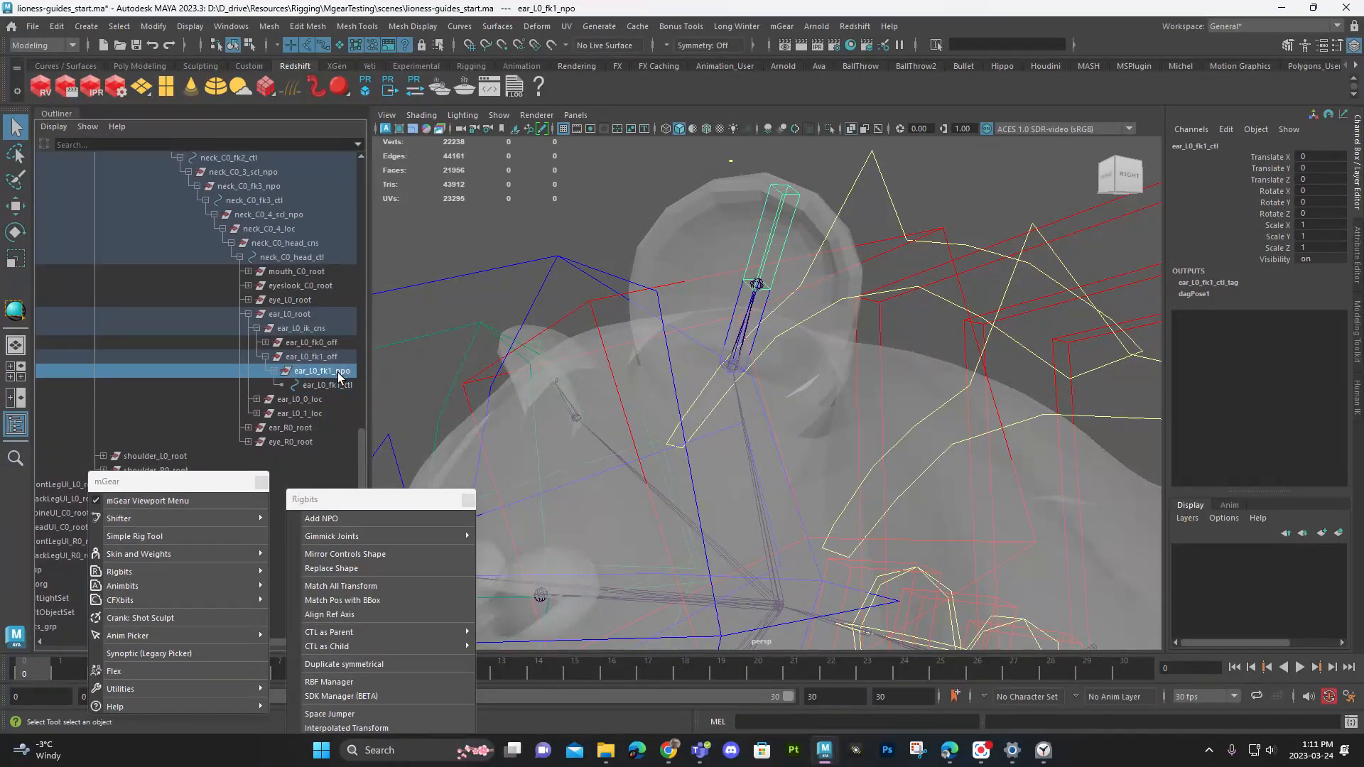
click(341, 357)
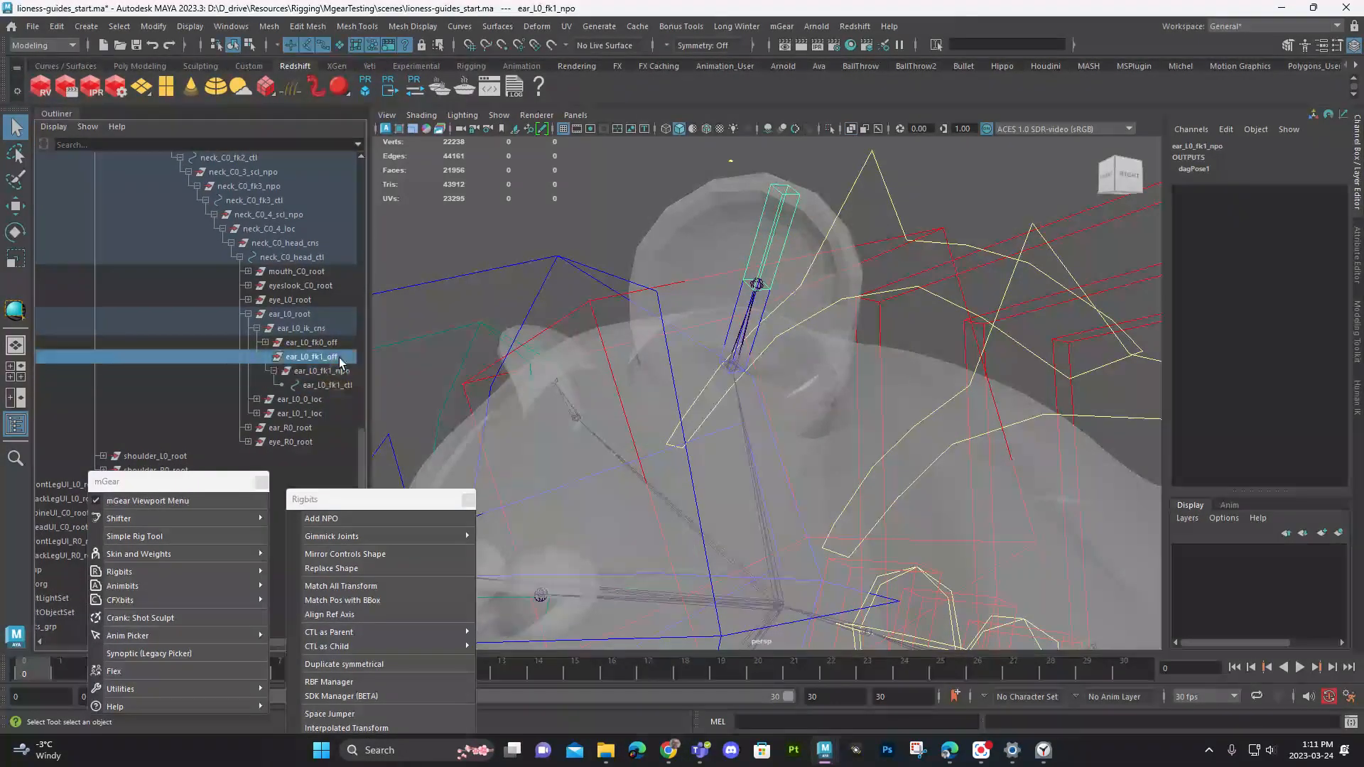
click(298, 314)
key(e)
alt+drag(692, 392, 775, 374)
key(e)
click(694, 205)
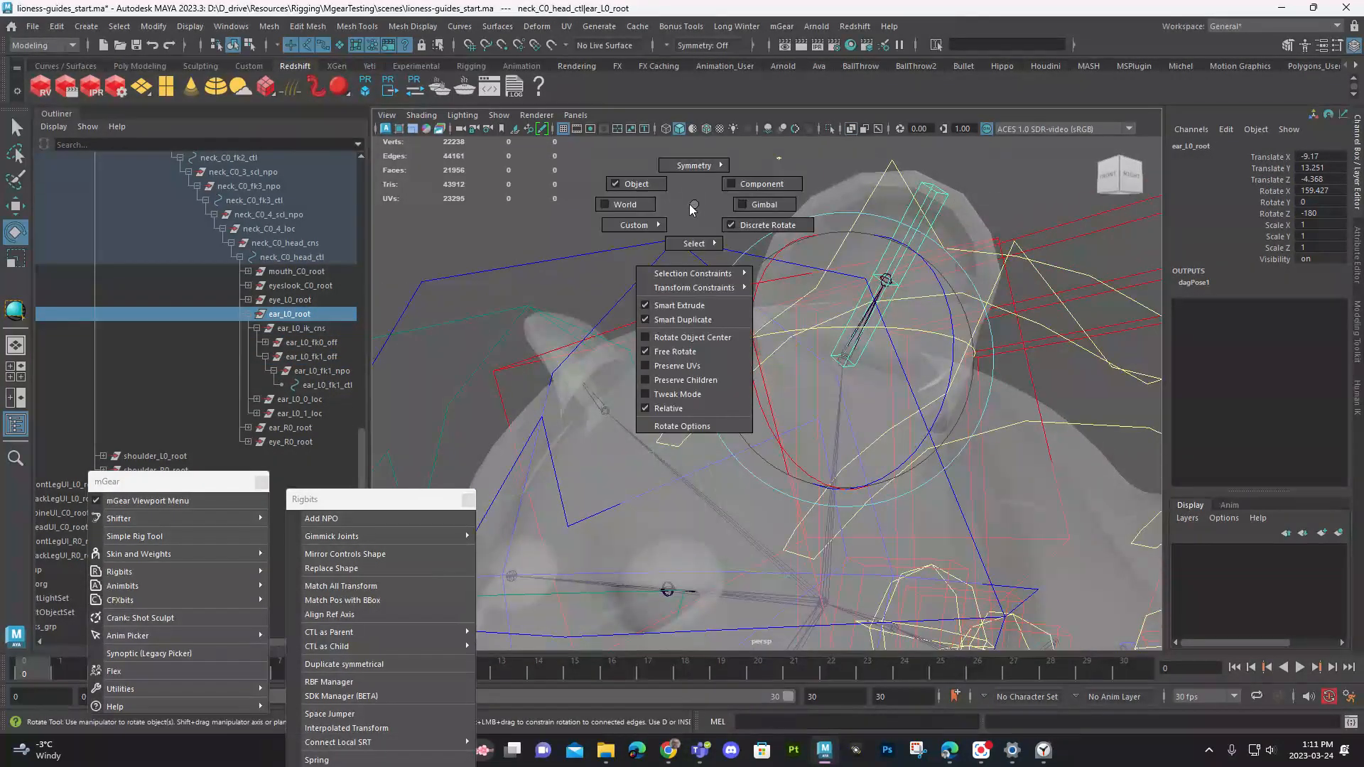
Step: Try rotating the ear group ear_L0_ik_cns, and undo the rotation
click(317, 328)
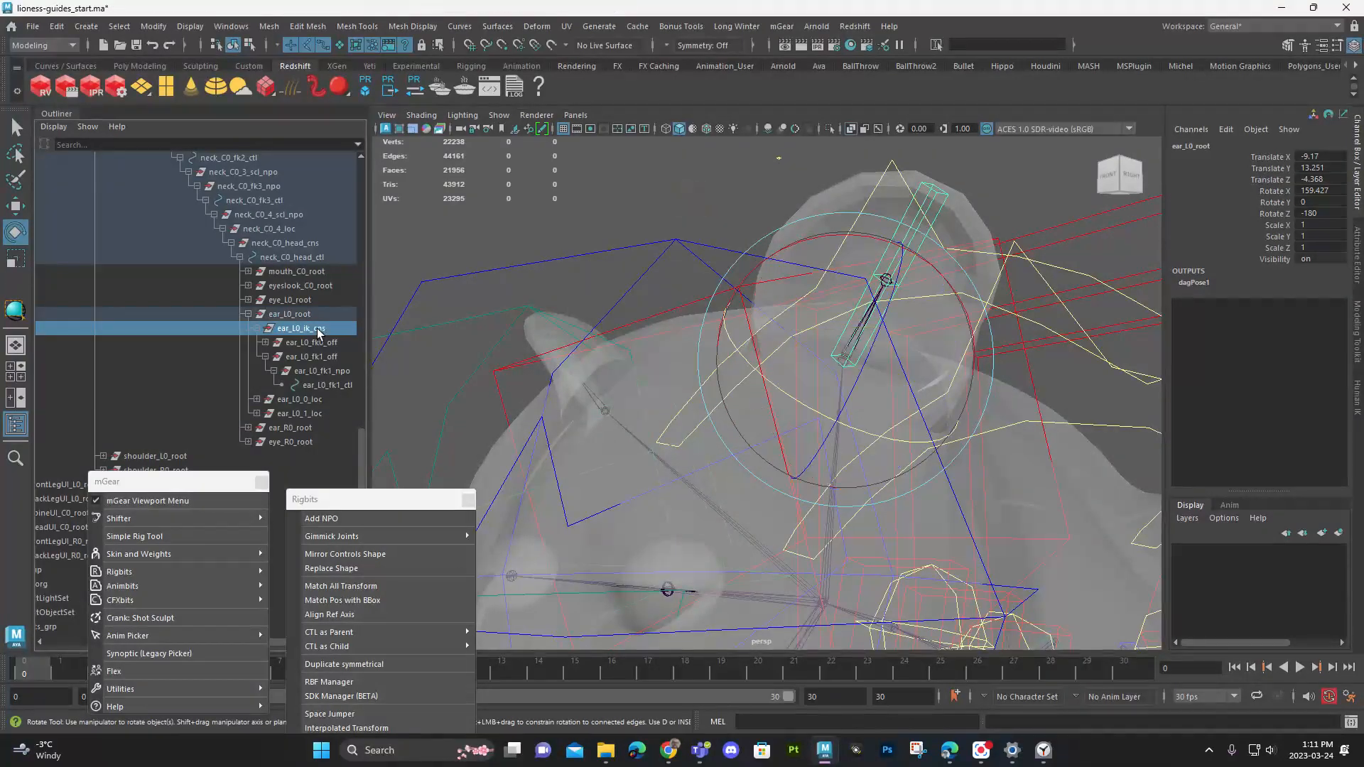
alt+drag(848, 394, 750, 417)
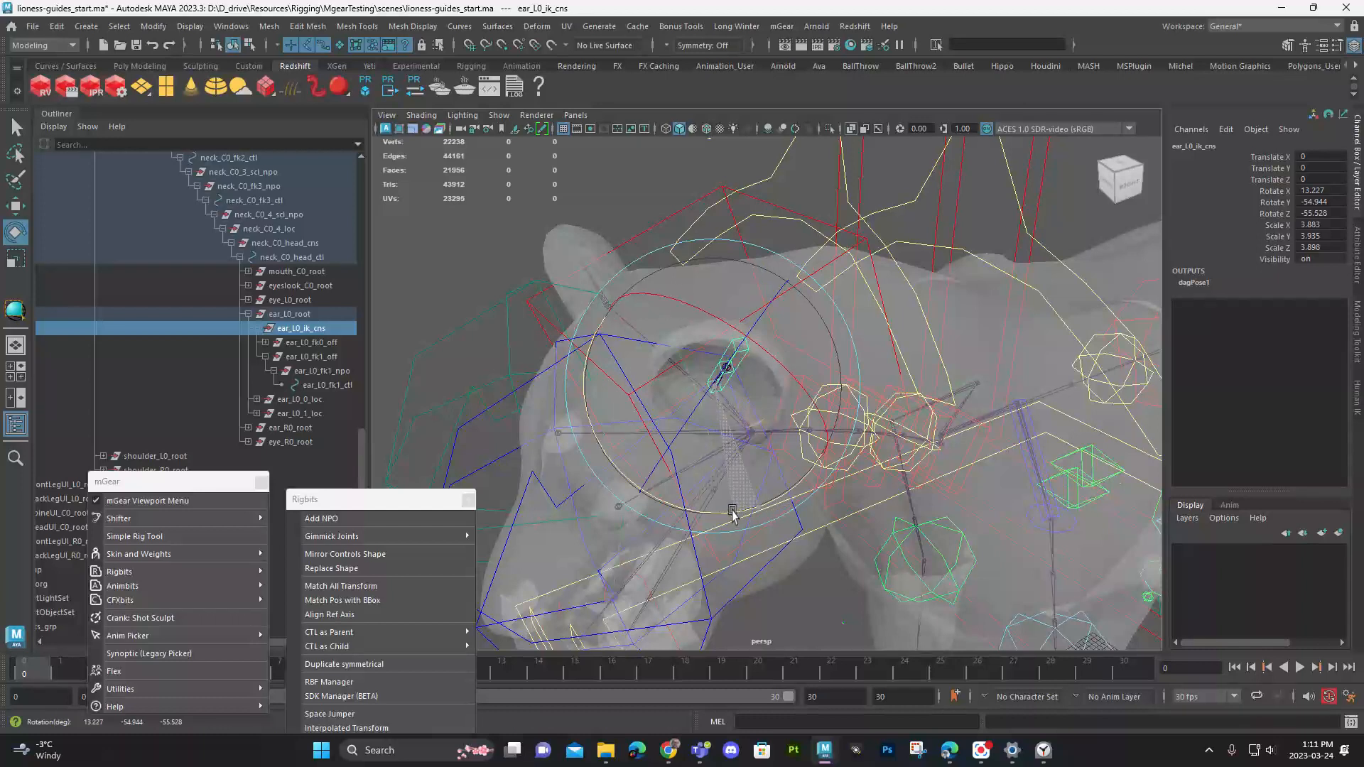
drag(754, 506, 719, 350)
key(ctrl+z)
alt+drag(694, 432, 788, 411)
key(q)
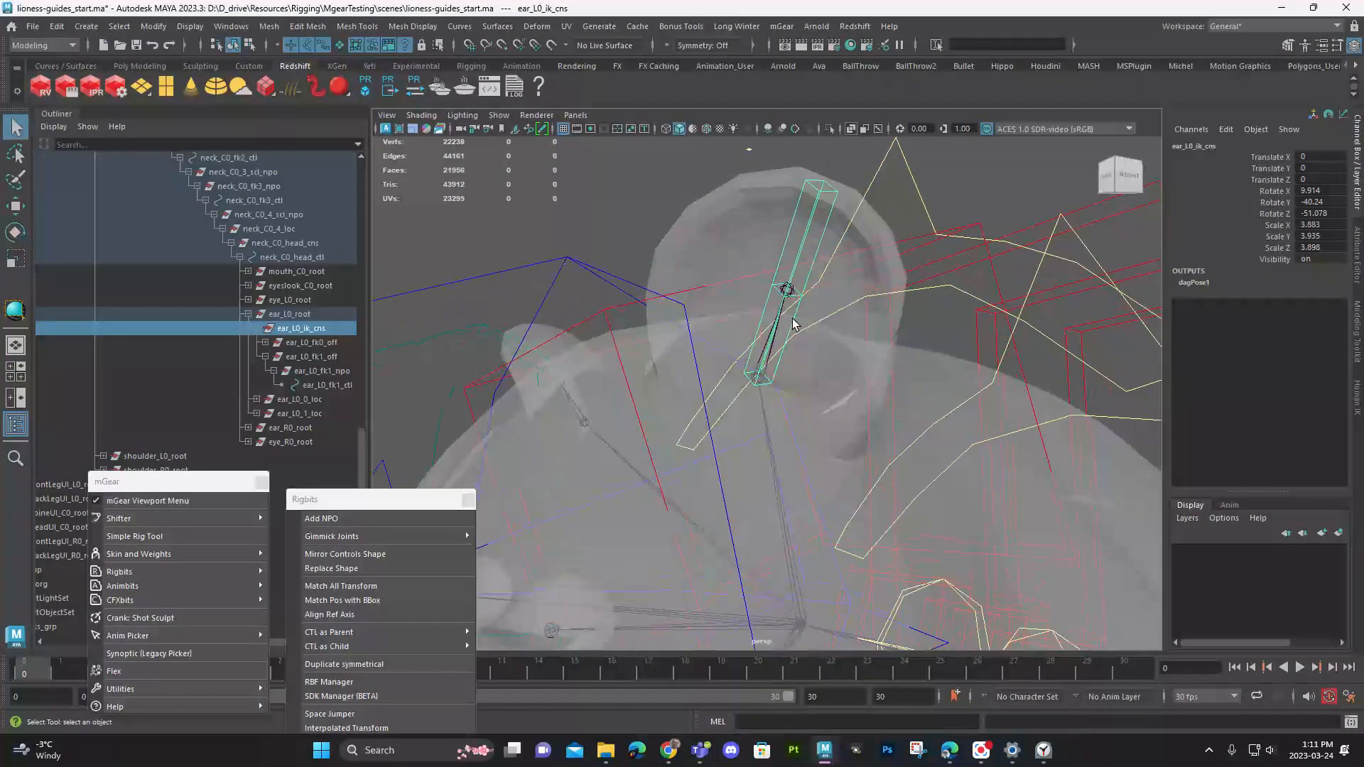
Step: Switch to component selection and select all control vertices of the left ear base control ear_L0_fk0_ctl
click(792, 321)
right_click(796, 324)
click(802, 326)
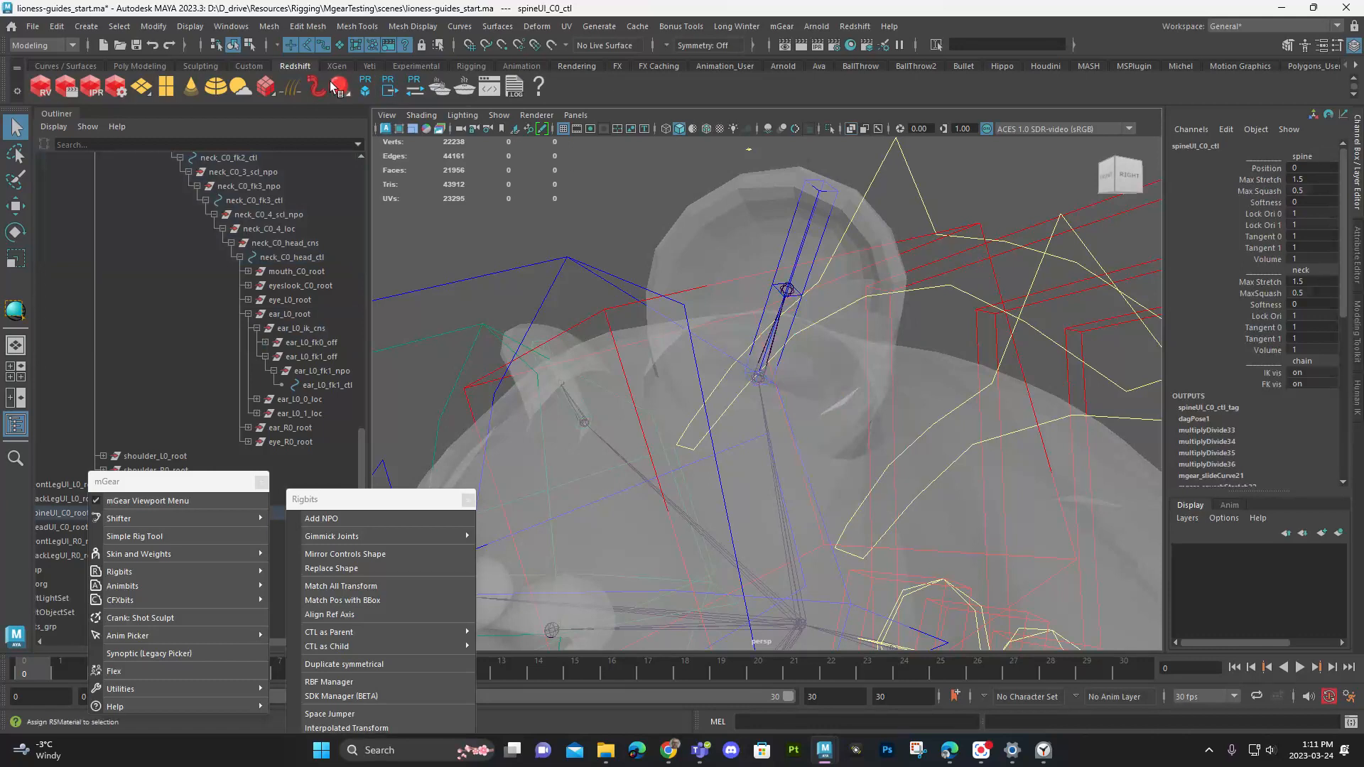
click(249, 44)
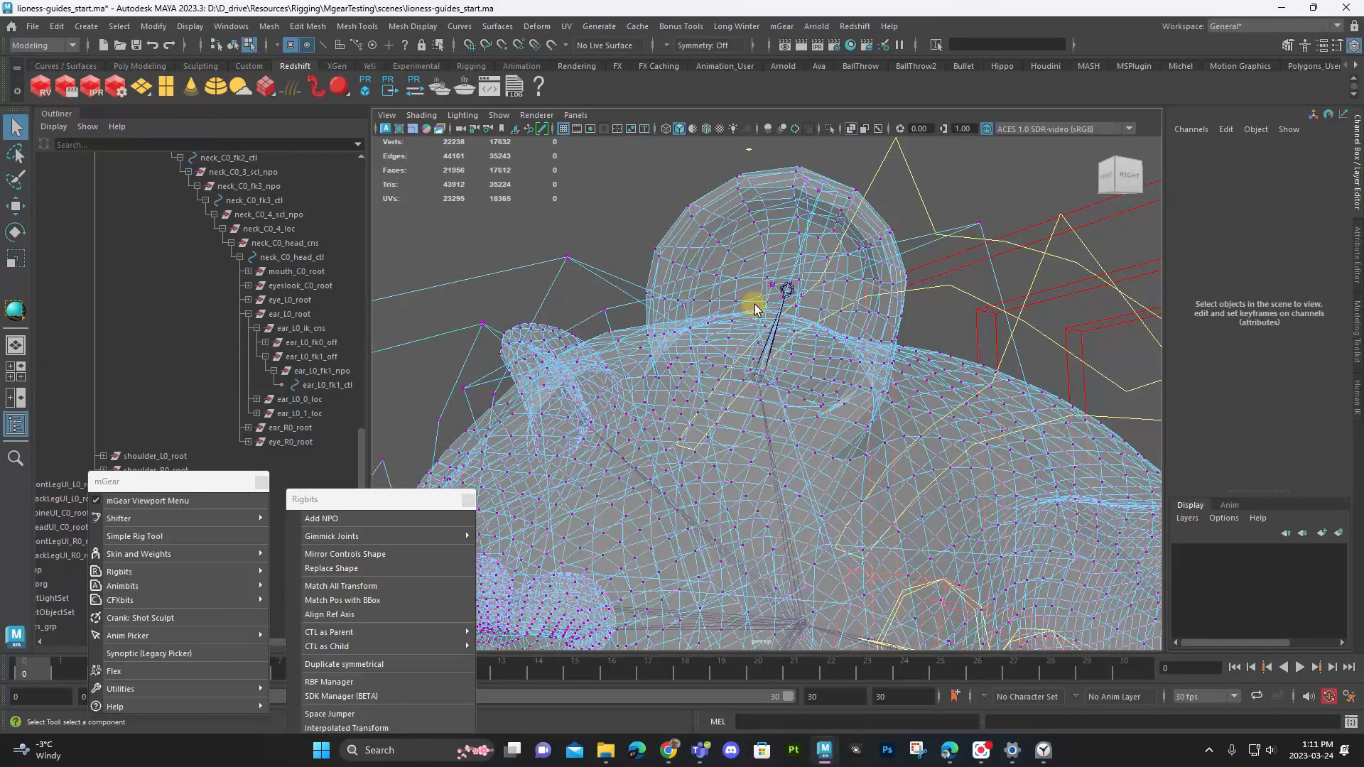
drag(722, 262, 778, 412)
key(e)
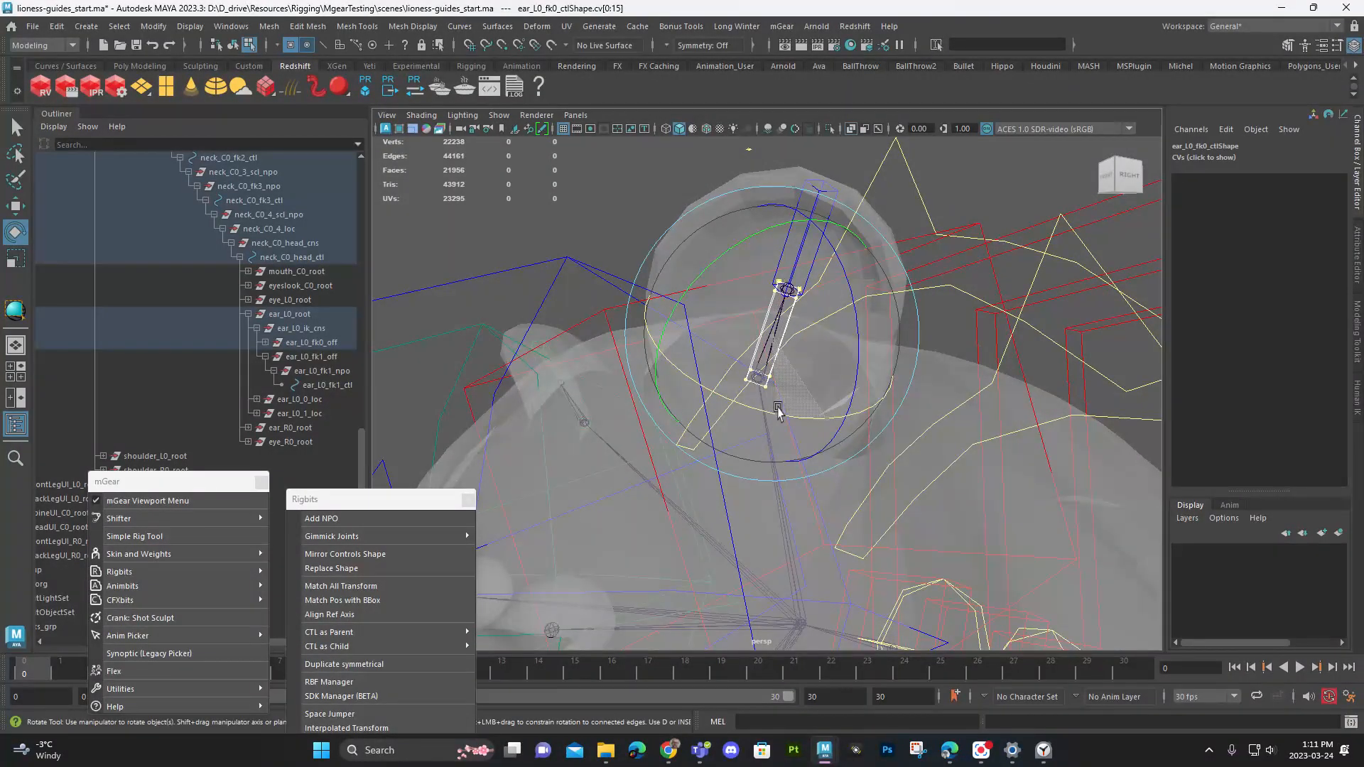
Step: Set the scale orientation to Component, try scaling the selected ear_L0_fk0_ctl vertices wider, and undo the scaling
key(r)
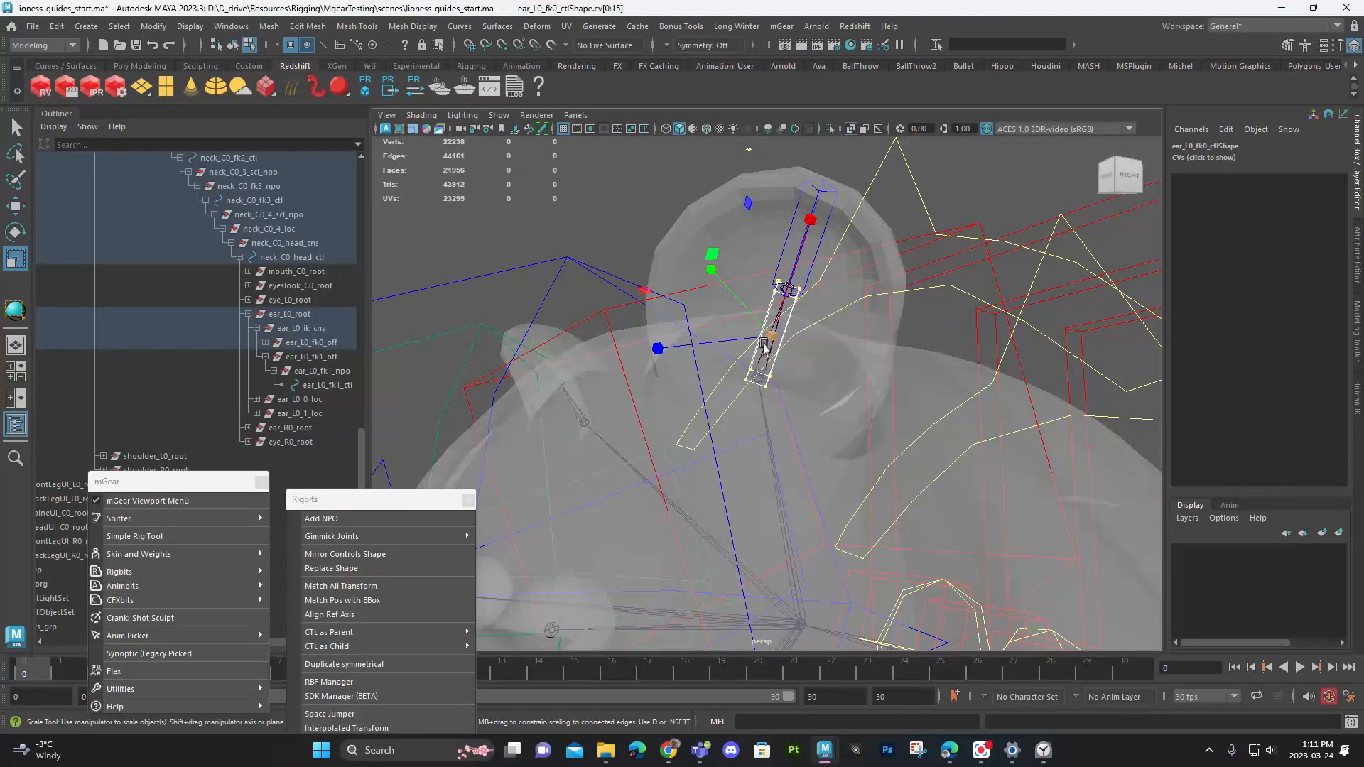
alt+drag(762, 343, 597, 241)
click(591, 234)
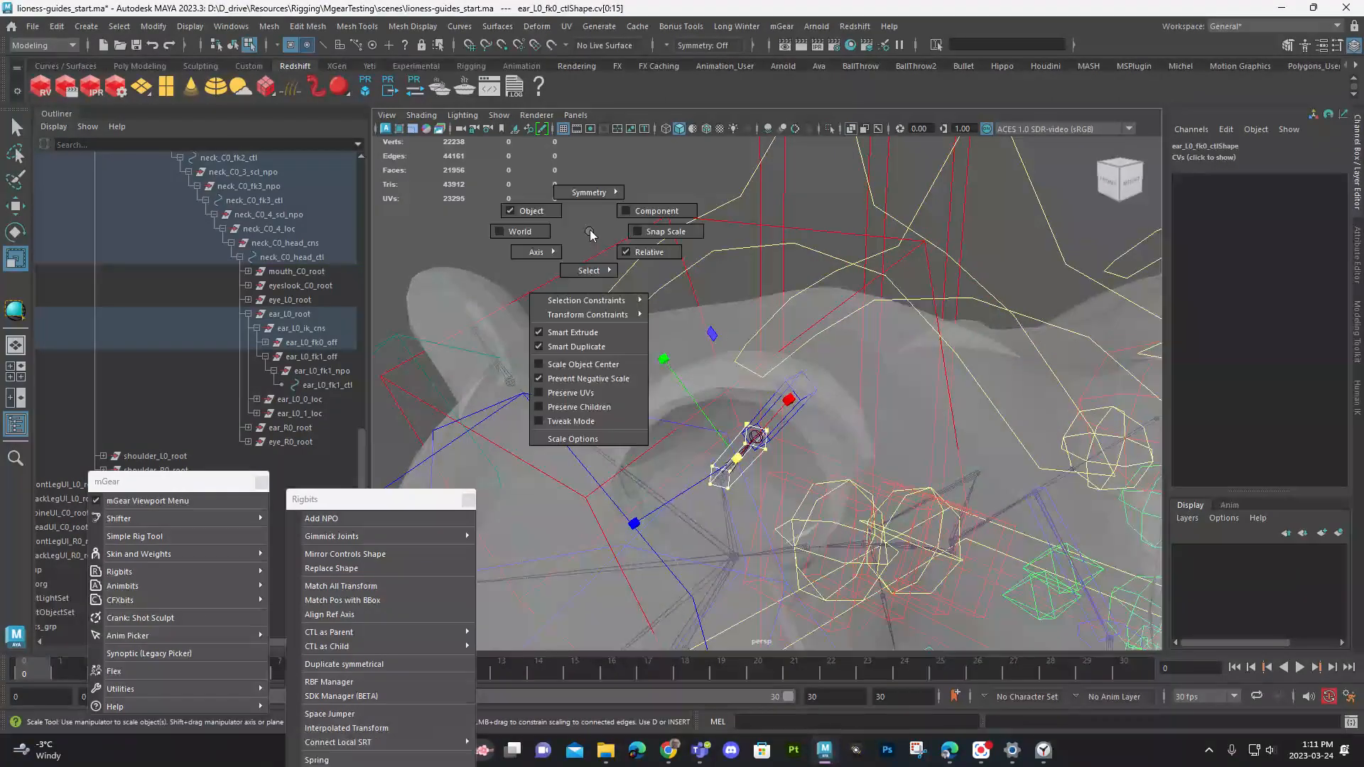
click(645, 210)
drag(846, 495, 1295, 465)
key(ctrl+z)
alt+drag(761, 318, 772, 287)
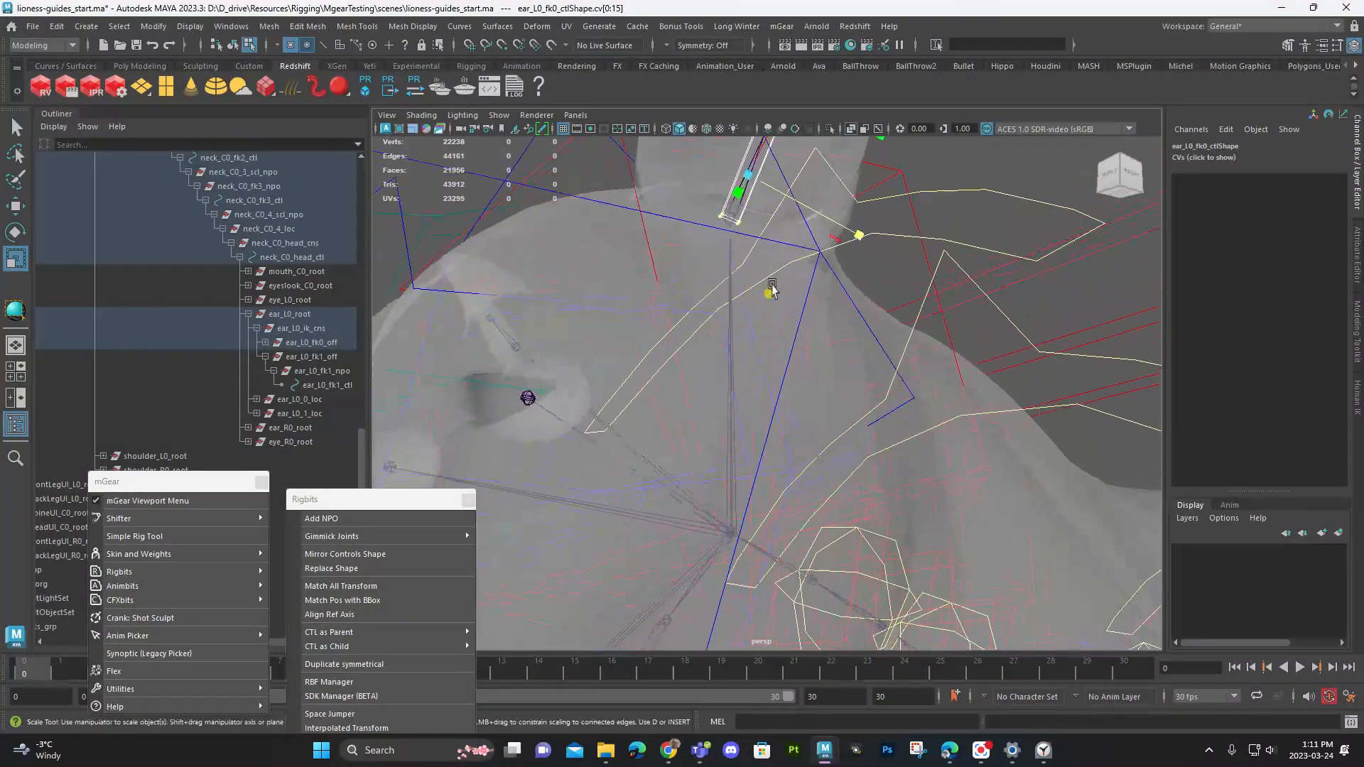
Step: Widen the ear_L0_fk0_ctl curve by moving the control vertices of its two long sides outward to the ear's edges
alt+middle_drag(772, 287, 792, 356)
key(q)
drag(807, 297, 789, 275)
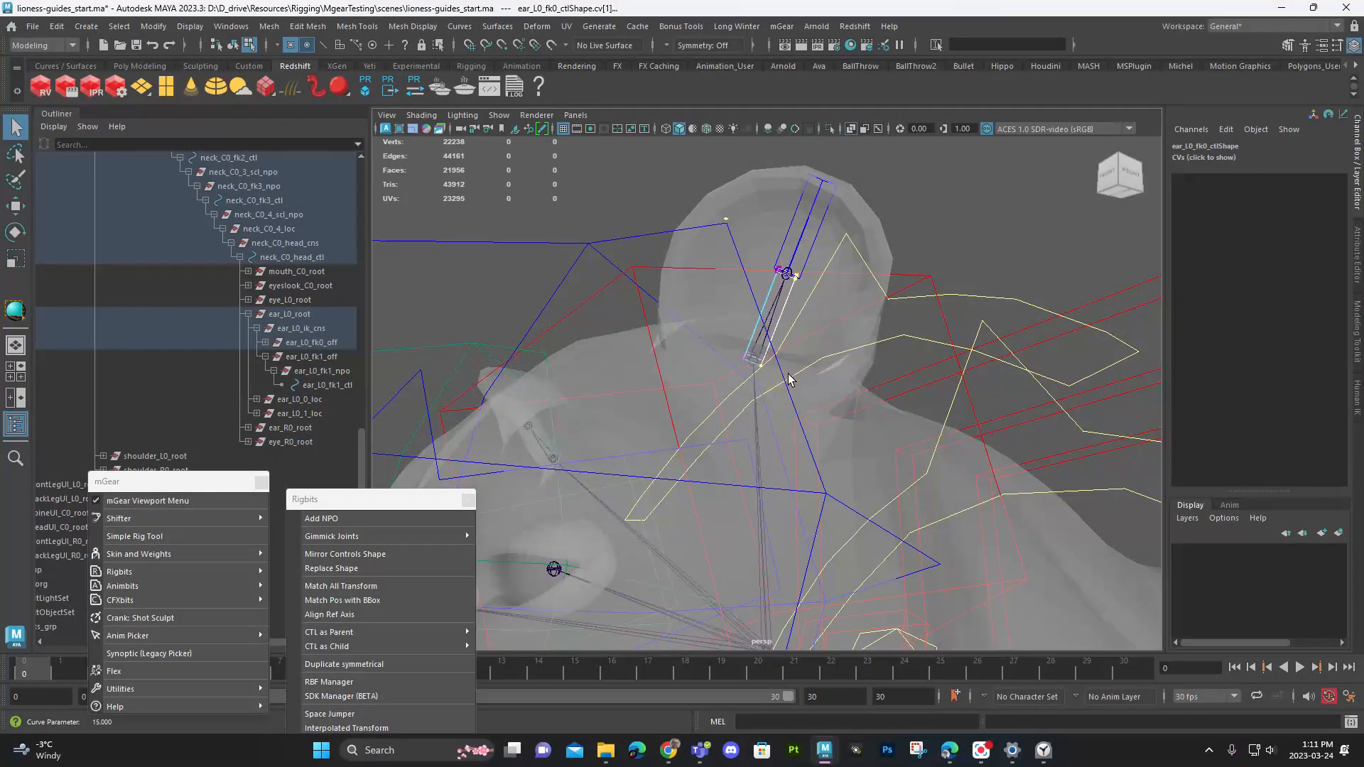
key(w)
drag(787, 265, 818, 281)
shift+drag(752, 351, 807, 345)
drag(796, 282, 875, 318)
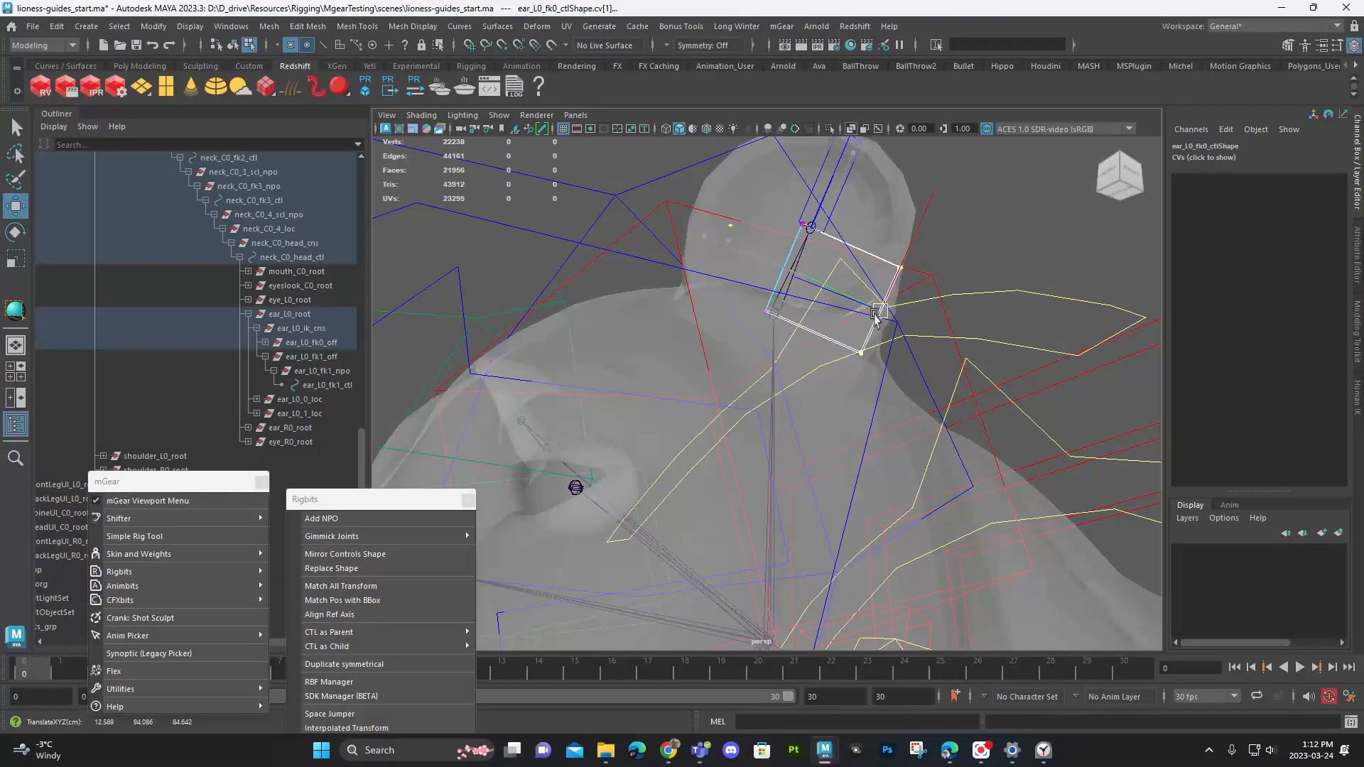
click(784, 268)
drag(773, 267, 670, 228)
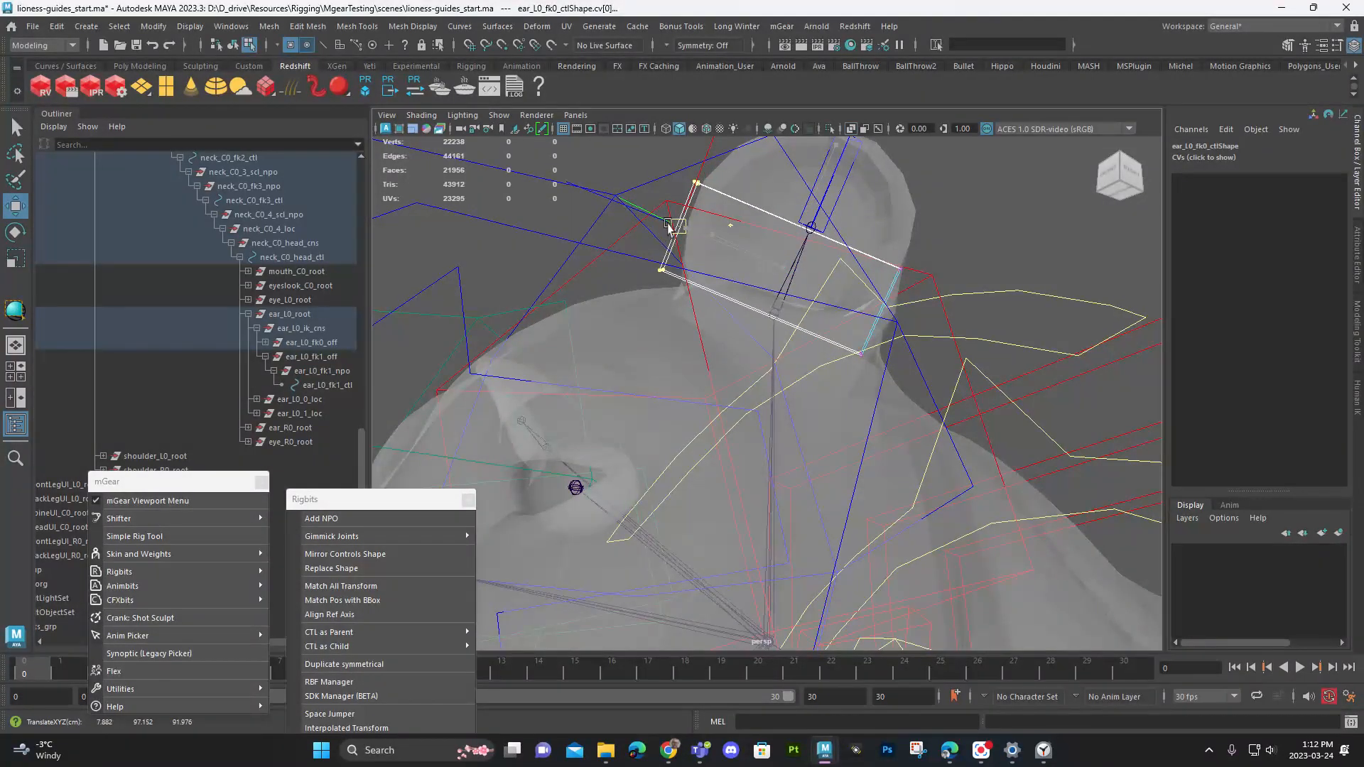
key(q)
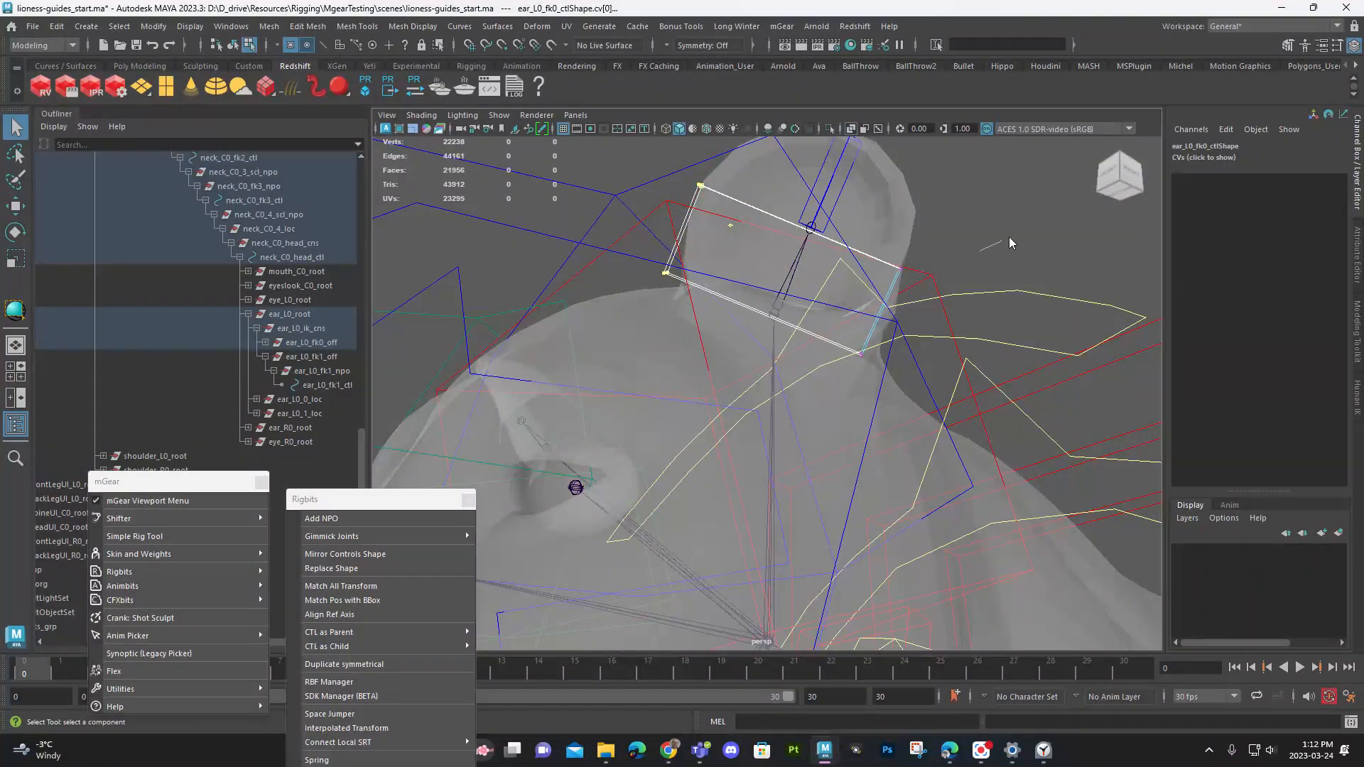
Step: Replace the shape of the left ear tip control ear_L0_fk1_ctl with the widened shape of ear_L0_fk0_ctl
click(1008, 236)
click(694, 198)
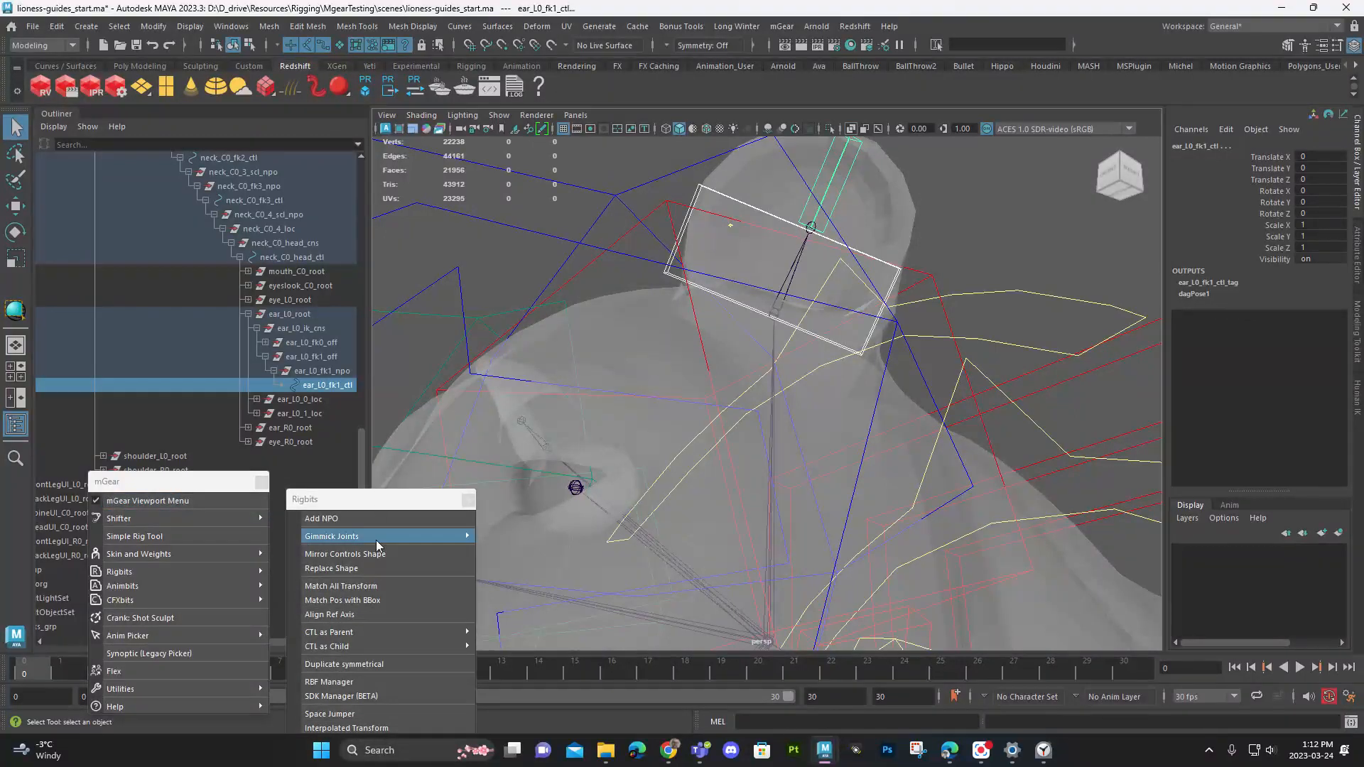
click(376, 568)
Step: Try to replace the shape of the right ear tip control ear_R0_fk1_ctl with the shape of ear_L0_fk1_ctl
alt+middle_drag(858, 321, 855, 394)
alt+right_drag(855, 394, 710, 373)
alt+drag(710, 373, 844, 318)
alt+drag(578, 335, 576, 322)
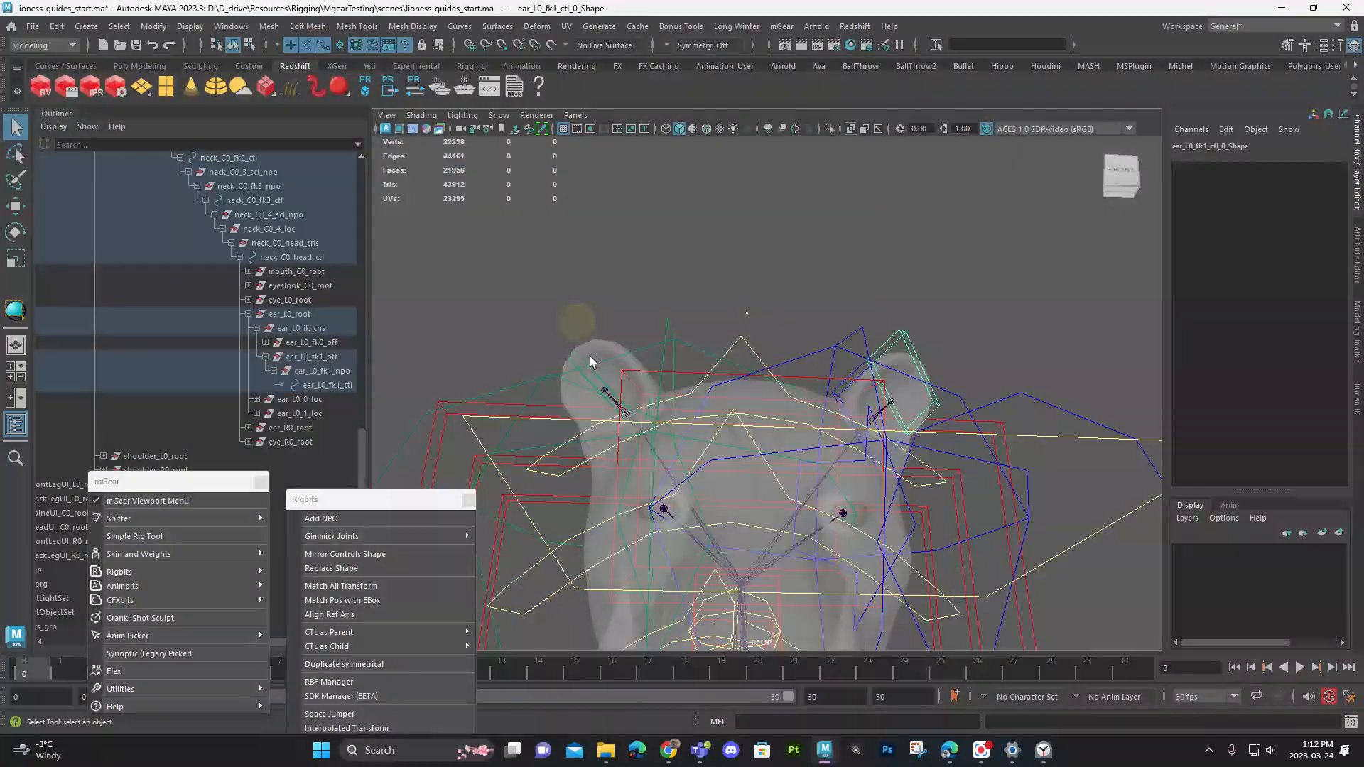
click(588, 358)
click(374, 564)
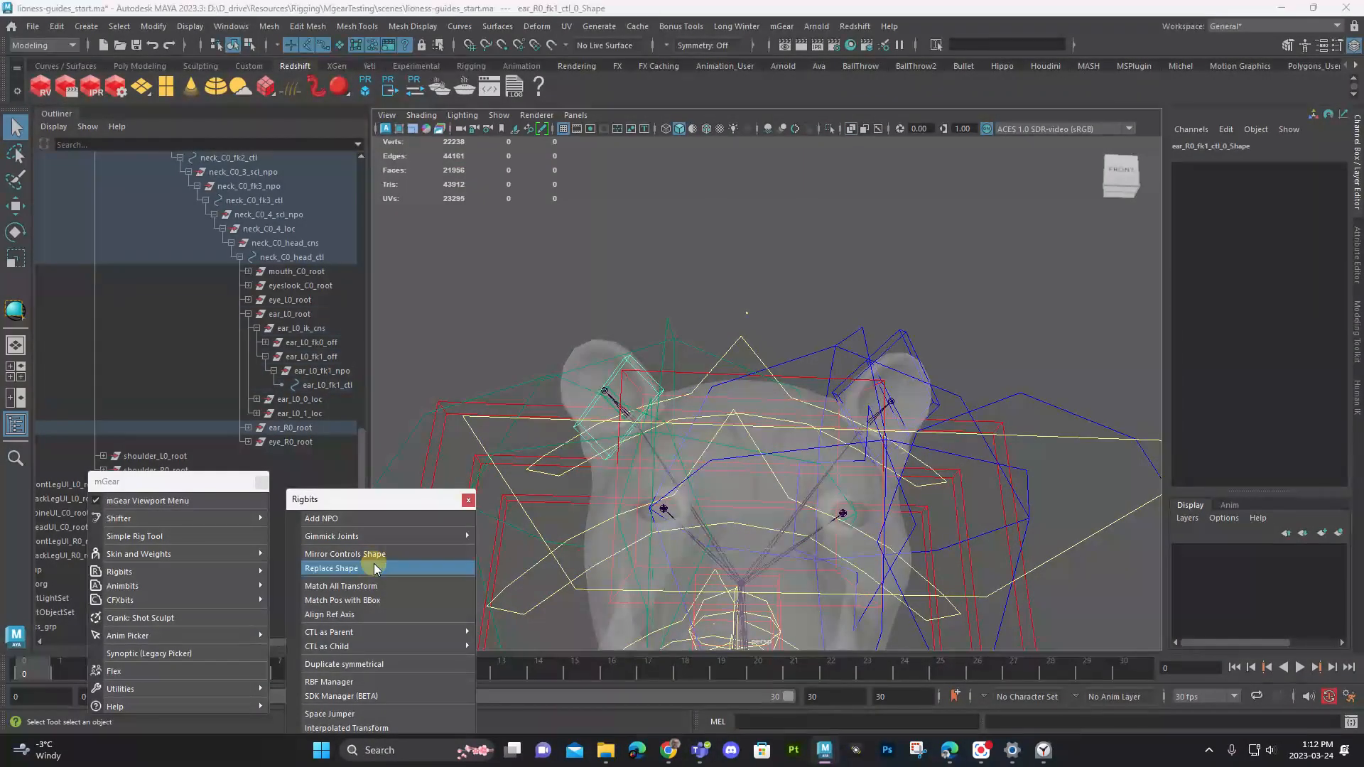
Step: Mirror the ear tip control shape from ear_L0_fk1_ctl to ear_R0_fk1_ctl using Mirror Controls set to Left to Right
mouse_move(438, 536)
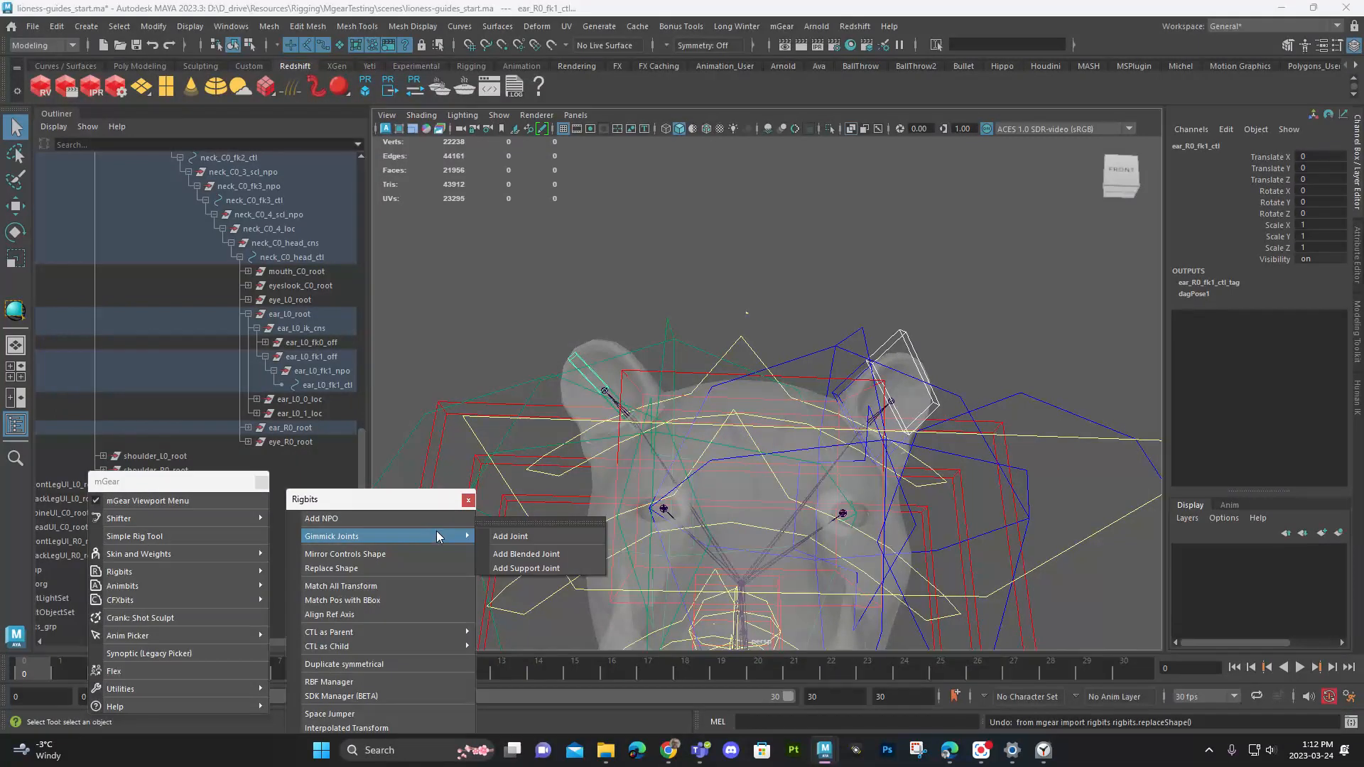
click(400, 554)
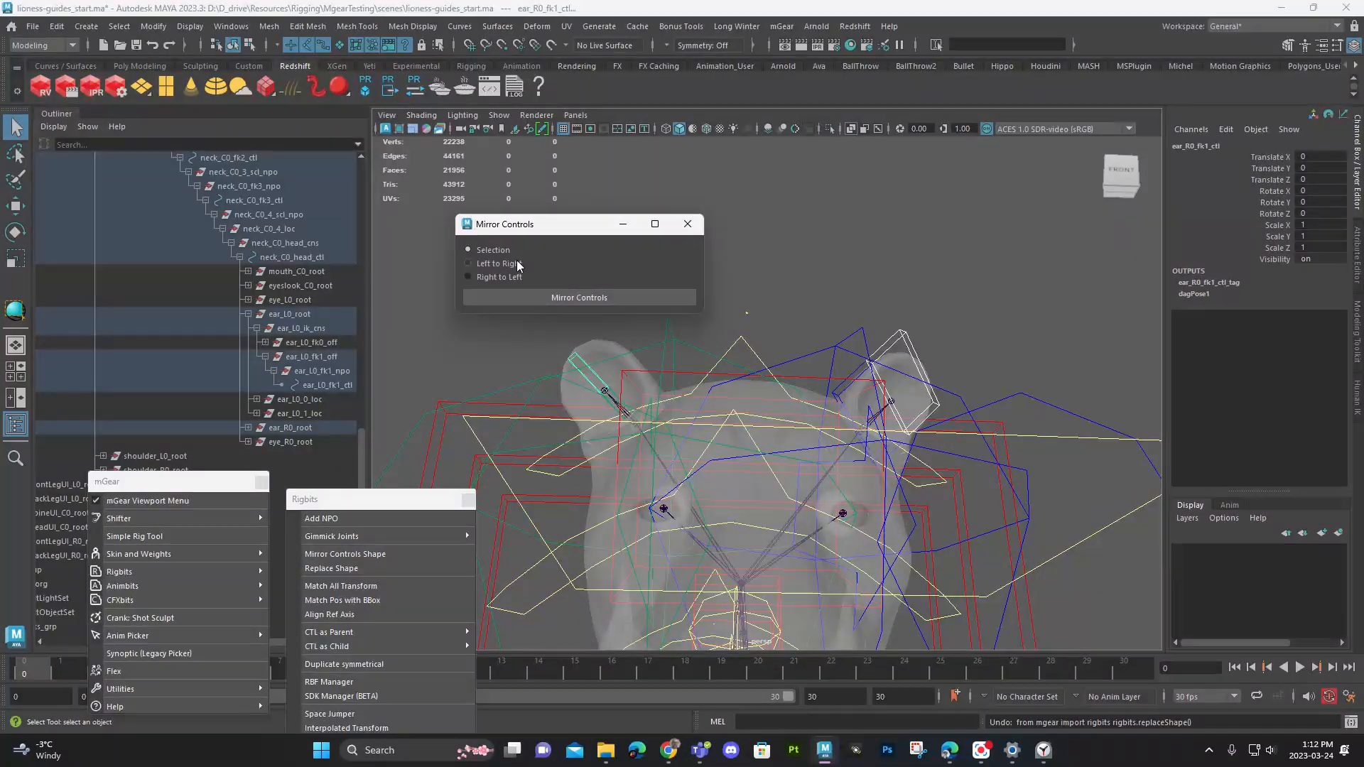
click(542, 297)
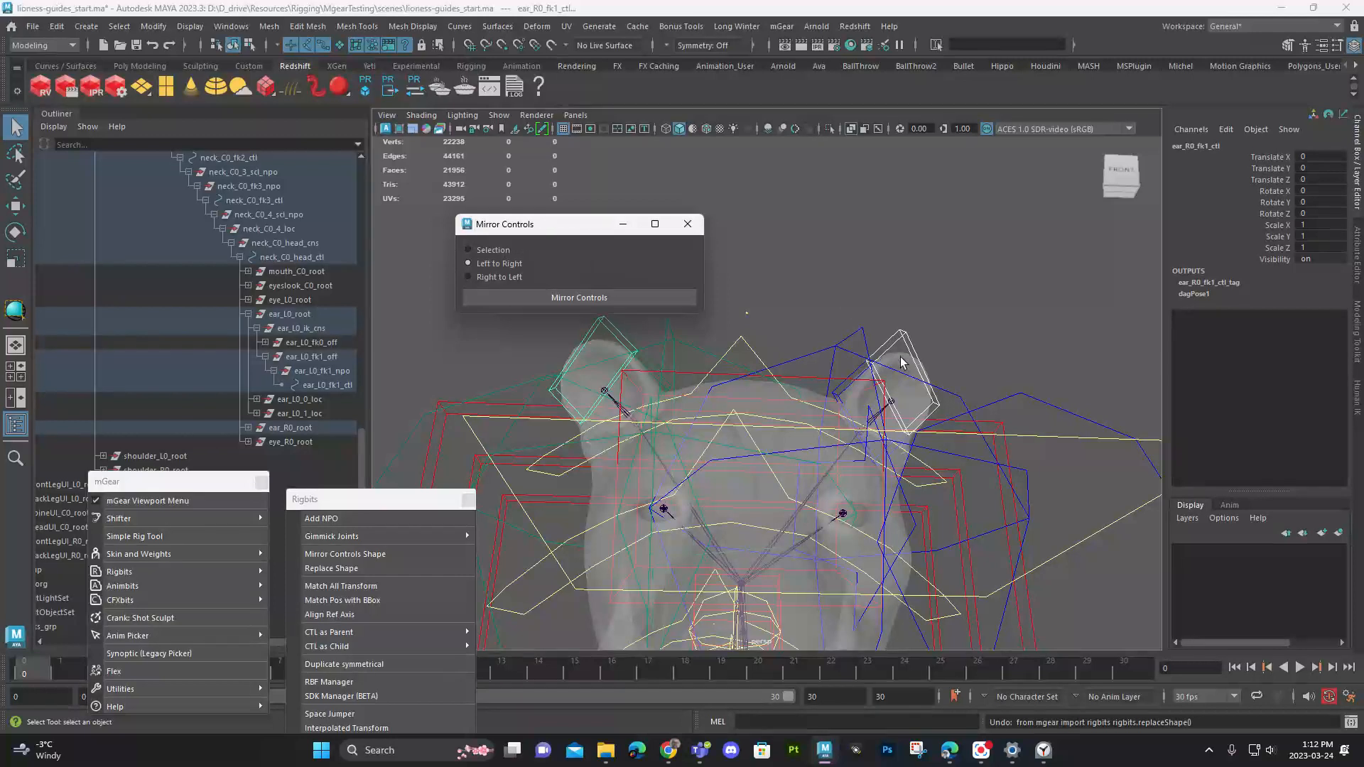
Step: Select the left ear base control ear_L0_fk0_ctl, set Mirror Controls to Selection and turn on textured shading
alt+middle_drag(900, 362, 939, 272)
alt+right_drag(939, 271, 935, 566)
alt+drag(935, 566, 929, 440)
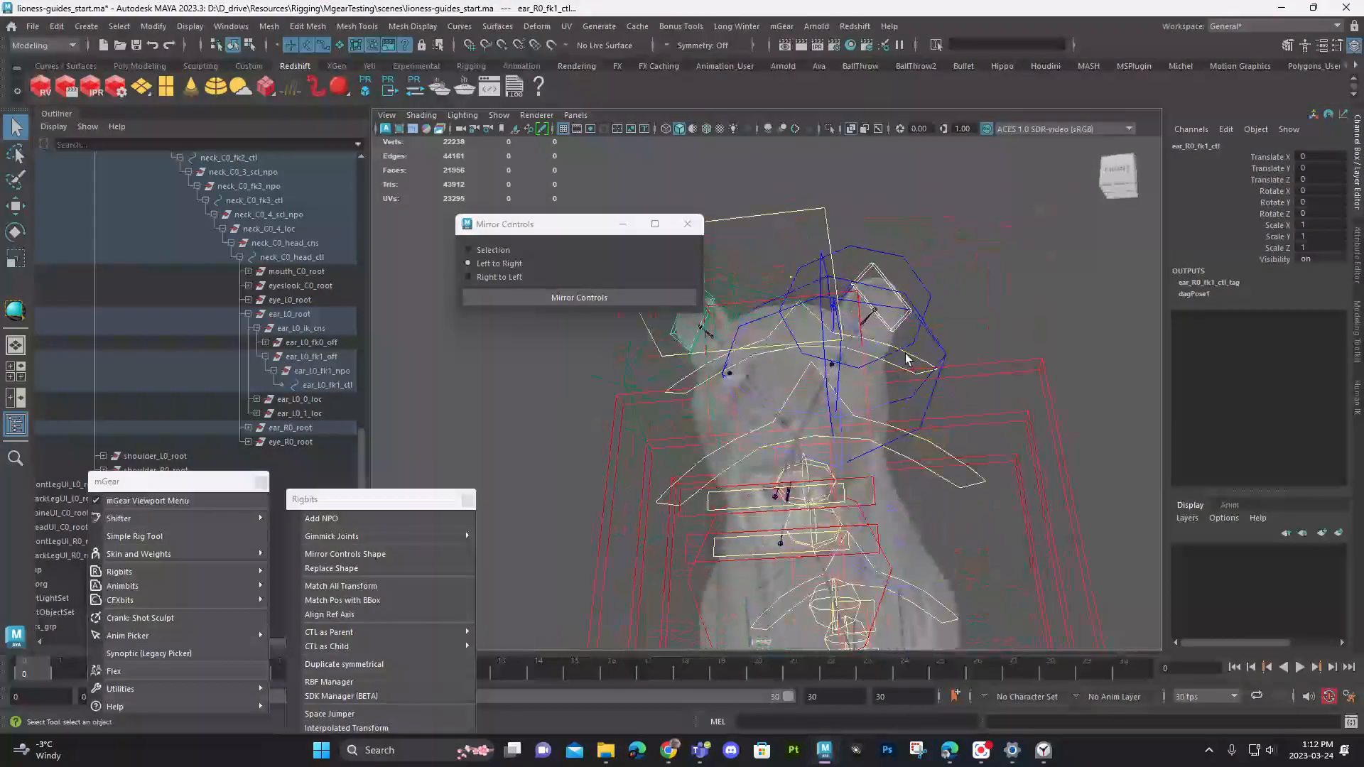
click(889, 346)
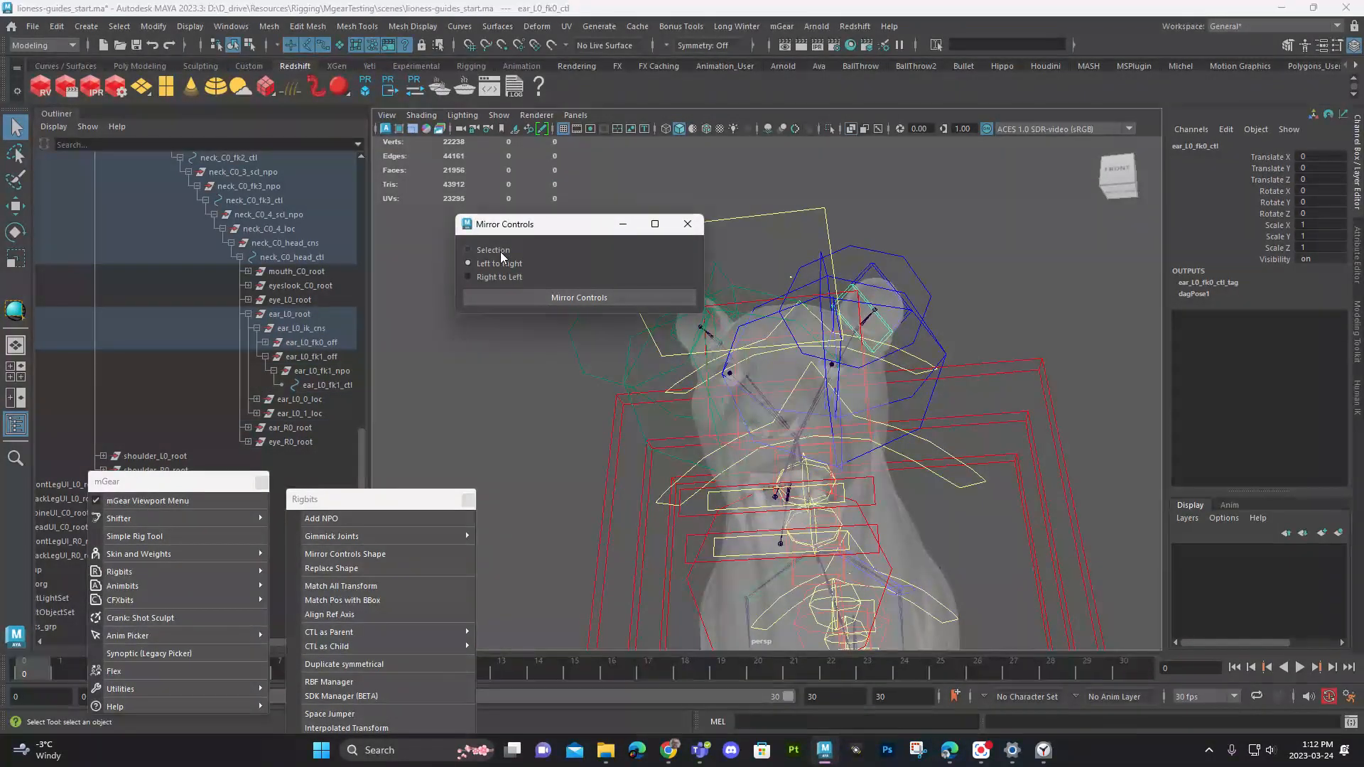
mouse_move(710, 377)
alt+mouse_down()
mouse_move(919, 513)
mouse_move(1013, 544)
mouse_move(845, 527)
alt+mouse_up()
alt+right_drag(845, 527, 651, 527)
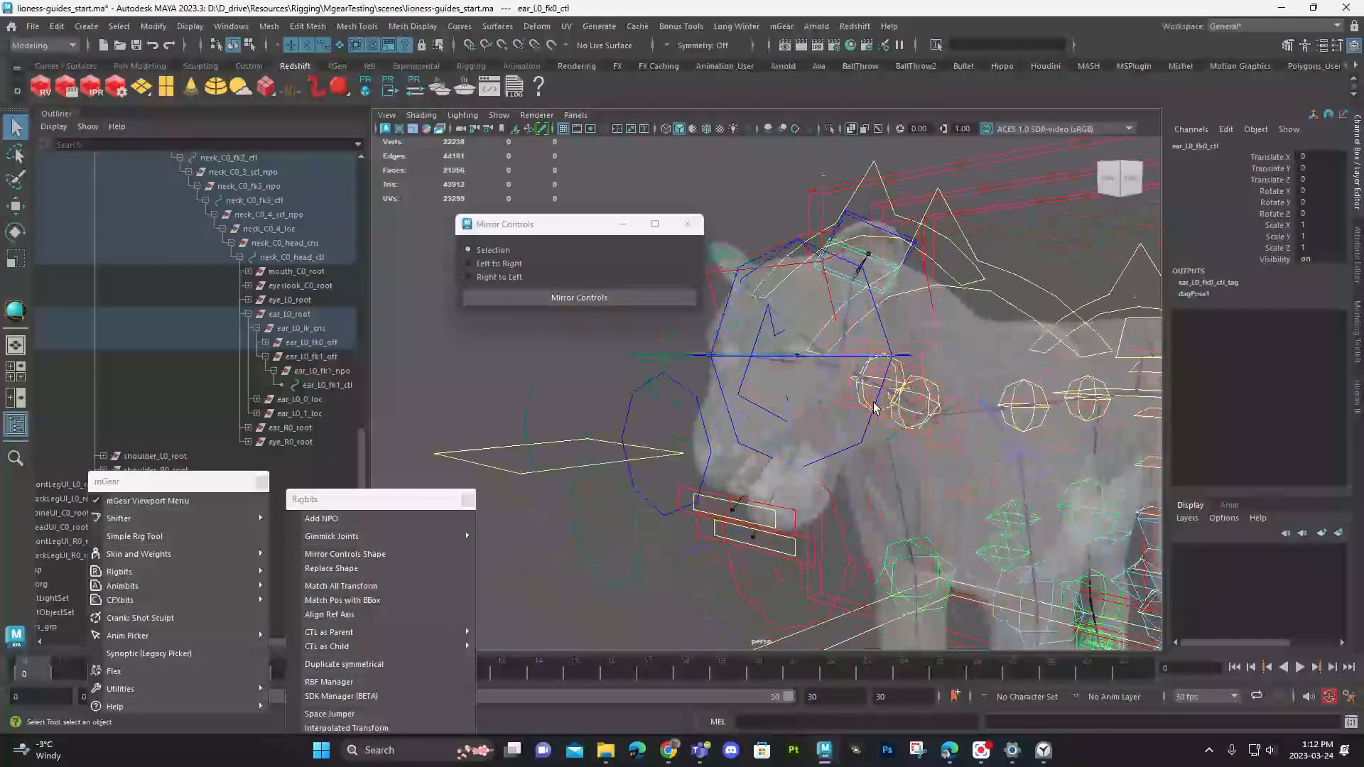
key(6)
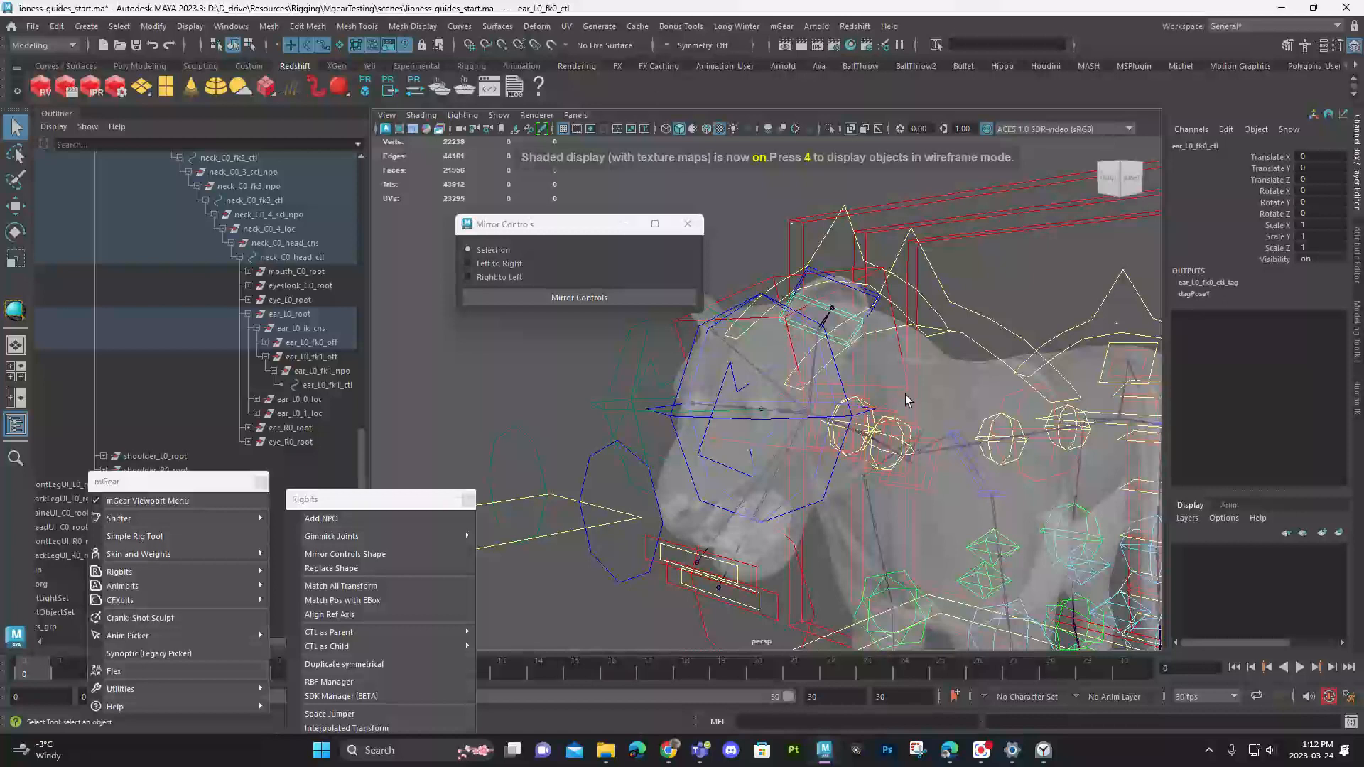
Step: Test the jaw control mouth_C0_jaw_ctl with a small move, and undo it
alt+right_drag(905, 394, 971, 472)
alt+drag(971, 472, 867, 477)
mouse_move(867, 477)
alt+middle_down()
mouse_move(830, 443)
mouse_move(817, 399)
alt+middle_up()
alt+right_drag(817, 399, 779, 454)
mouse_move(780, 454)
alt+mouse_down()
mouse_move(816, 426)
mouse_move(767, 447)
alt+mouse_up()
click(740, 507)
alt+drag(803, 518, 755, 523)
key(w)
mouse_move(741, 431)
mouse_down()
mouse_move(753, 440)
mouse_move(740, 437)
mouse_up()
key(ctrl+z)
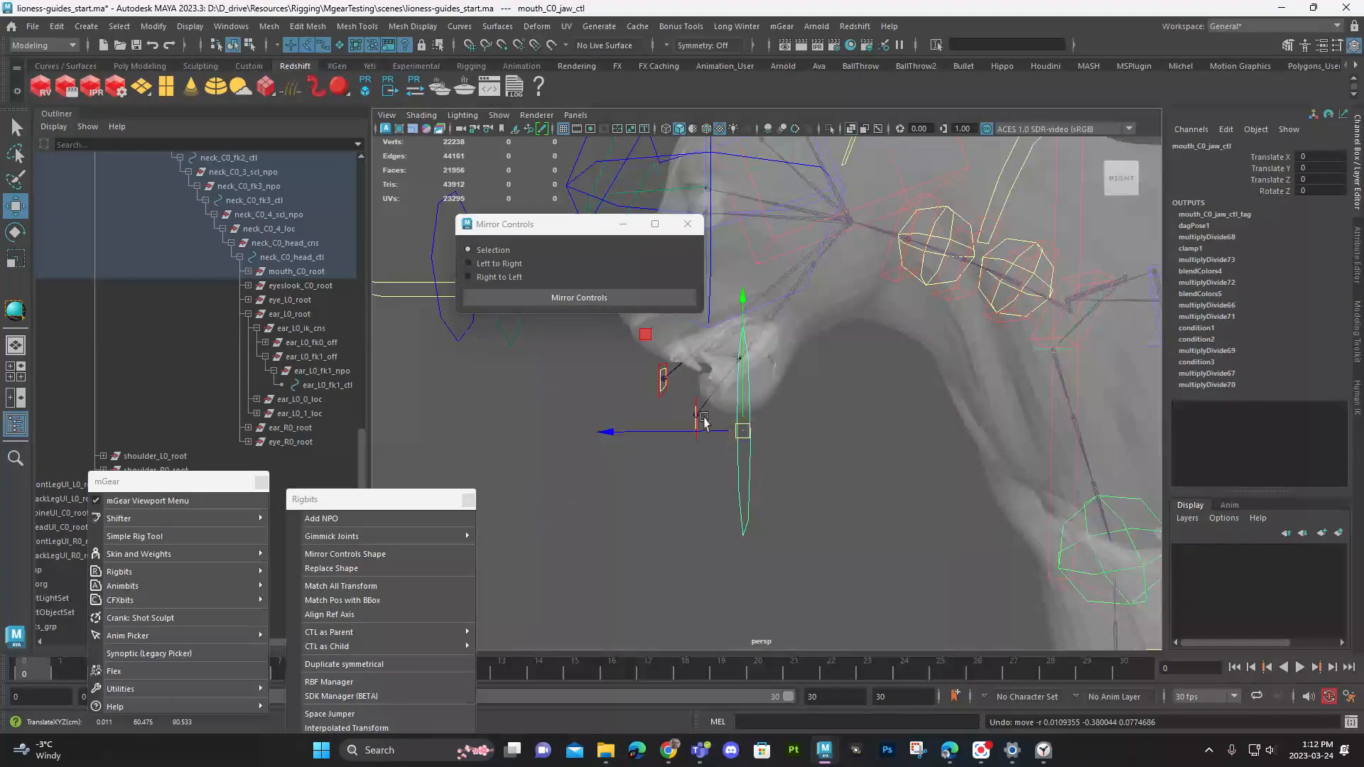
Step: Test the lower lip control mouth_C0_liplow_ctl and the jaw control mouth_C0_jaw_ctl with small moves and rotations, and undo them
click(692, 442)
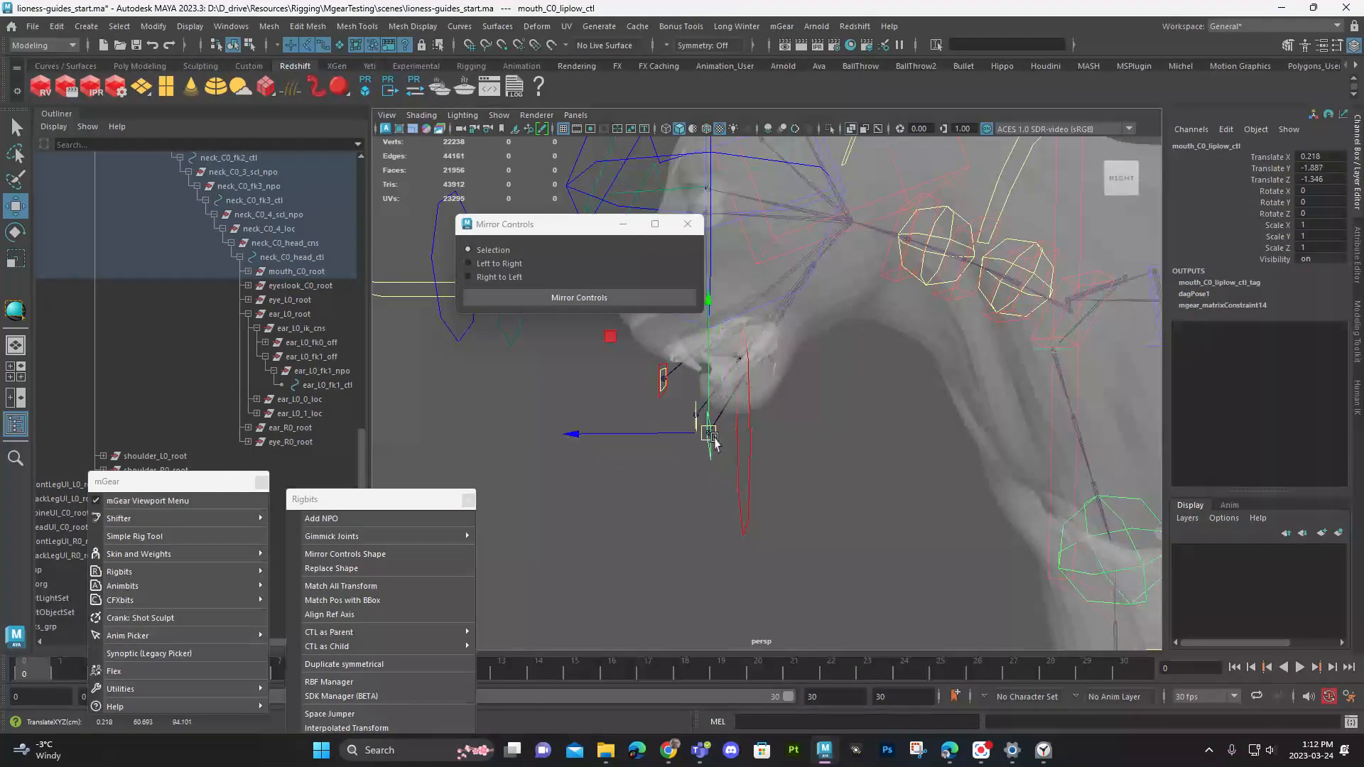
drag(755, 496, 758, 495)
mouse_move(737, 432)
mouse_down()
mouse_move(741, 444)
mouse_move(722, 431)
mouse_move(733, 438)
mouse_up()
key(ctrl+z)
alt+drag(764, 490, 827, 361)
key(e)
key(ctrl+z)
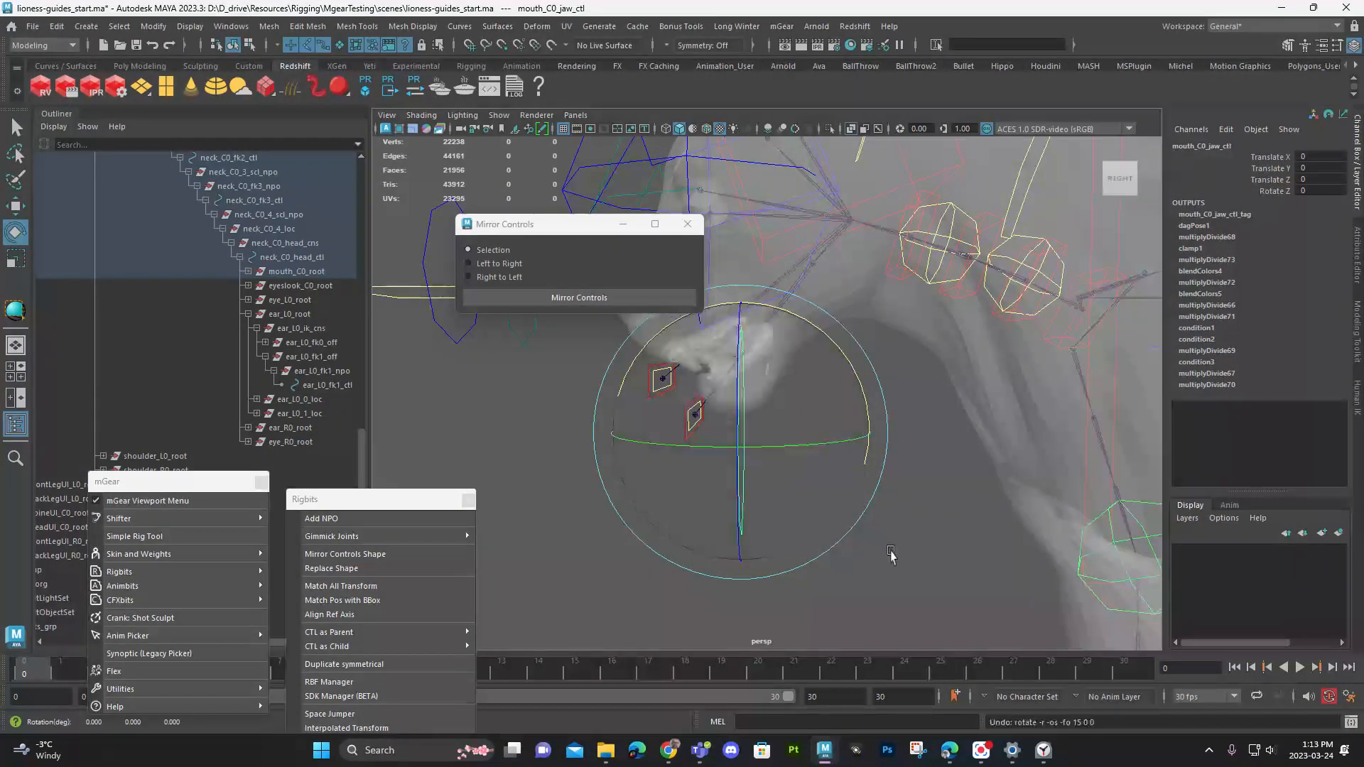
Step: Scale the CVs of the head UI control headUI_C0_ctl above the lioness's head
click(892, 551)
alt+middle_drag(804, 419, 819, 488)
alt+right_drag(819, 493, 780, 398)
alt+middle_drag(780, 398, 801, 533)
drag(833, 271, 852, 290)
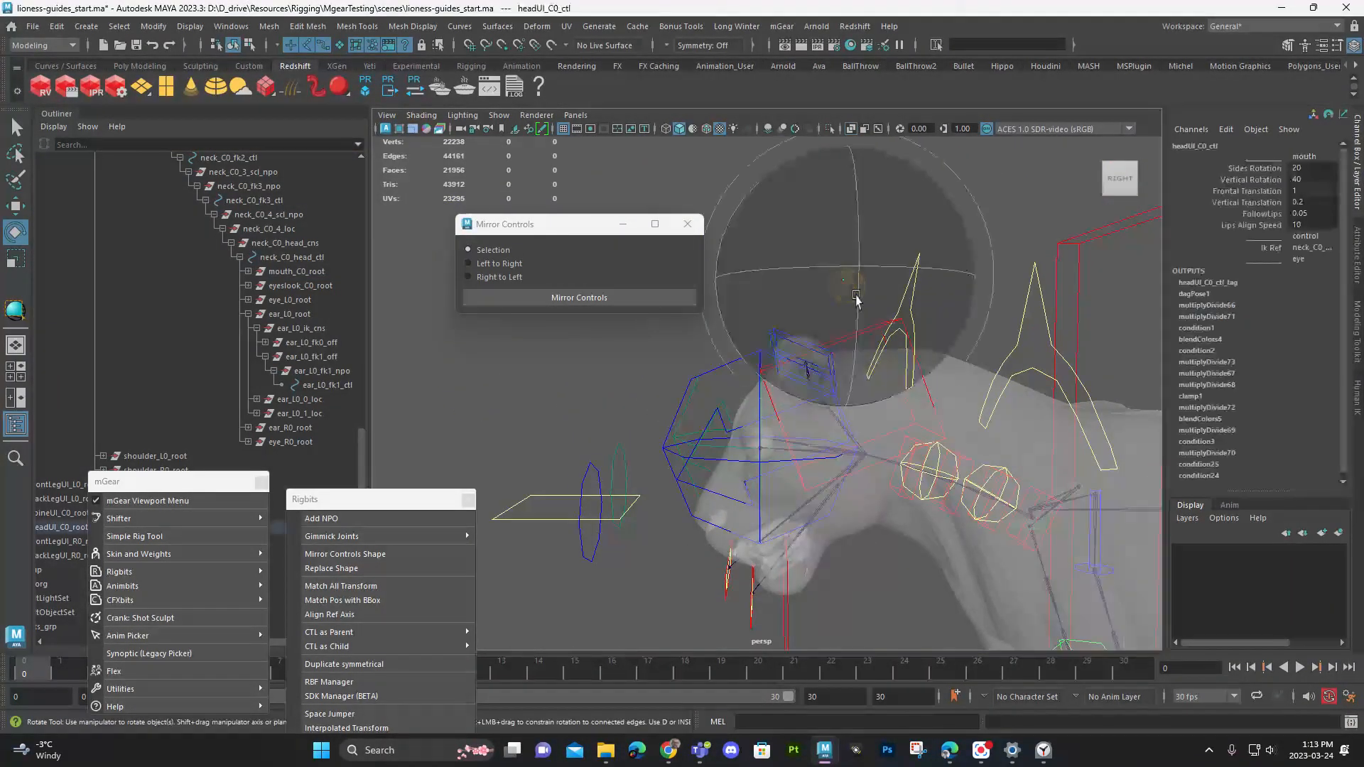
key(q)
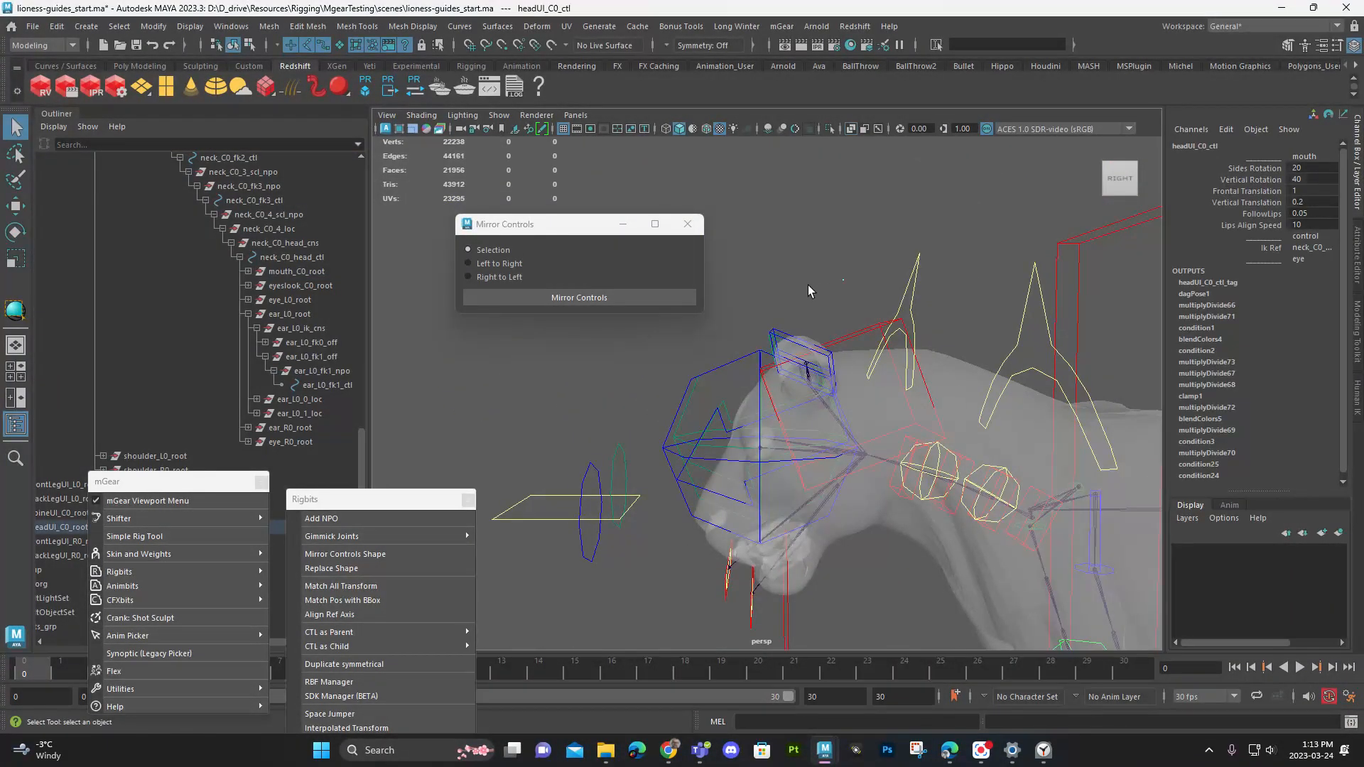
click(251, 44)
key(r)
drag(864, 287, 813, 275)
Step: Rotate the CVs of headUI_C0_ctl upright, move them down to the lioness's head and return to object mode
key(w)
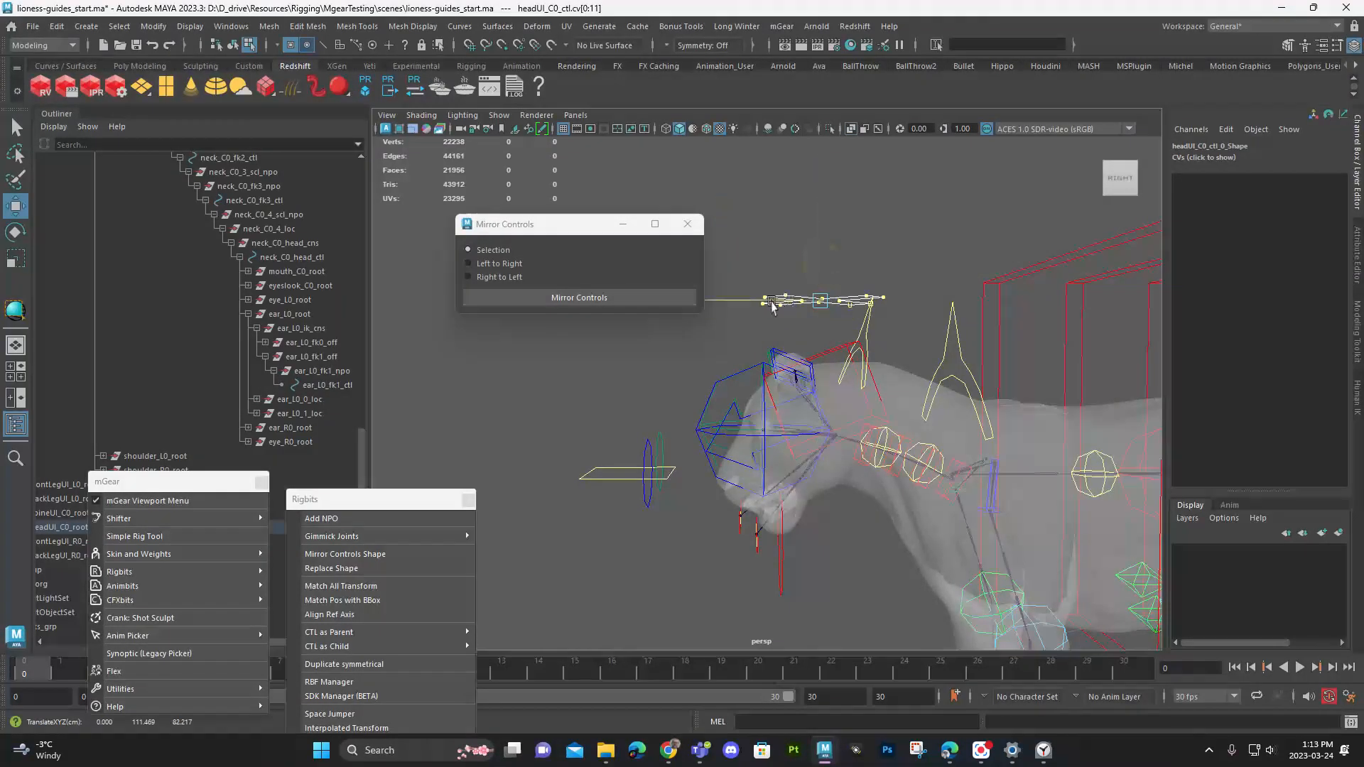
alt+drag(749, 305, 833, 267)
key(e)
drag(861, 222, 883, 311)
alt+drag(883, 311, 943, 320)
key(w)
drag(890, 259, 824, 398)
alt+middle_drag(845, 430, 746, 363)
alt+drag(745, 362, 754, 503)
key(F8)
click(712, 527)
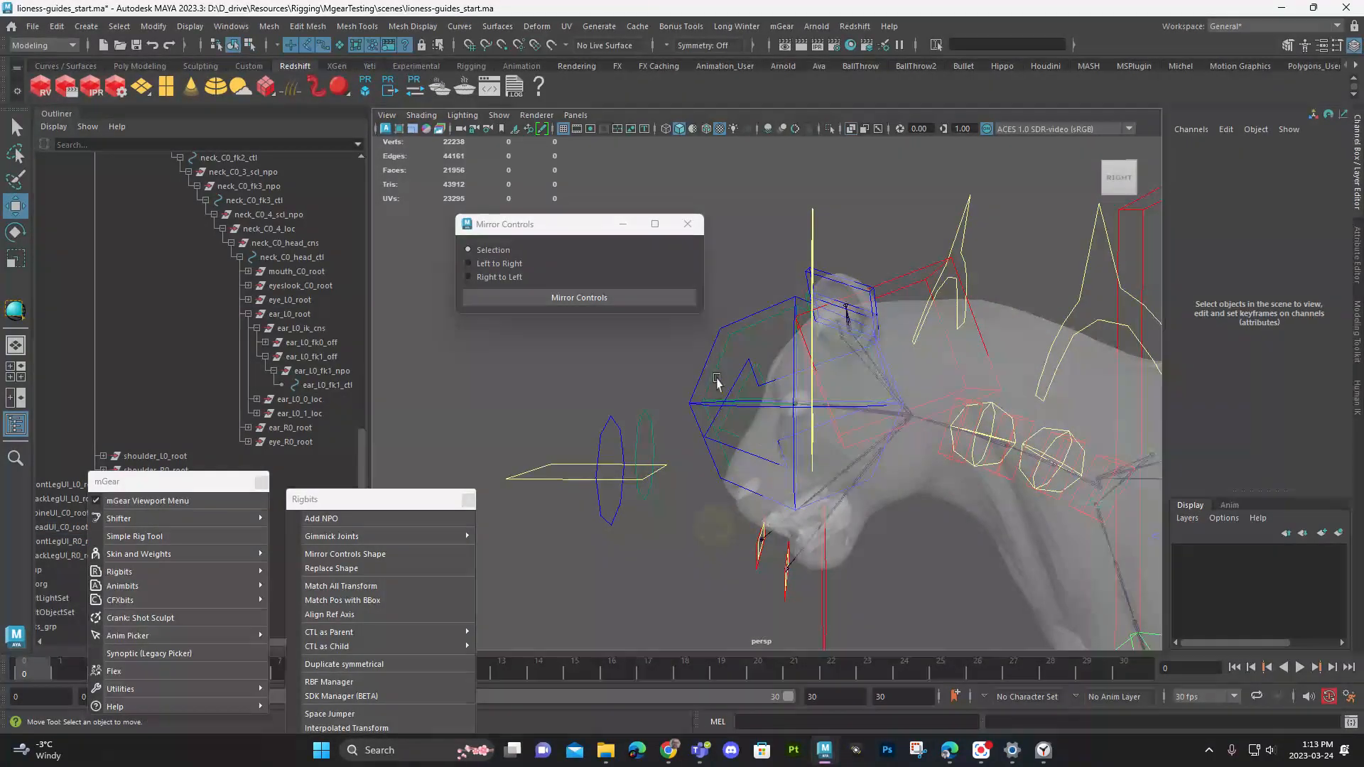
Step: Scale down the CVs of the left eye control eye_L0_Over_ctl to fit closely around the eye
drag(714, 389, 684, 370)
right_click(681, 361)
click(695, 368)
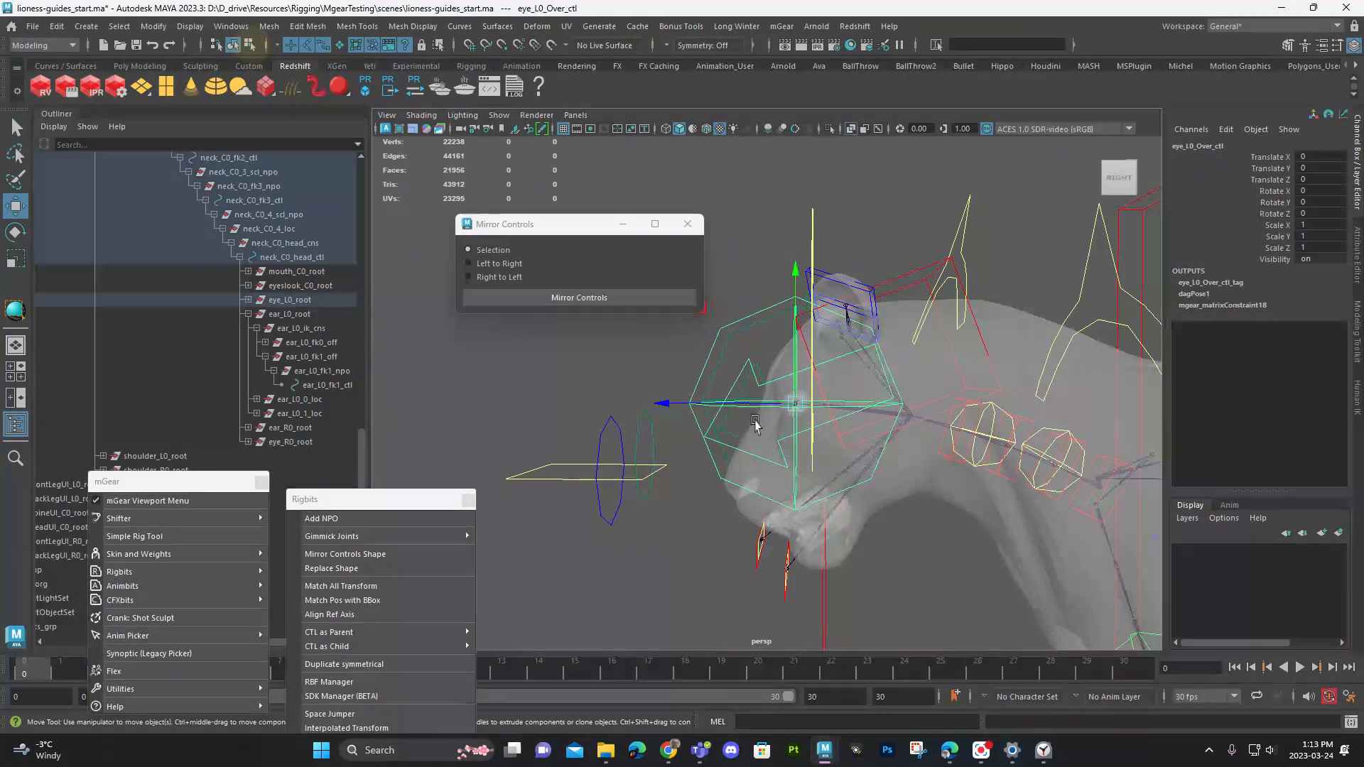
click(248, 50)
scroll(753, 377, down, 2)
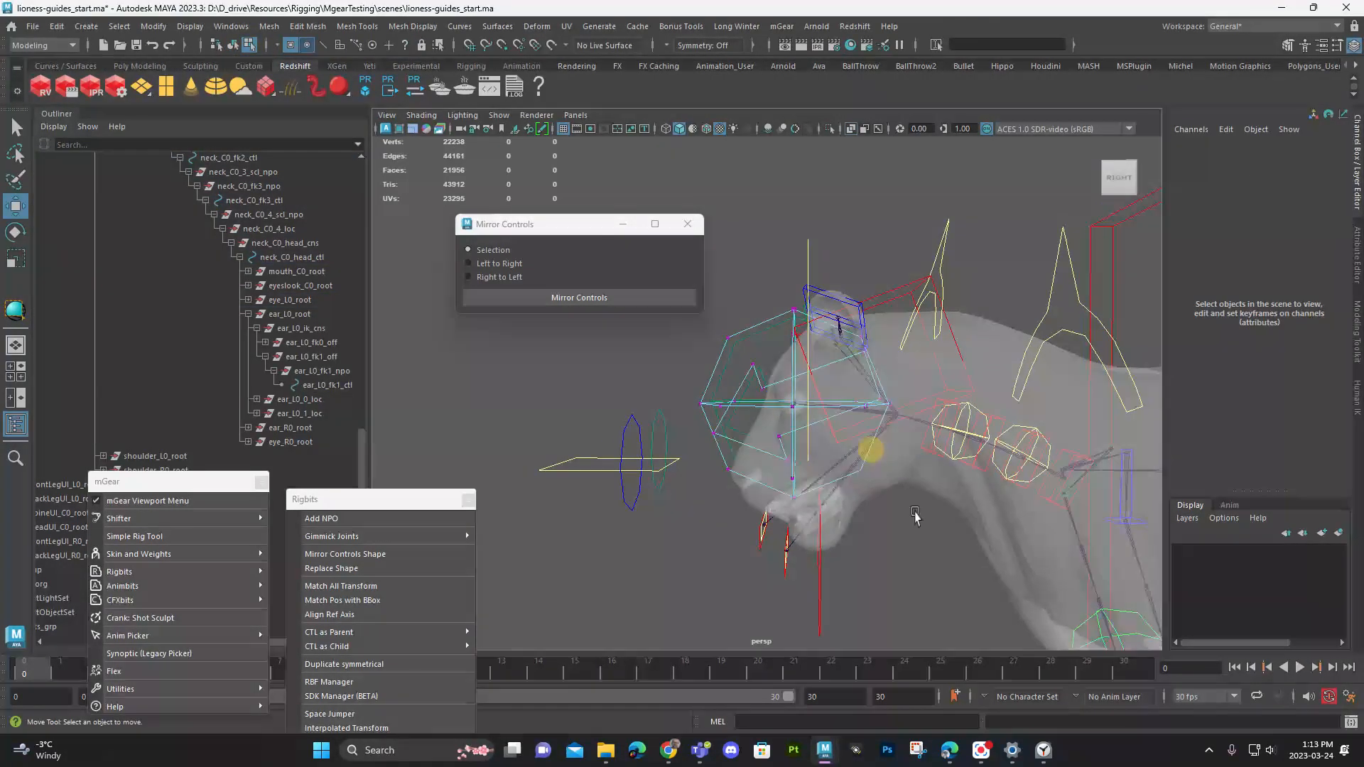
drag(904, 506, 619, 239)
key(r)
drag(794, 404, 687, 406)
alt+drag(687, 406, 930, 461)
alt+right_drag(930, 462, 1017, 499)
alt+drag(1018, 499, 828, 445)
Step: Mirror the shape of eye_L0_Over_ctl to the right eye using Mirror Controls set to Selection
key(q)
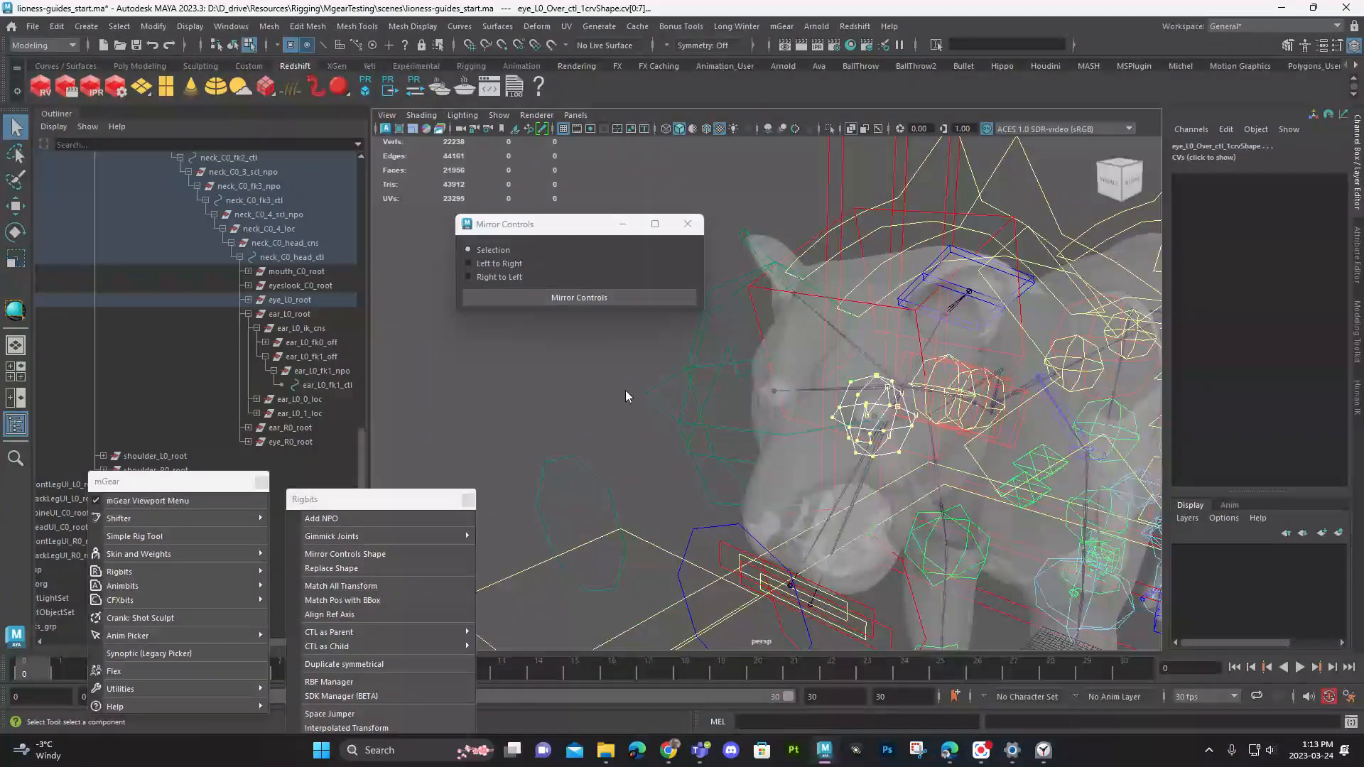
key(F8)
click(631, 381)
click(849, 426)
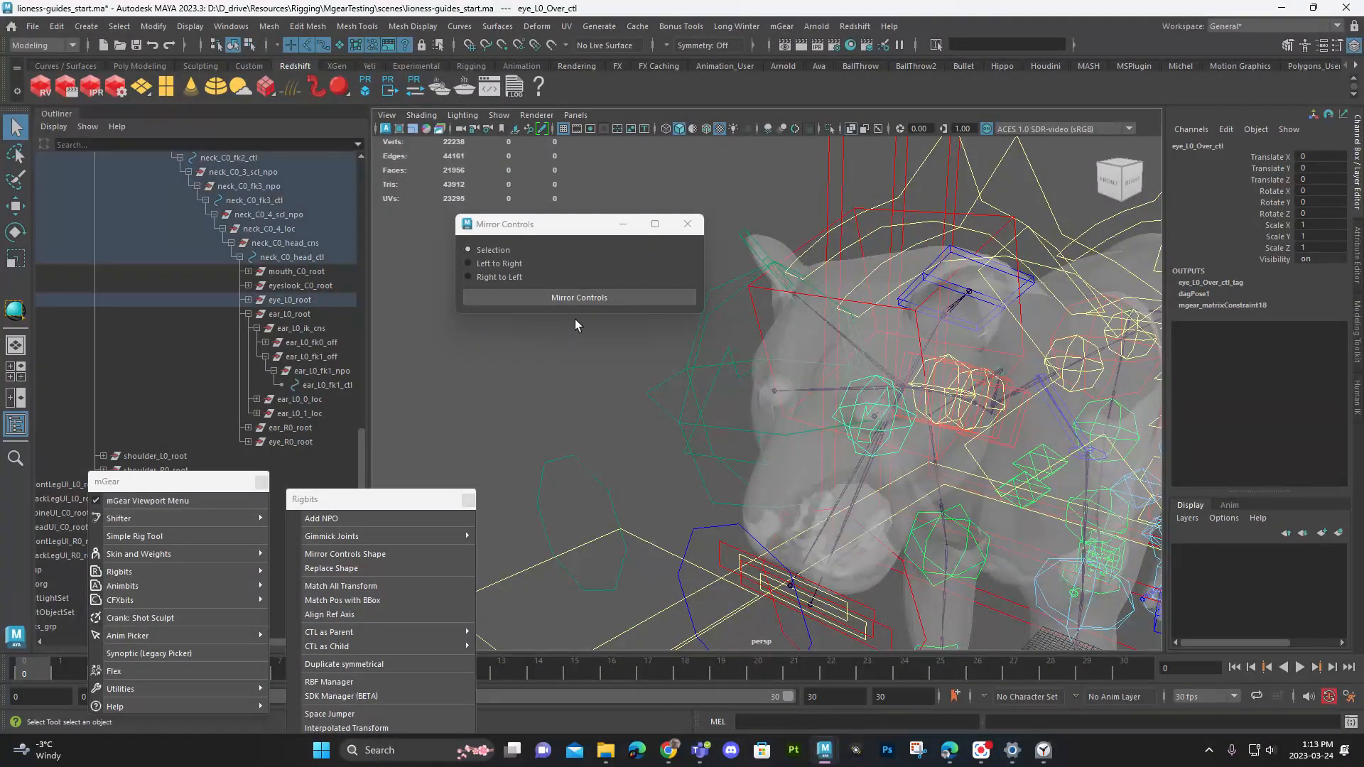
click(572, 297)
alt+drag(726, 428, 897, 500)
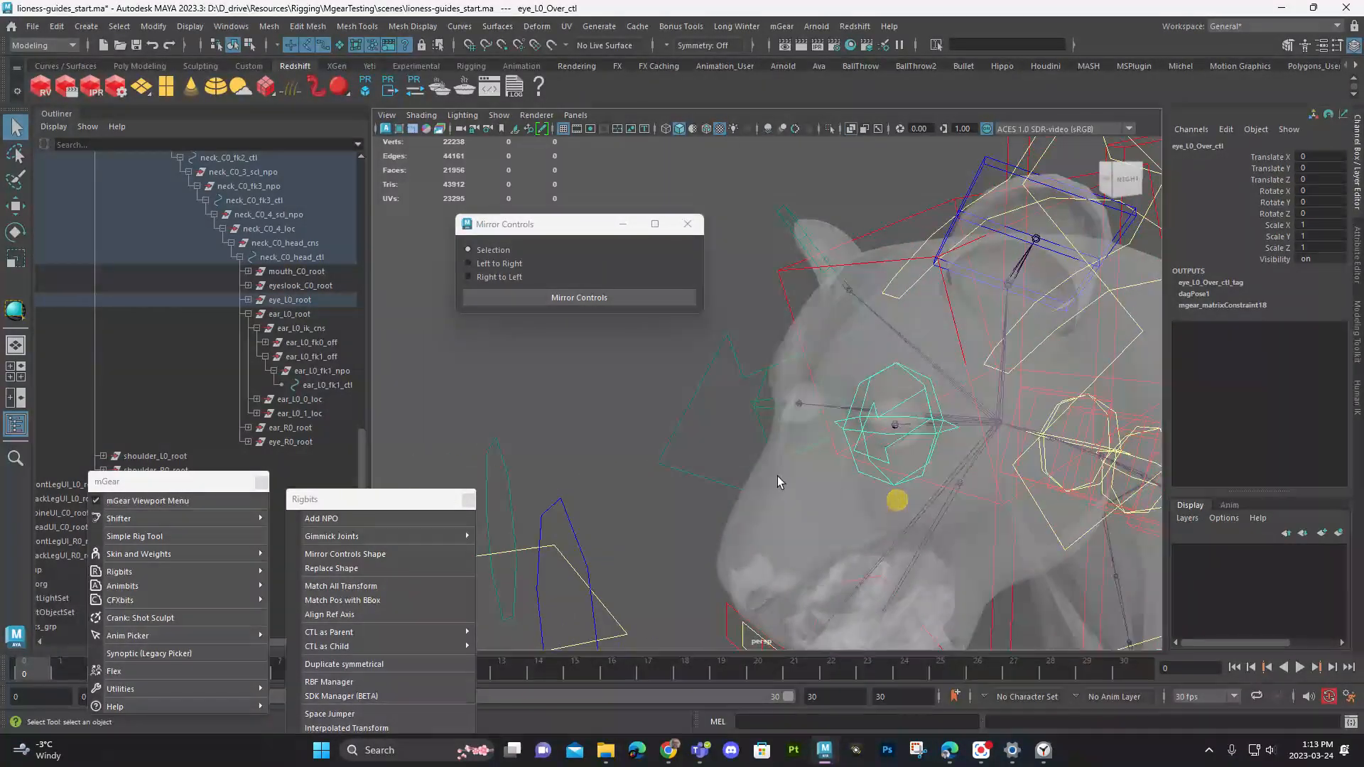
Step: Mirror the eye FK control shape from eye_L0_fk_ctl to eye_R0_fk_ctl using Mirror Controls set to Selection
click(880, 412)
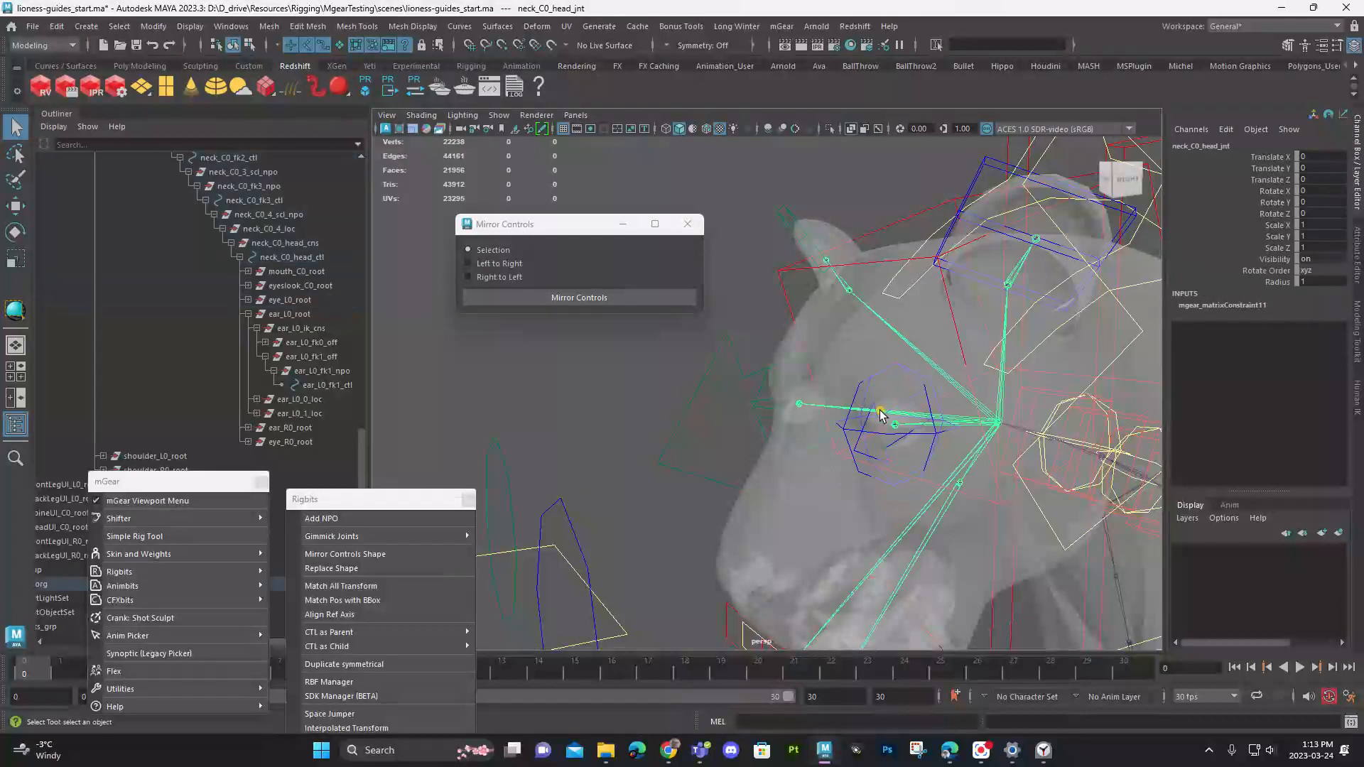
click(886, 463)
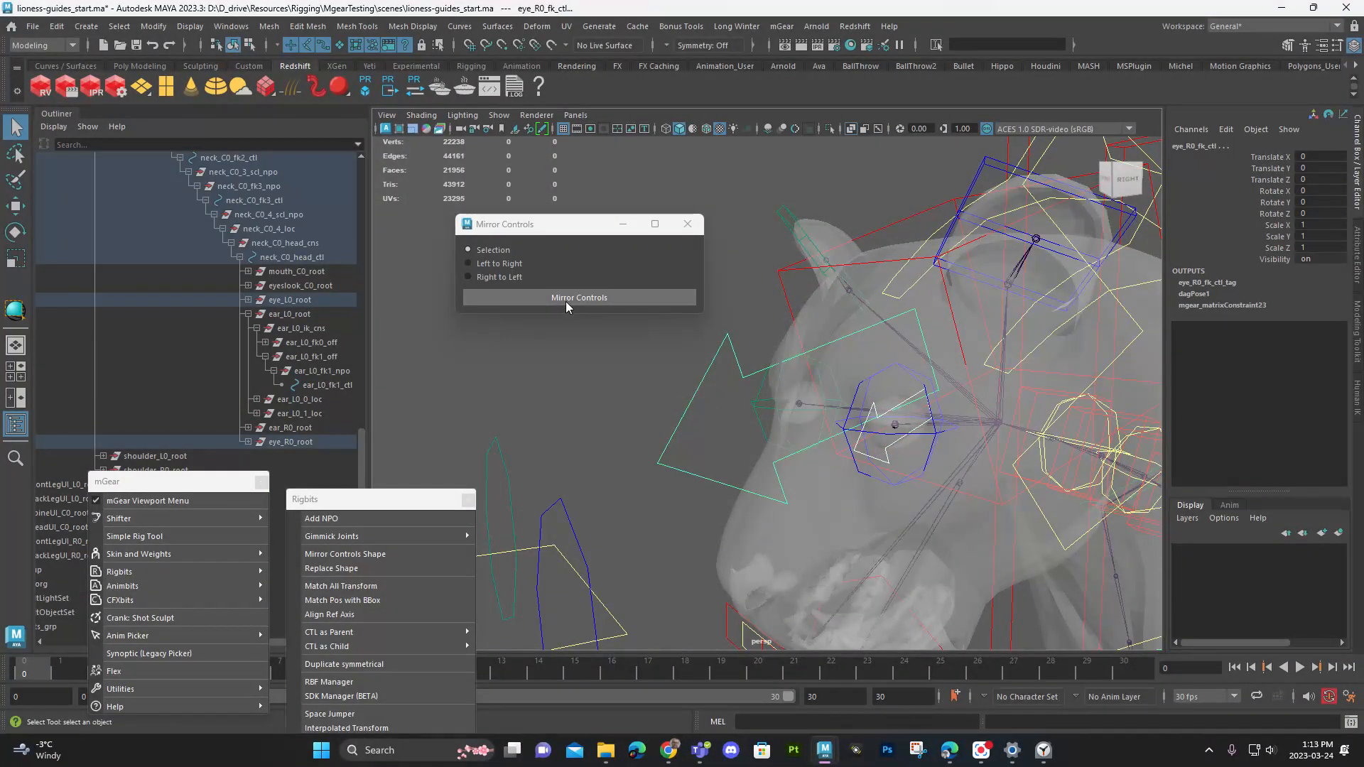
click(563, 299)
click(516, 393)
alt+right_drag(915, 465, 795, 433)
alt+drag(795, 433, 890, 436)
alt+right_drag(767, 400, 1038, 534)
alt+drag(1038, 535, 903, 481)
Step: Move the CVs of eye_L0_fk_ctl outward in front of the left eye and reselect the control in object mode
click(878, 454)
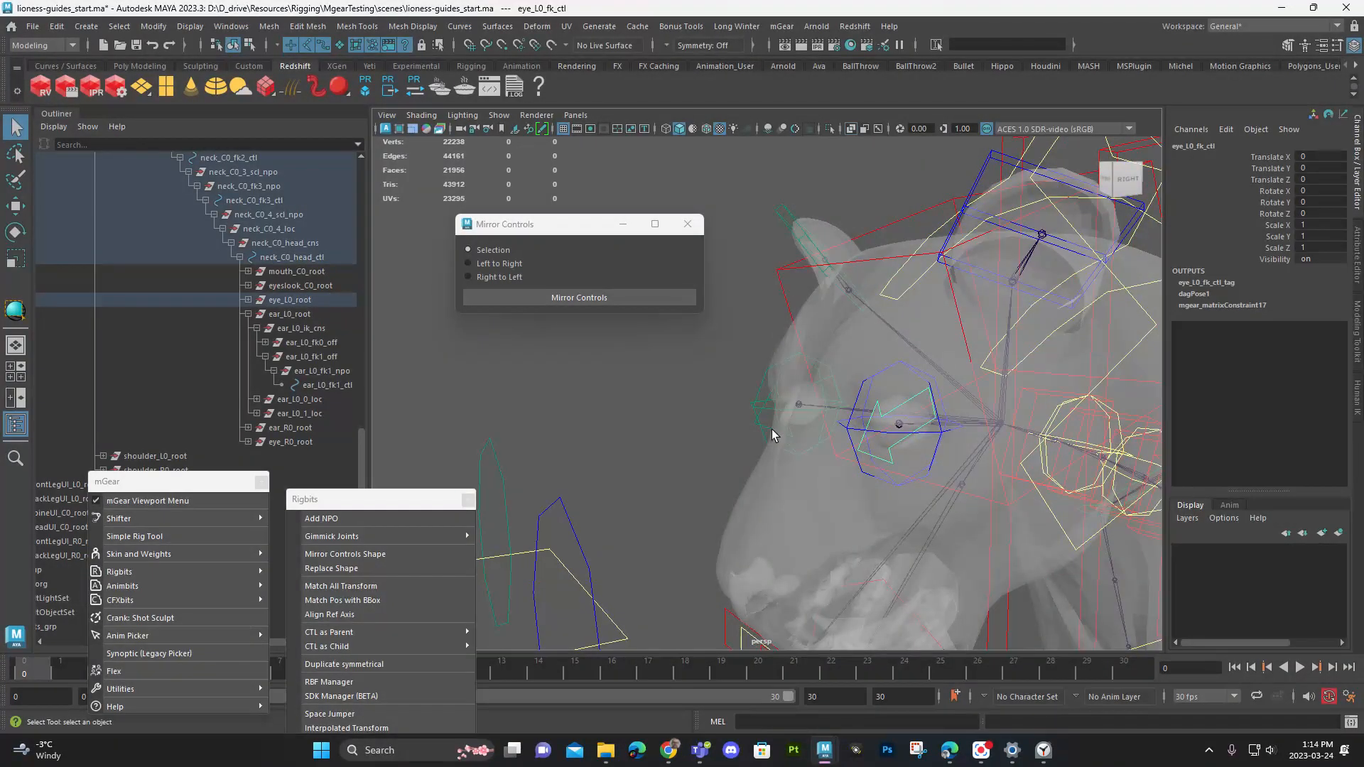
mouse_move(691, 434)
alt+mouse_down()
mouse_move(651, 424)
mouse_move(817, 462)
alt+mouse_up()
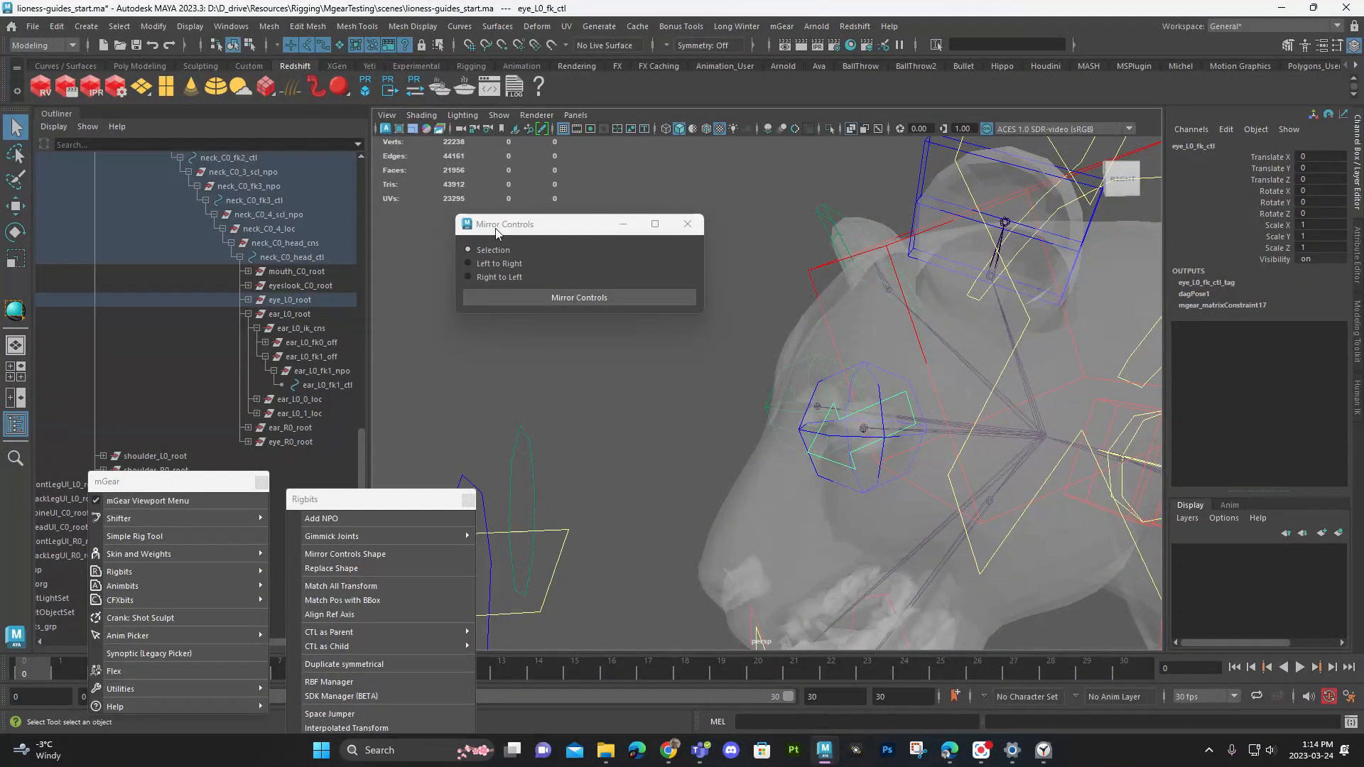
click(250, 47)
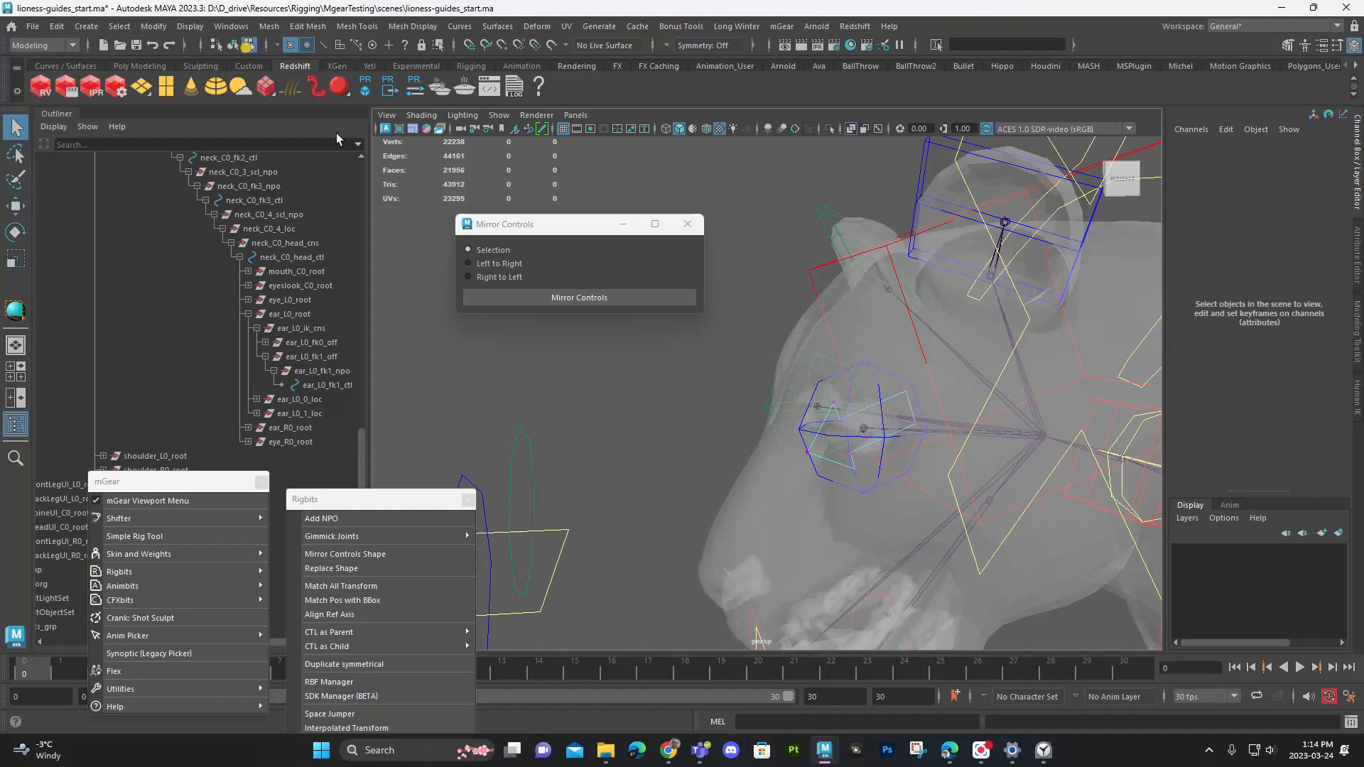
drag(760, 364, 952, 480)
key(w)
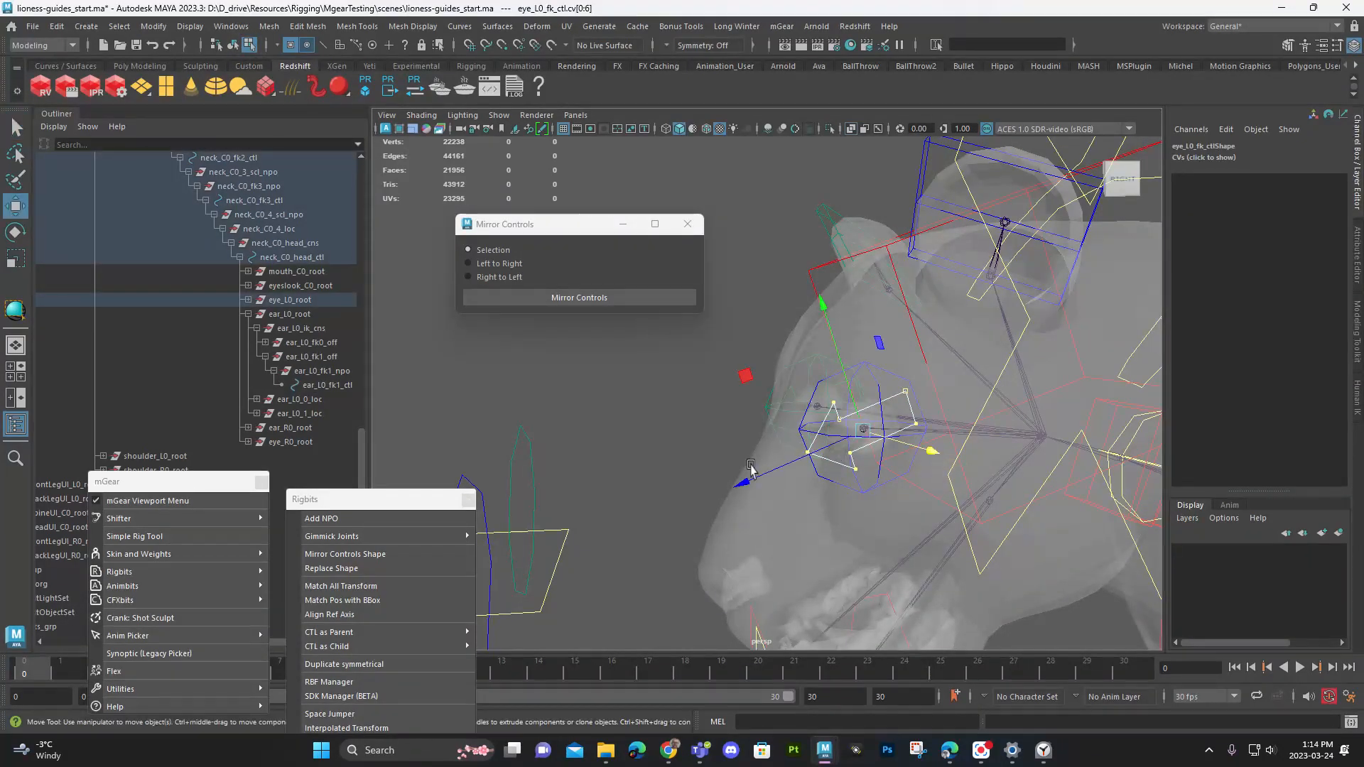
drag(747, 480, 692, 504)
key(q)
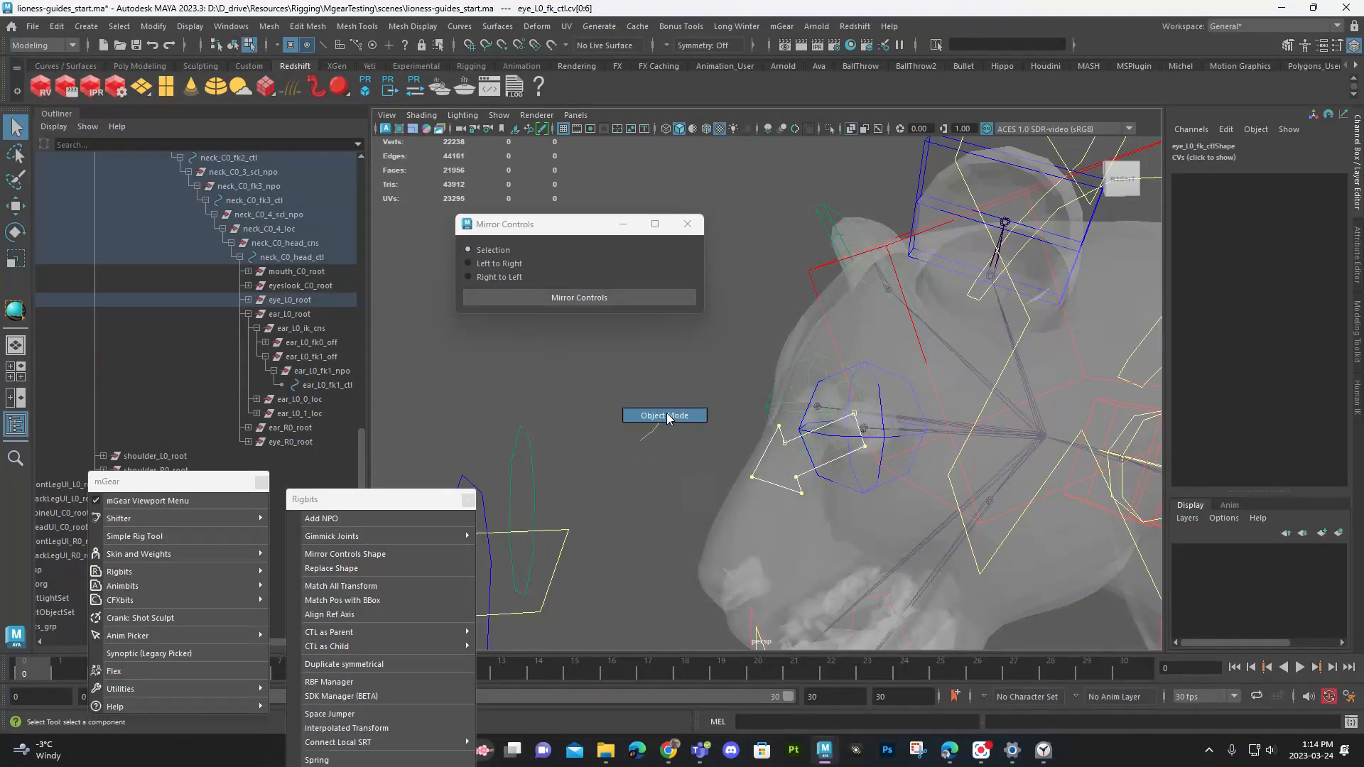
key(F8)
click(668, 412)
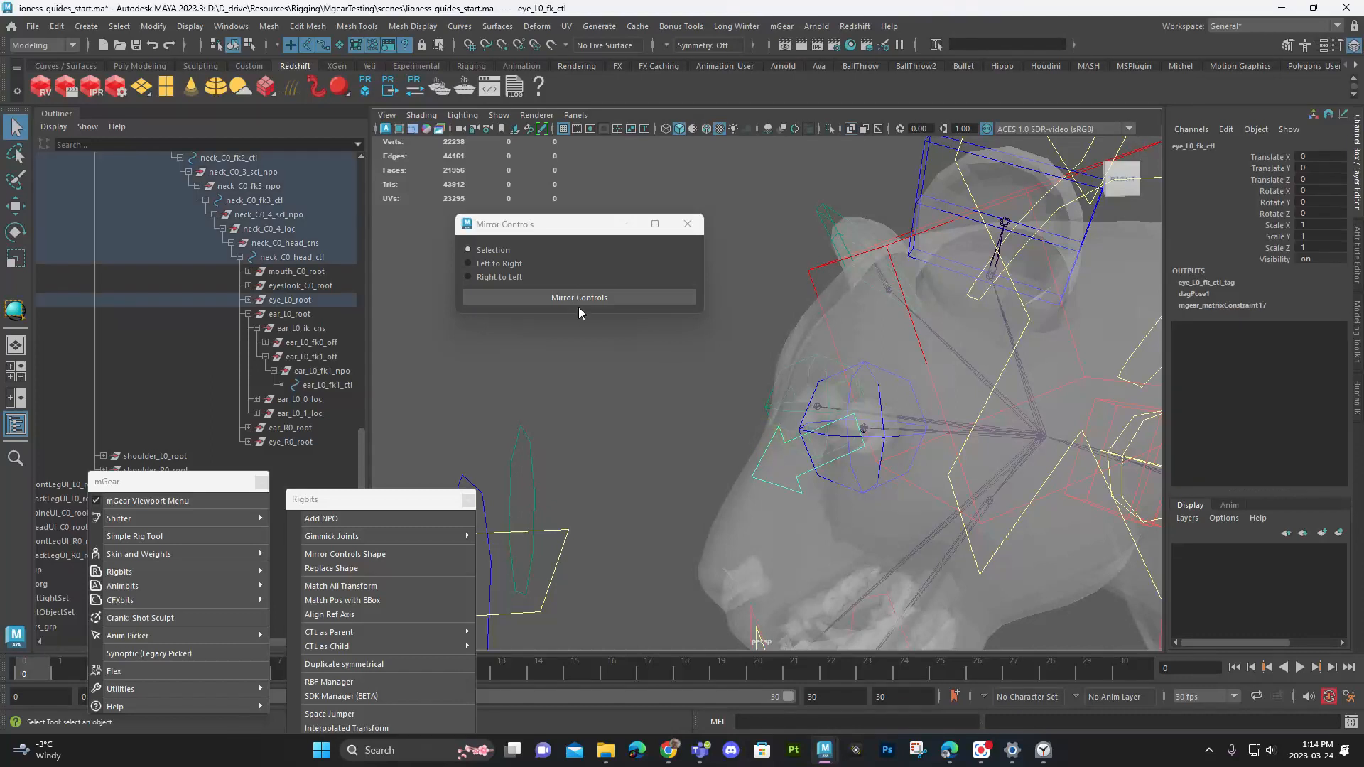
Step: Scale up the CVs of the front left knee control legFront_L0_knee_ctl around the leg and return to object mode
alt+drag(635, 403, 790, 446)
alt+drag(820, 358, 773, 271)
alt+middle_drag(893, 429, 837, 327)
alt+drag(910, 395, 852, 424)
click(838, 404)
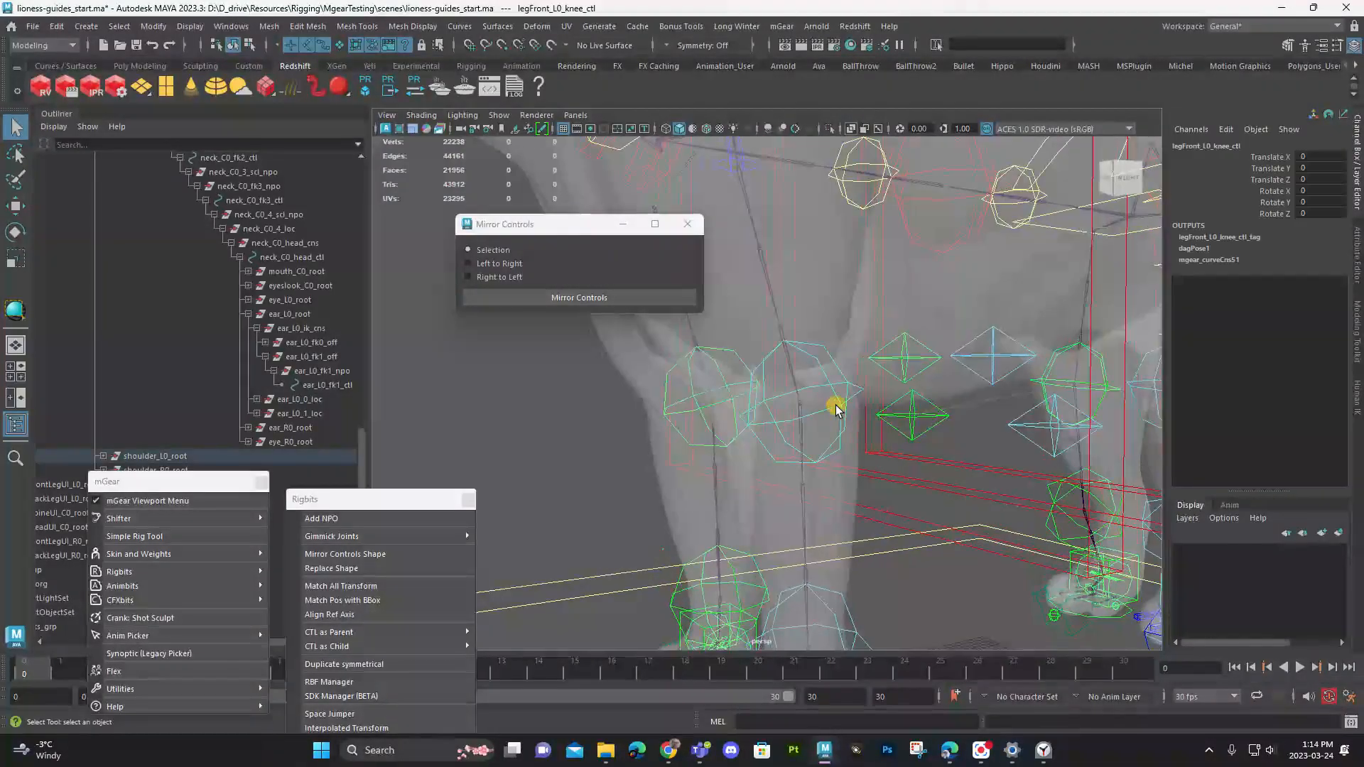
right_click(836, 410)
click(832, 406)
click(248, 47)
alt+drag(808, 401, 857, 390)
drag(847, 488, 683, 341)
key(r)
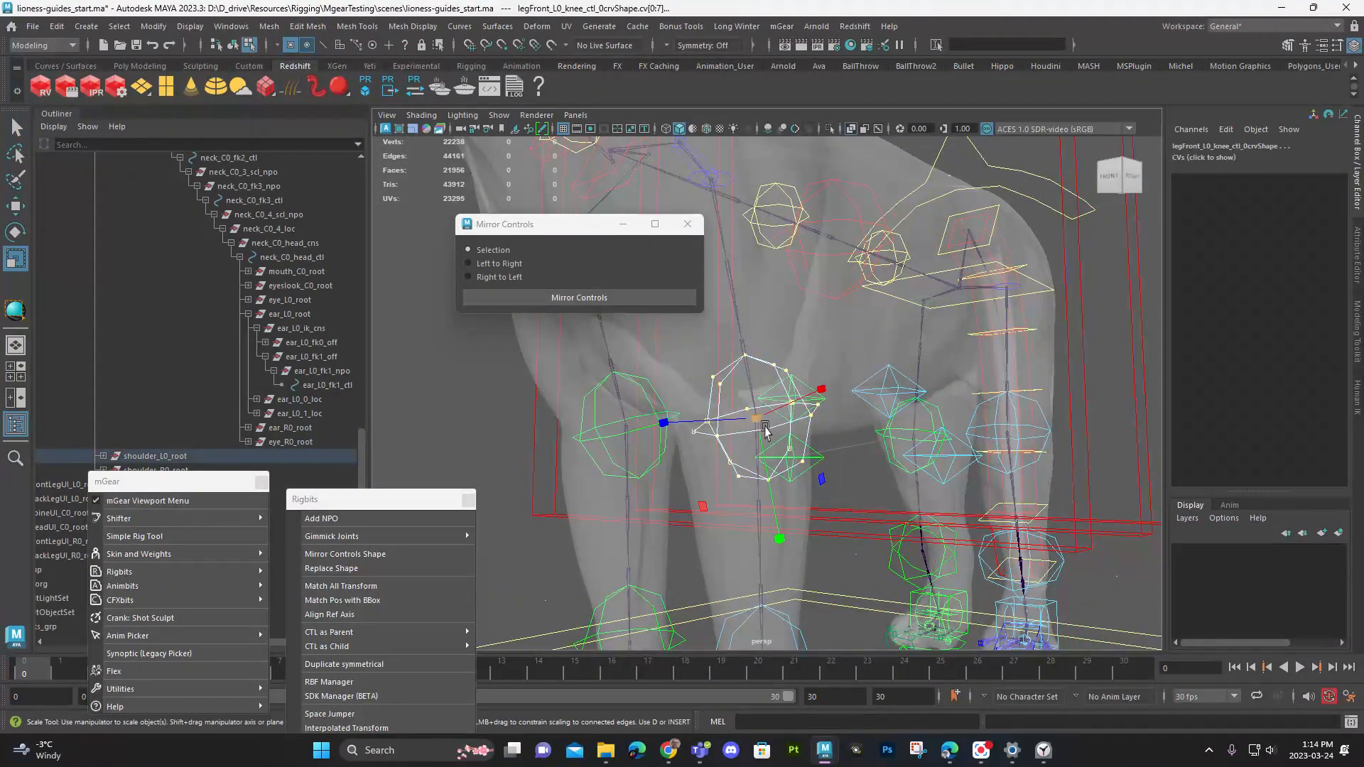
drag(757, 419, 894, 422)
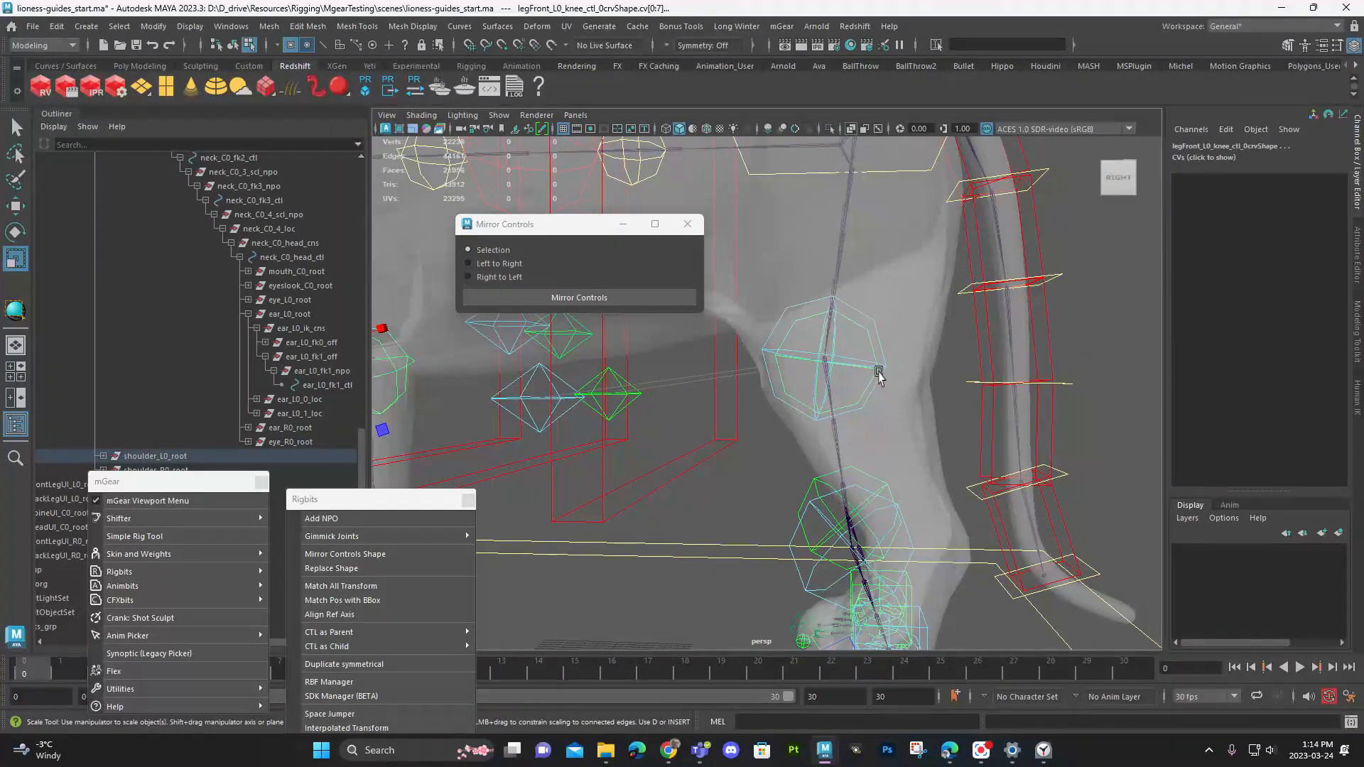
alt+drag(880, 370, 871, 384)
key(F8)
click(1066, 340)
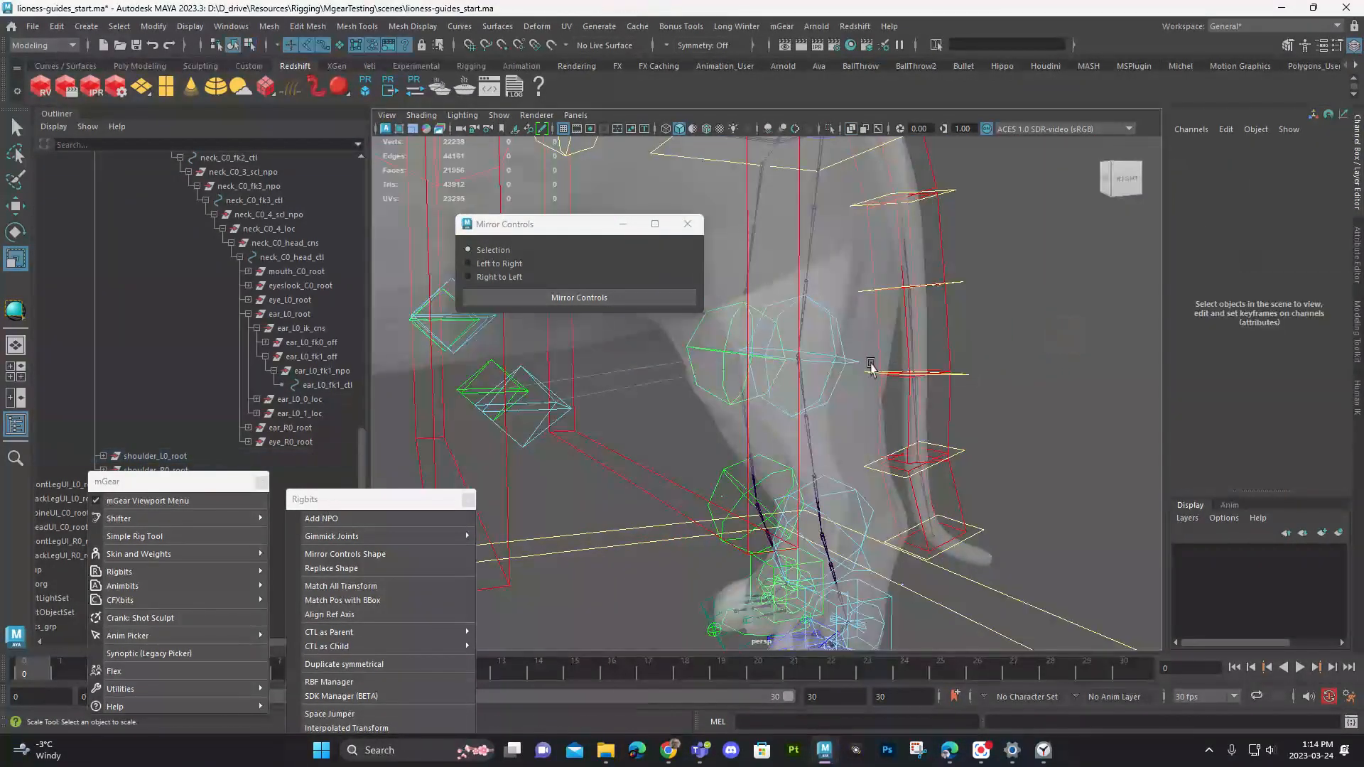
Step: Scale up the CVs of the back left knee control legBack_L0_knee_ctl around the hind leg
alt+drag(821, 344, 808, 355)
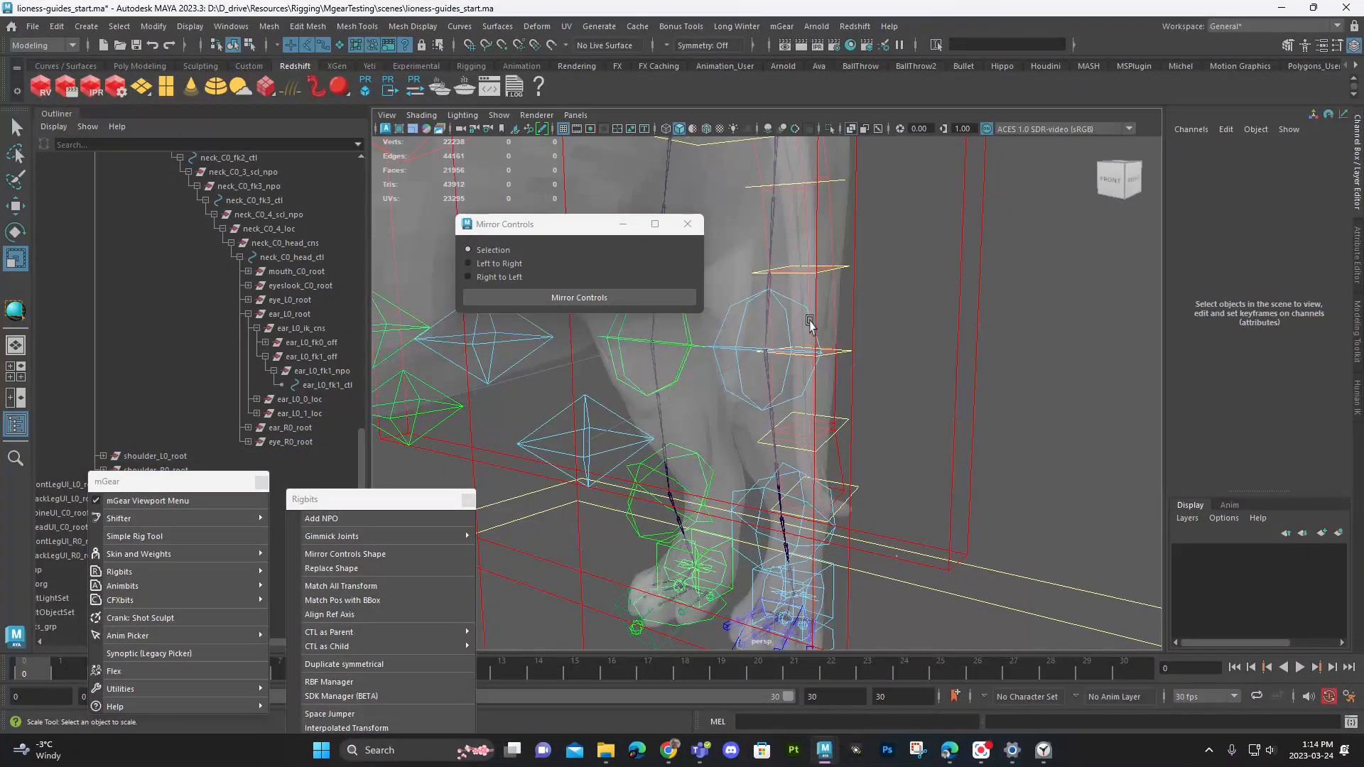
click(809, 323)
click(248, 45)
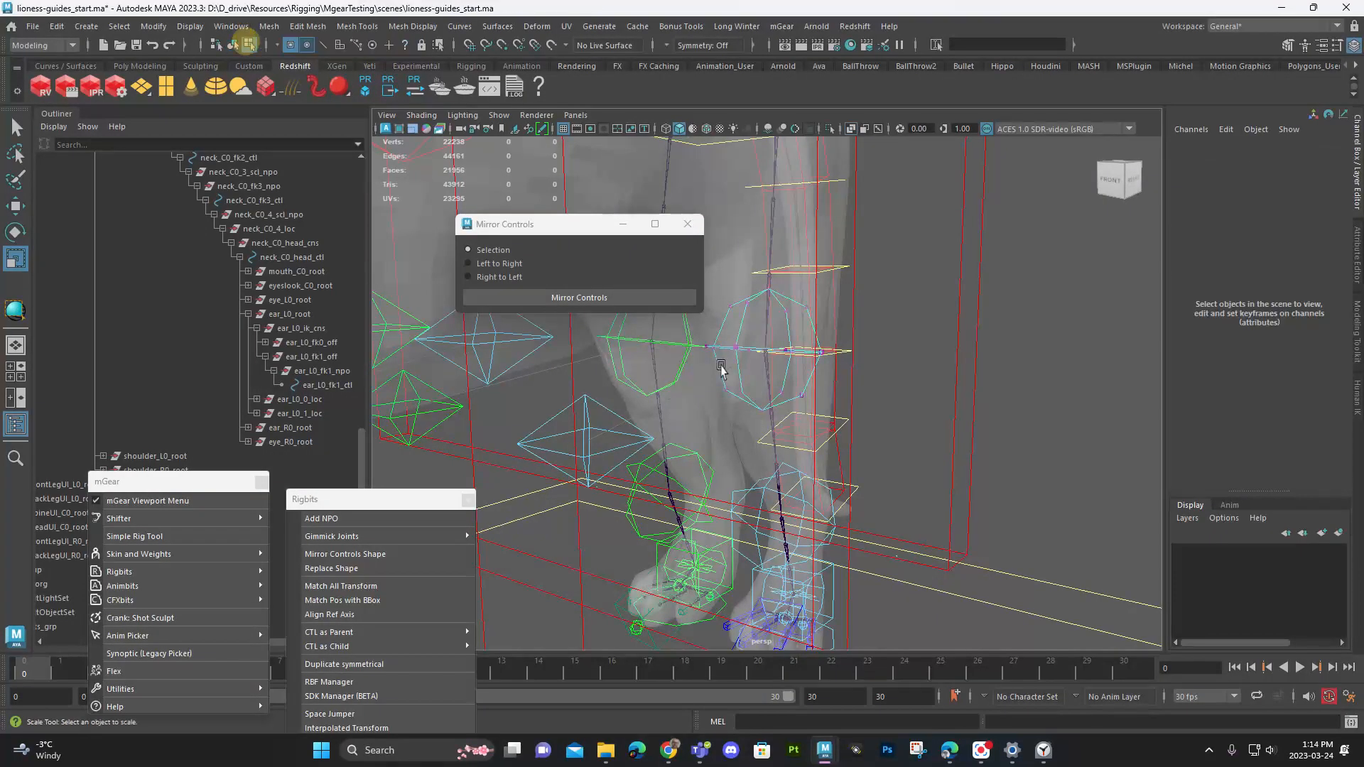
drag(737, 310, 712, 290)
drag(767, 353, 817, 357)
Step: Examine the hind leg's knee, ankle and foot controls from several angles
alt+drag(849, 358, 770, 394)
alt+middle_drag(792, 488, 755, 360)
alt+drag(755, 360, 775, 462)
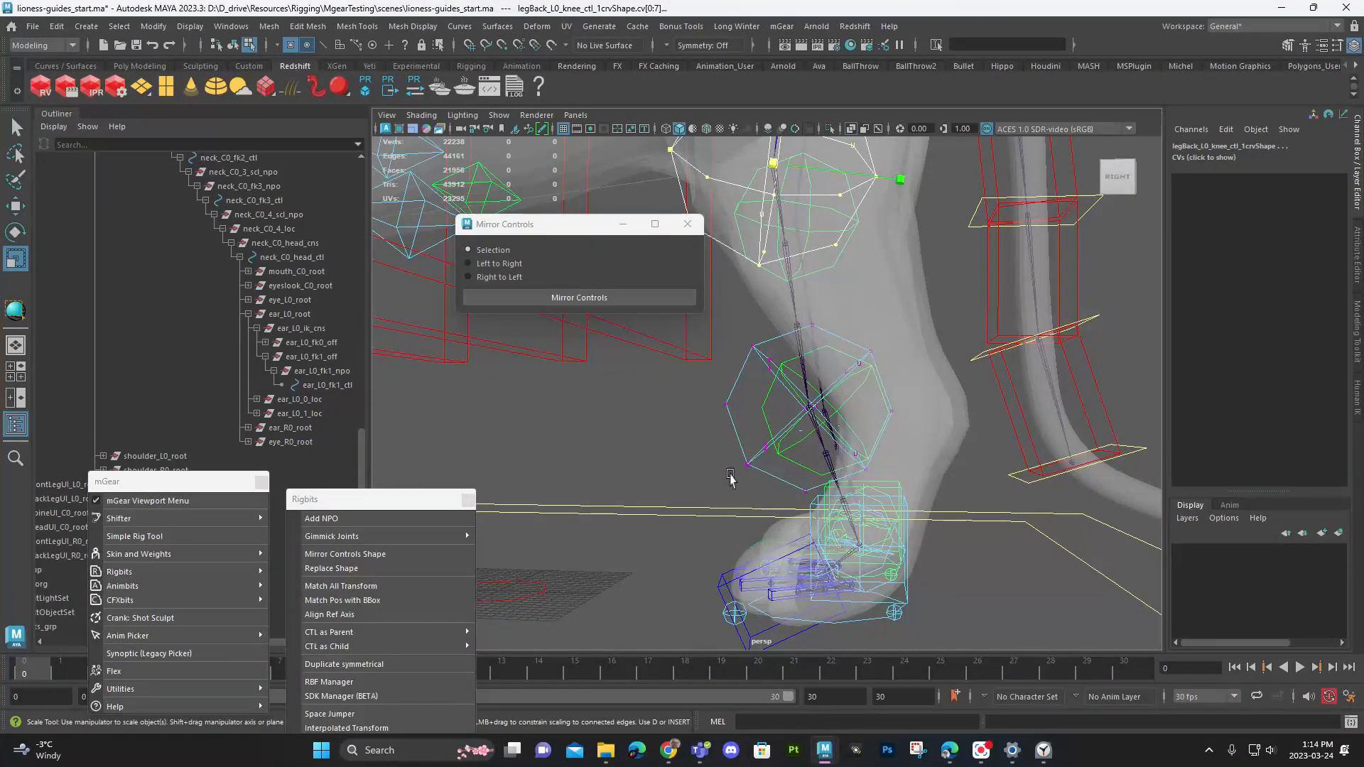
alt+right_drag(908, 424, 874, 481)
alt+drag(874, 482, 790, 522)
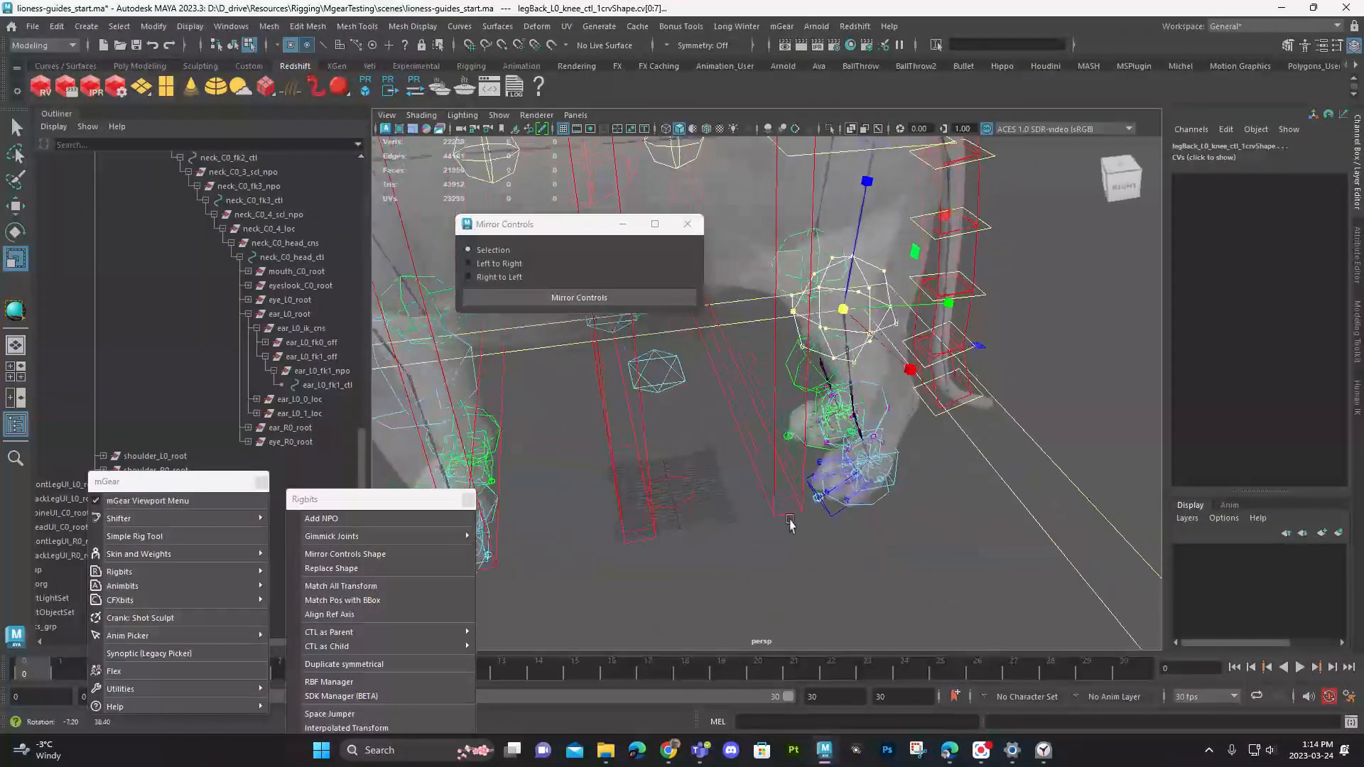
alt+right_drag(790, 522, 1029, 569)
alt+drag(1029, 568, 850, 474)
alt+right_drag(849, 474, 491, 419)
alt+middle_drag(803, 476, 888, 544)
mouse_move(888, 544)
alt+mouse_down()
mouse_move(980, 578)
mouse_move(910, 551)
alt+mouse_up()
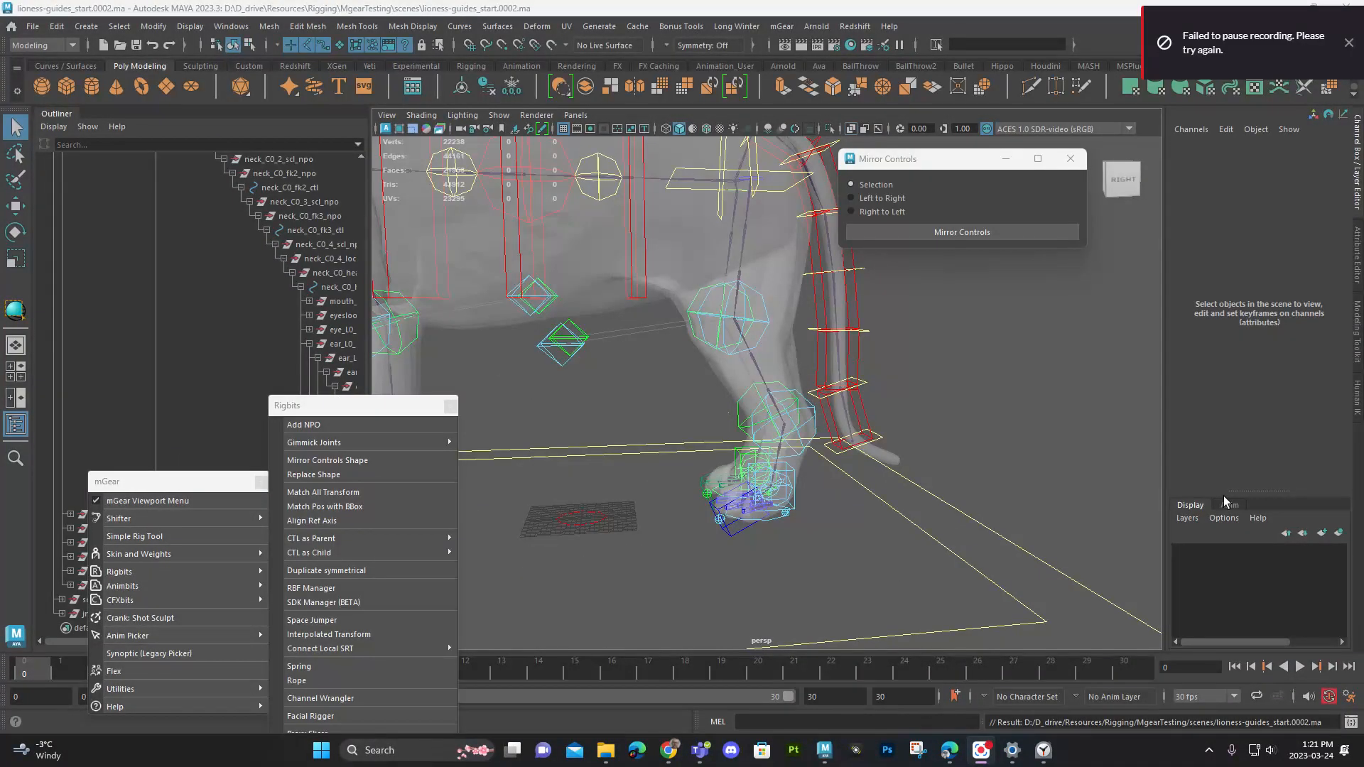
Step: Inspect how the foot and toe controls sit around the lioness's front paws
alt+drag(828, 513, 772, 461)
alt+right_drag(767, 407, 722, 472)
alt+middle_drag(722, 471, 788, 477)
alt+drag(788, 477, 872, 529)
alt+middle_drag(777, 441, 823, 501)
alt+drag(839, 395, 953, 390)
alt+middle_drag(760, 436, 866, 444)
alt+drag(787, 478, 912, 515)
alt+middle_drag(912, 515, 916, 414)
alt+right_drag(852, 454, 916, 469)
alt+middle_drag(817, 483, 786, 457)
alt+drag(785, 457, 799, 415)
alt+right_drag(753, 433, 788, 441)
alt+middle_drag(789, 441, 803, 414)
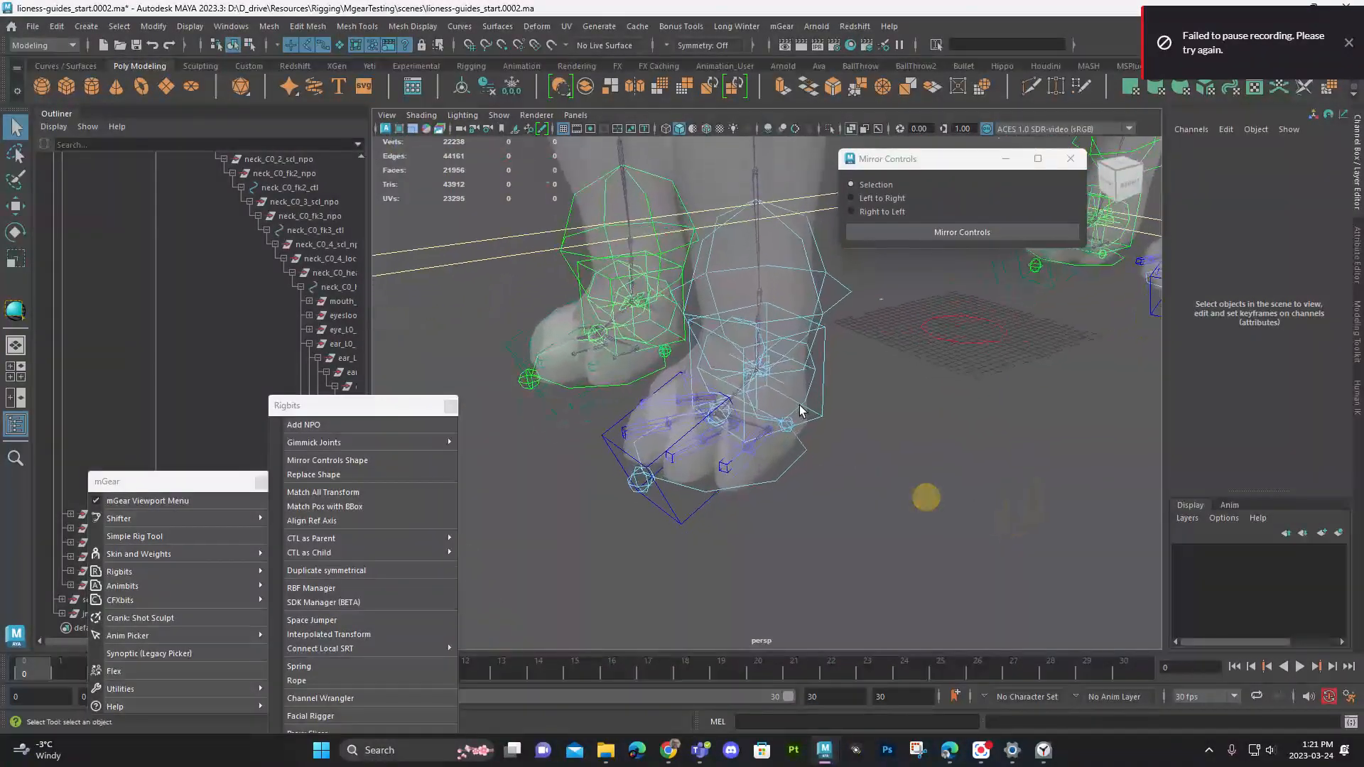
Step: Test the front left foot roll control footFront_L0_roll_ctl with several rotations, and undo them
click(813, 389)
alt+drag(812, 388, 885, 423)
alt+middle_drag(885, 424, 803, 426)
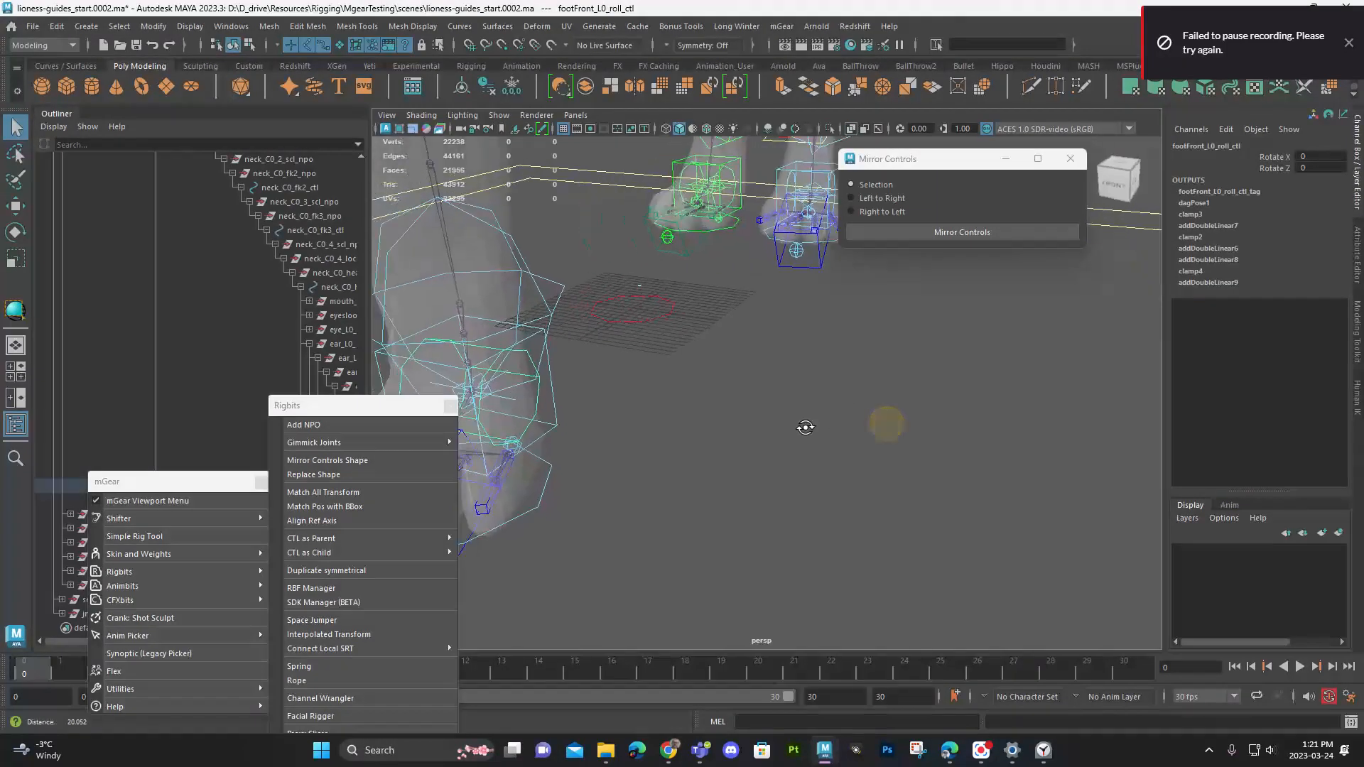
alt+drag(804, 427, 670, 414)
key(f)
key(e)
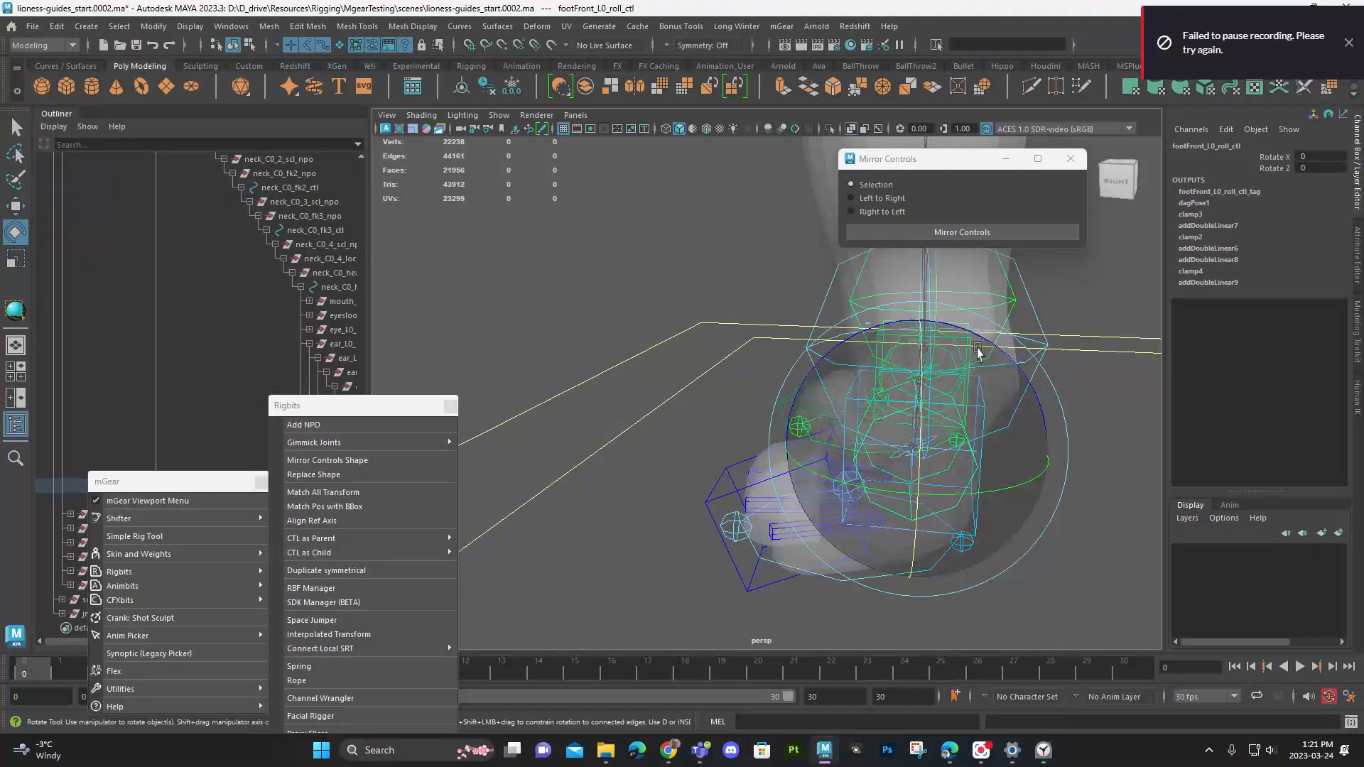
mouse_move(981, 351)
mouse_down()
mouse_move(935, 330)
mouse_move(995, 363)
mouse_up()
key(ctrl+z)
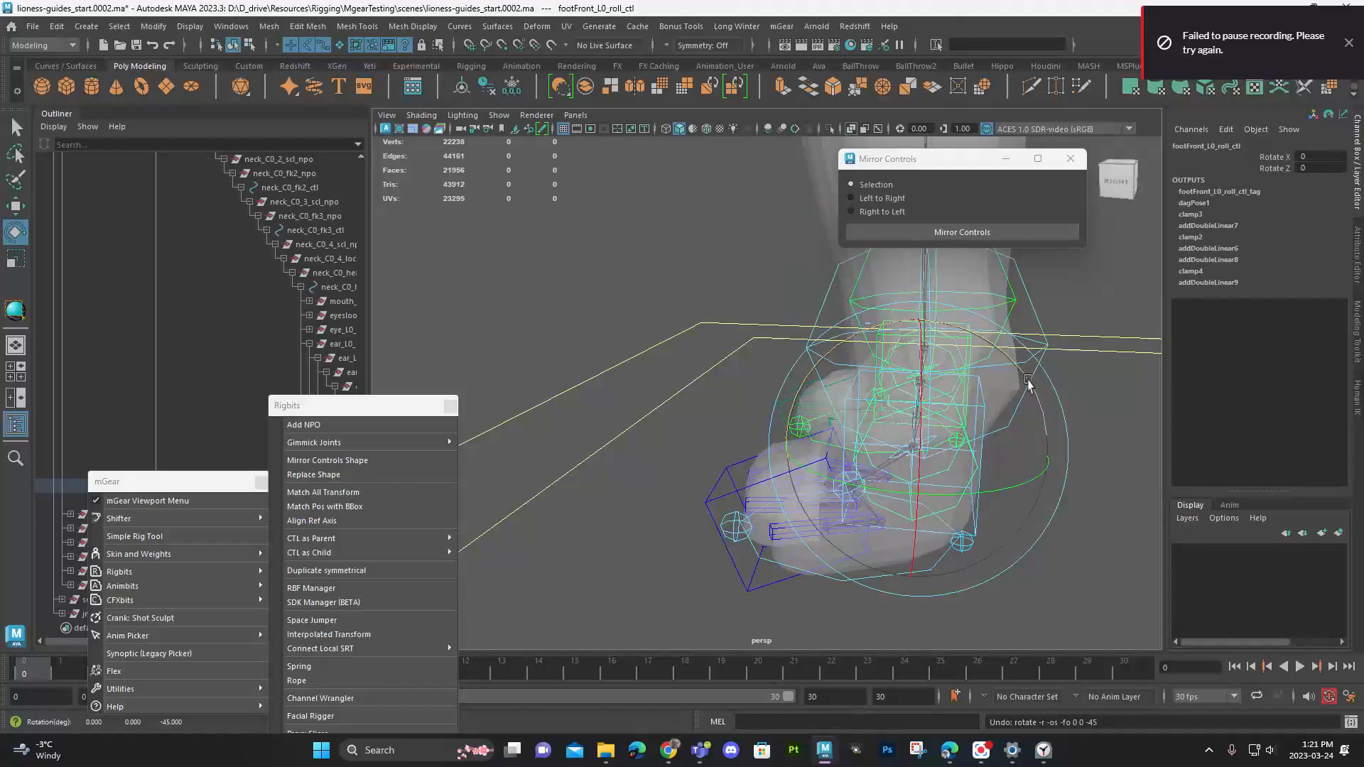
right_click(705, 278)
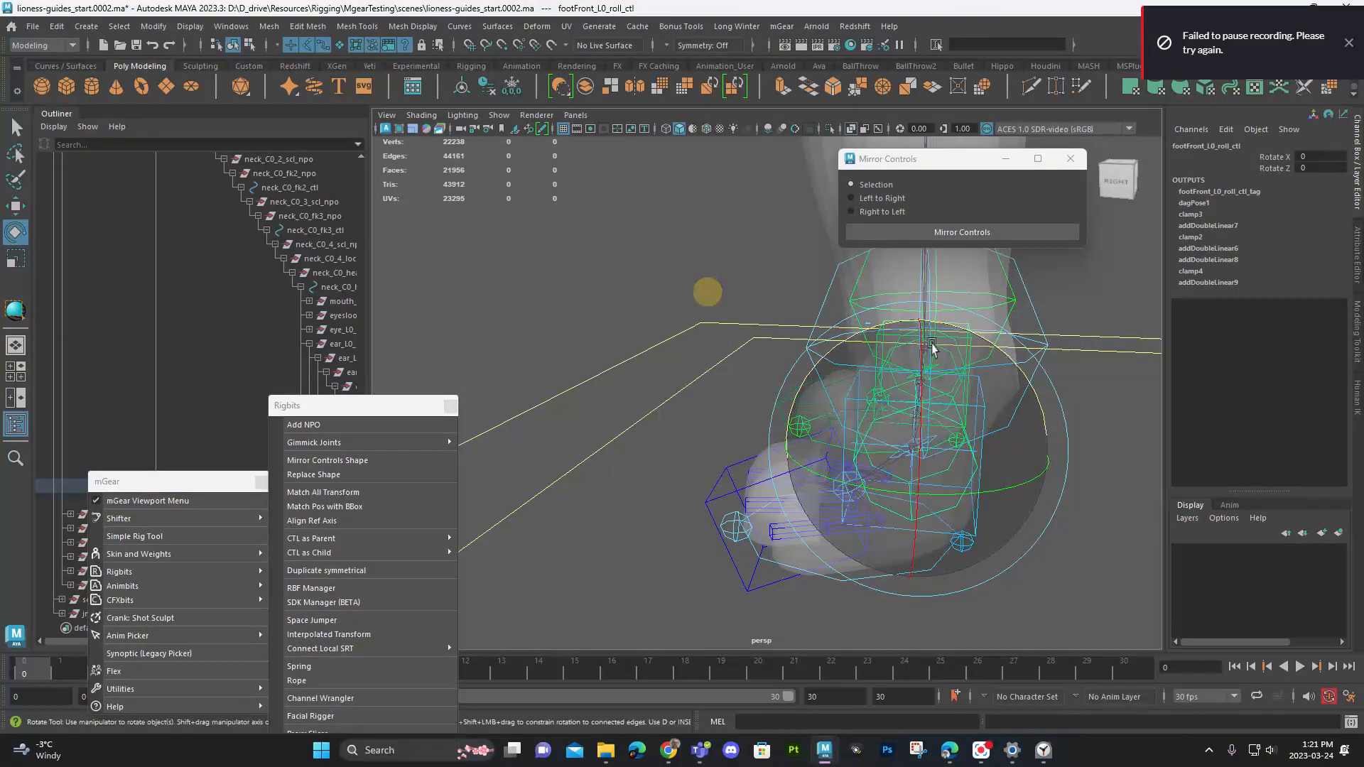
drag(975, 340, 983, 444)
key(ctrl+z)
key(ctrl+z)
key(ctrl+z)
key(ctrl+z)
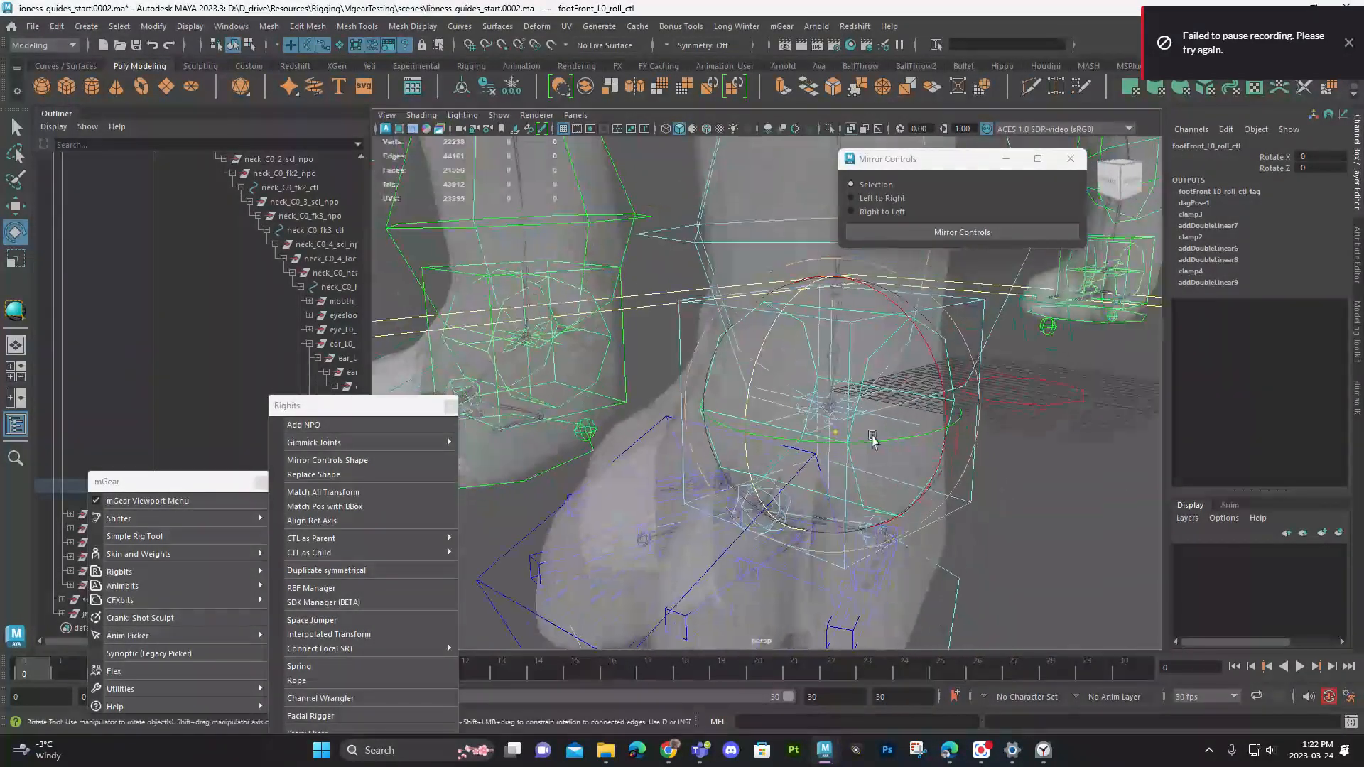
Step: Isolate the front left foot roll control footFront_L0_roll_ctl and scale its CVs sideways so the shape extends past the paw
key(ctrl+1)
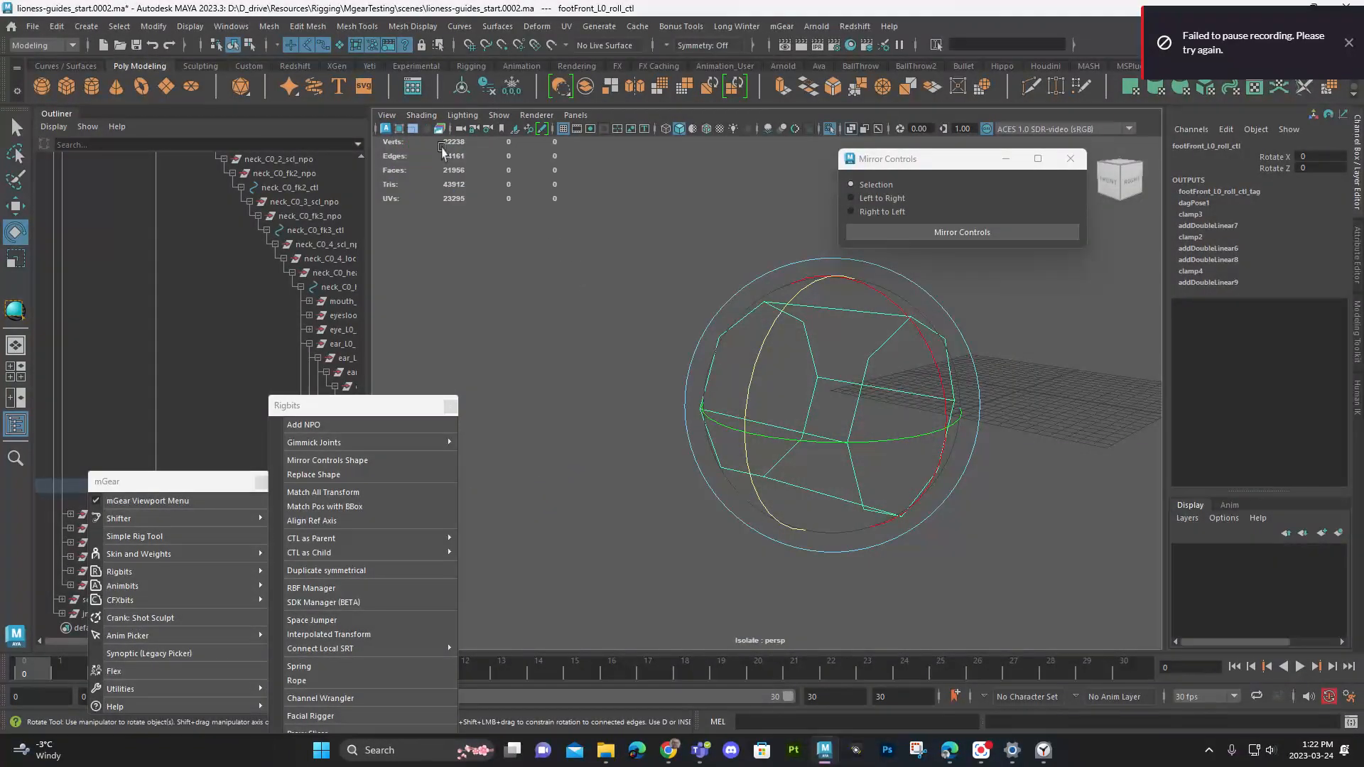
click(250, 45)
key(r)
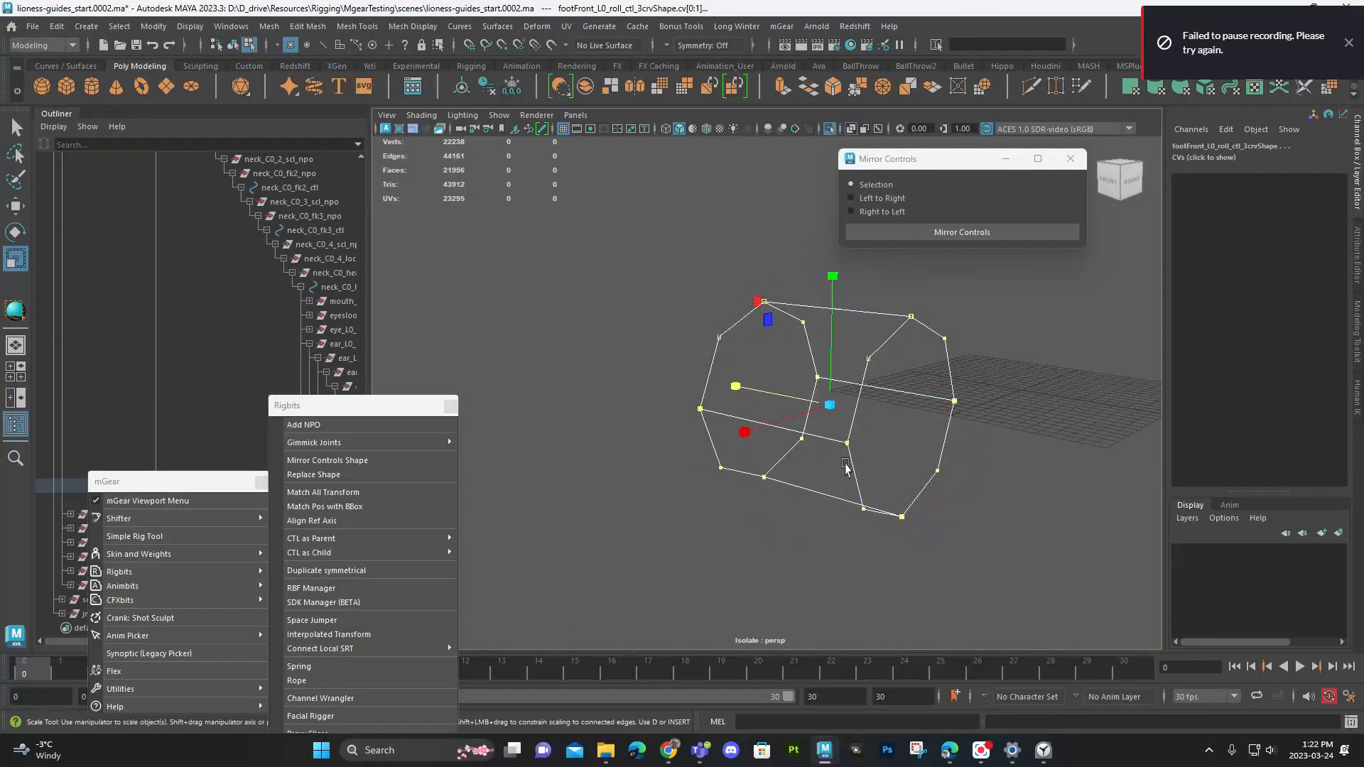
drag(741, 395, 586, 373)
key(ctrl+1)
alt+drag(1043, 440, 977, 438)
alt+right_drag(977, 438, 837, 438)
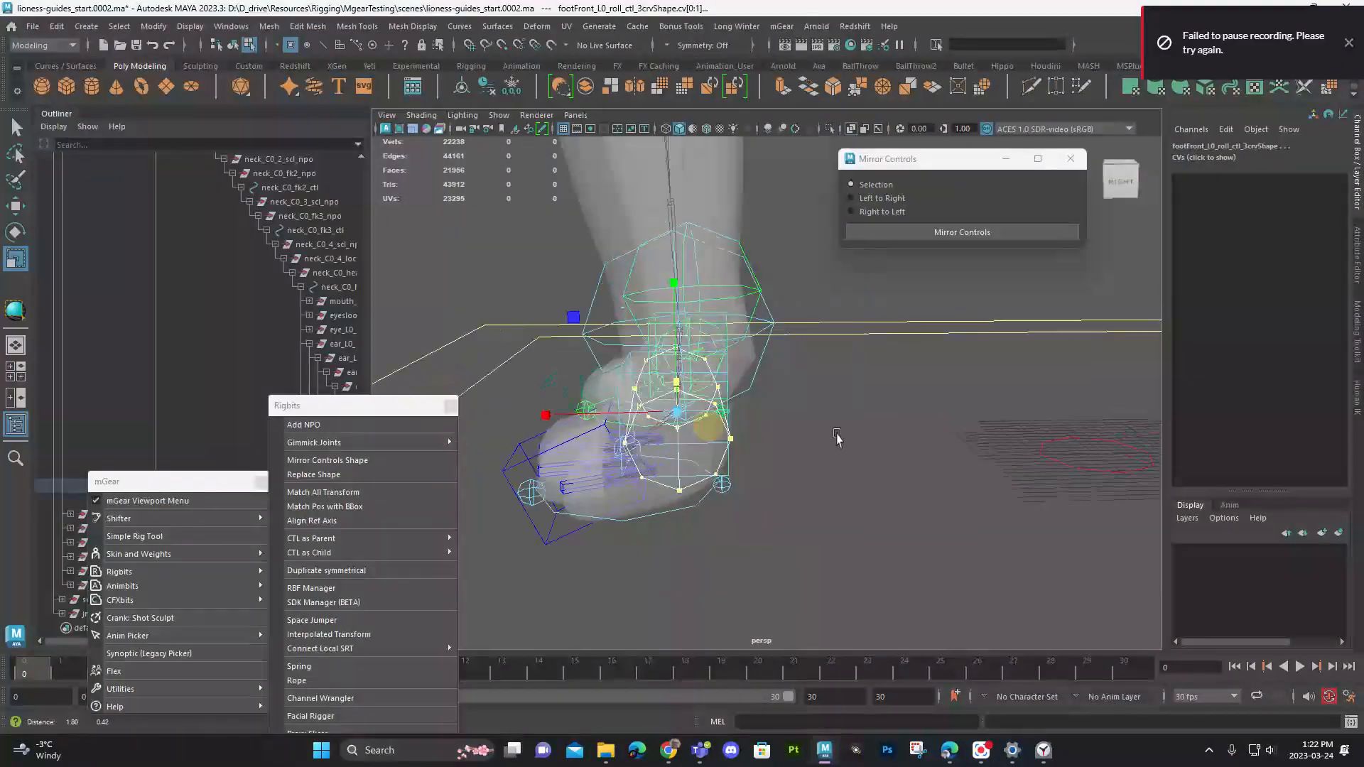
alt+middle_drag(838, 438, 775, 436)
click(775, 435)
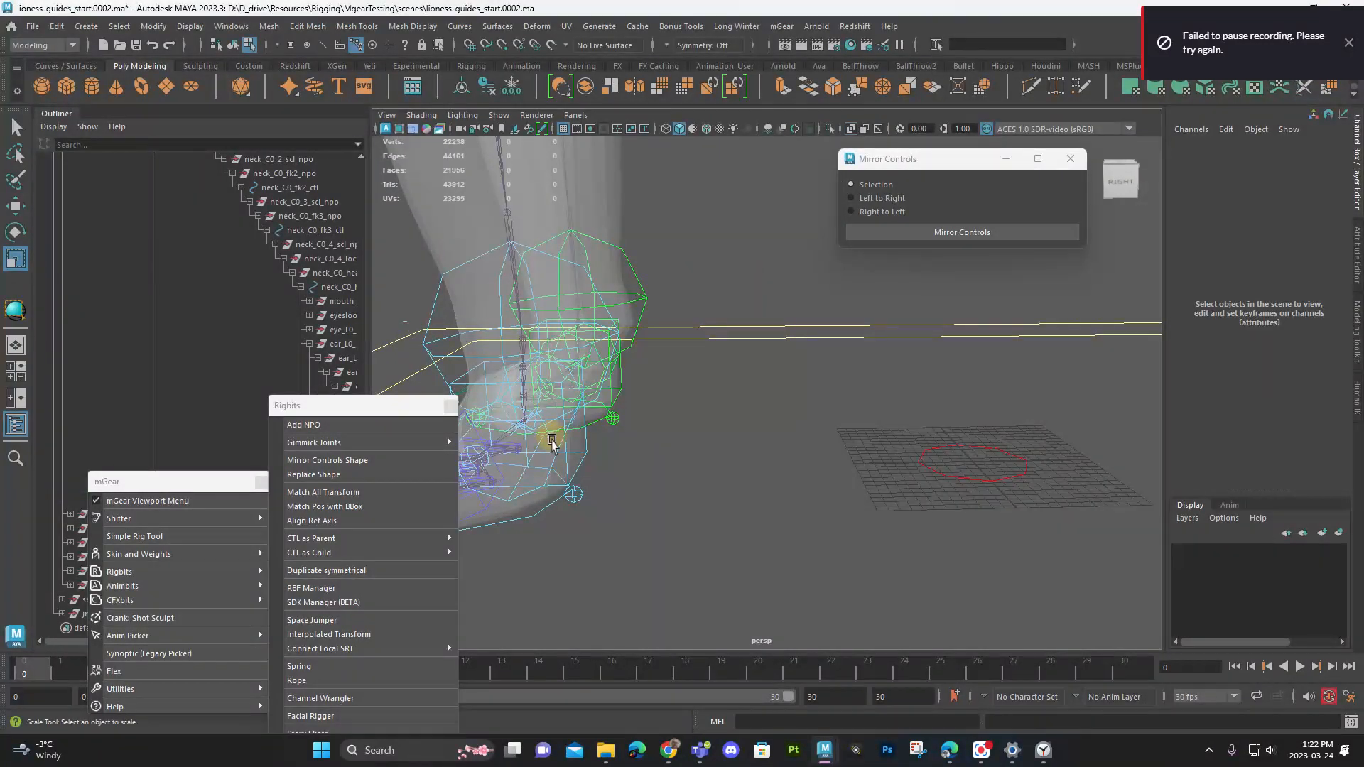
Step: Mirror the shape of footFront_L0_roll_ctl to the opposite front foot using the current selection
alt+drag(556, 477, 652, 495)
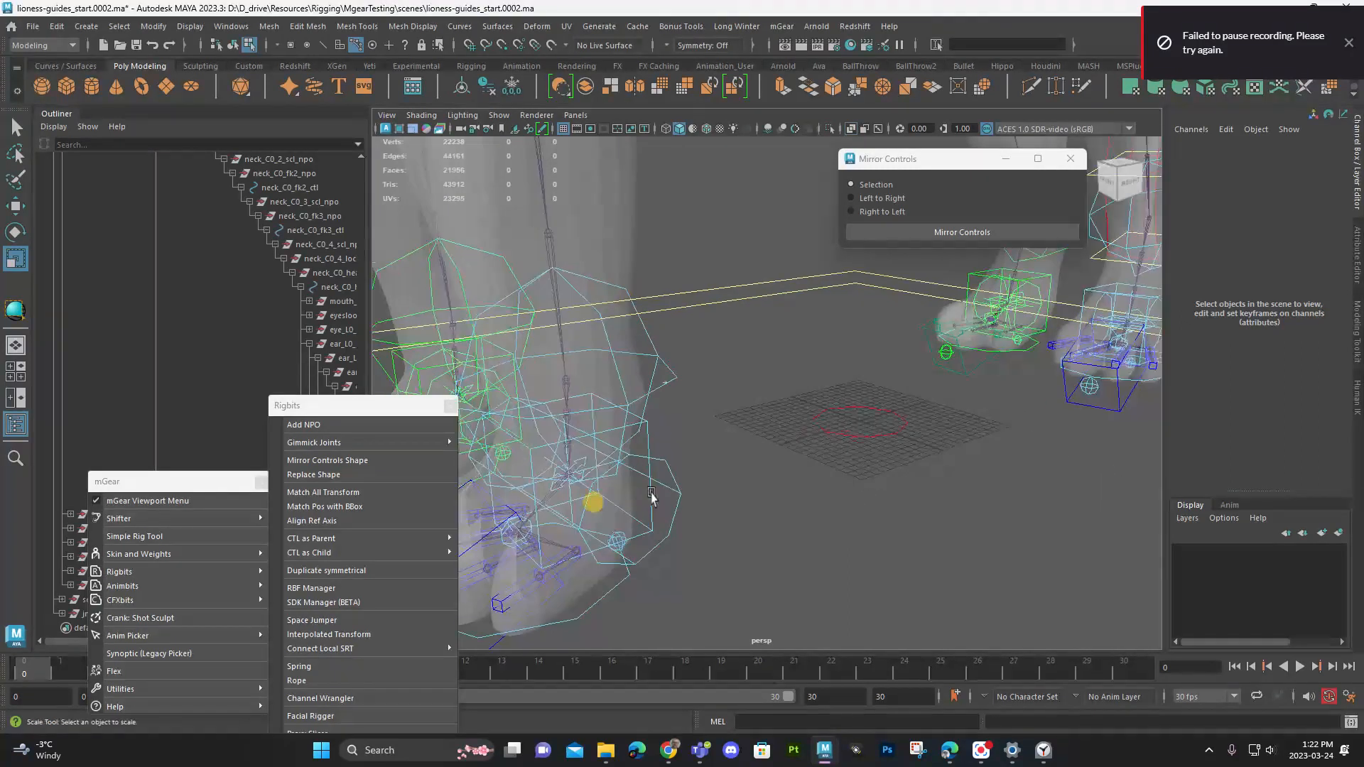
right_click(669, 370)
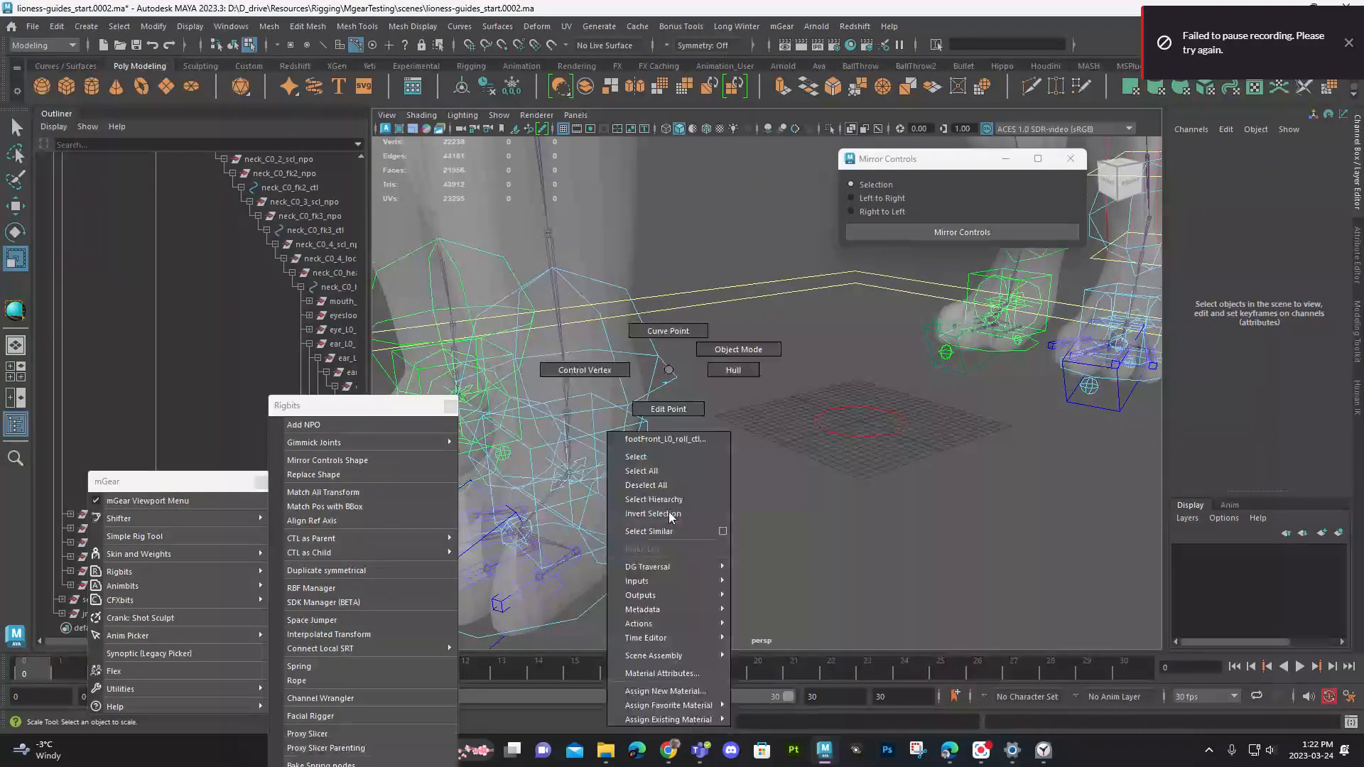
click(665, 371)
click(231, 45)
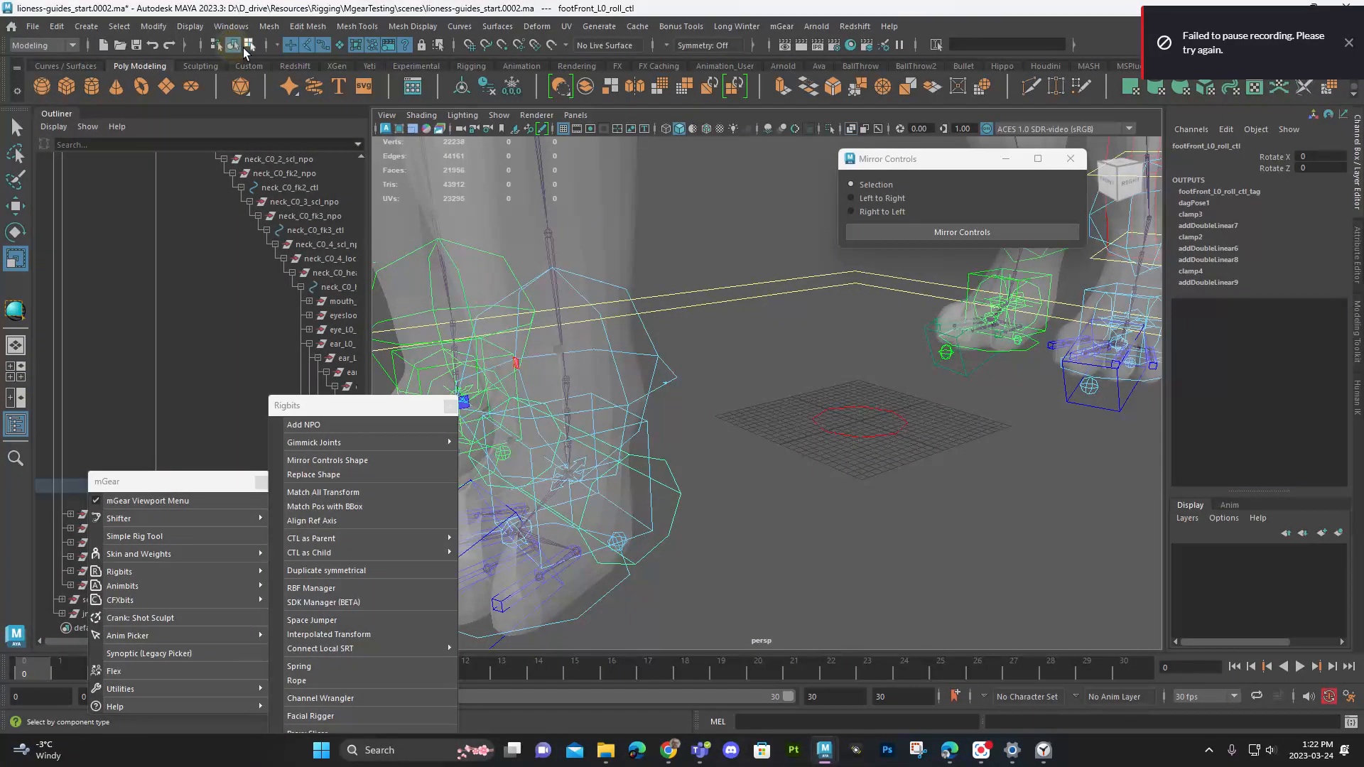
key(f)
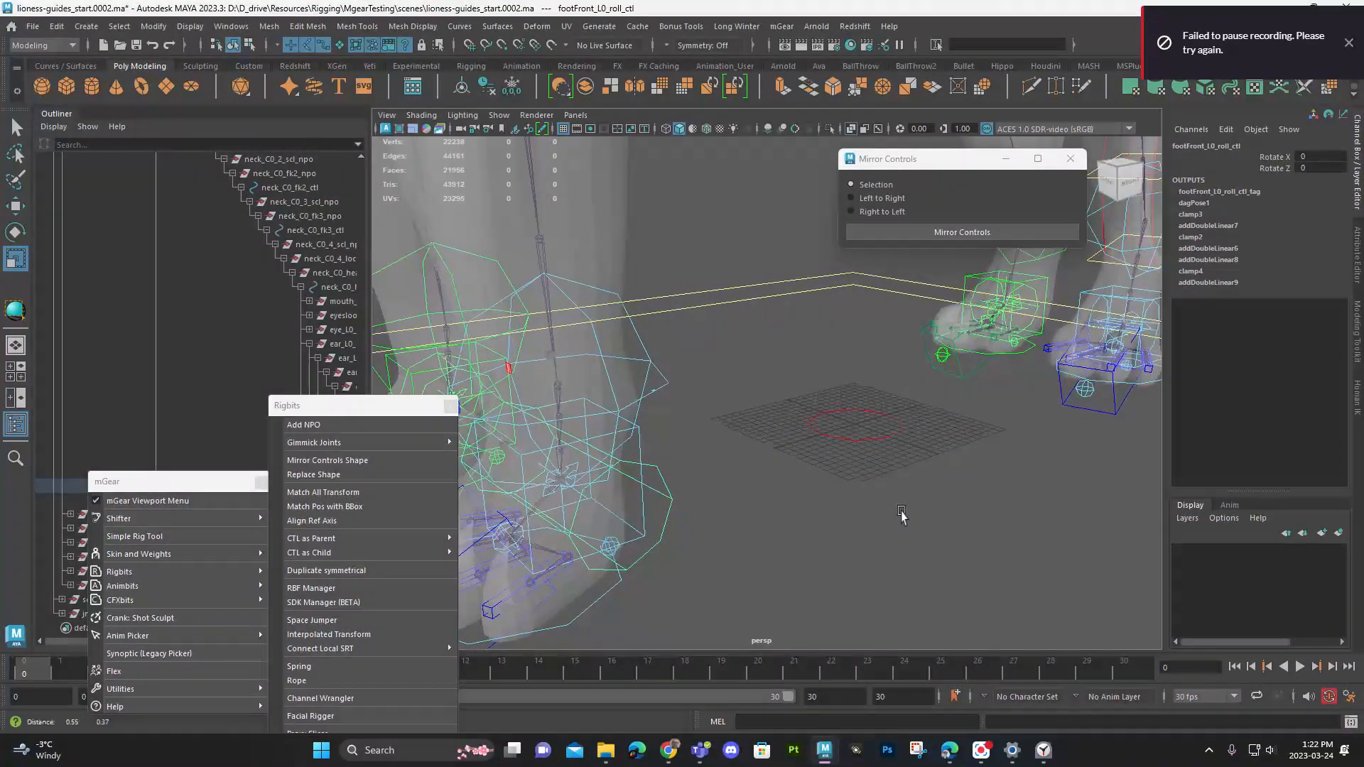
click(882, 233)
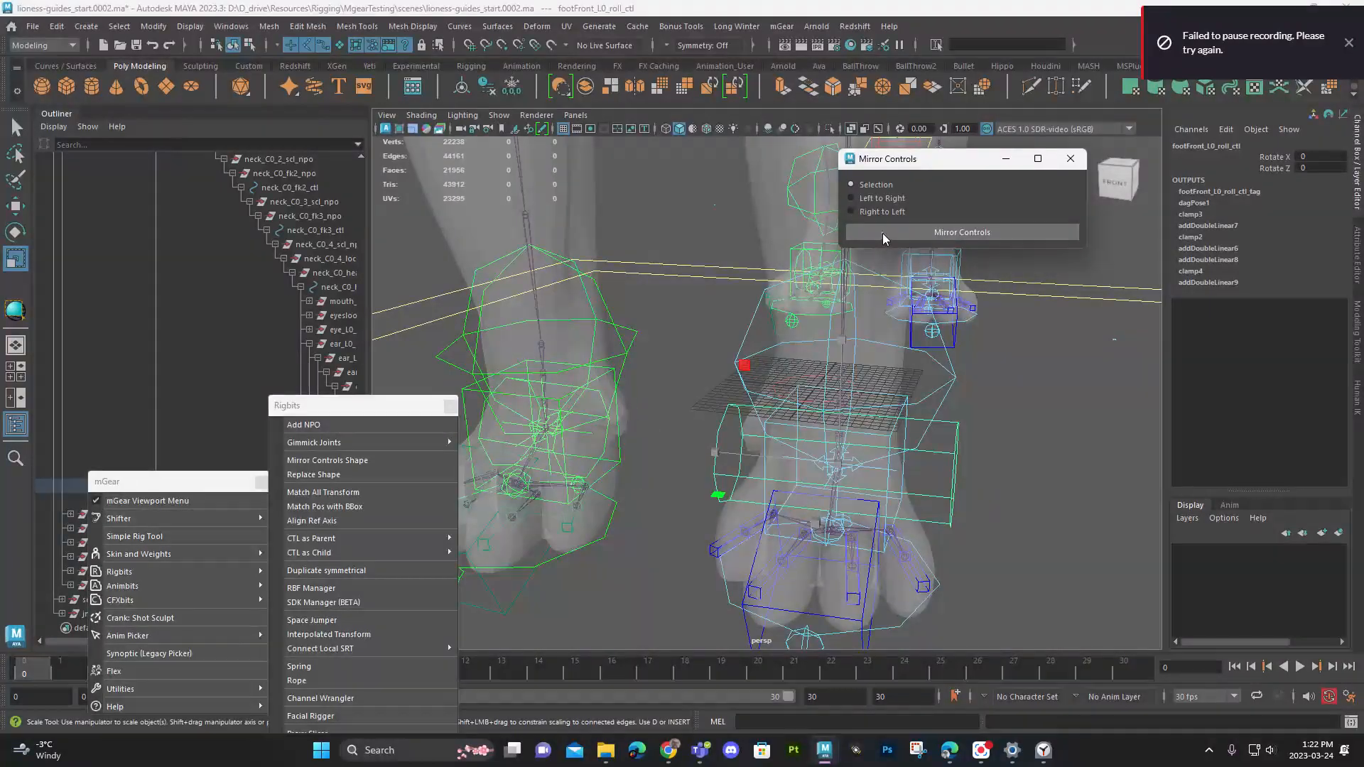
Step: Widen the back left foot roll control footBack_L0_roll_ctl sideways and mirror its shape to the opposite foot
alt+drag(938, 417, 911, 395)
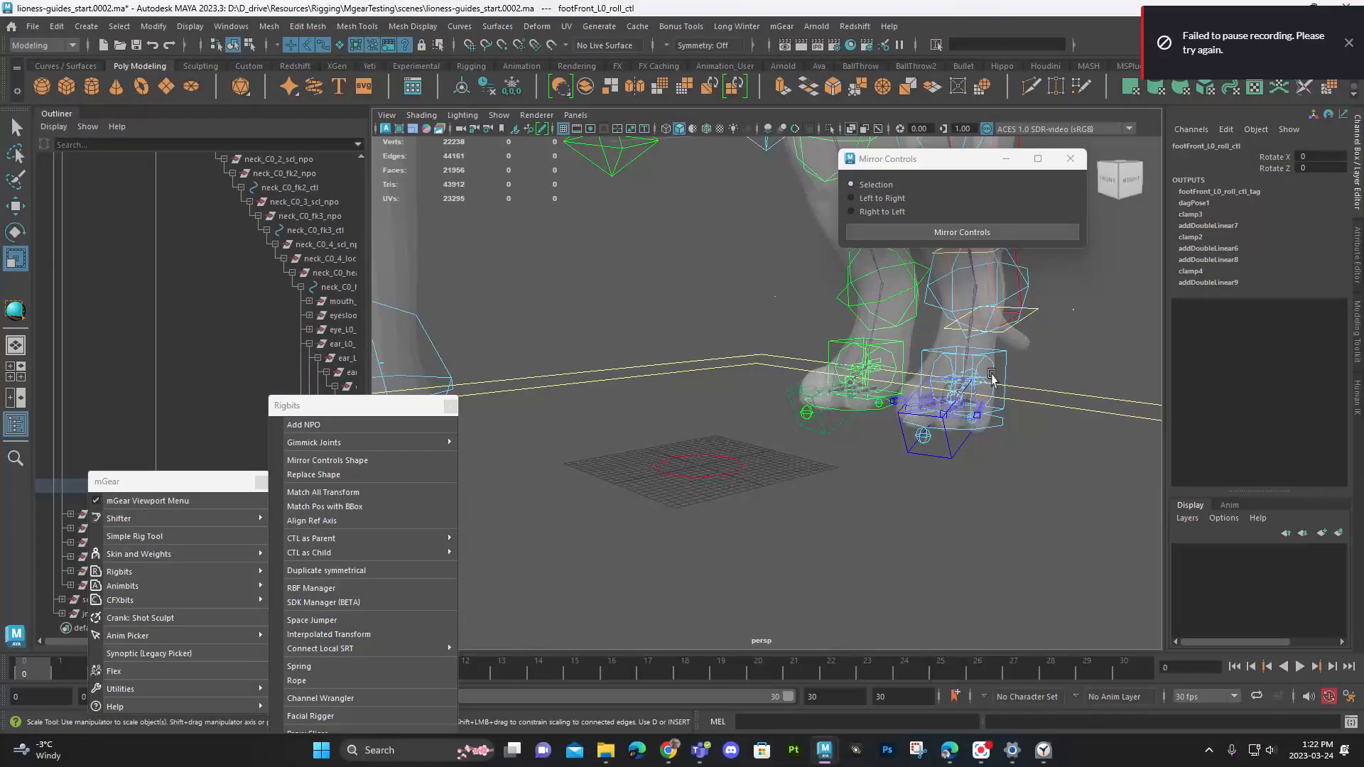
click(373, 474)
click(957, 233)
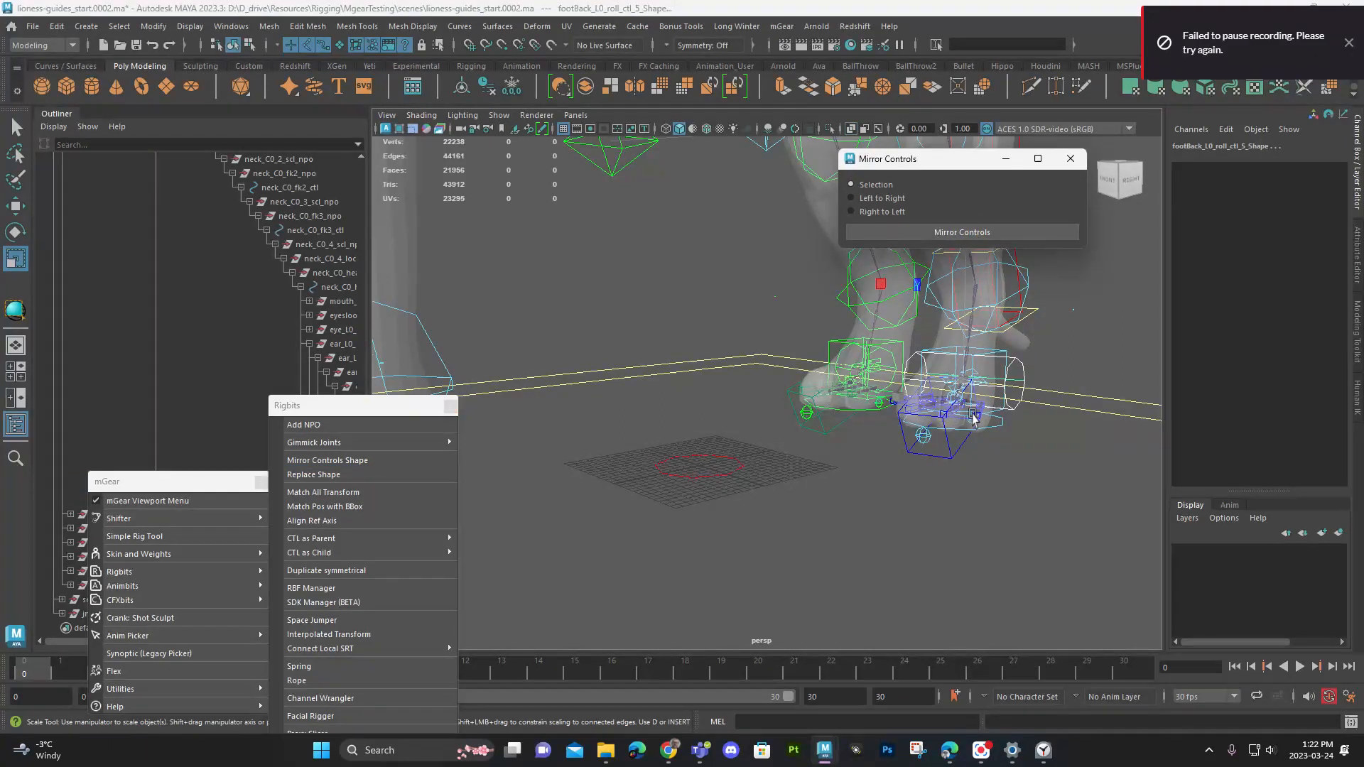
click(1023, 373)
click(970, 236)
click(956, 495)
Step: Try moving the back left leg IK control legBack_L0_ik_ctl to see how the leg responds
alt+drag(872, 464, 906, 490)
alt+right_drag(906, 490, 782, 445)
alt+drag(783, 445, 717, 447)
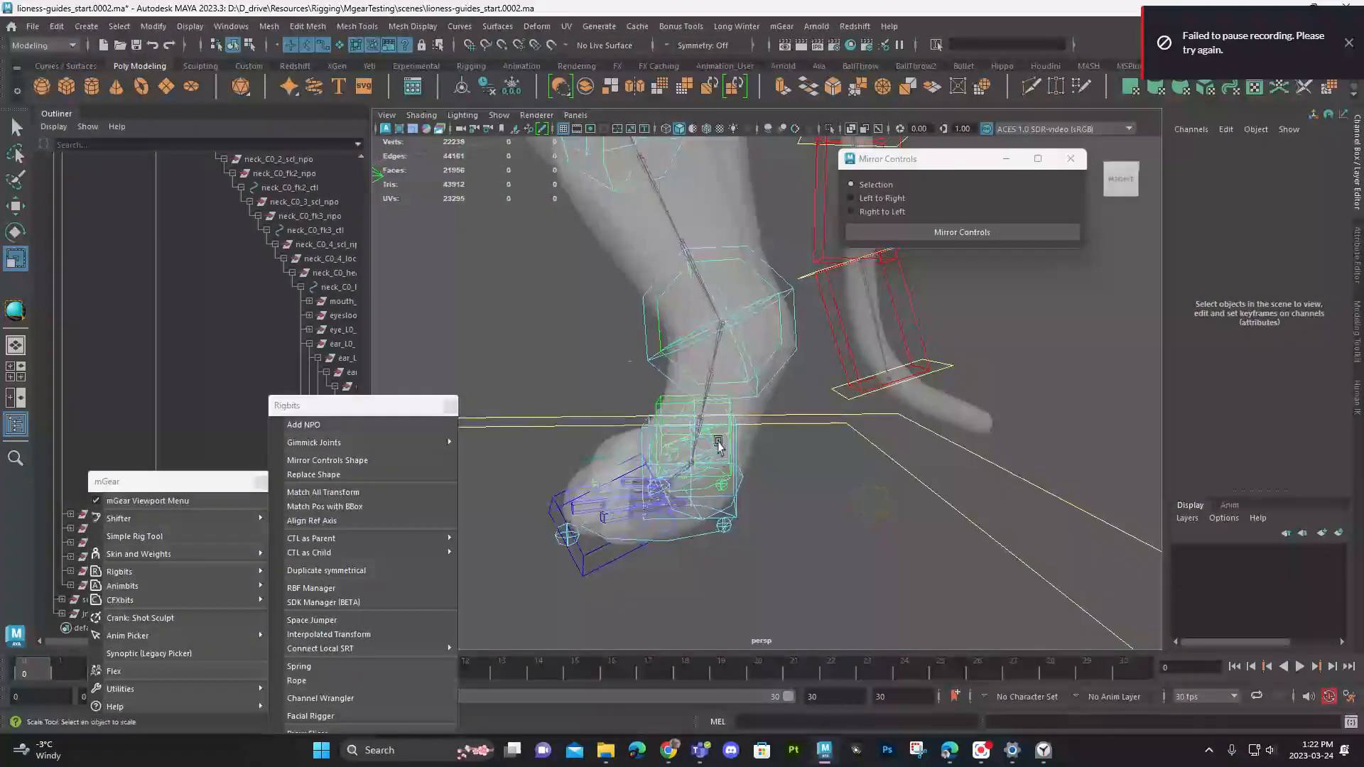
click(643, 428)
key(w)
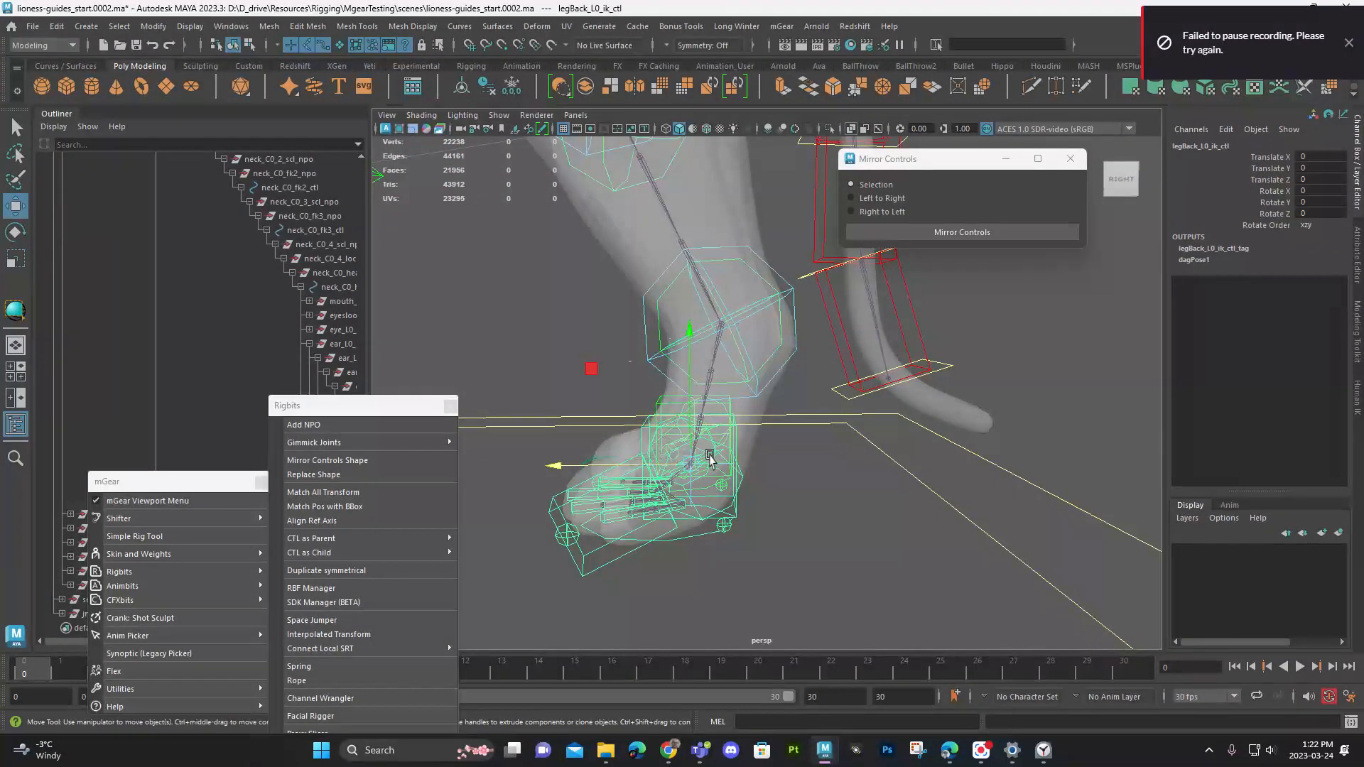
mouse_move(700, 465)
mouse_down()
mouse_move(689, 454)
mouse_move(710, 423)
mouse_move(781, 394)
mouse_move(678, 393)
mouse_move(714, 398)
mouse_move(685, 455)
mouse_up()
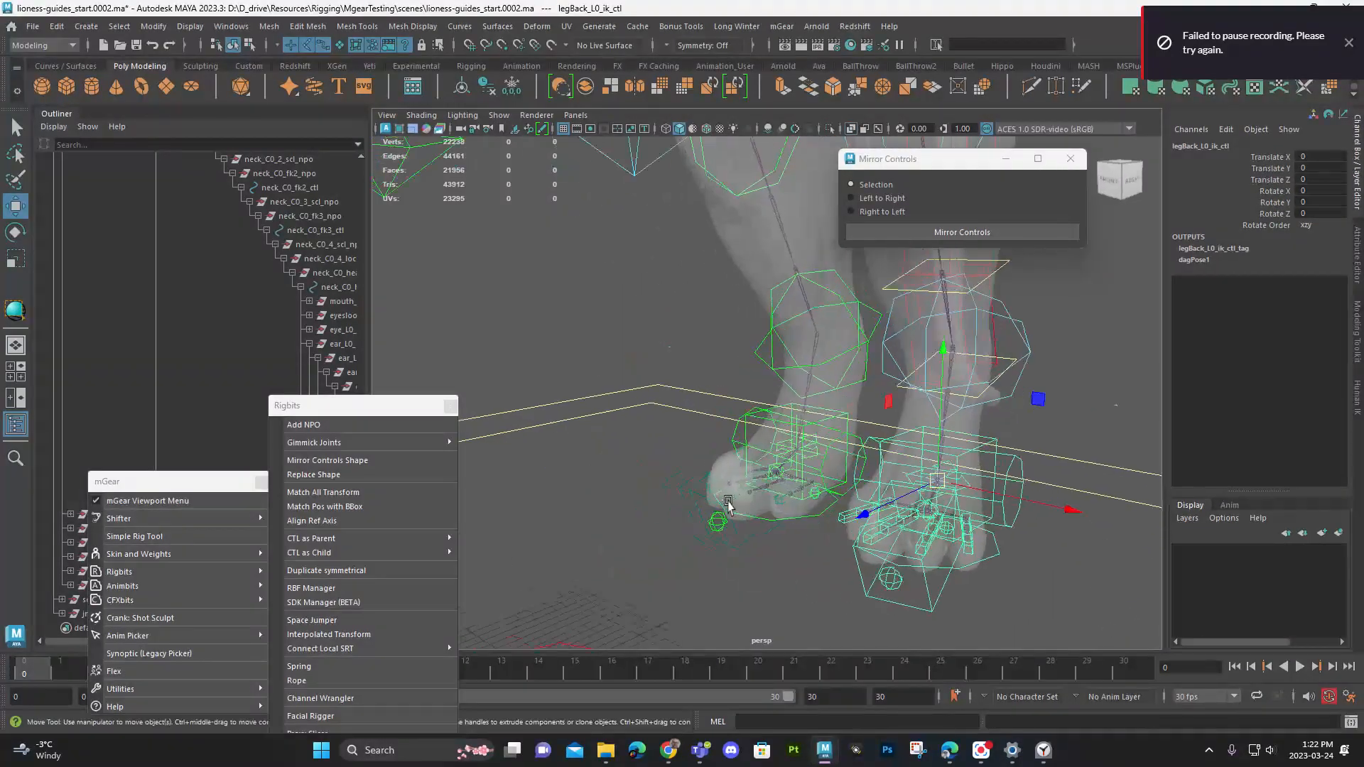
Step: Turn off X-Ray shading so the lioness mesh displays as solid
scroll(728, 503, up, 5)
key(4)
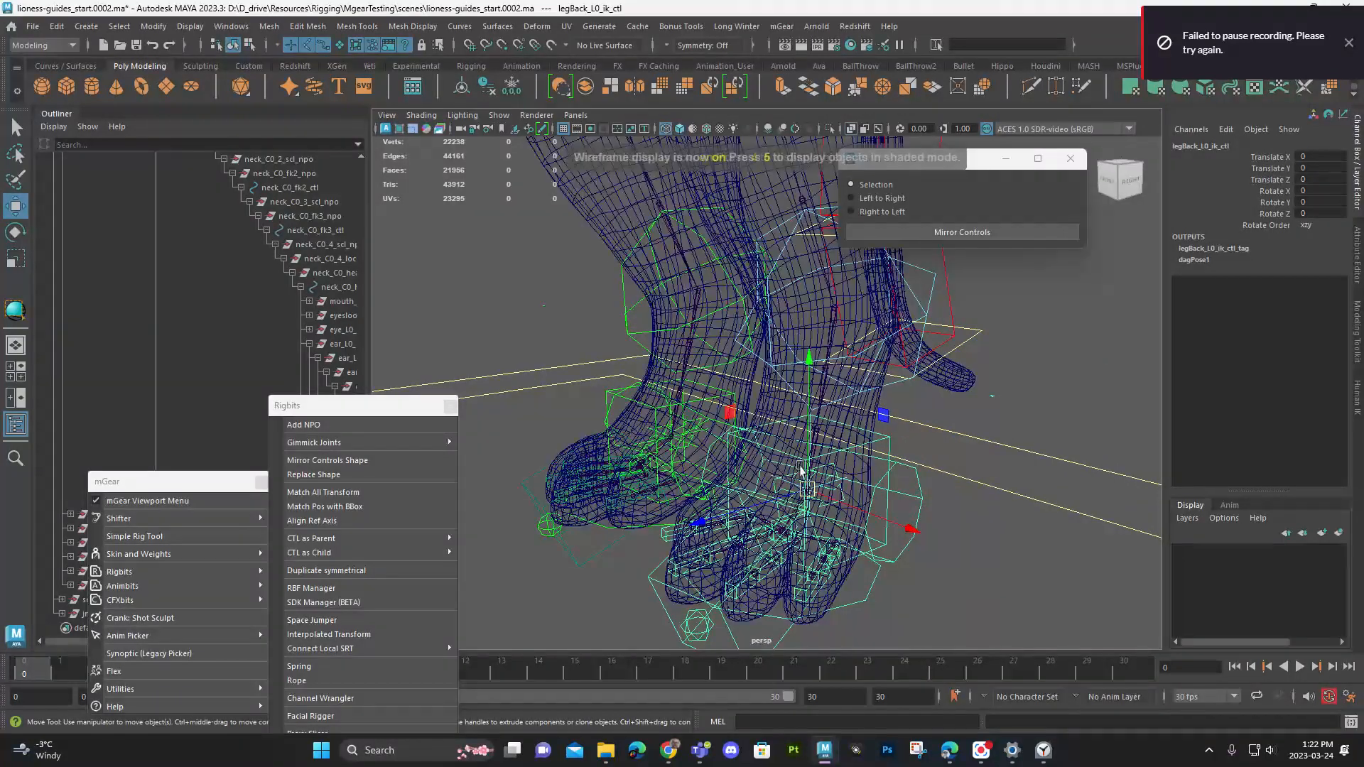
key(5)
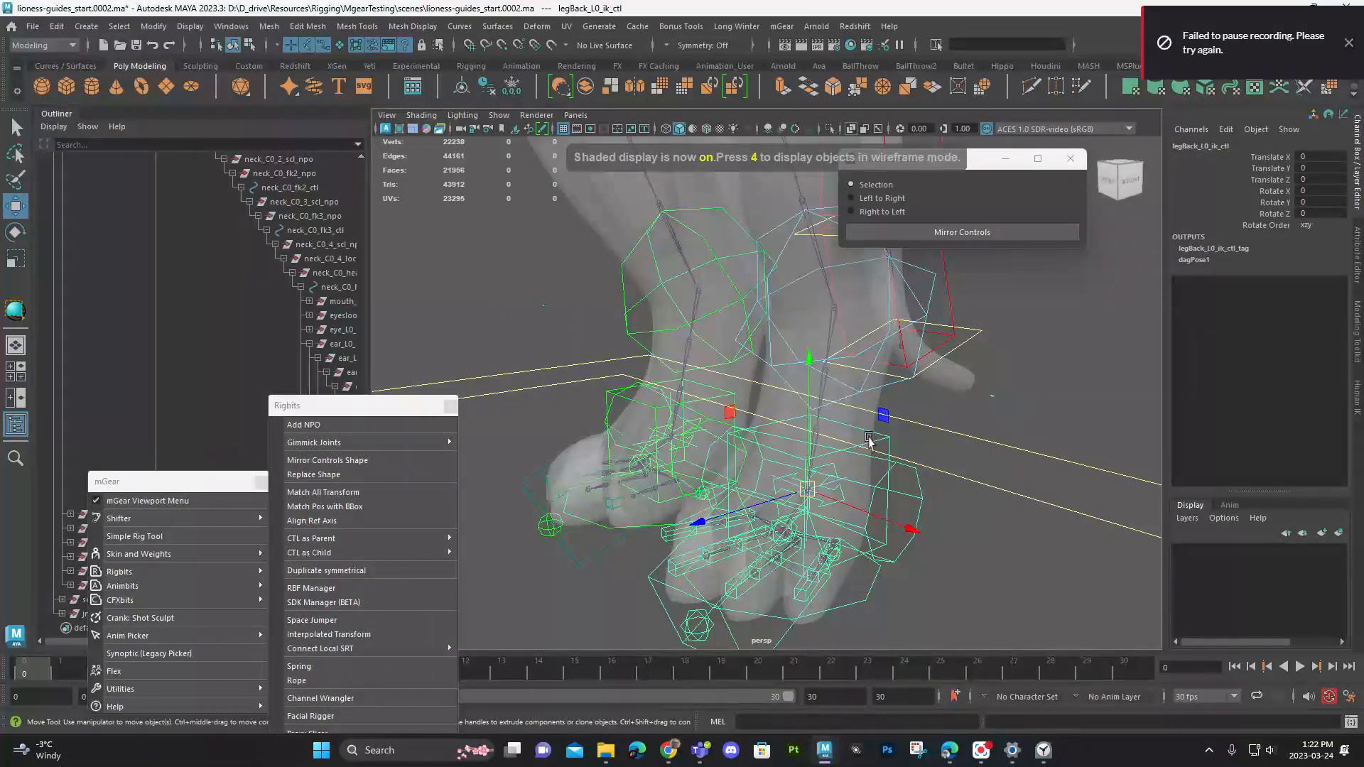
alt+middle_drag(869, 438, 699, 359)
click(462, 115)
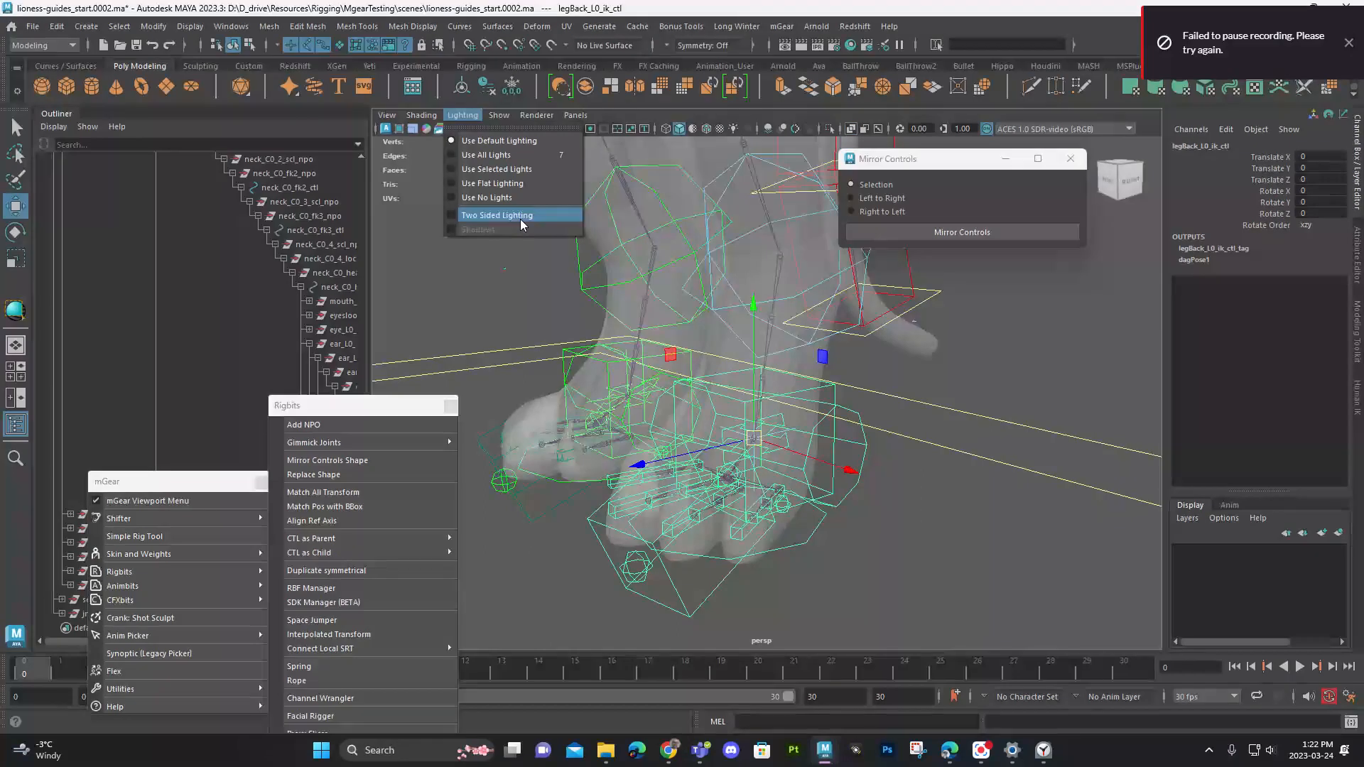
mouse_move(417, 113)
click(489, 258)
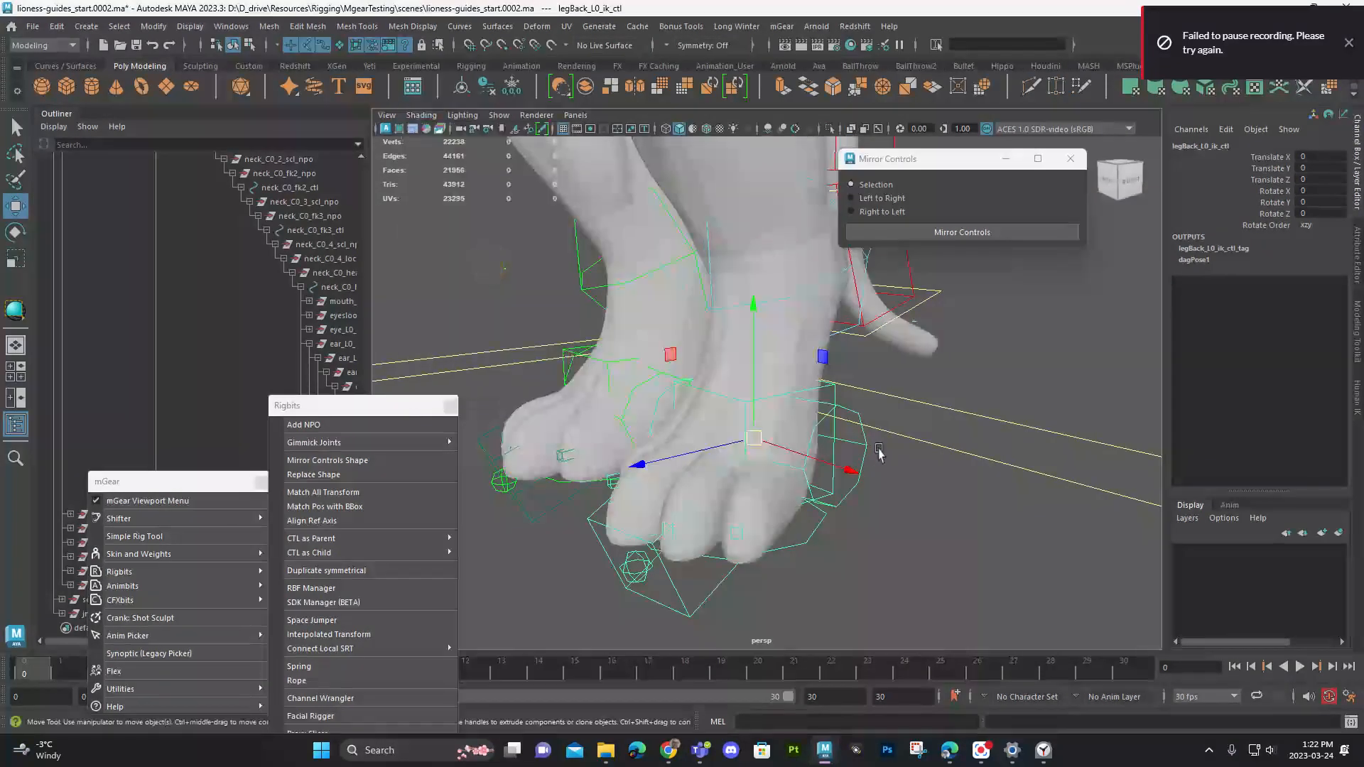
alt+drag(489, 262, 658, 408)
alt+drag(774, 542, 735, 512)
alt+right_drag(735, 512, 303, 312)
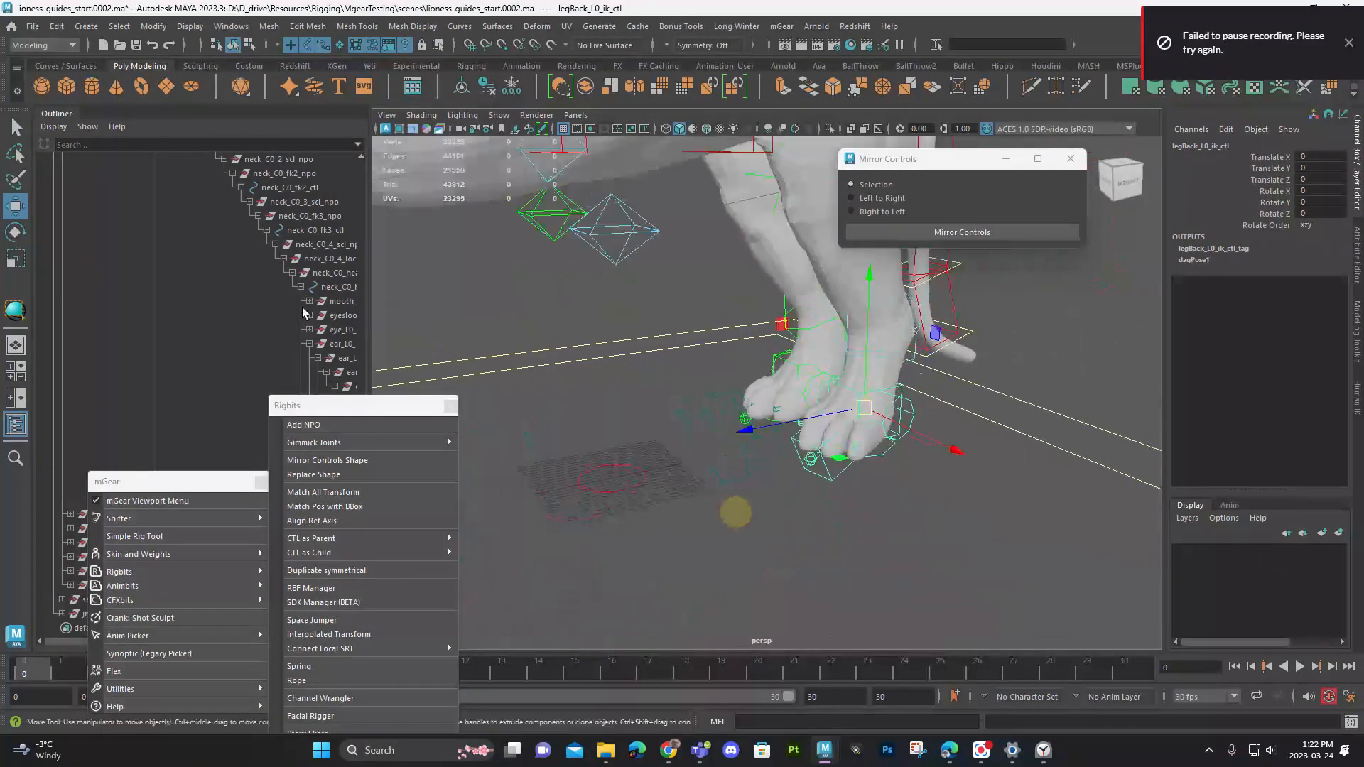
Step: Select the top rig group and turn on x-ray display for its controls
scroll(223, 320, down, 1)
drag(206, 483, 179, 654)
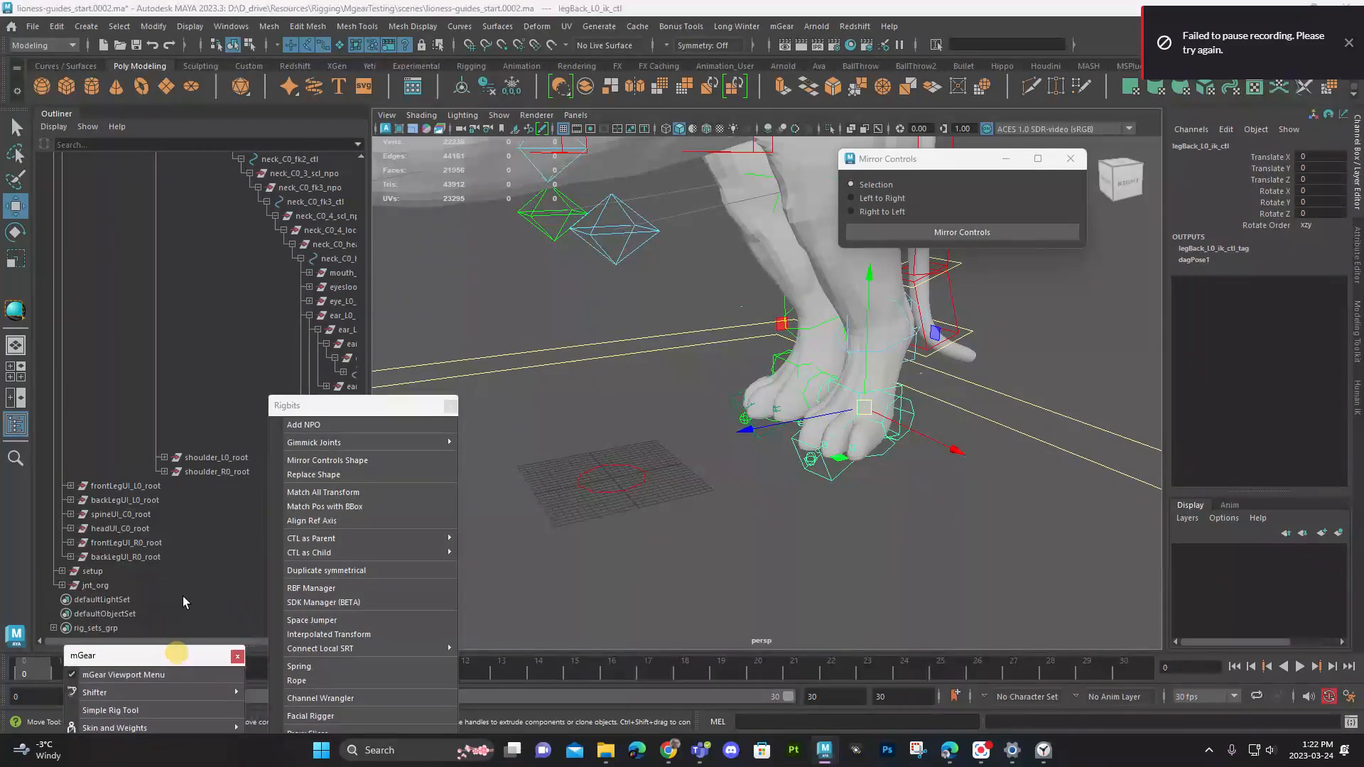
scroll(164, 346, up, 10)
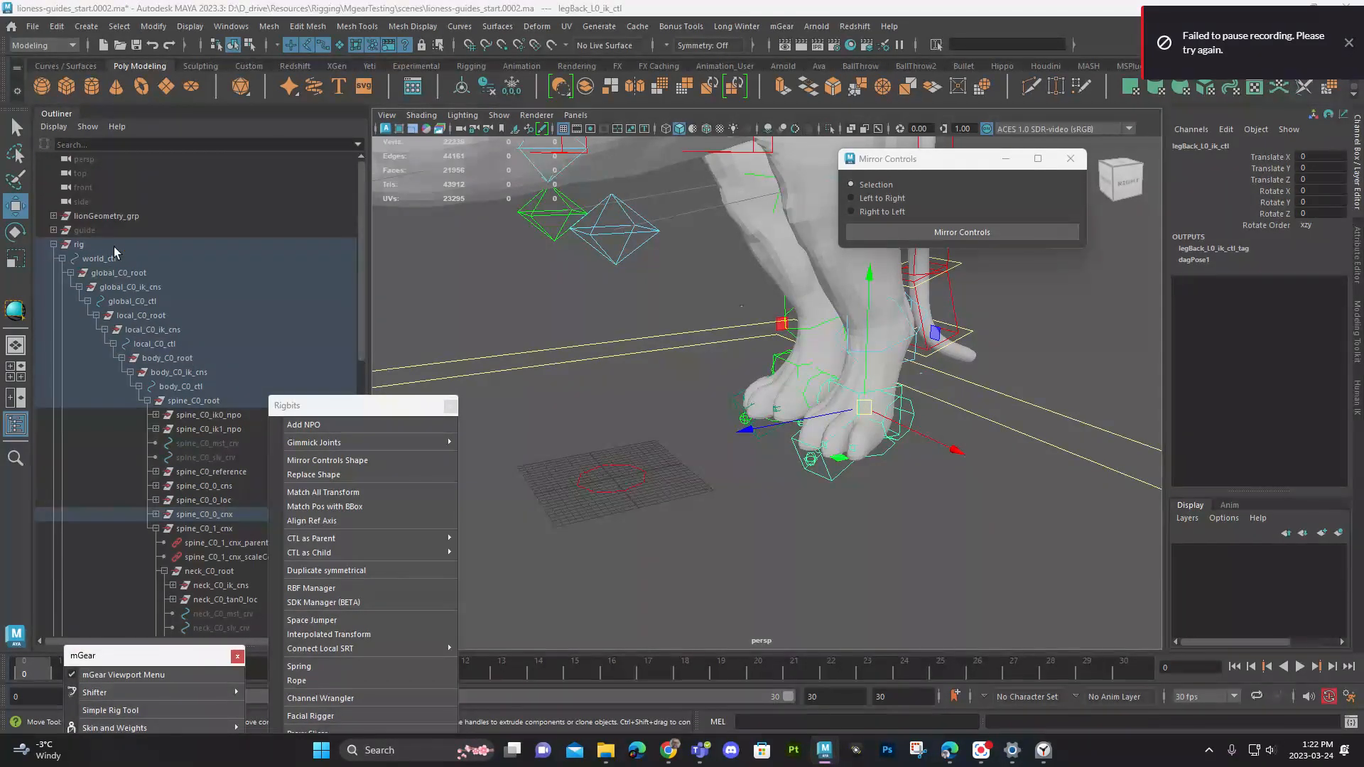
click(115, 244)
text(on)
key(Tab)
click(1349, 45)
click(1110, 371)
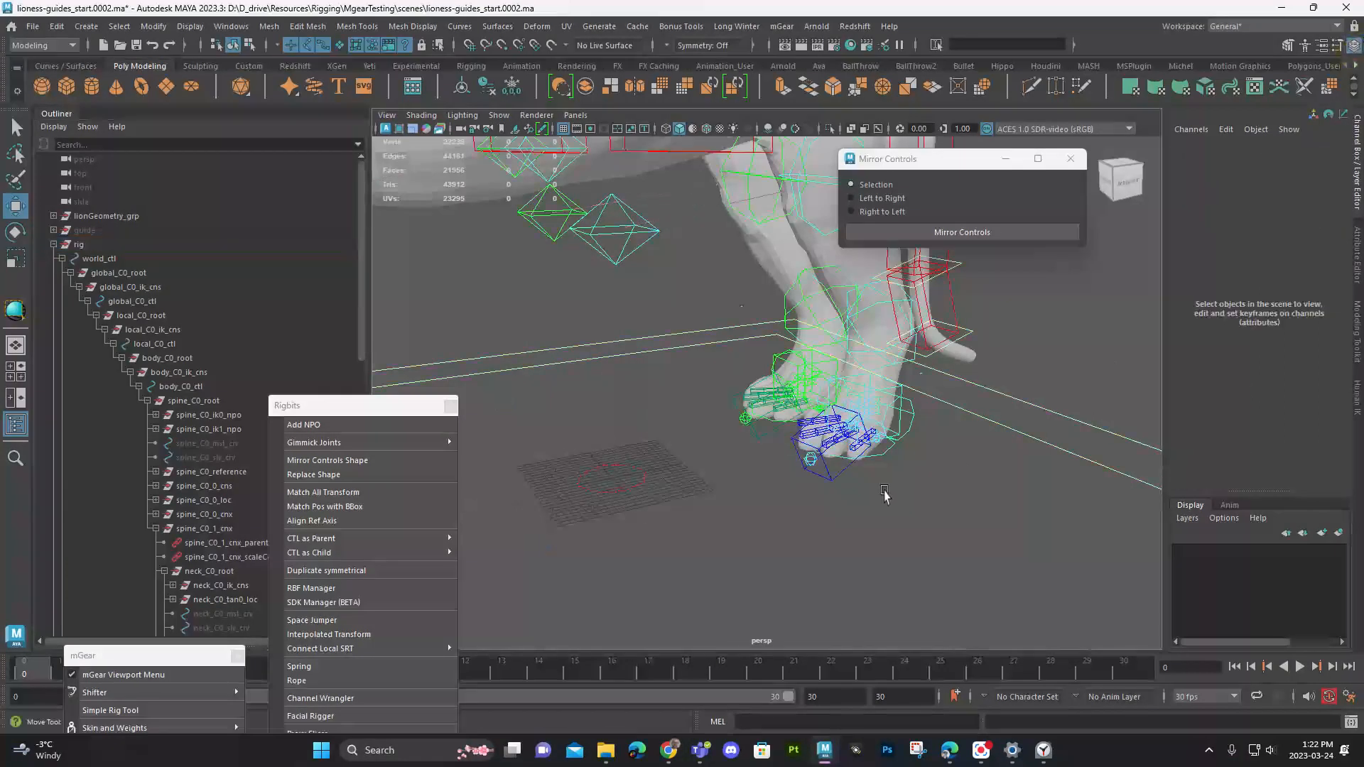
Step: Test the axis orientation and movement of legBack_L0_ik_ctl on the back left paw, and undo the move
alt+right_drag(886, 496, 964, 566)
alt+drag(964, 566, 1041, 529)
alt+middle_drag(1042, 534, 941, 520)
alt+drag(940, 521, 967, 419)
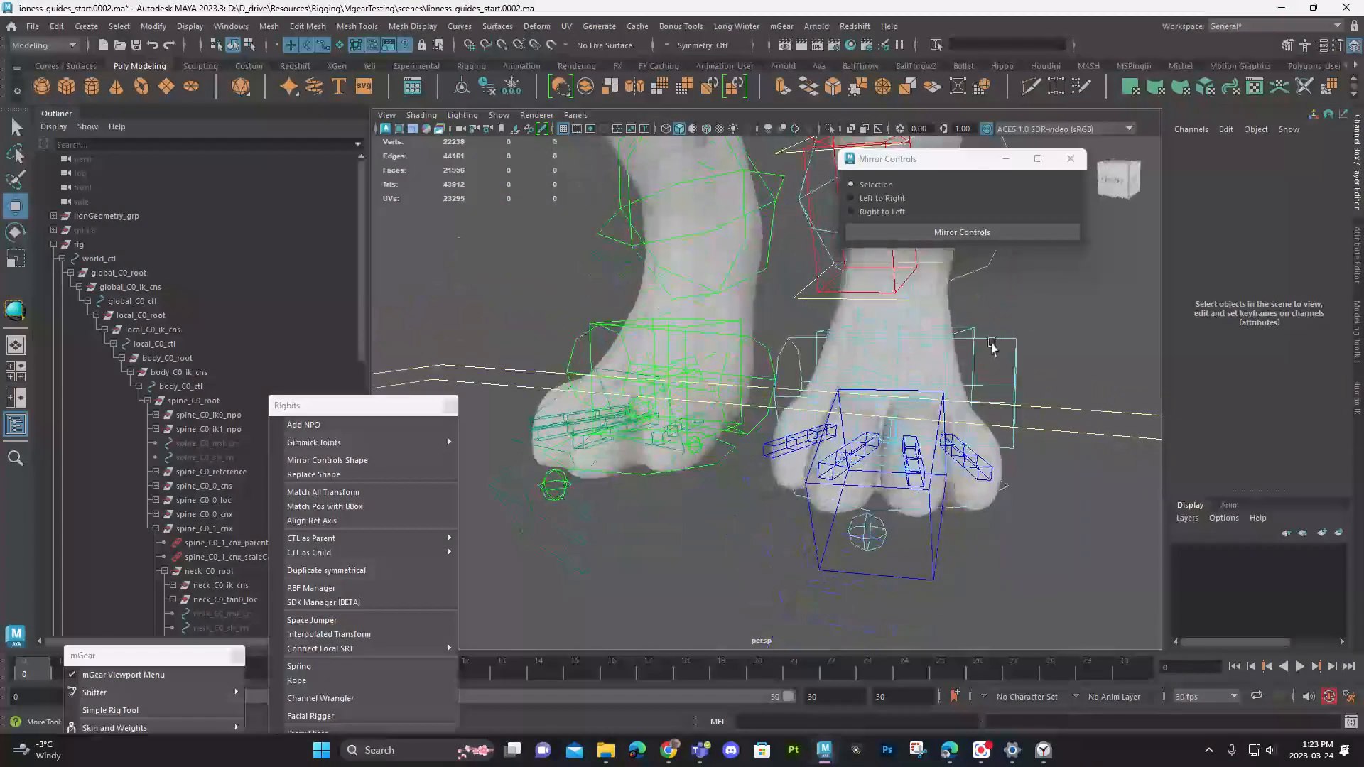
click(964, 334)
alt+drag(964, 332, 917, 428)
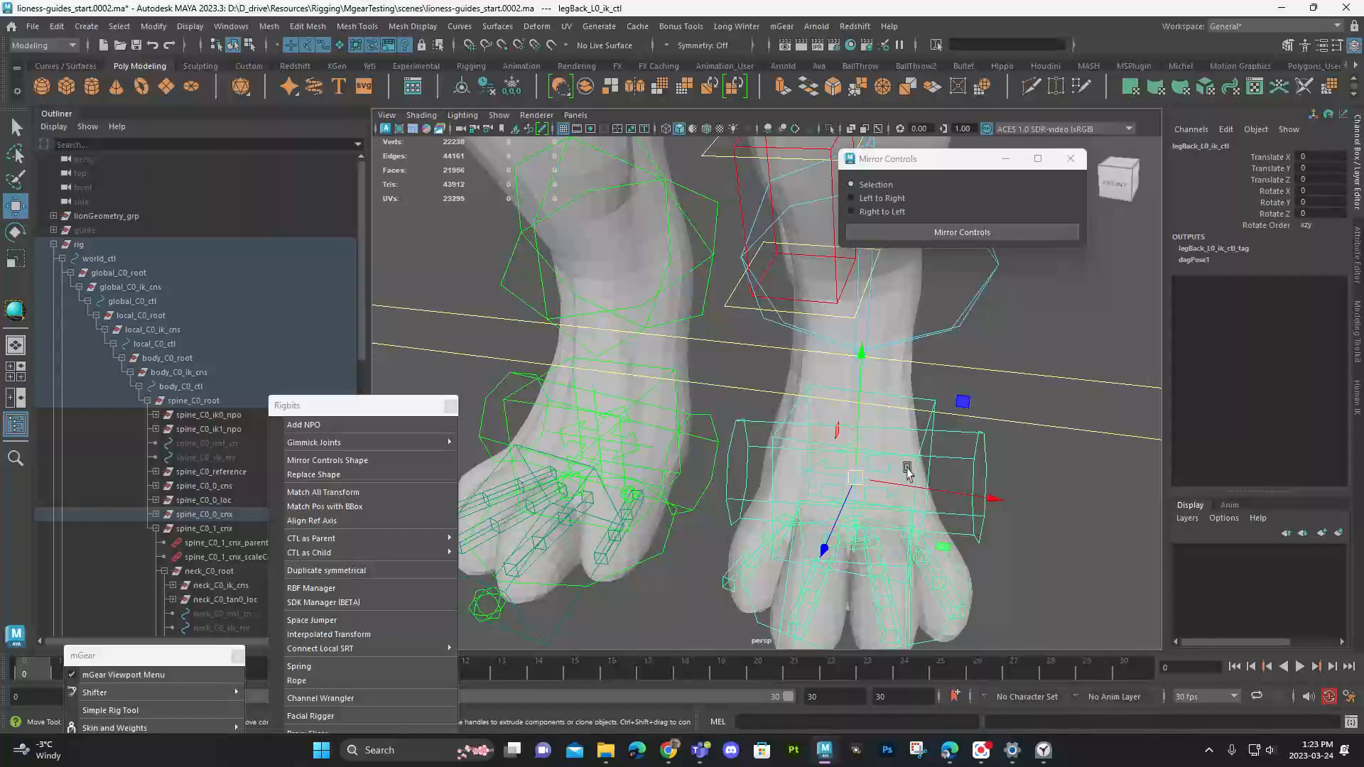
key(e)
right_click(1062, 523)
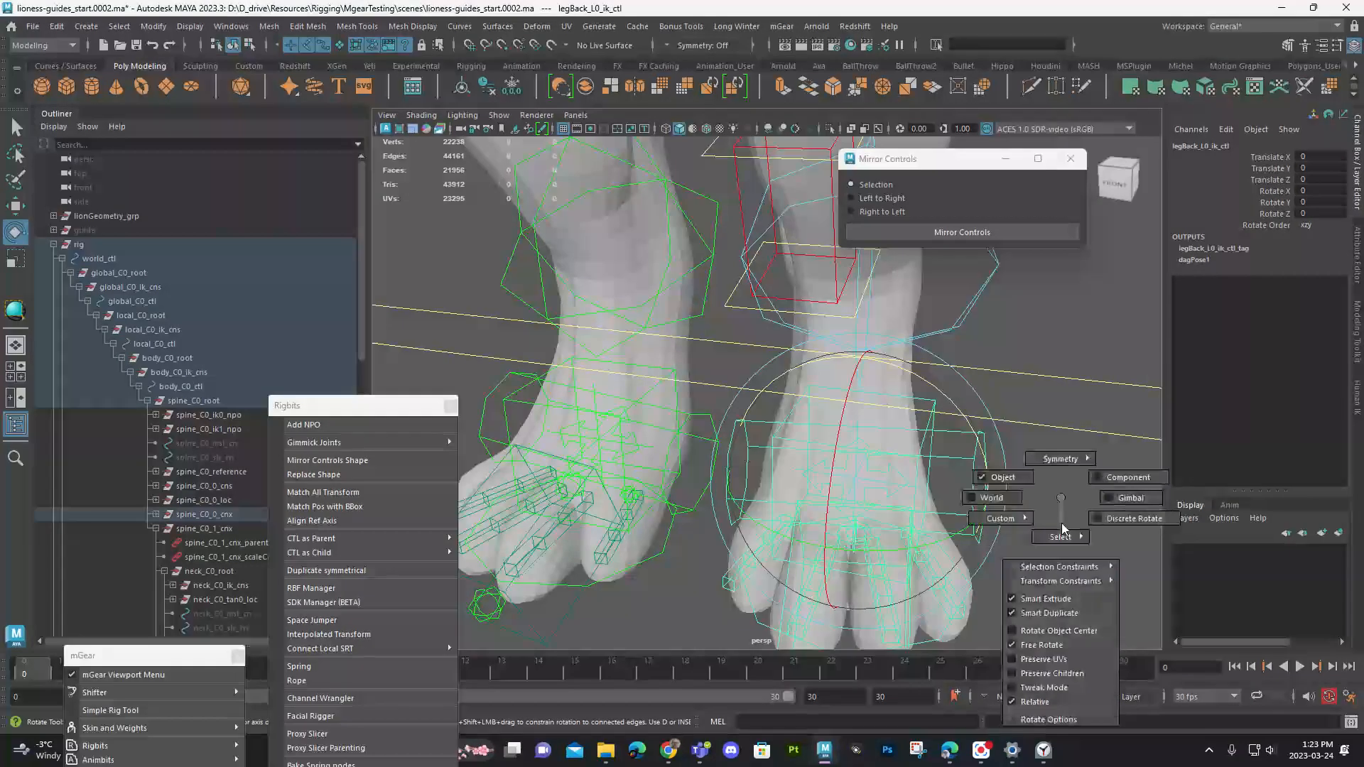
key(w)
drag(858, 483, 889, 431)
key(ctrl+z)
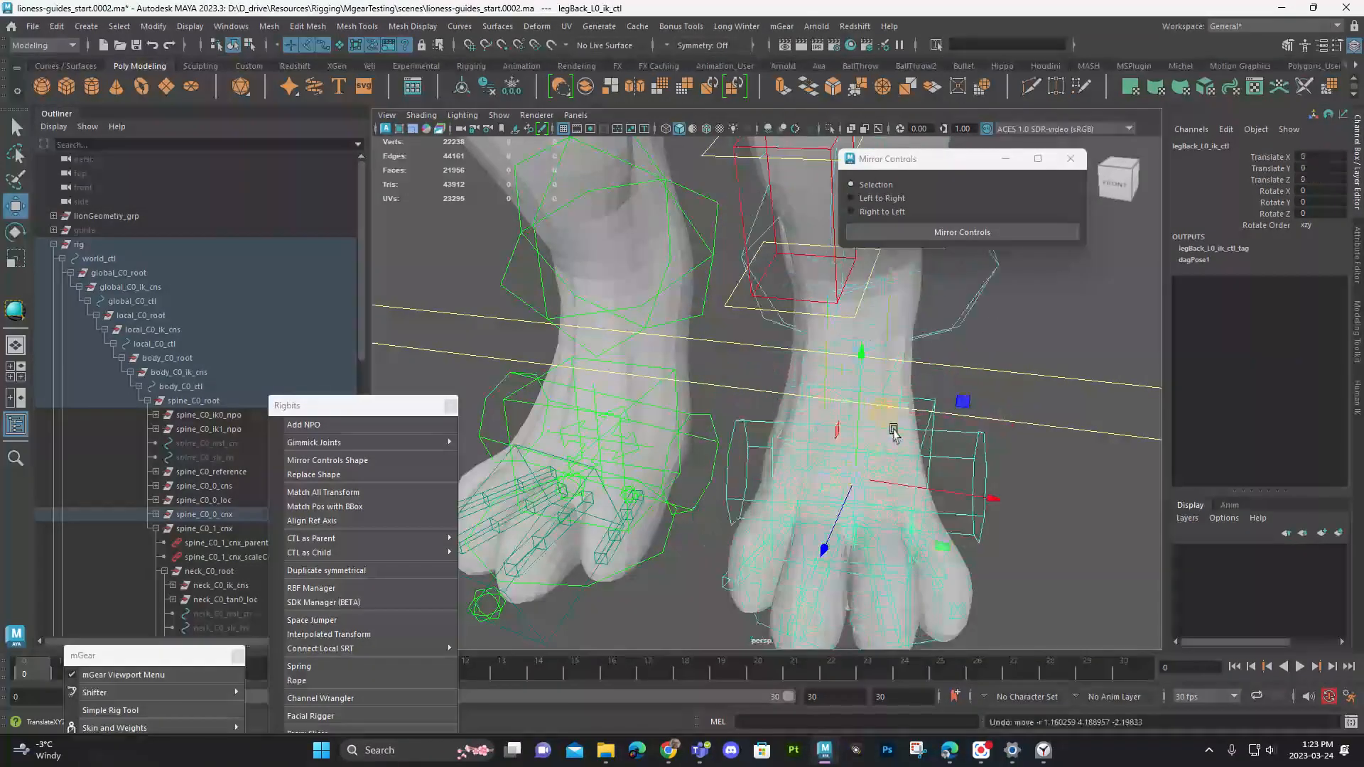
alt+drag(995, 503, 681, 270)
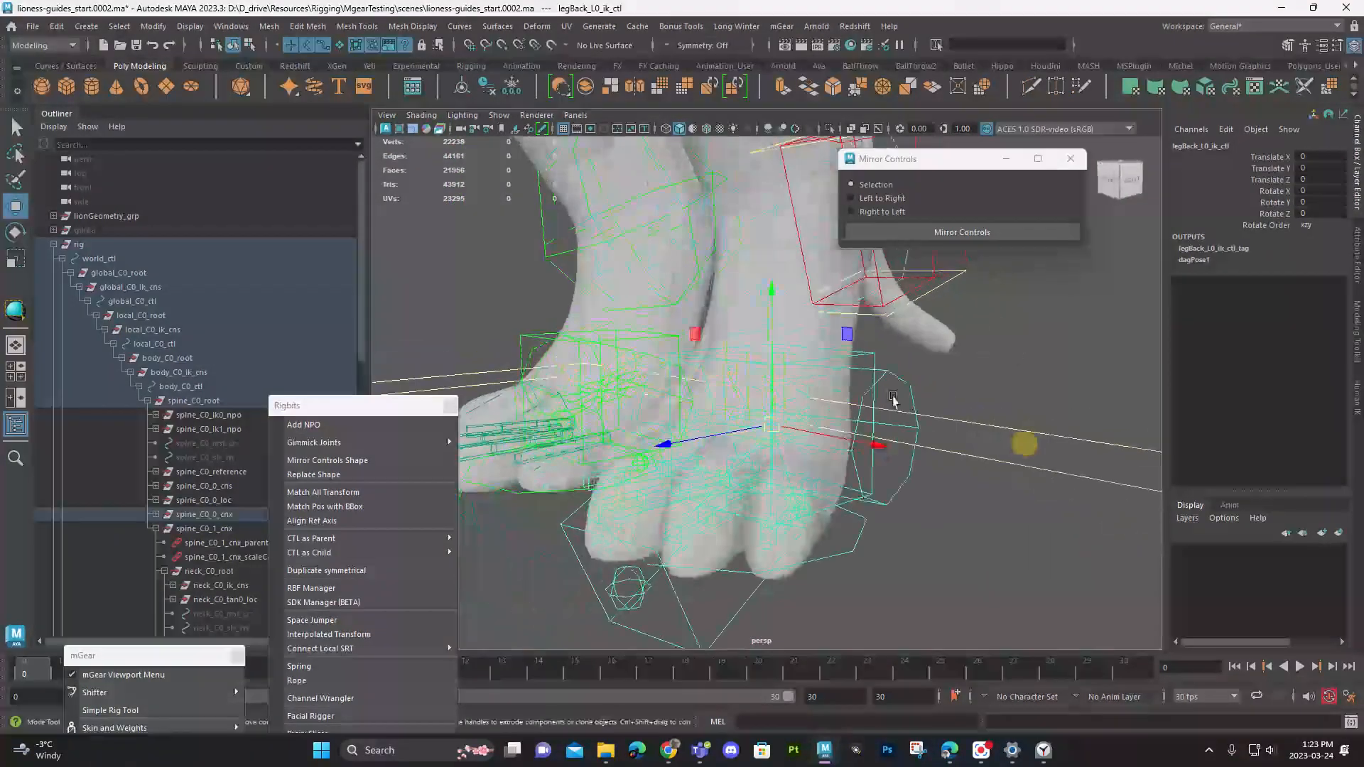
Step: Try selecting the upper corner CVs of the legBack_L0_ik_ctl box around the back left foot
click(251, 46)
alt+drag(774, 429, 800, 441)
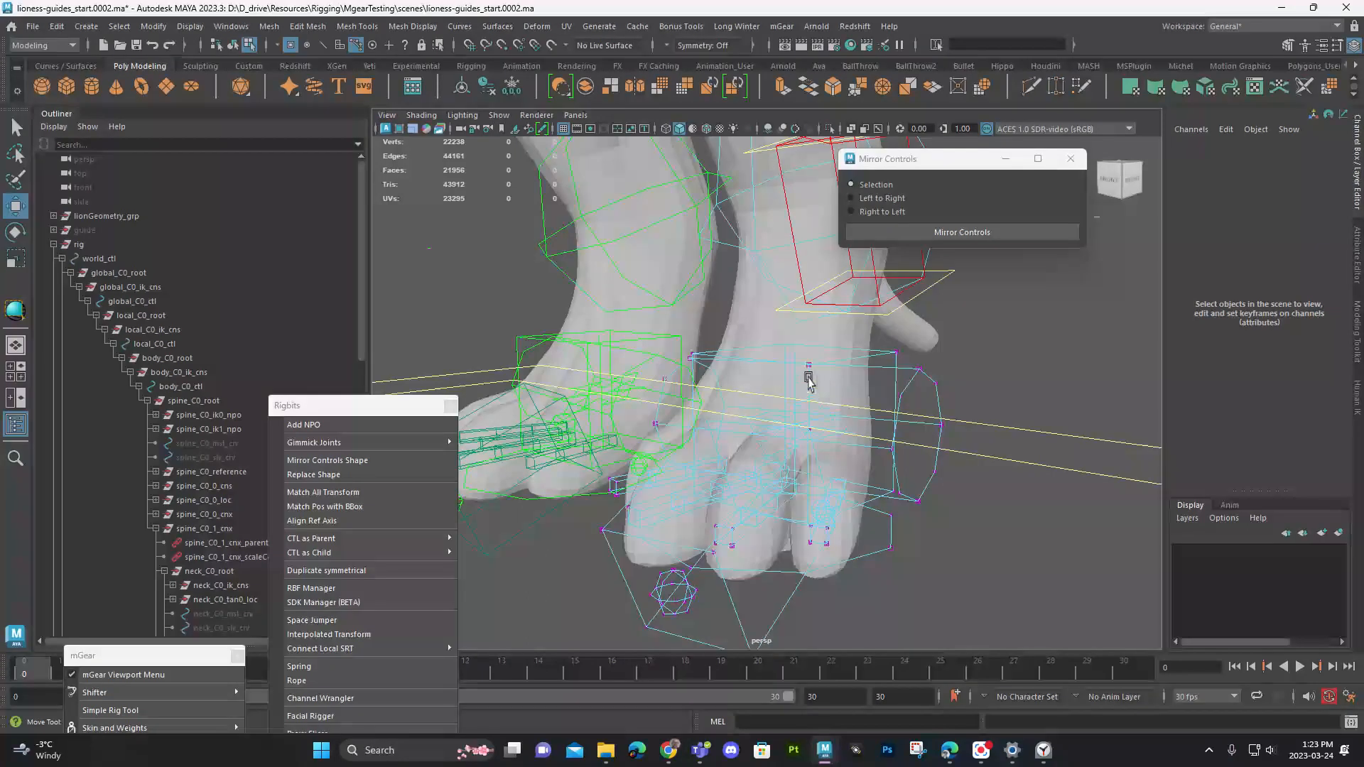
click(894, 352)
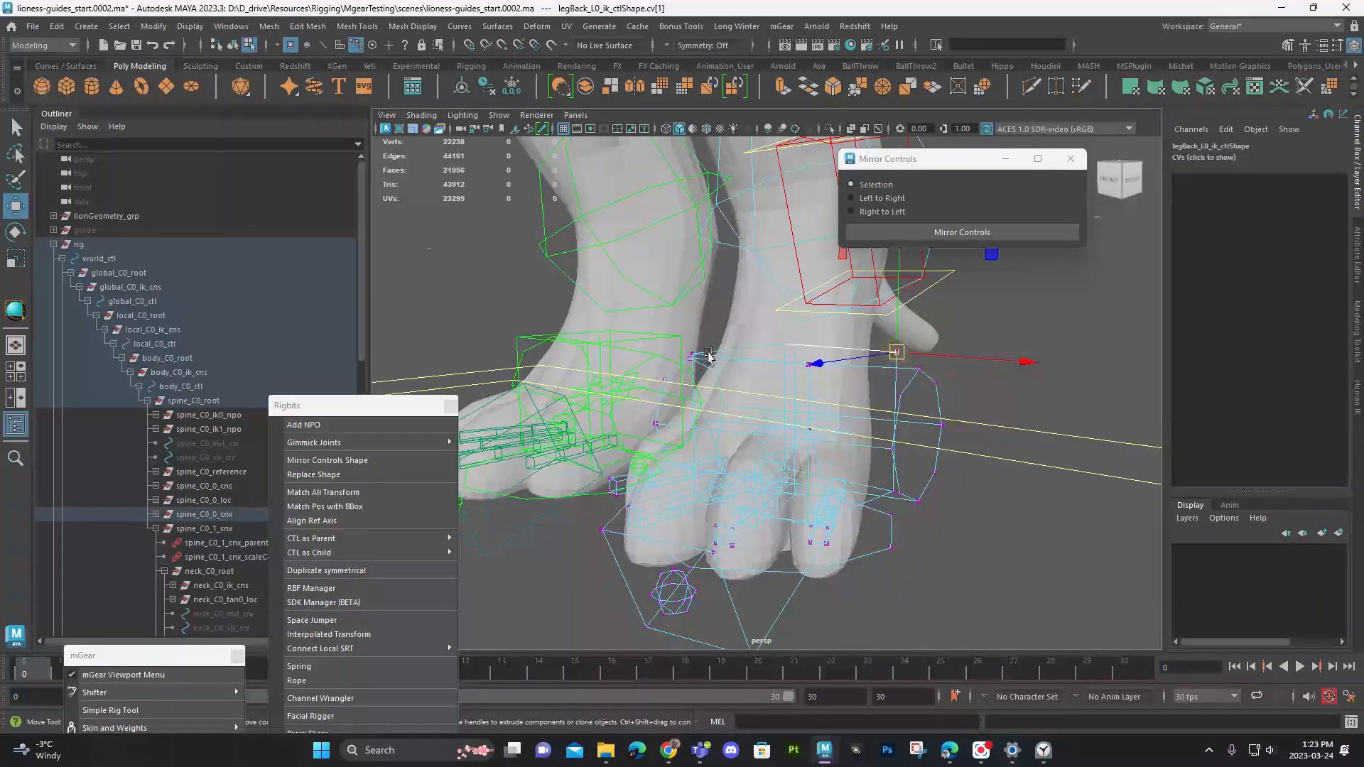
shift+click(700, 353)
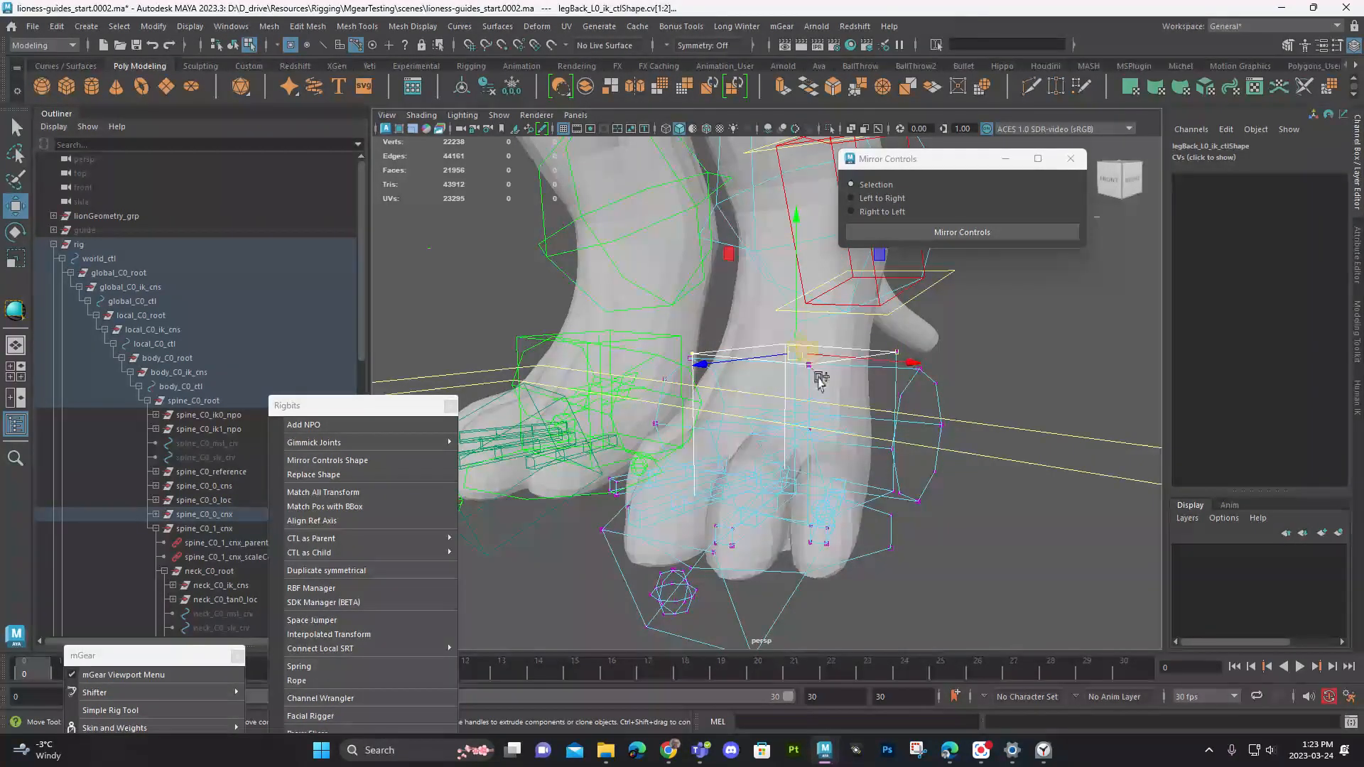
key(q)
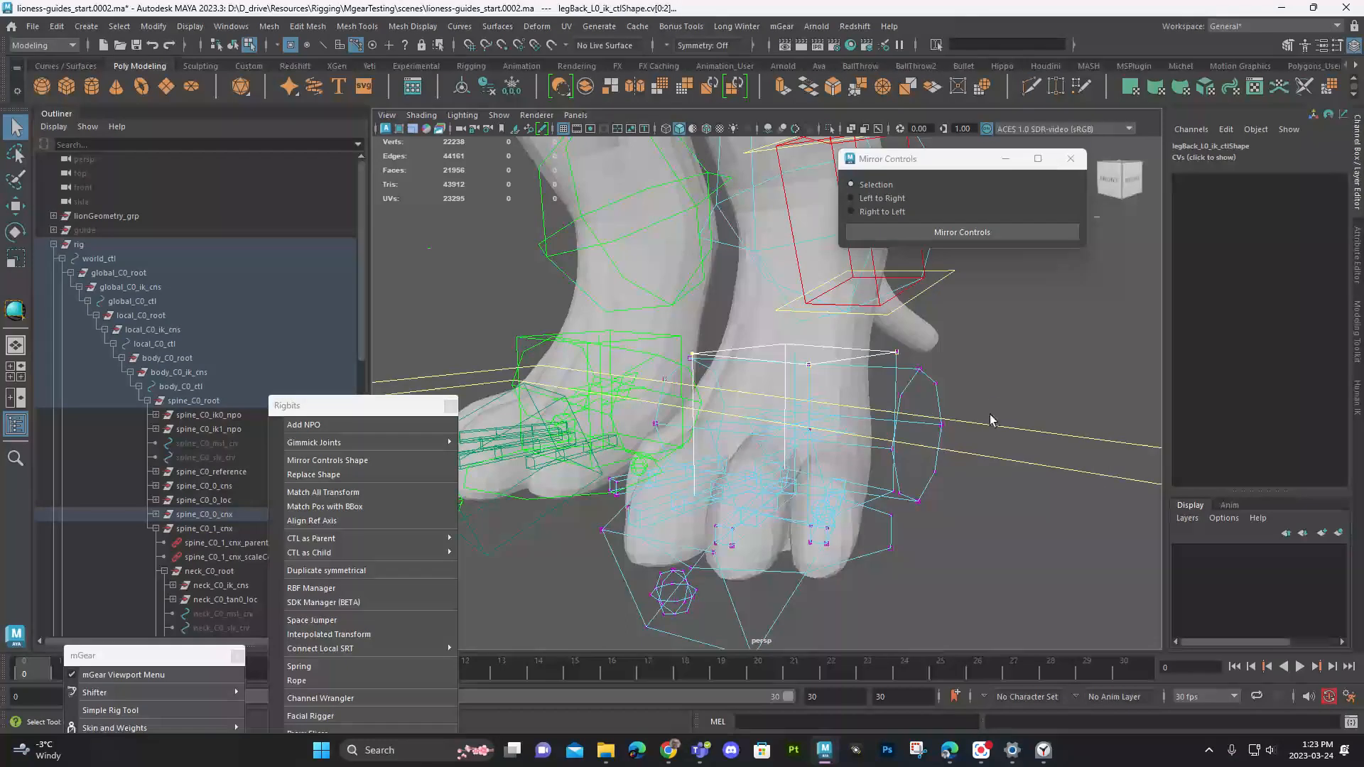
key(F8)
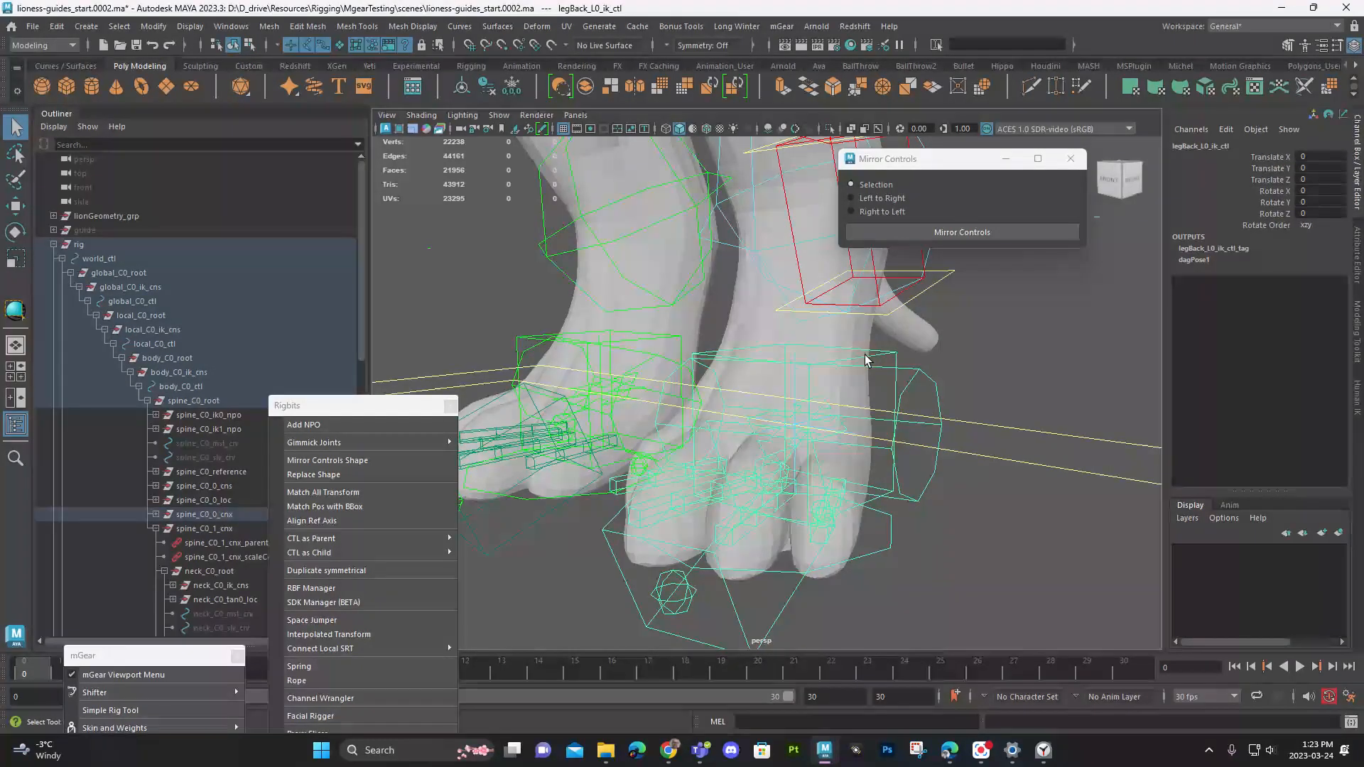
Step: Select the curve shape of legBack_L0_roll_ctl below the leg IK control and locate it in the hierarchy
key(Down)
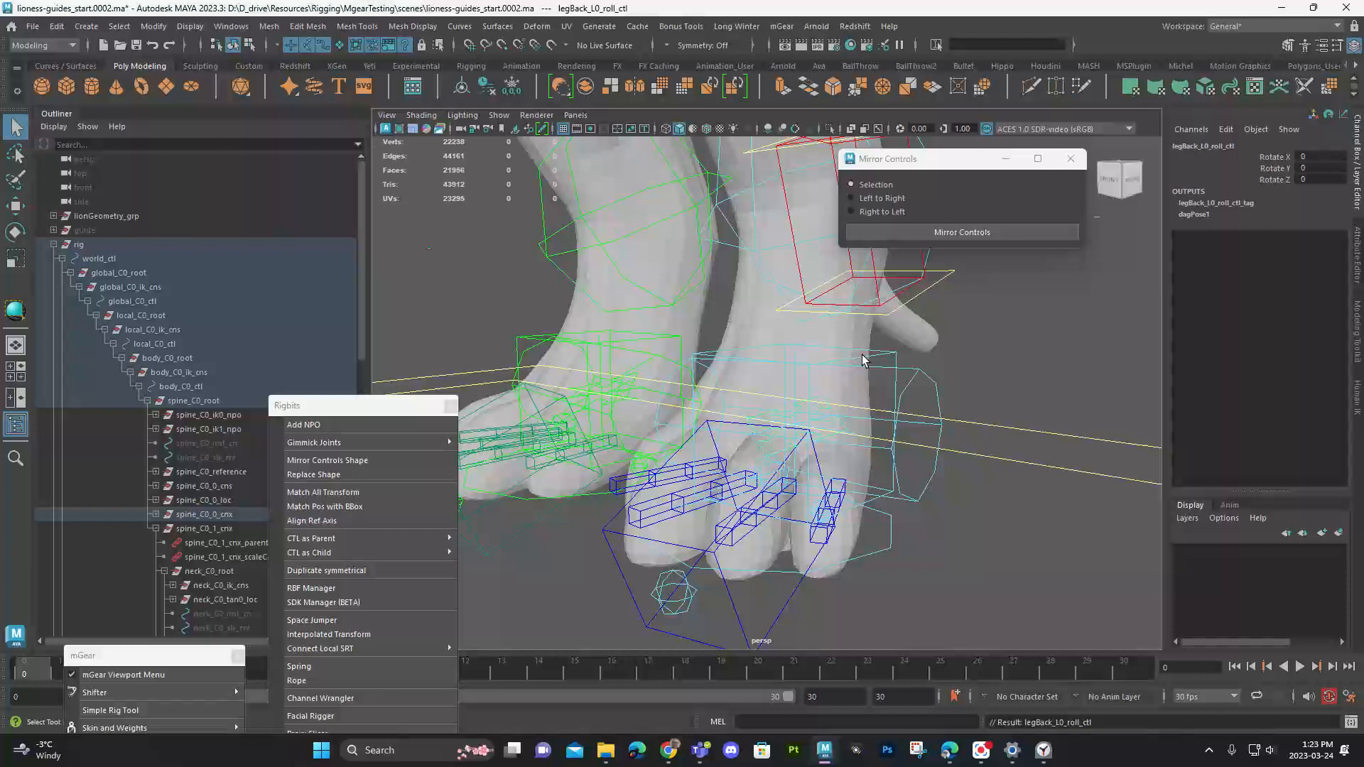
key(Down)
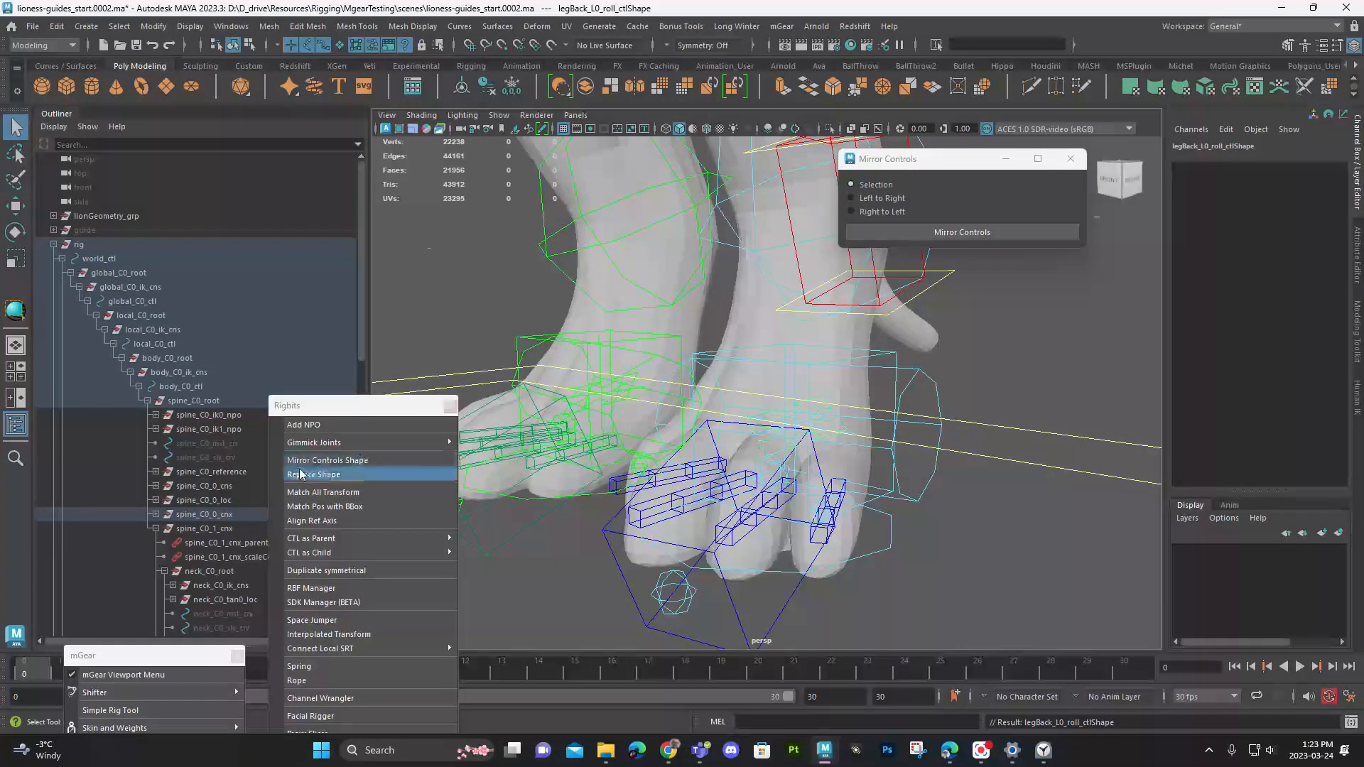
key(f)
scroll(220, 569, down, 8)
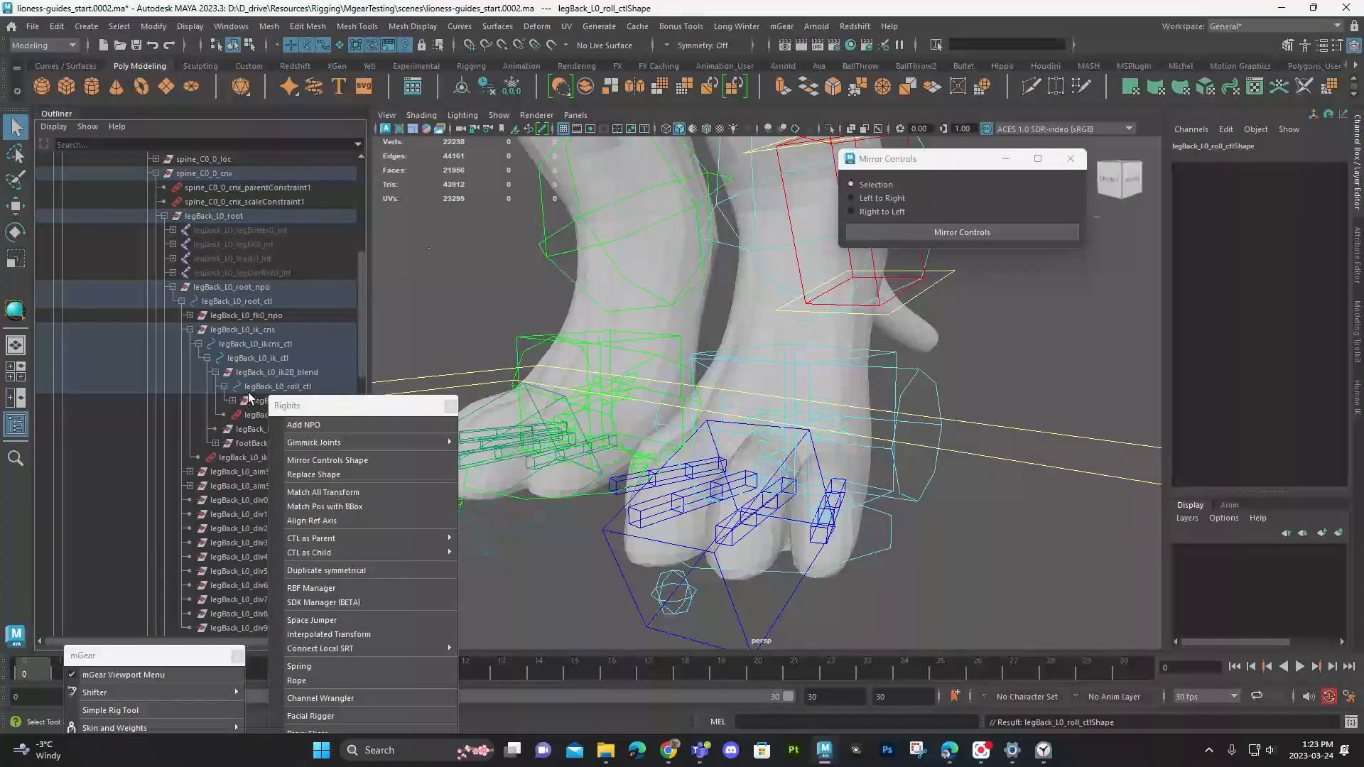
Step: Try isolating the curve shape of legBack_L0_roll_ctl, and return to object selection mode
scroll(250, 399, down, 3)
click(287, 272)
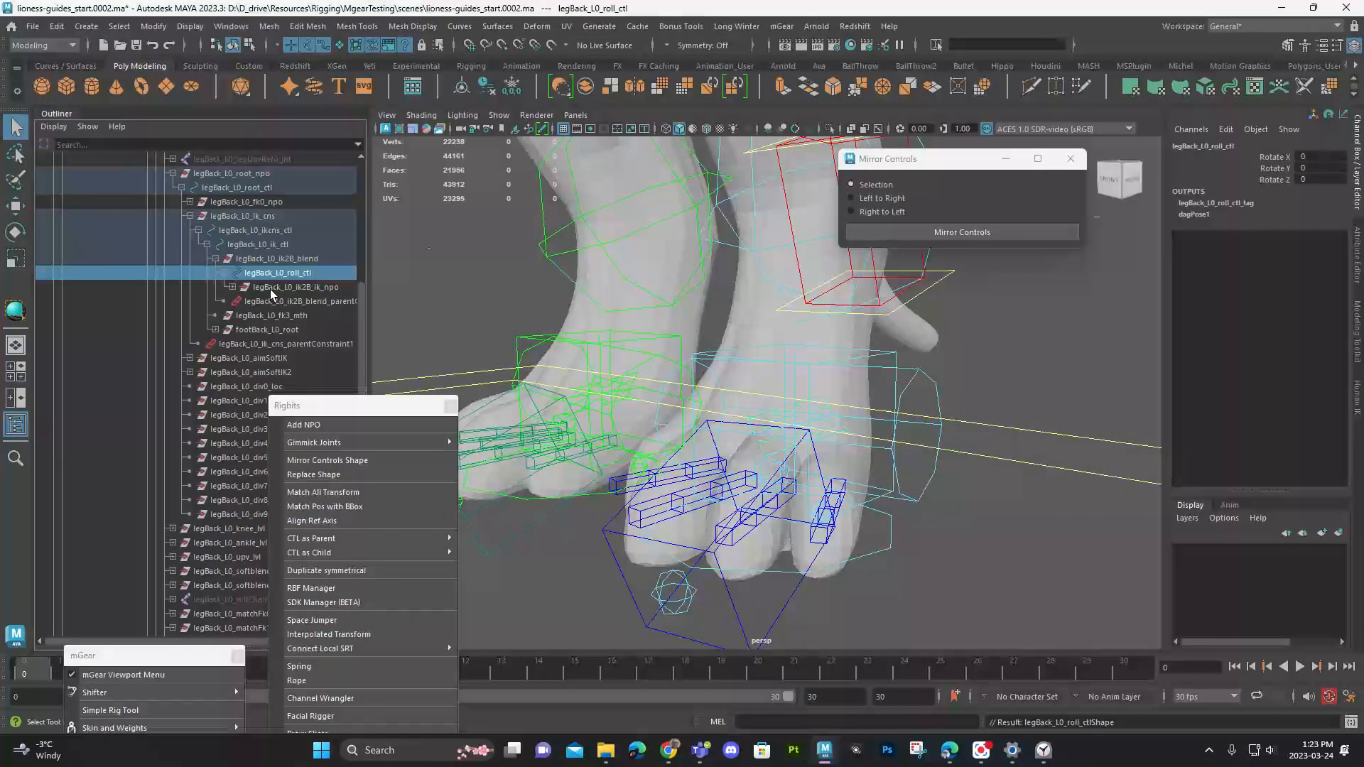
key(Down)
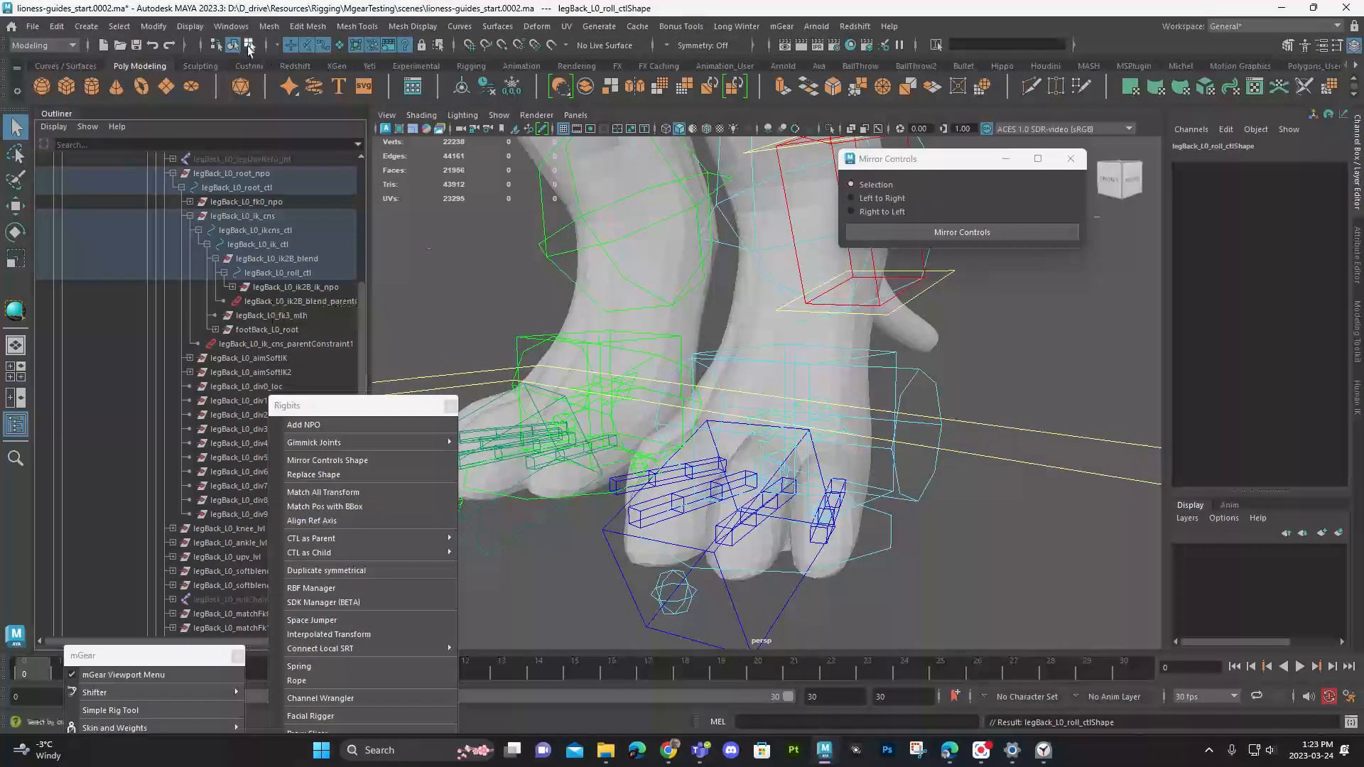
click(248, 45)
key(ctrl+1)
key(ctrl+1)
key(F8)
Step: Isolate legBack_L0_ik_ctl, examine its child legBack_L0_roll_ctl and curve shapes, and restore the full scene display
click(896, 354)
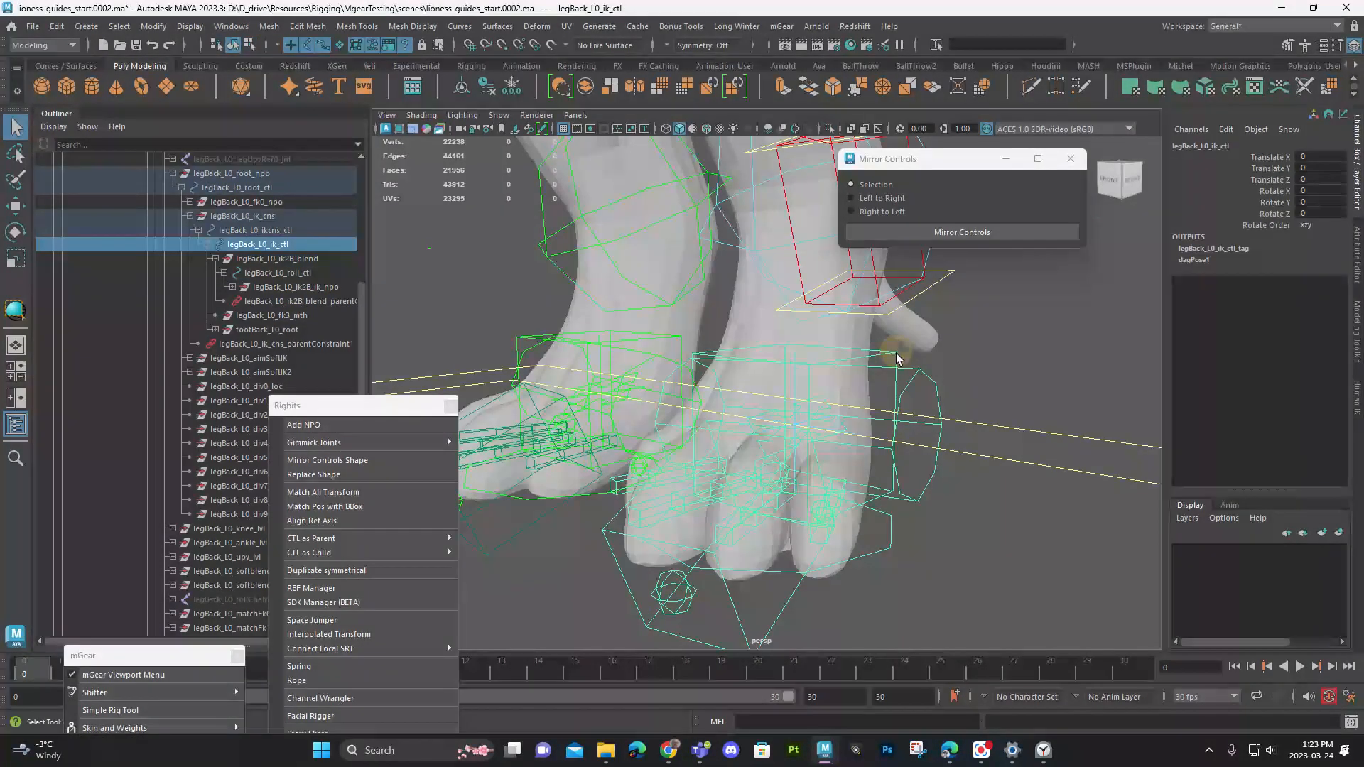
key(ctrl+1)
key(Down)
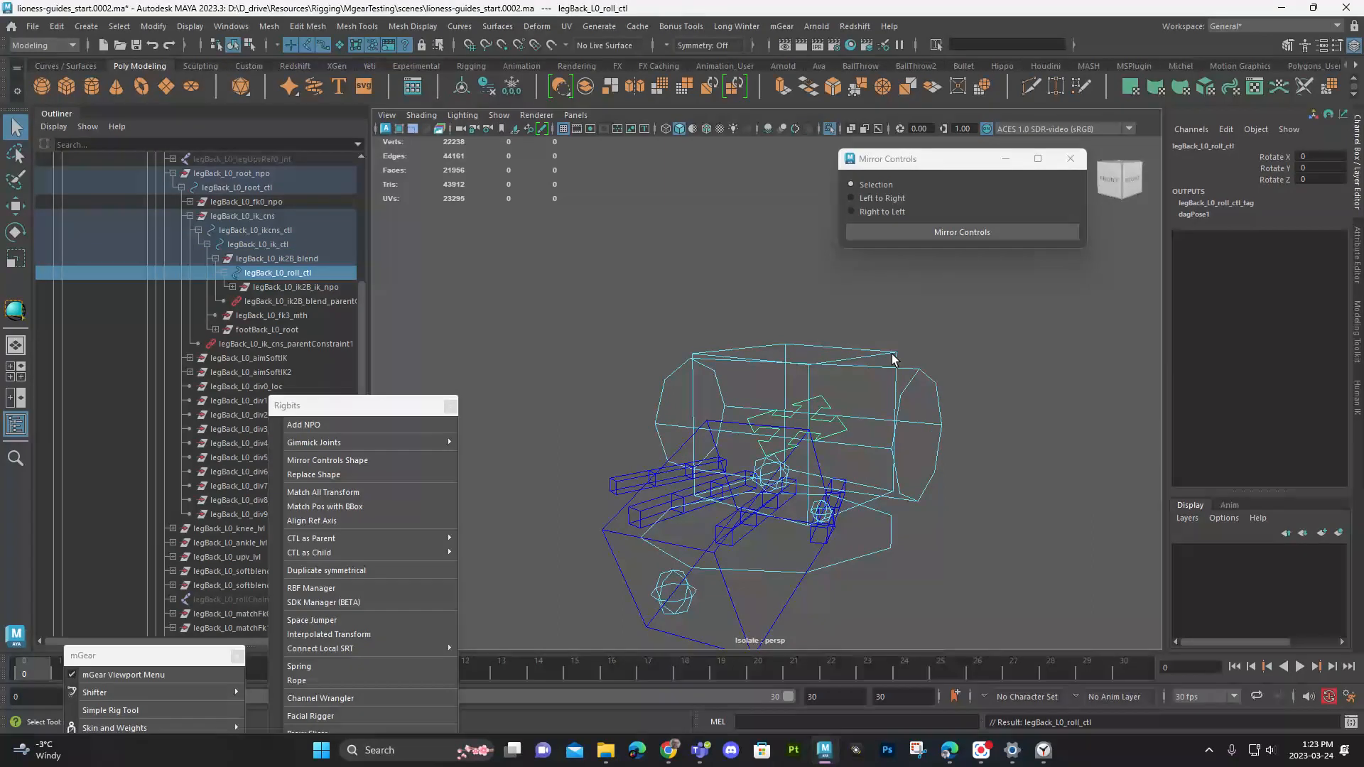
key(Down)
key(Right)
key(Left)
key(ctrl+1)
key(ctrl+1)
key(ctrl+1)
Step: Test moving legBack_L0_ikcns_ctl on the back left foot, and undo the move
click(1023, 364)
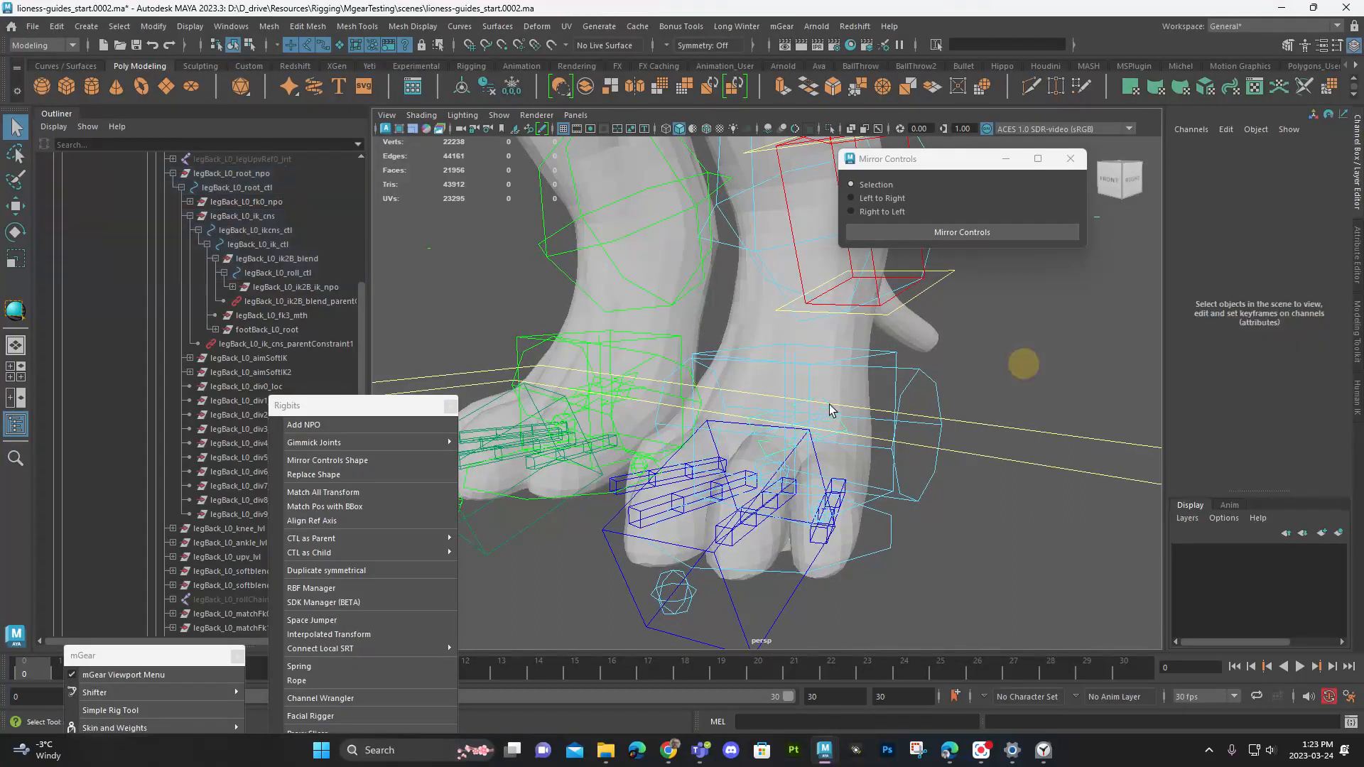
click(846, 439)
key(w)
drag(797, 457, 782, 379)
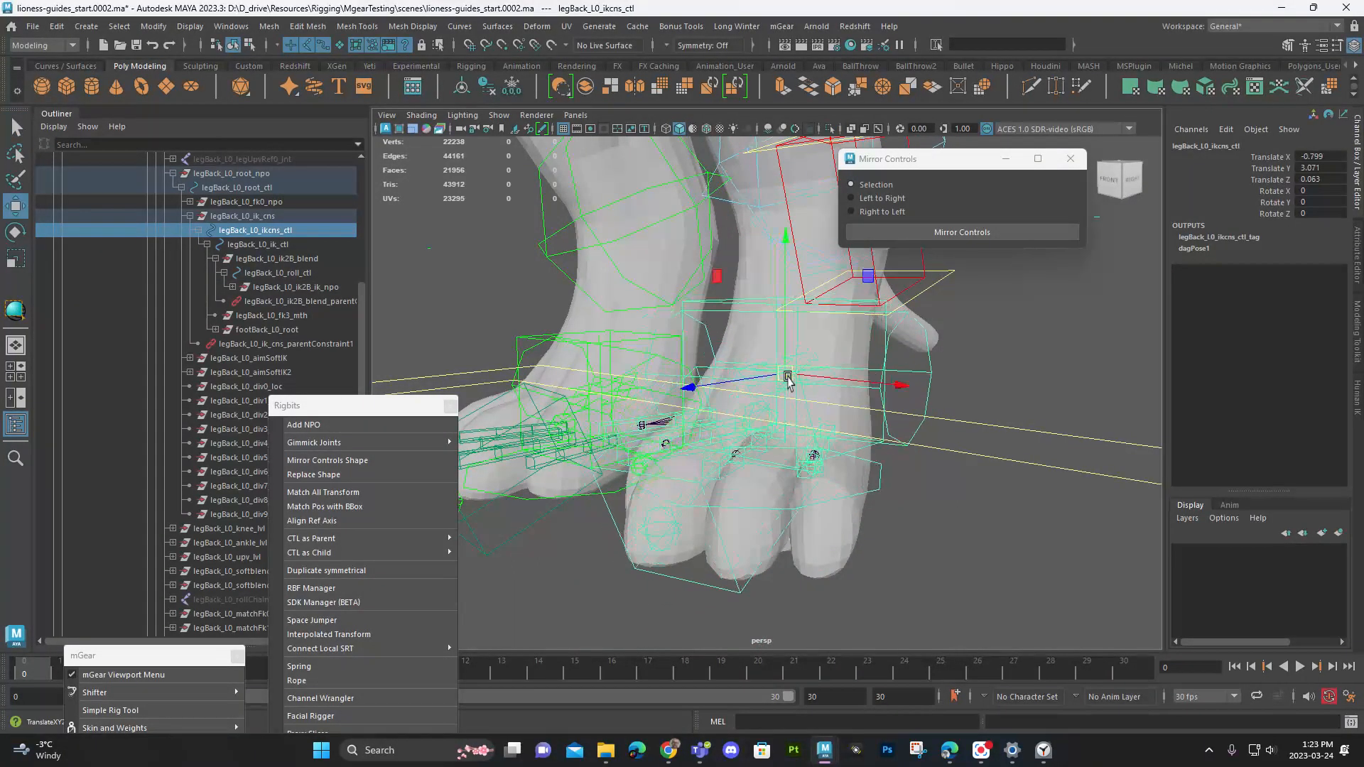
key(ctrl+z)
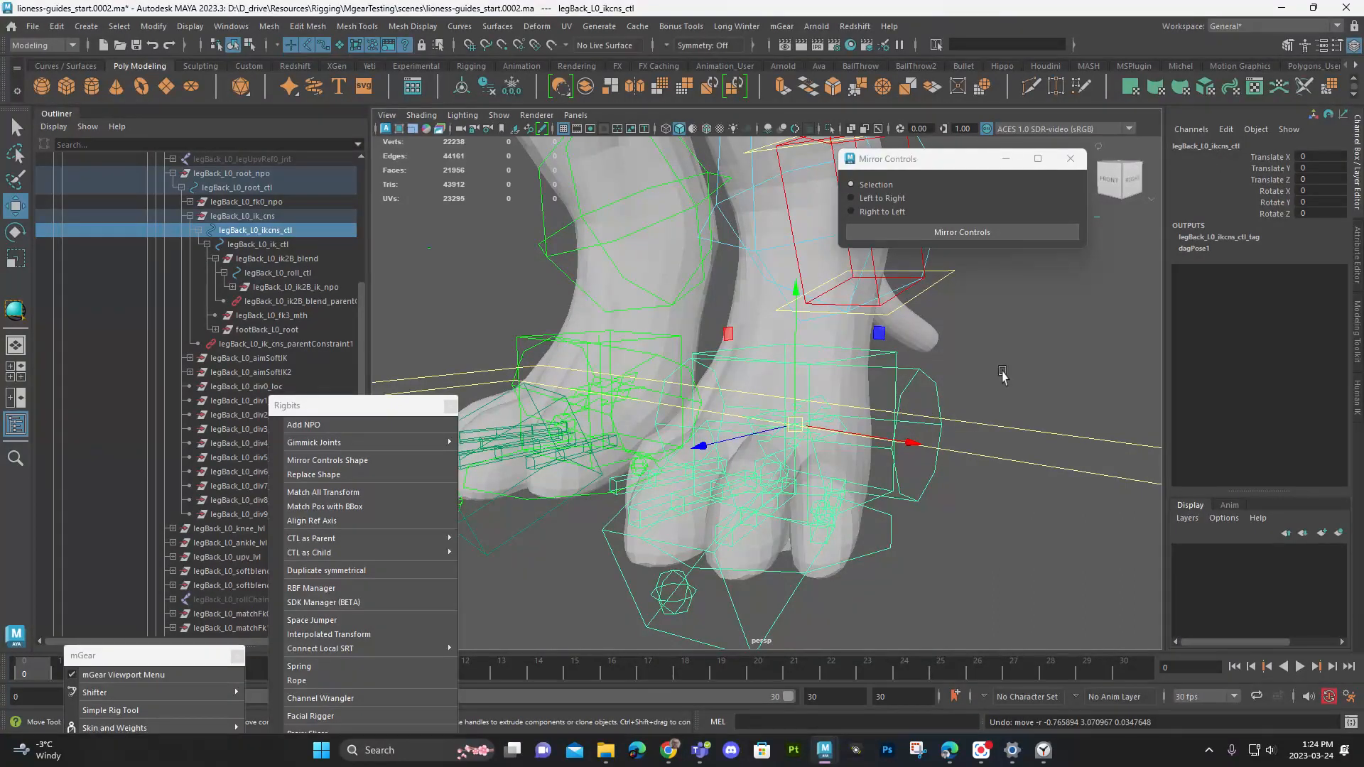
Step: Compare legBack_L0_ik_ctl with its parent legBack_L0_ikcns_ctl by selecting each around the back left foot
alt+drag(870, 398, 682, 432)
alt+right_drag(682, 432, 782, 493)
mouse_move(847, 476)
alt+mouse_down()
mouse_move(780, 505)
mouse_move(853, 455)
alt+mouse_up()
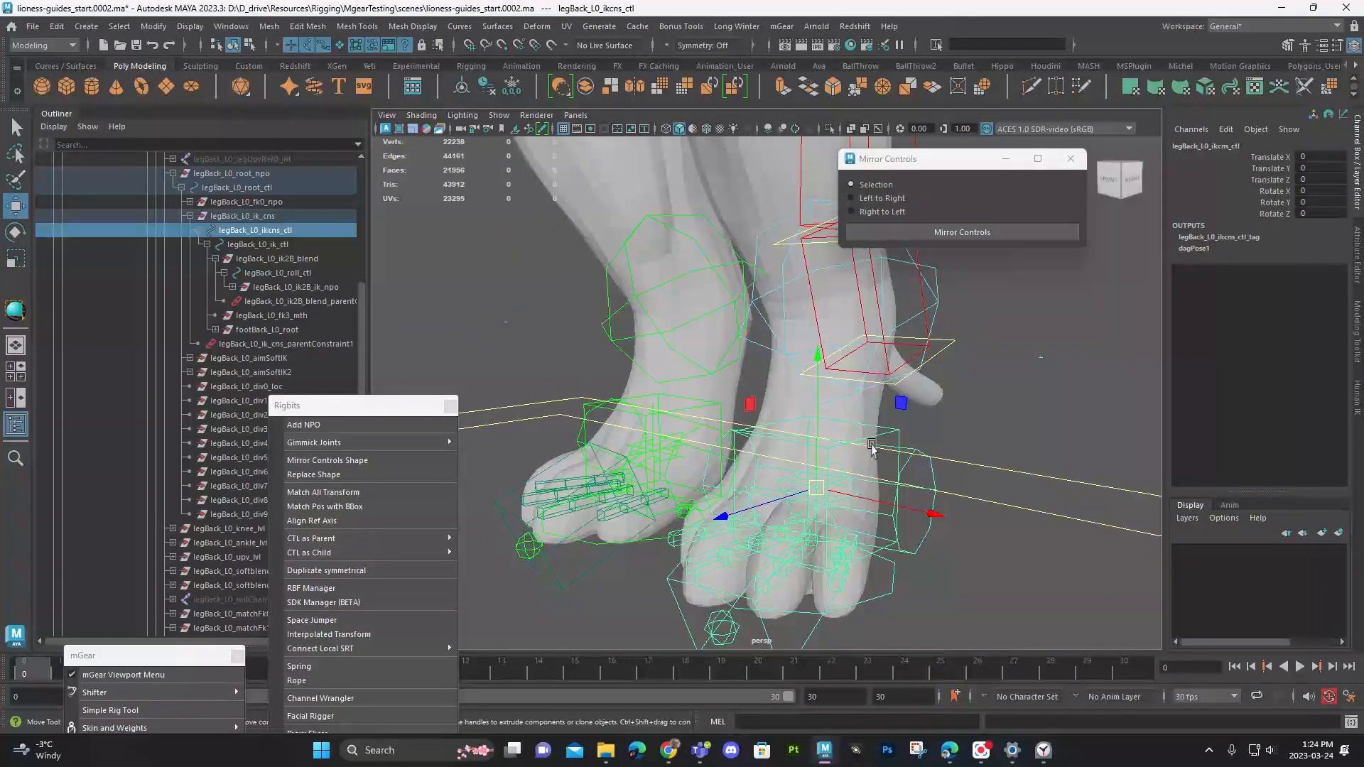
click(881, 435)
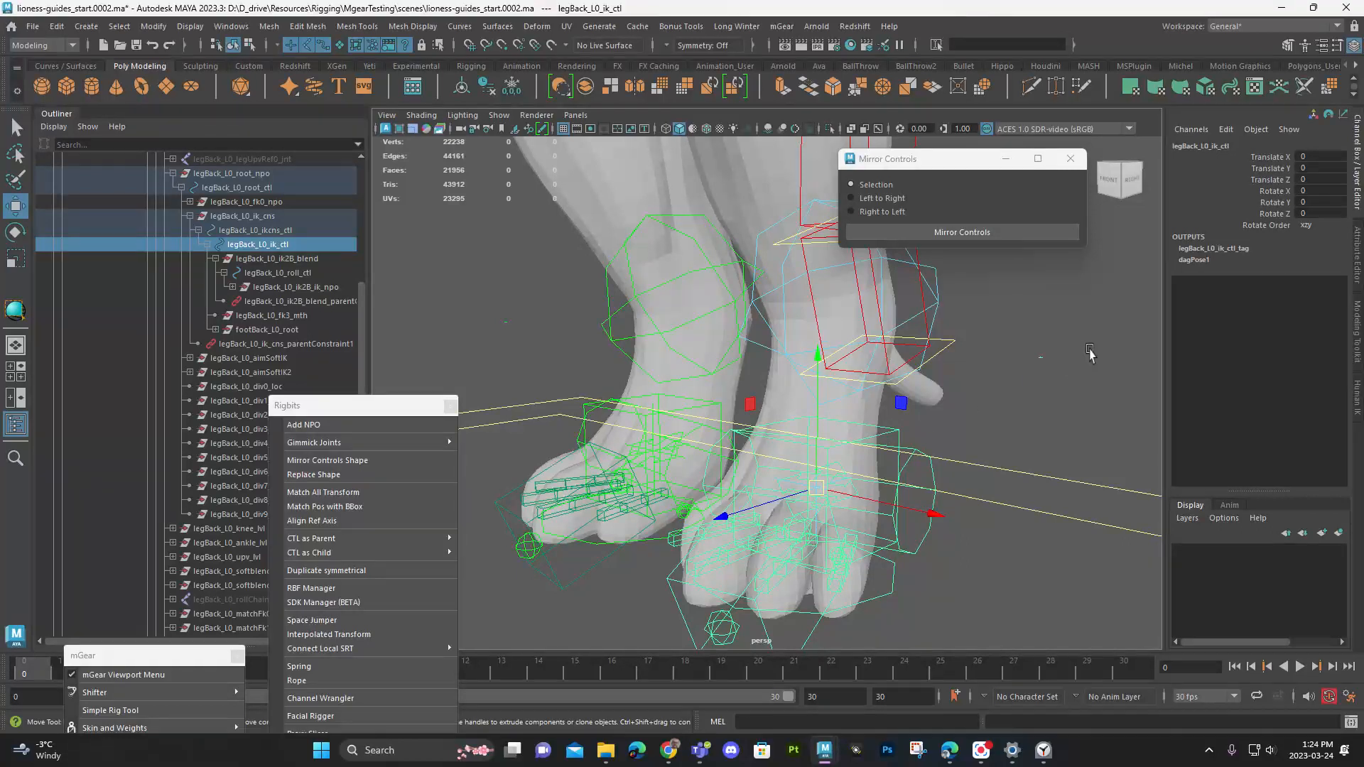
alt+drag(1047, 424, 892, 478)
key(q)
click(834, 465)
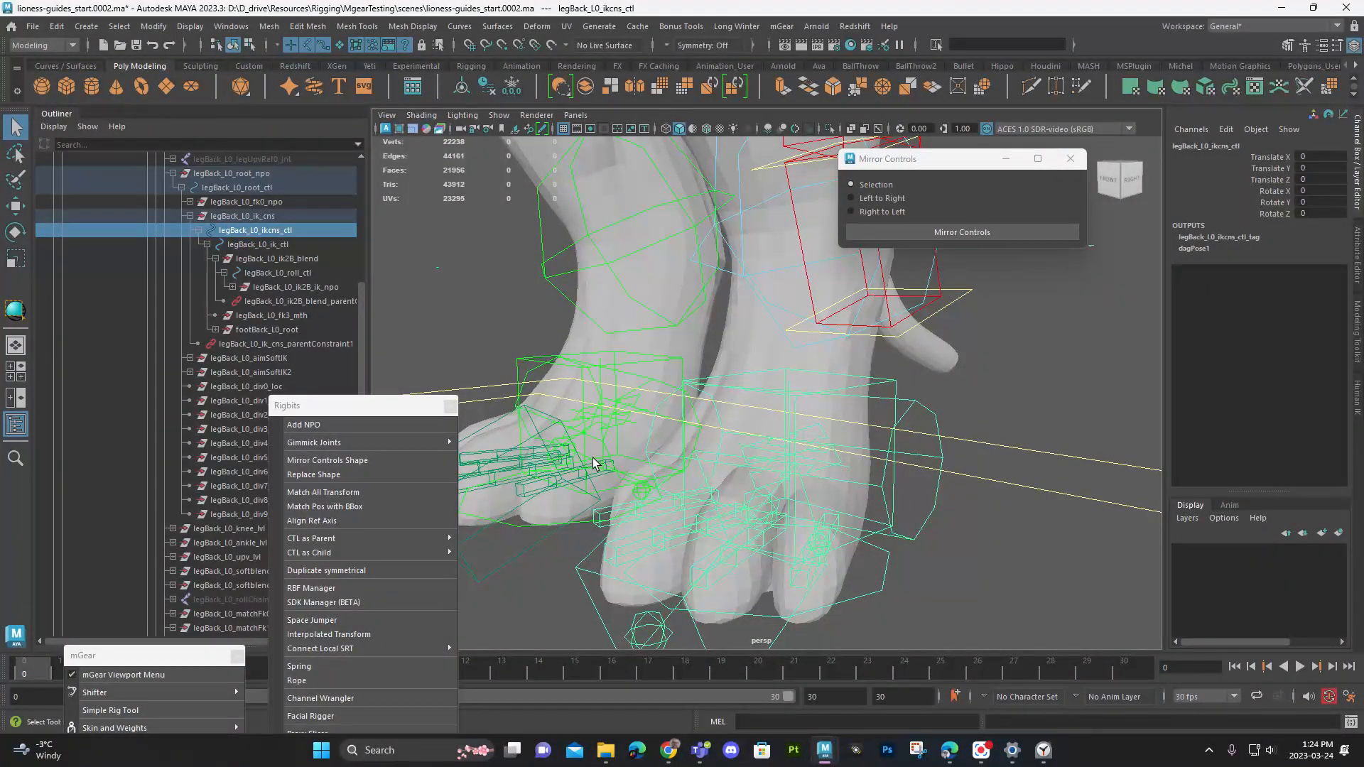
click(292, 250)
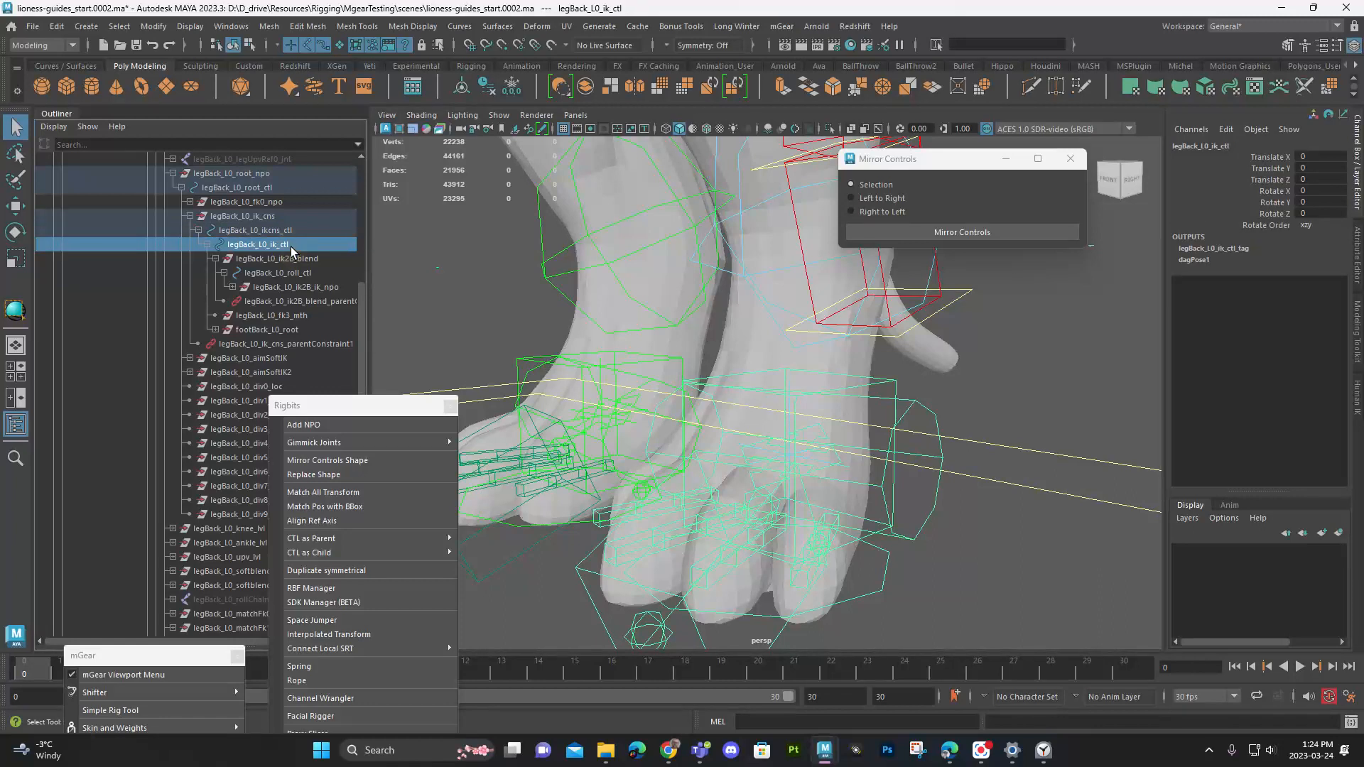
click(285, 232)
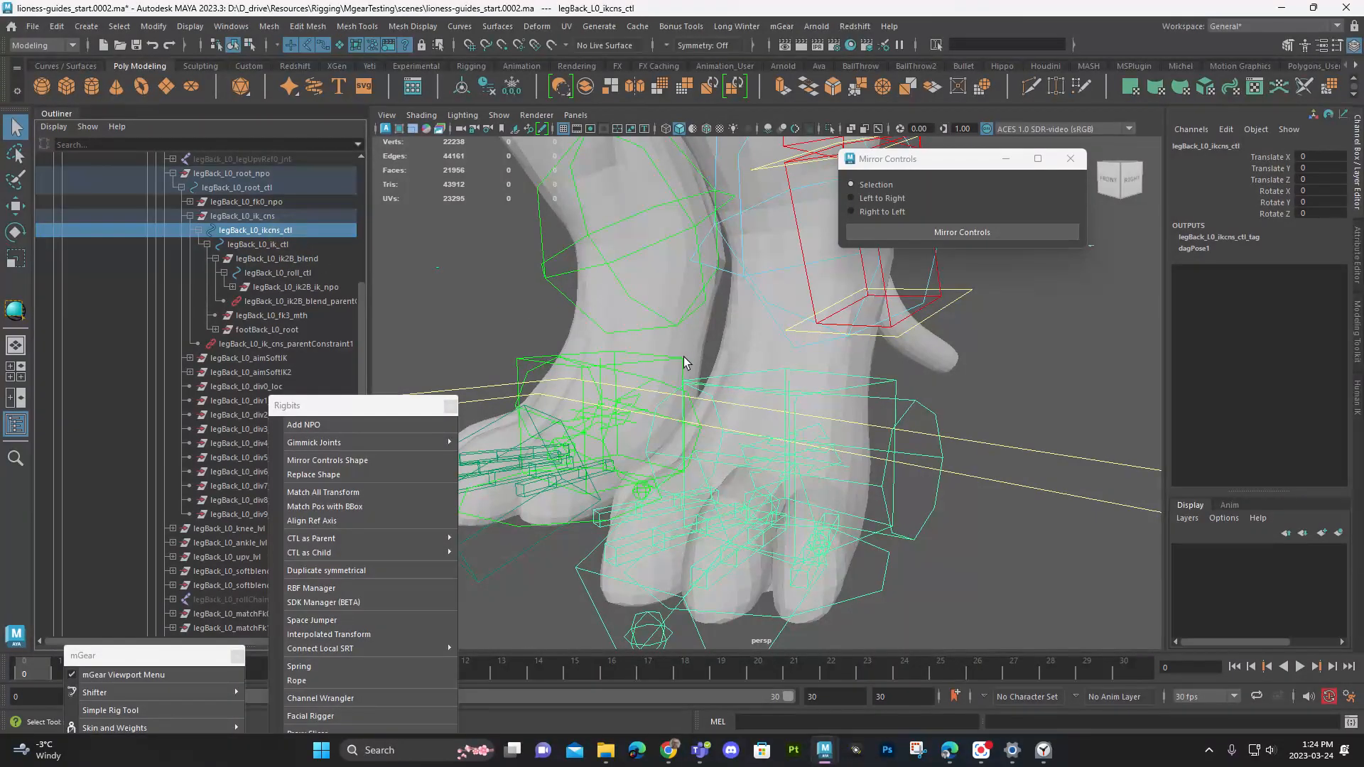
Step: Test the toe-tip pivot of footBack_L0_tip_ctl by rotating it about X, and undo the rotation
key(w)
alt+drag(787, 460, 798, 435)
click(831, 525)
key(e)
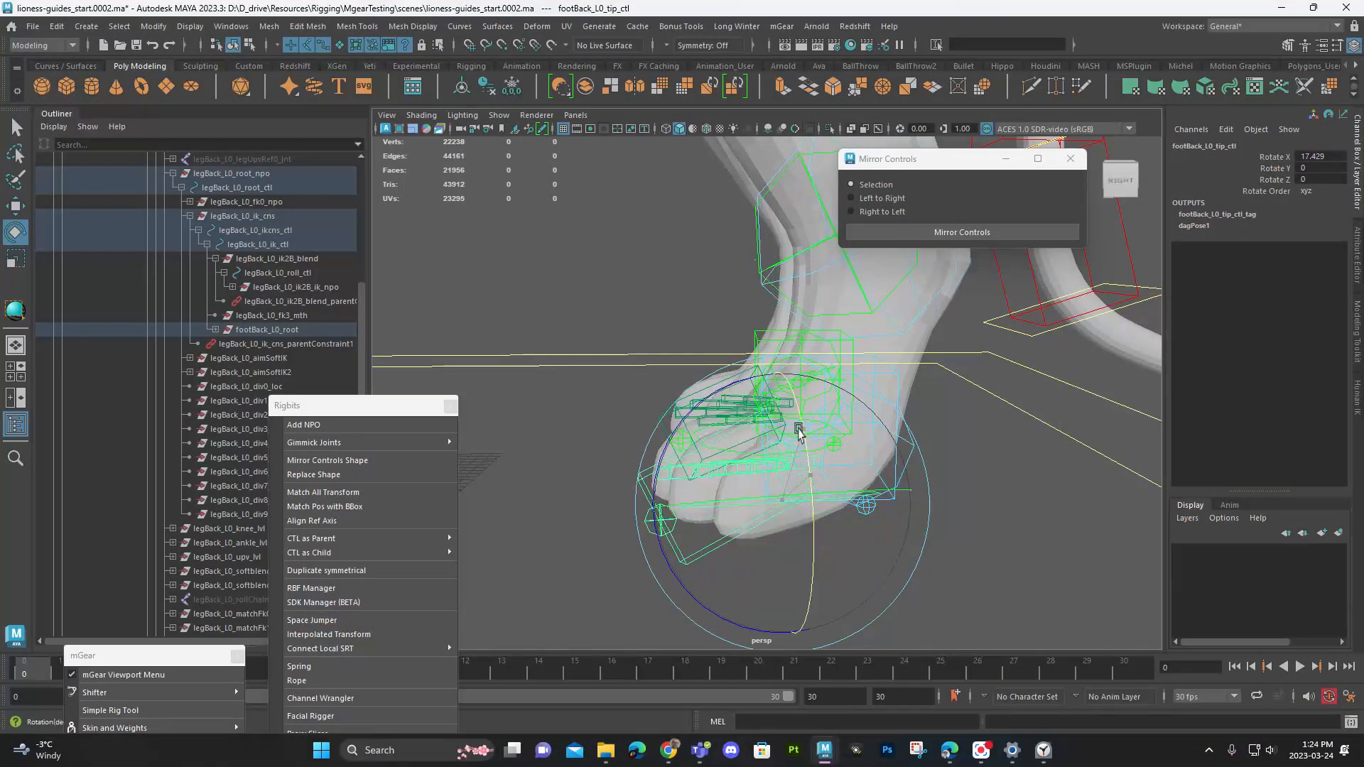
alt+drag(808, 490, 795, 472)
alt+right_drag(794, 472, 862, 493)
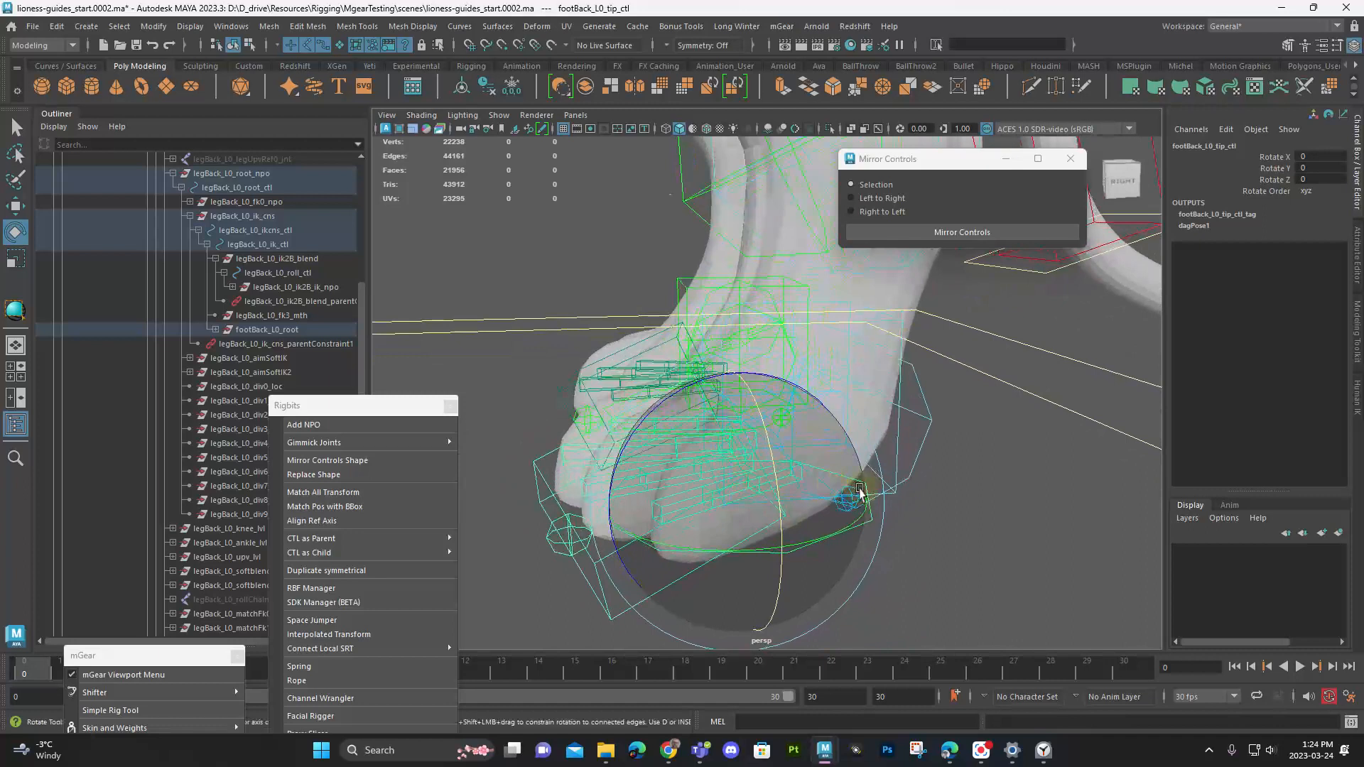
Step: Test rolling the back left foot with legBack_L0_roll_ctl about X, and undo the rotation
key(q)
click(824, 401)
key(e)
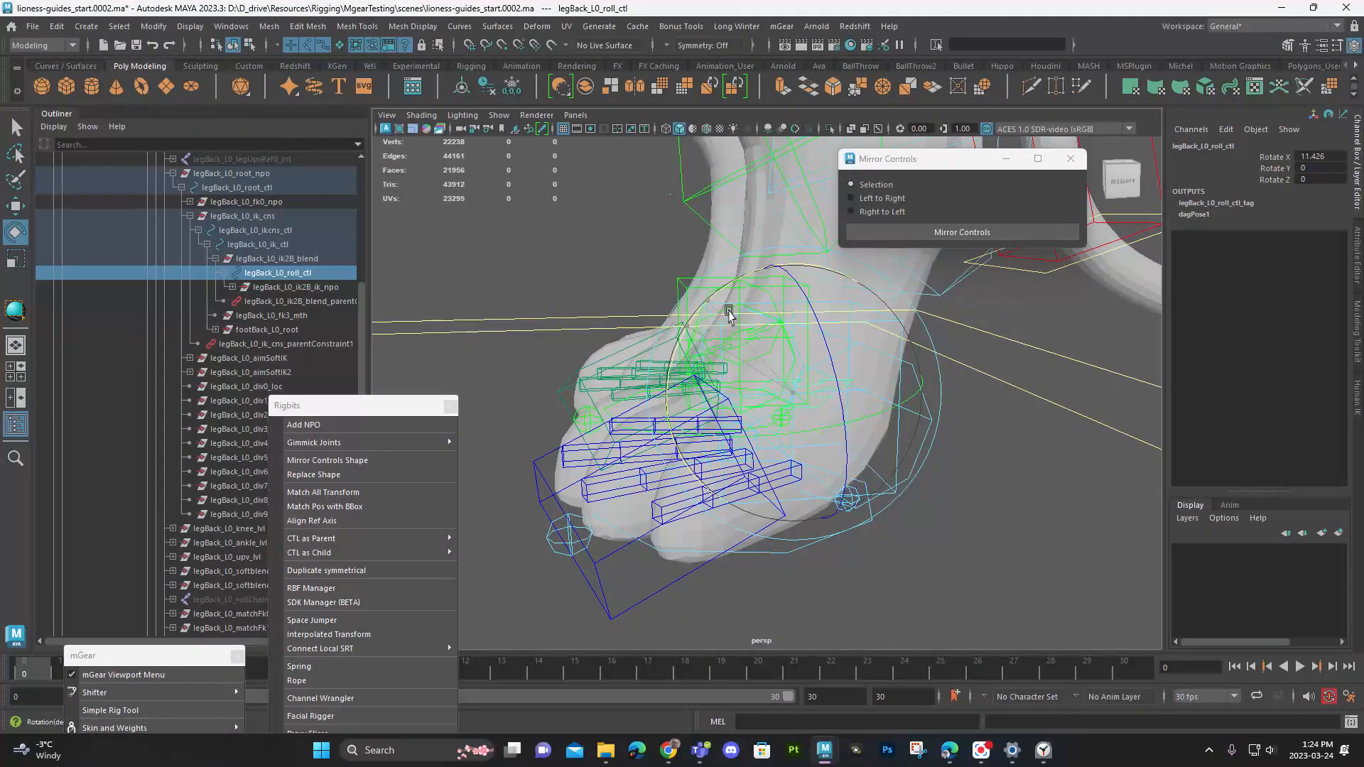
key(ctrl+z)
Step: Test how legBack_L0_roll_ctl swings the back left lower leg when rotated on several axes, and undo the rotations
alt+drag(739, 412, 782, 472)
alt+right_drag(782, 472, 597, 376)
alt+drag(752, 526, 760, 379)
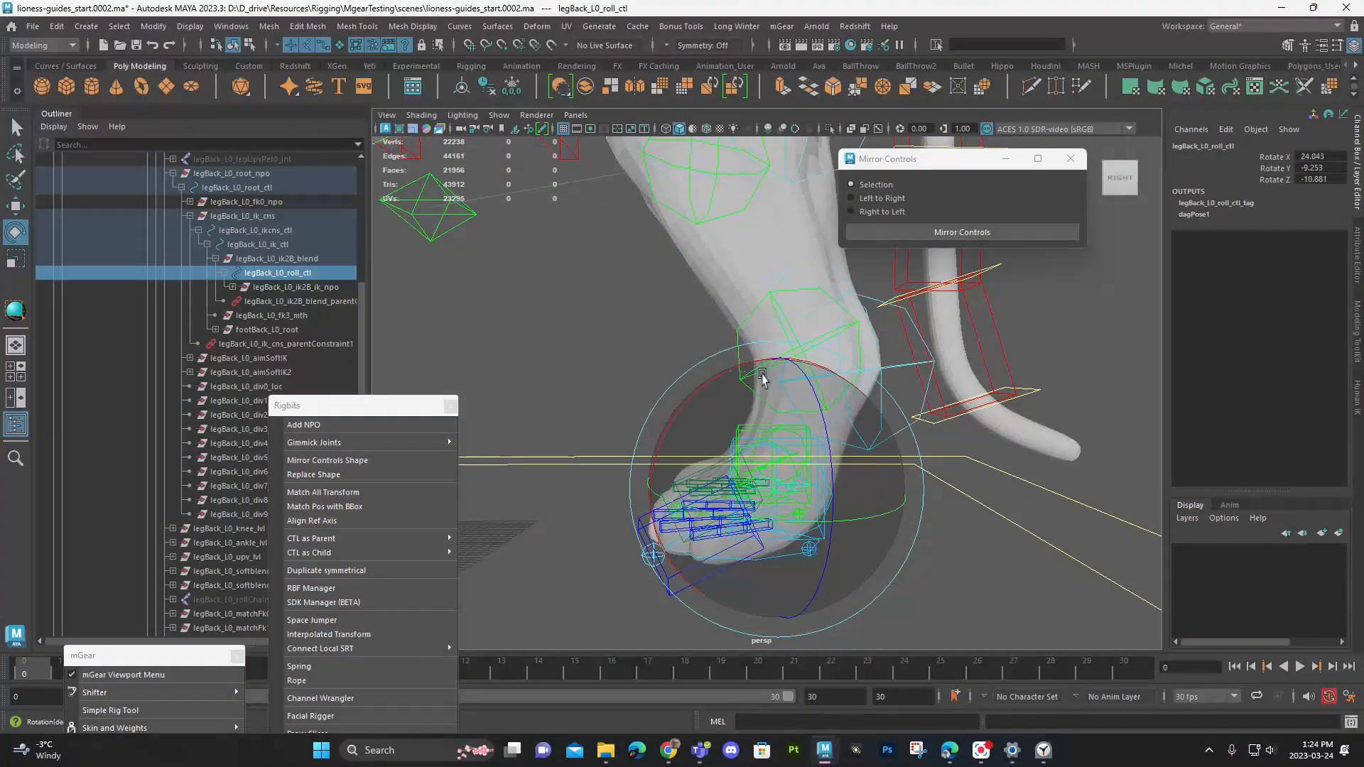
drag(695, 424, 701, 390)
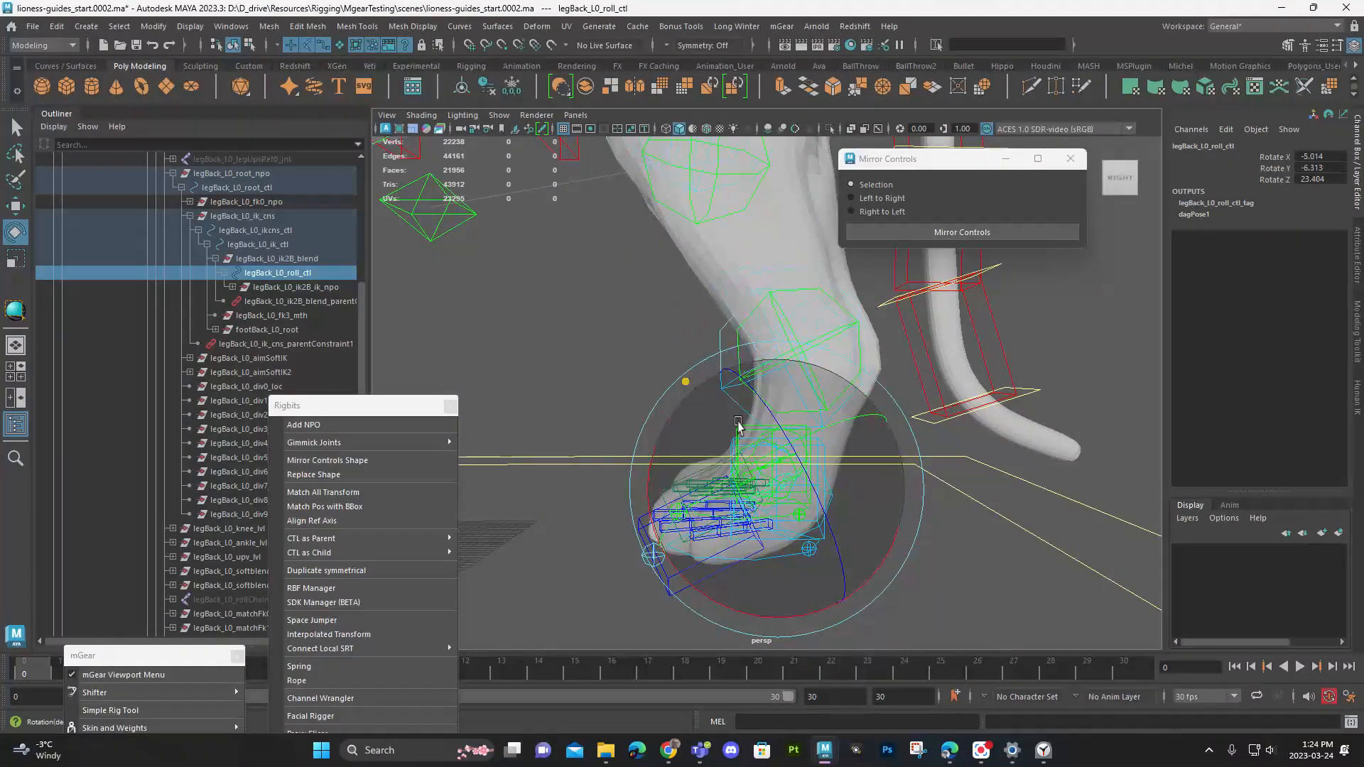
key(ctrl+z)
alt+drag(906, 465, 779, 445)
key(w)
key(e)
mouse_move(810, 497)
mouse_down()
mouse_move(877, 481)
mouse_move(930, 549)
mouse_move(924, 537)
mouse_move(1041, 571)
mouse_up()
key(q)
Step: Test moving neck_C0_ik_ctl to see how the head and neck follow, and undo the move
alt+drag(863, 487, 694, 387)
alt+right_drag(694, 388, 862, 468)
alt+drag(862, 469, 759, 418)
alt+middle_drag(758, 418, 769, 438)
alt+drag(769, 438, 748, 445)
click(625, 223)
scroll(648, 226, down, 2)
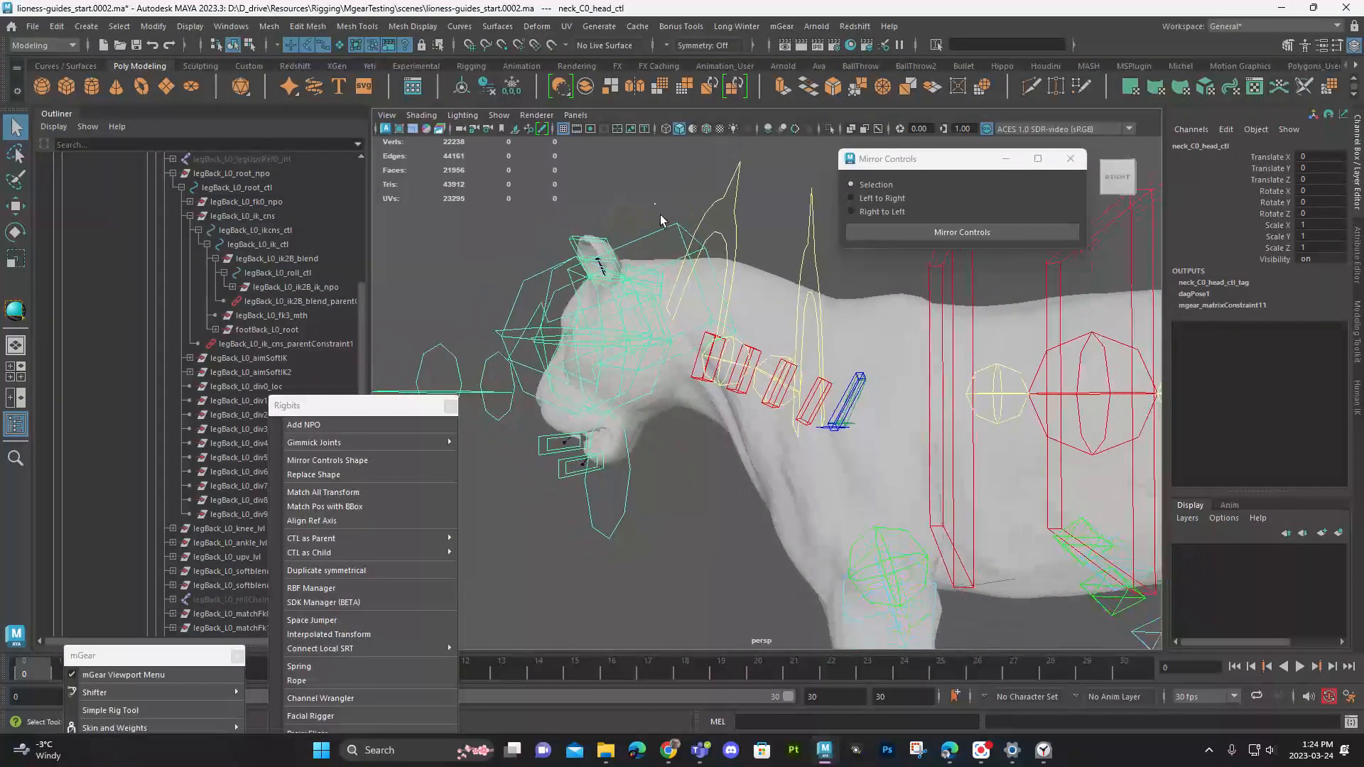
click(724, 213)
drag(704, 311, 647, 446)
key(ctrl+z)
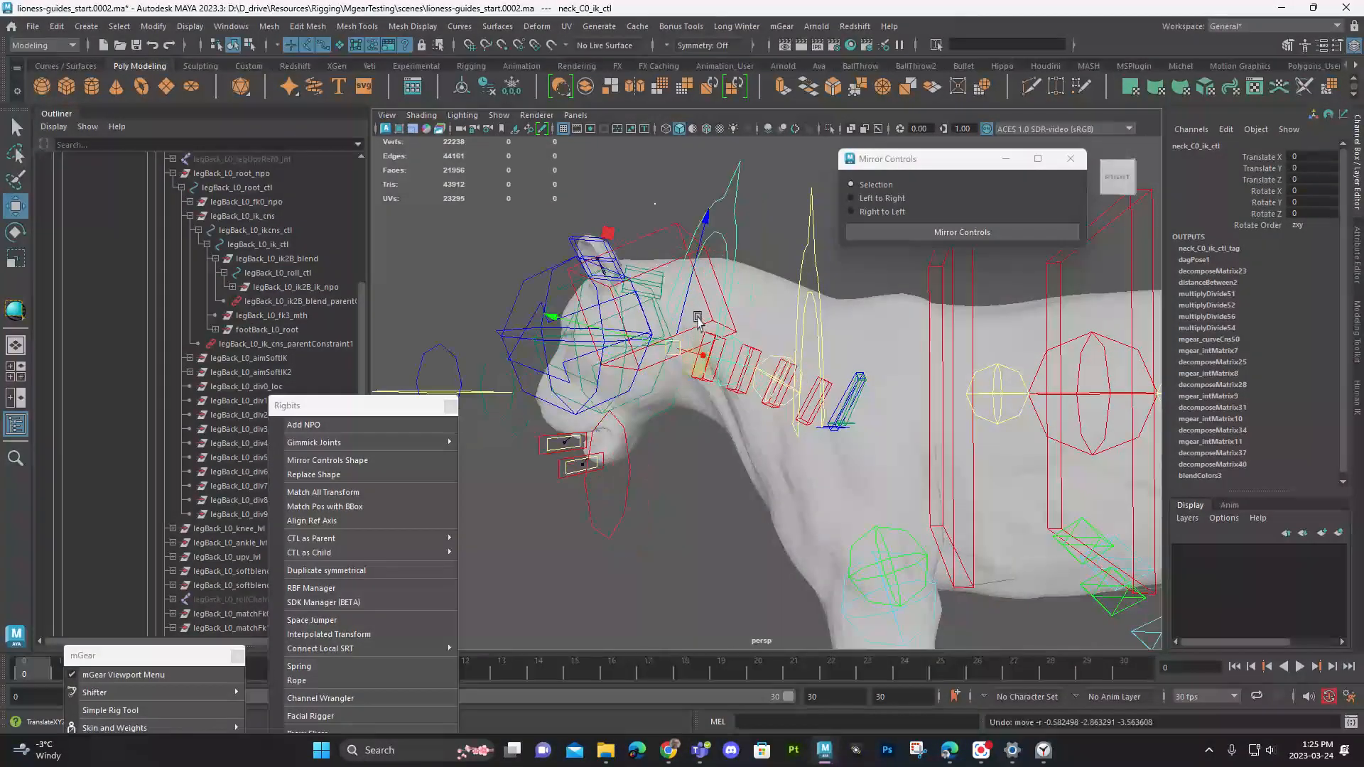
Step: Test rotating the control around the top of the head, undo the rotation, and clear the selection
click(651, 232)
key(e)
drag(741, 331, 790, 348)
key(ctrl+z)
click(751, 534)
Step: Test curling a back left toe by rotating toe3r_L3_fk1_ctl about Z, and undo the rotation
alt+right_drag(907, 450, 797, 405)
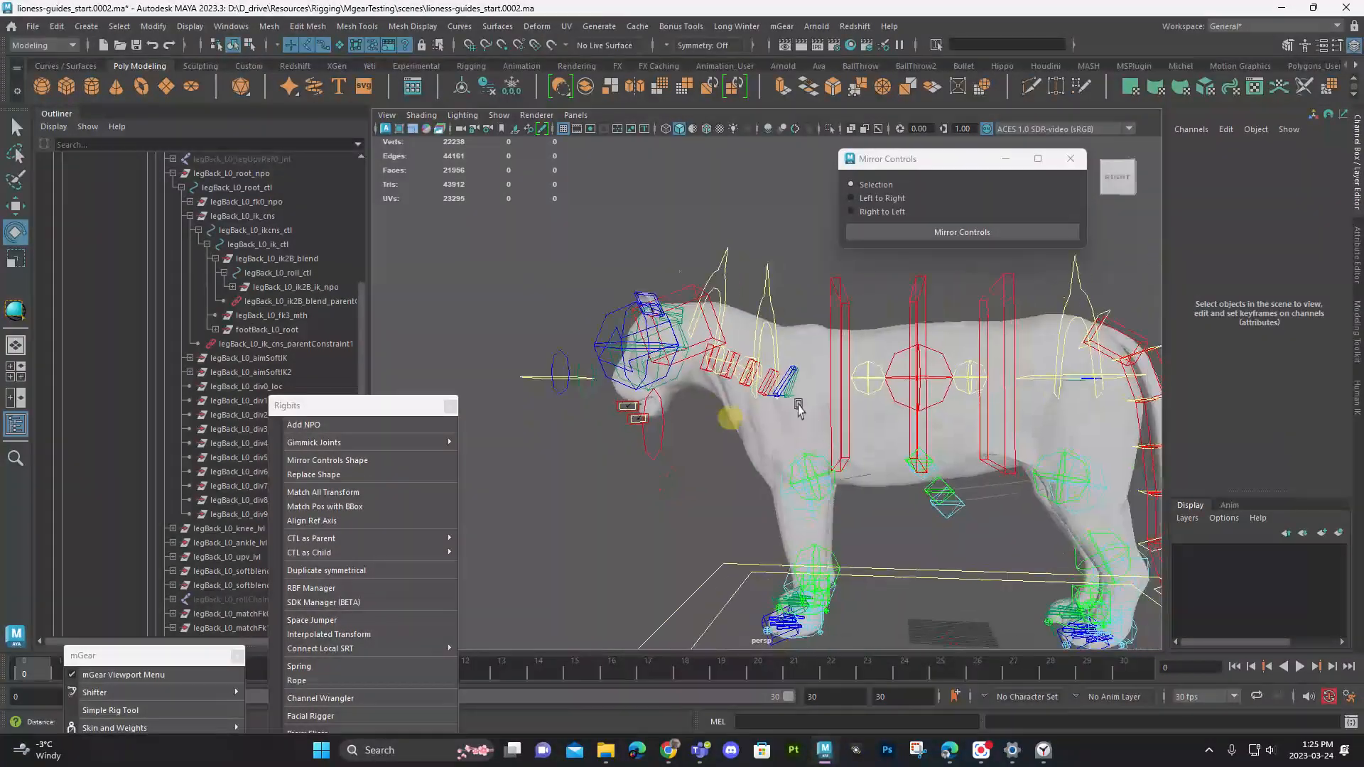
alt+middle_drag(923, 458, 802, 387)
alt+drag(802, 389, 880, 546)
alt+middle_drag(945, 540, 791, 416)
alt+right_drag(802, 440, 971, 547)
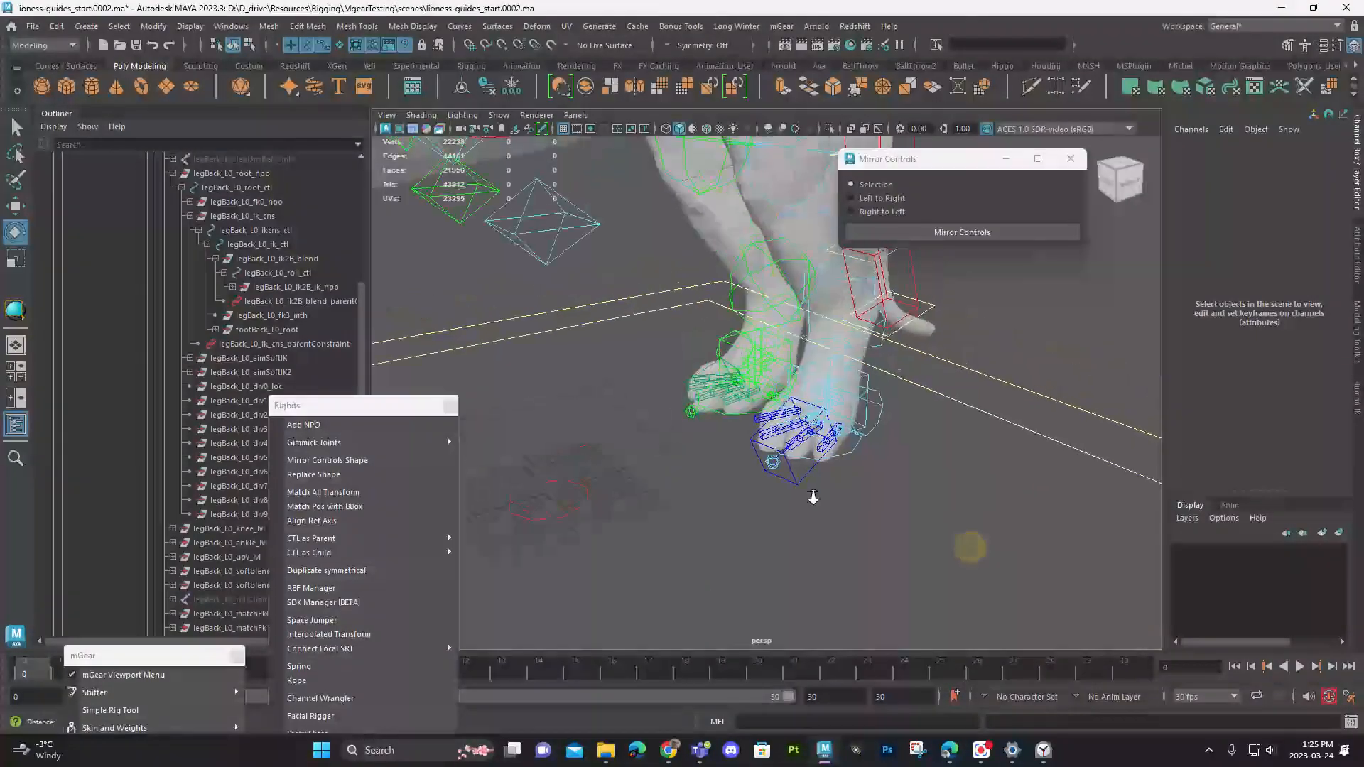
alt+right_drag(813, 496, 878, 507)
click(850, 481)
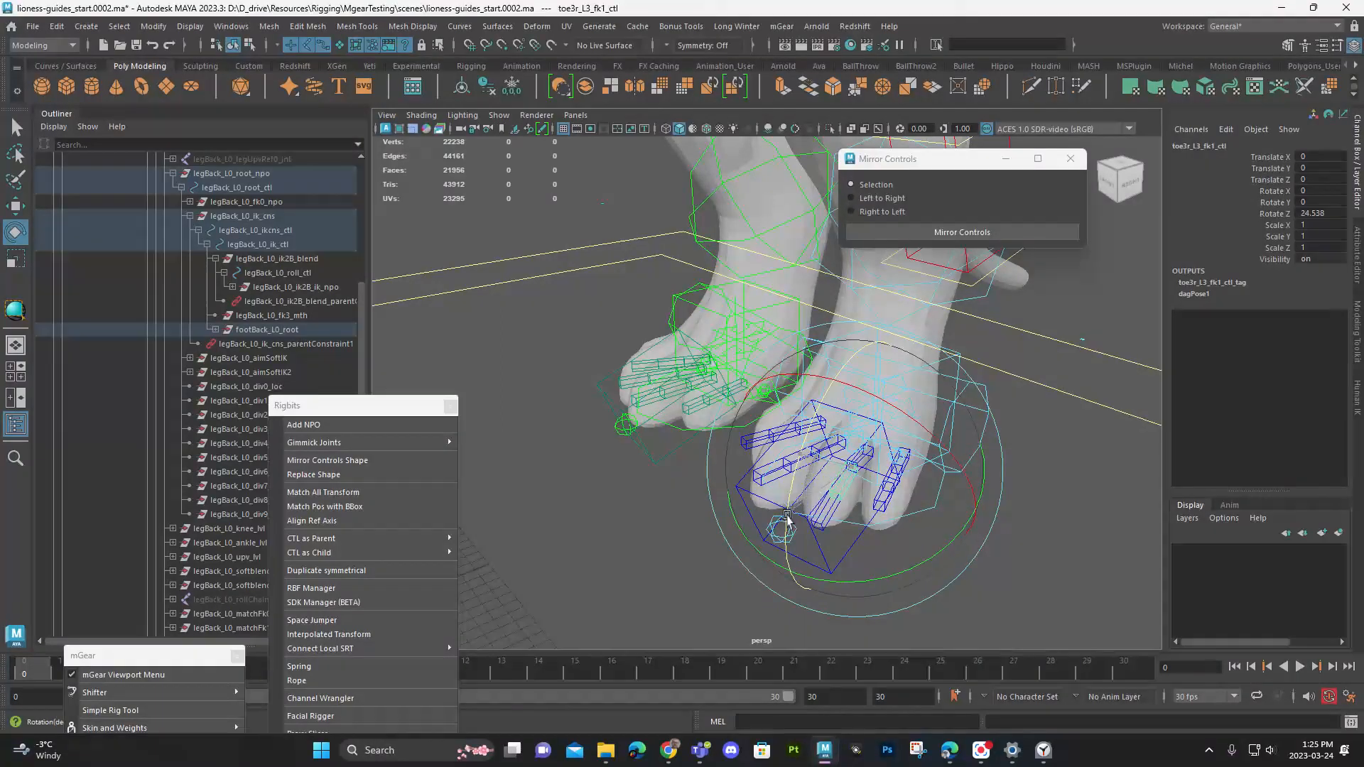
click(823, 503)
Step: Test bending the toe's next joint by rotating toe3r_L3_fk2_ctl about Z, and undo the rotation
key(q)
click(821, 502)
key(e)
drag(783, 462, 769, 519)
key(ctrl+z)
key(q)
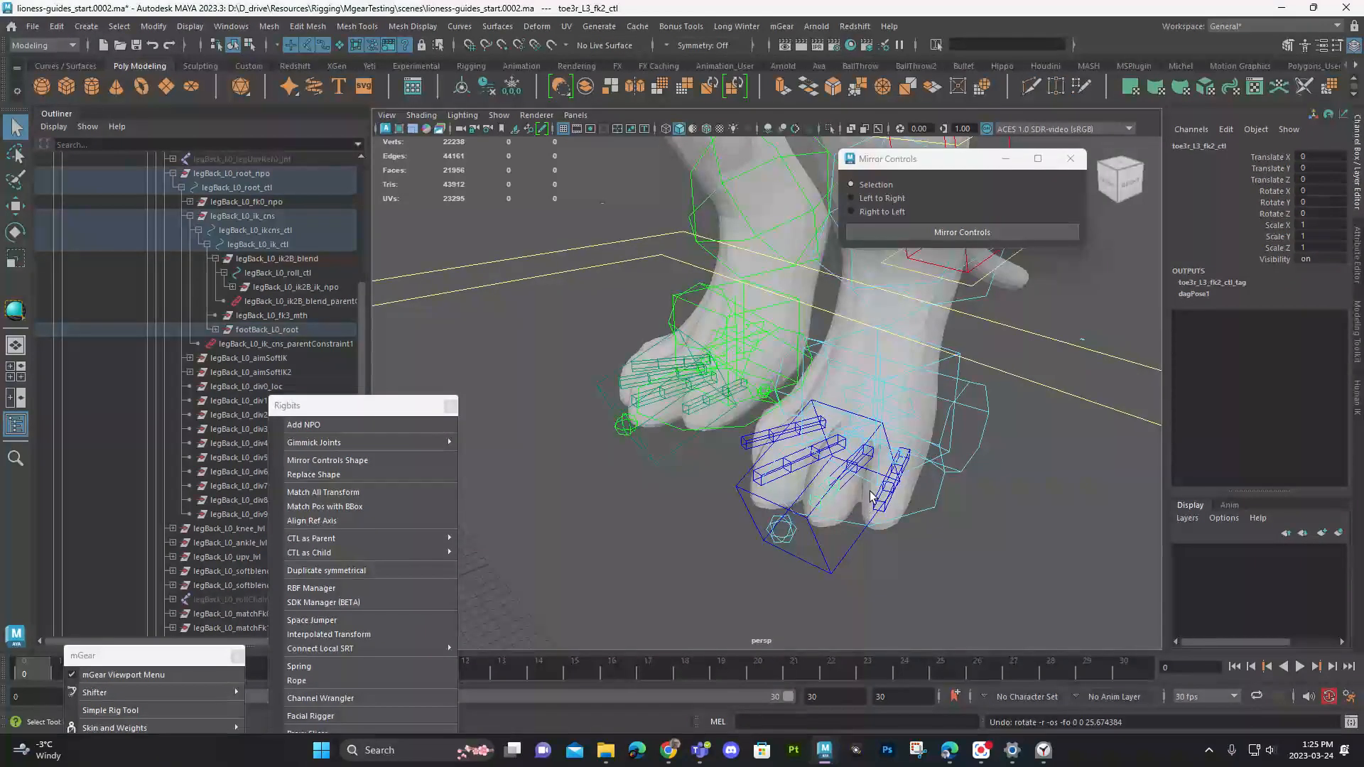
Step: Close the Mirror Controls and Rigbits windows
scroll(845, 432, down, 10)
scroll(722, 377, up, 6)
click(1075, 165)
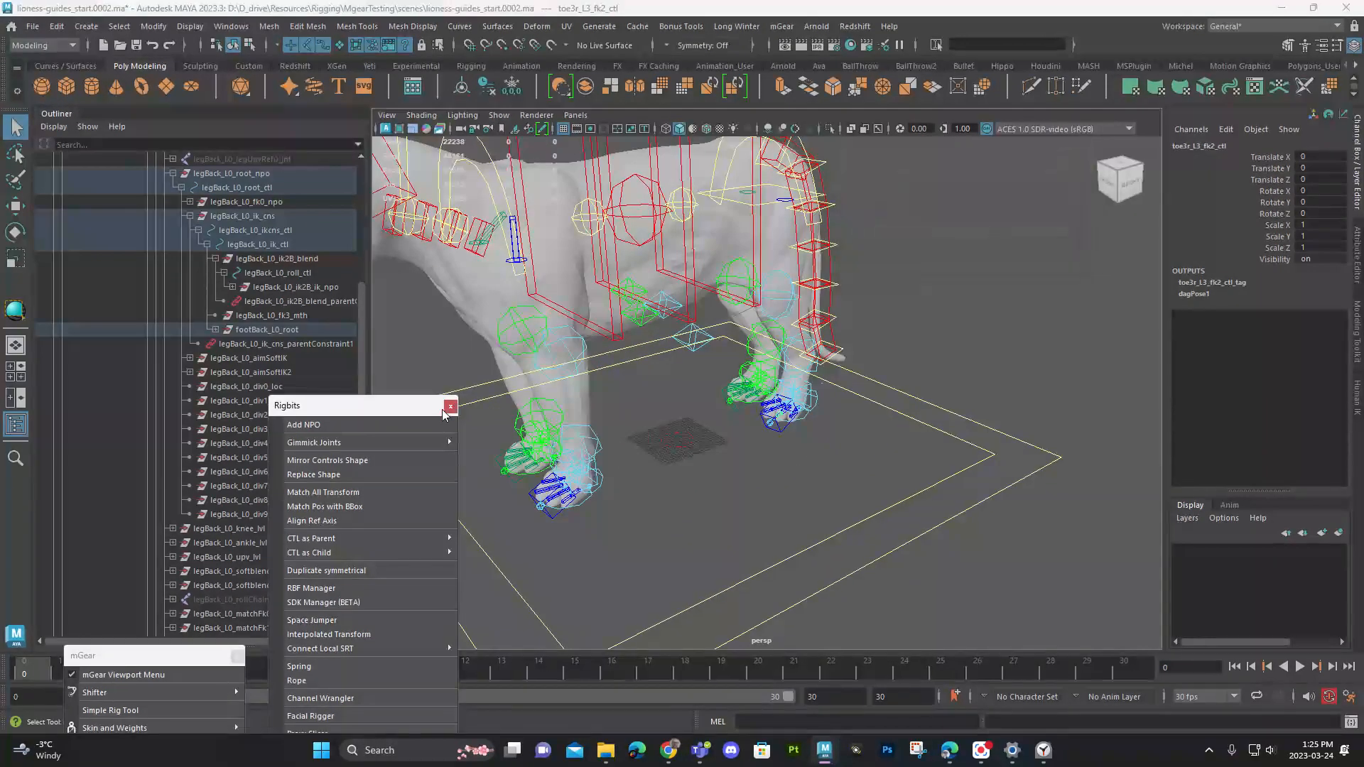
click(450, 406)
Step: Save the scene as the next increment, lioness-guides_start.0003.ma, and switch to the four-view layout
scroll(650, 495, down, 4)
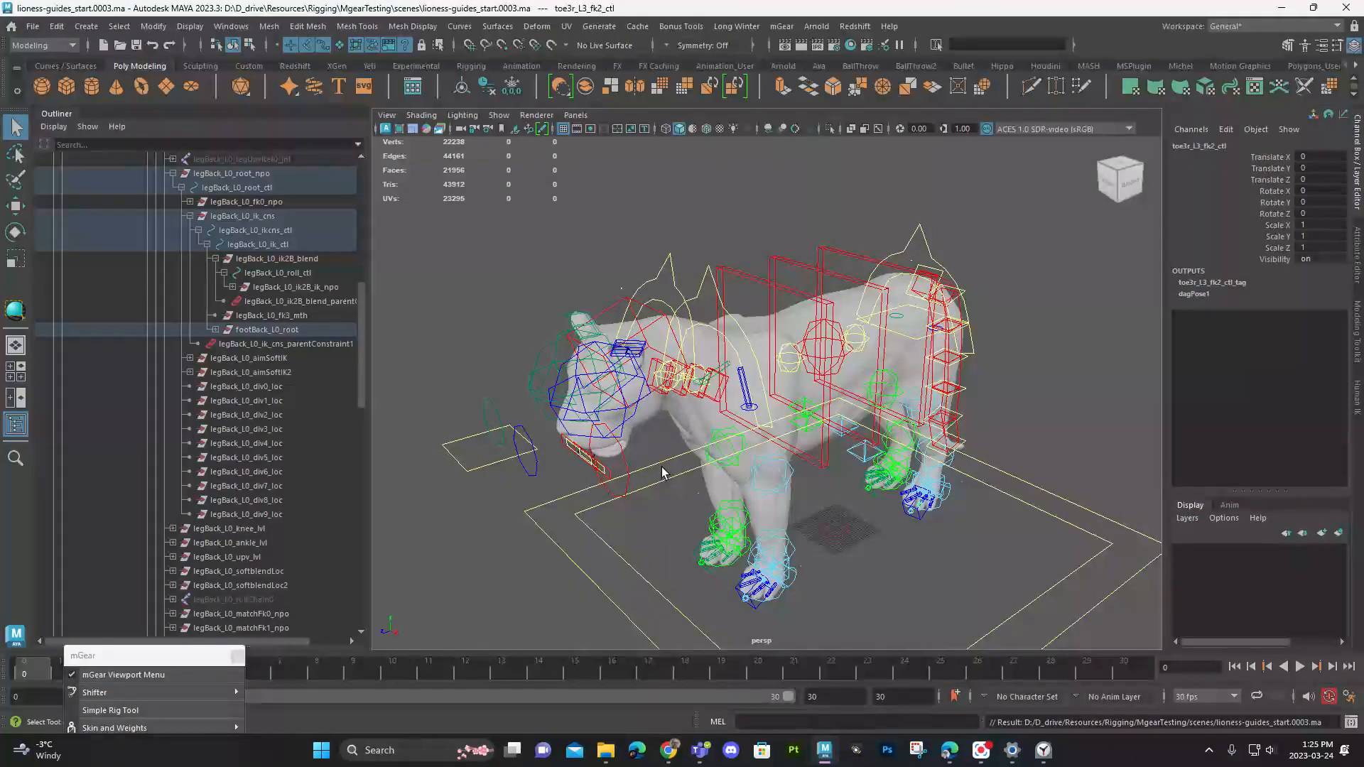
key(space)
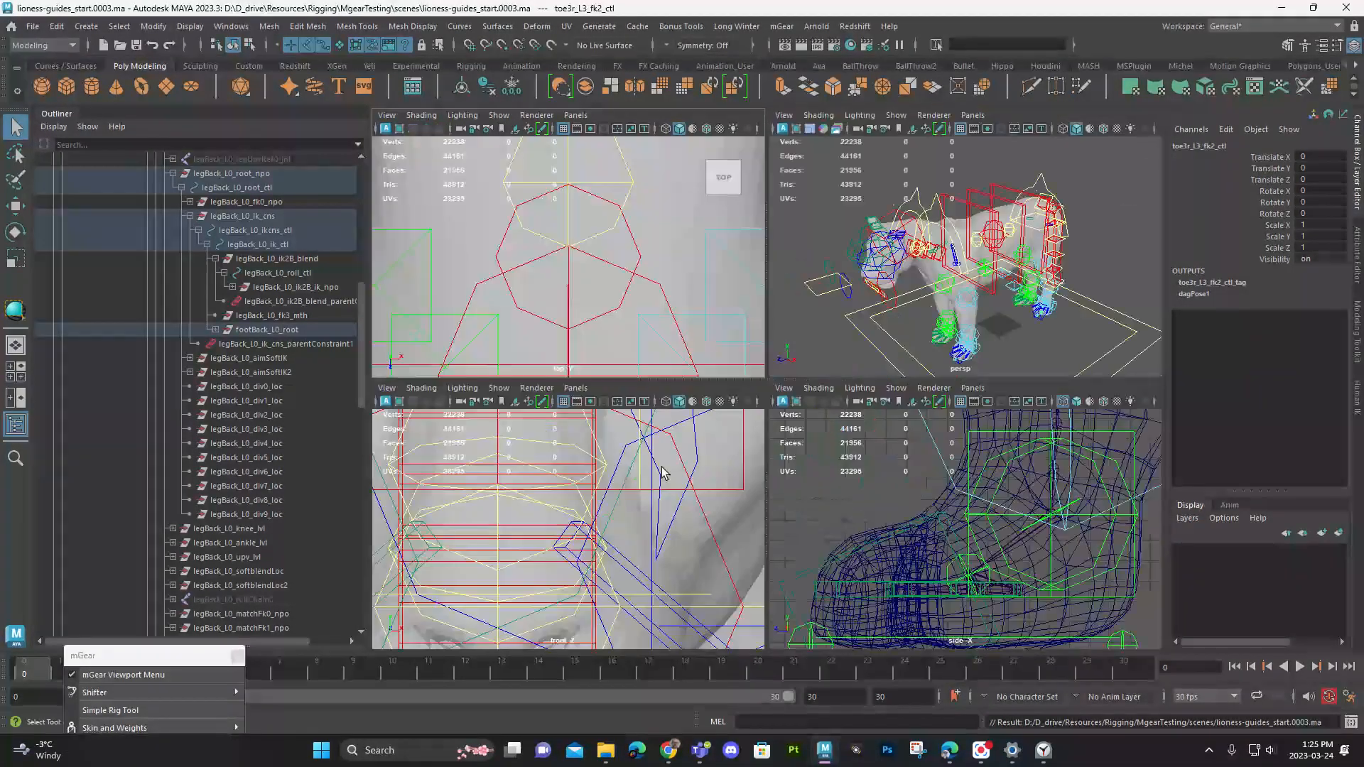